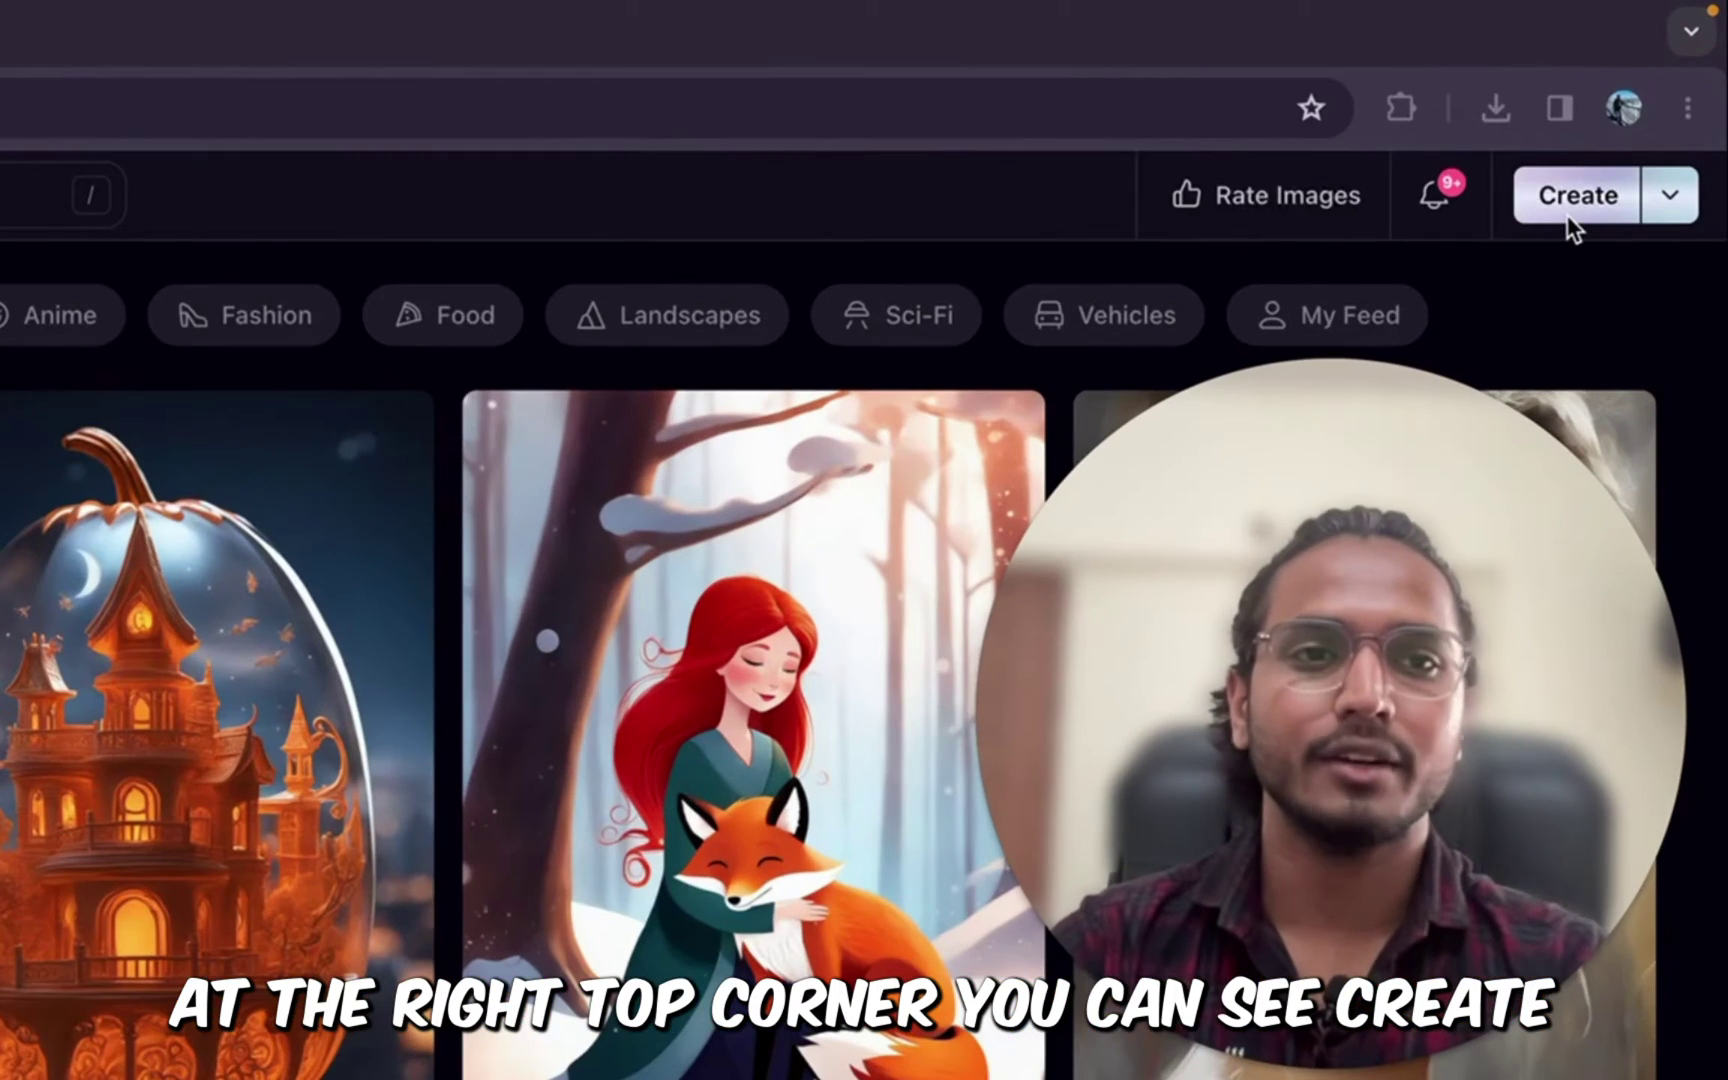
Step: Start a new untitled canvas and scroll through the Filter and Exclude From Image settings
left_click(1581, 193)
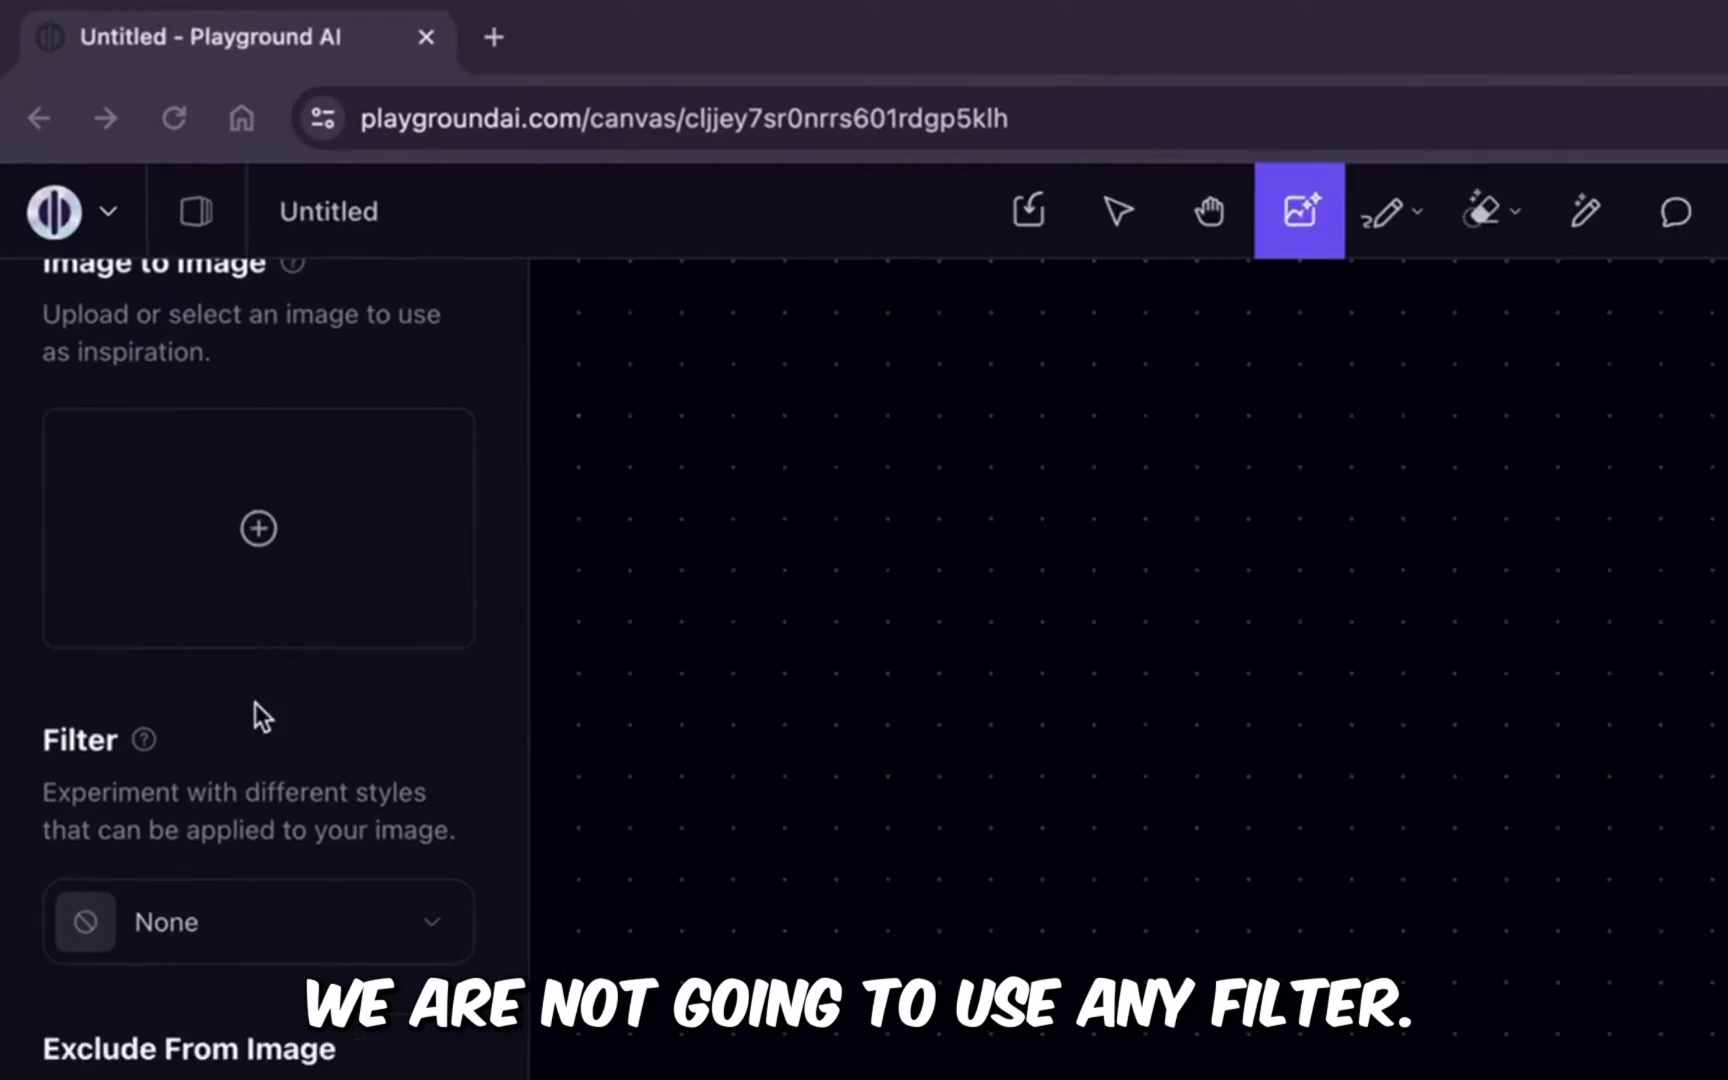
scroll(151, 554, "down", 3)
scroll(240, 906, "down", 1)
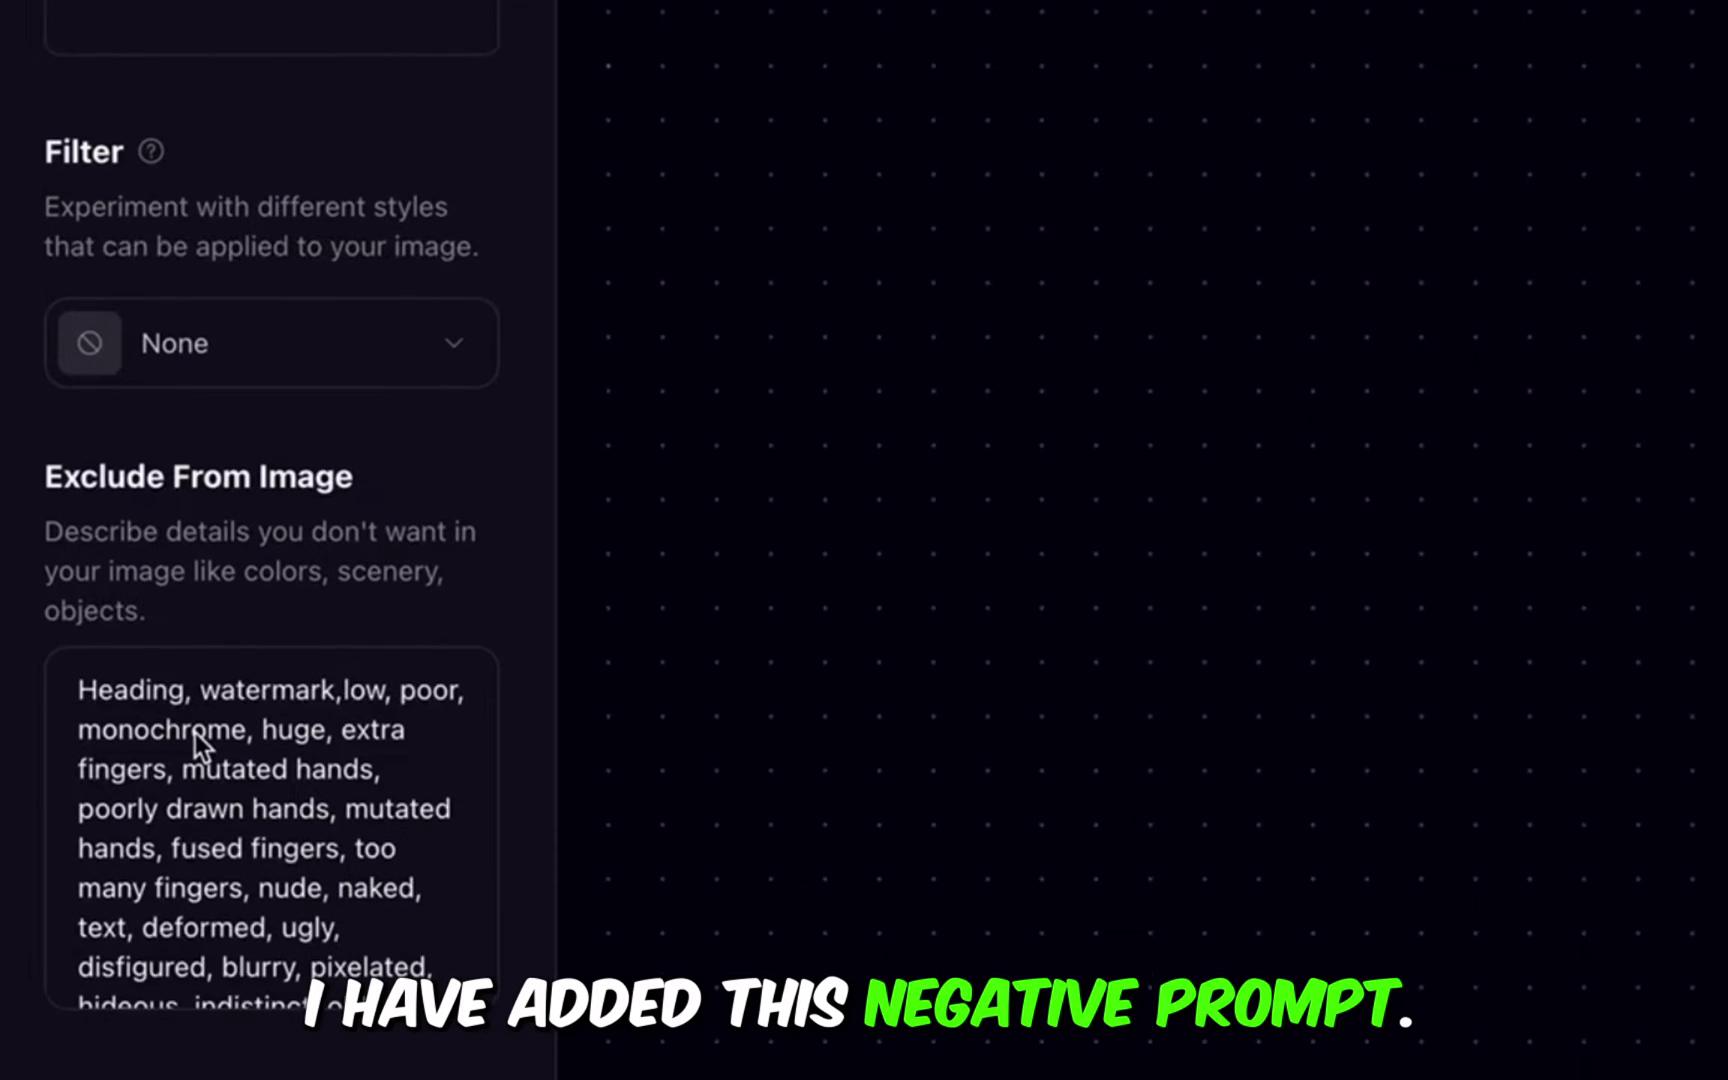
scroll(197, 745, "down", 3)
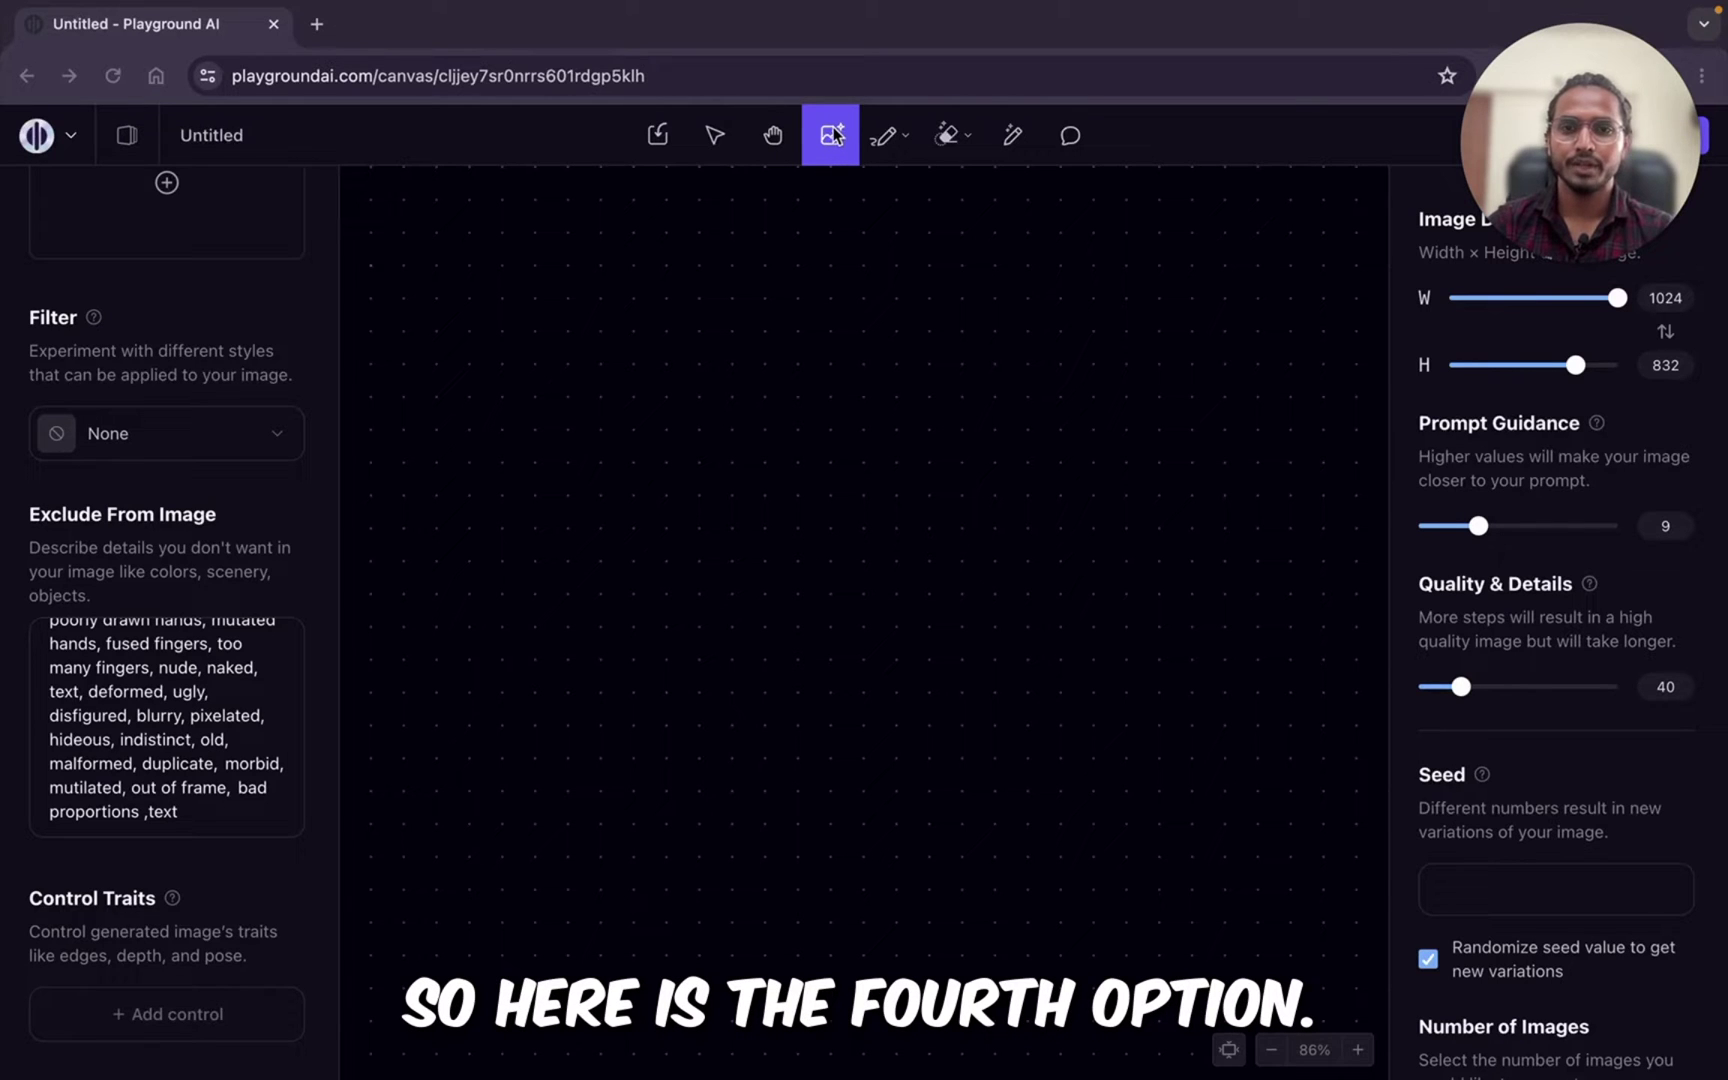
Step: Place an image-generation frame and set the canvas zoom to 25%
left_click(833, 135)
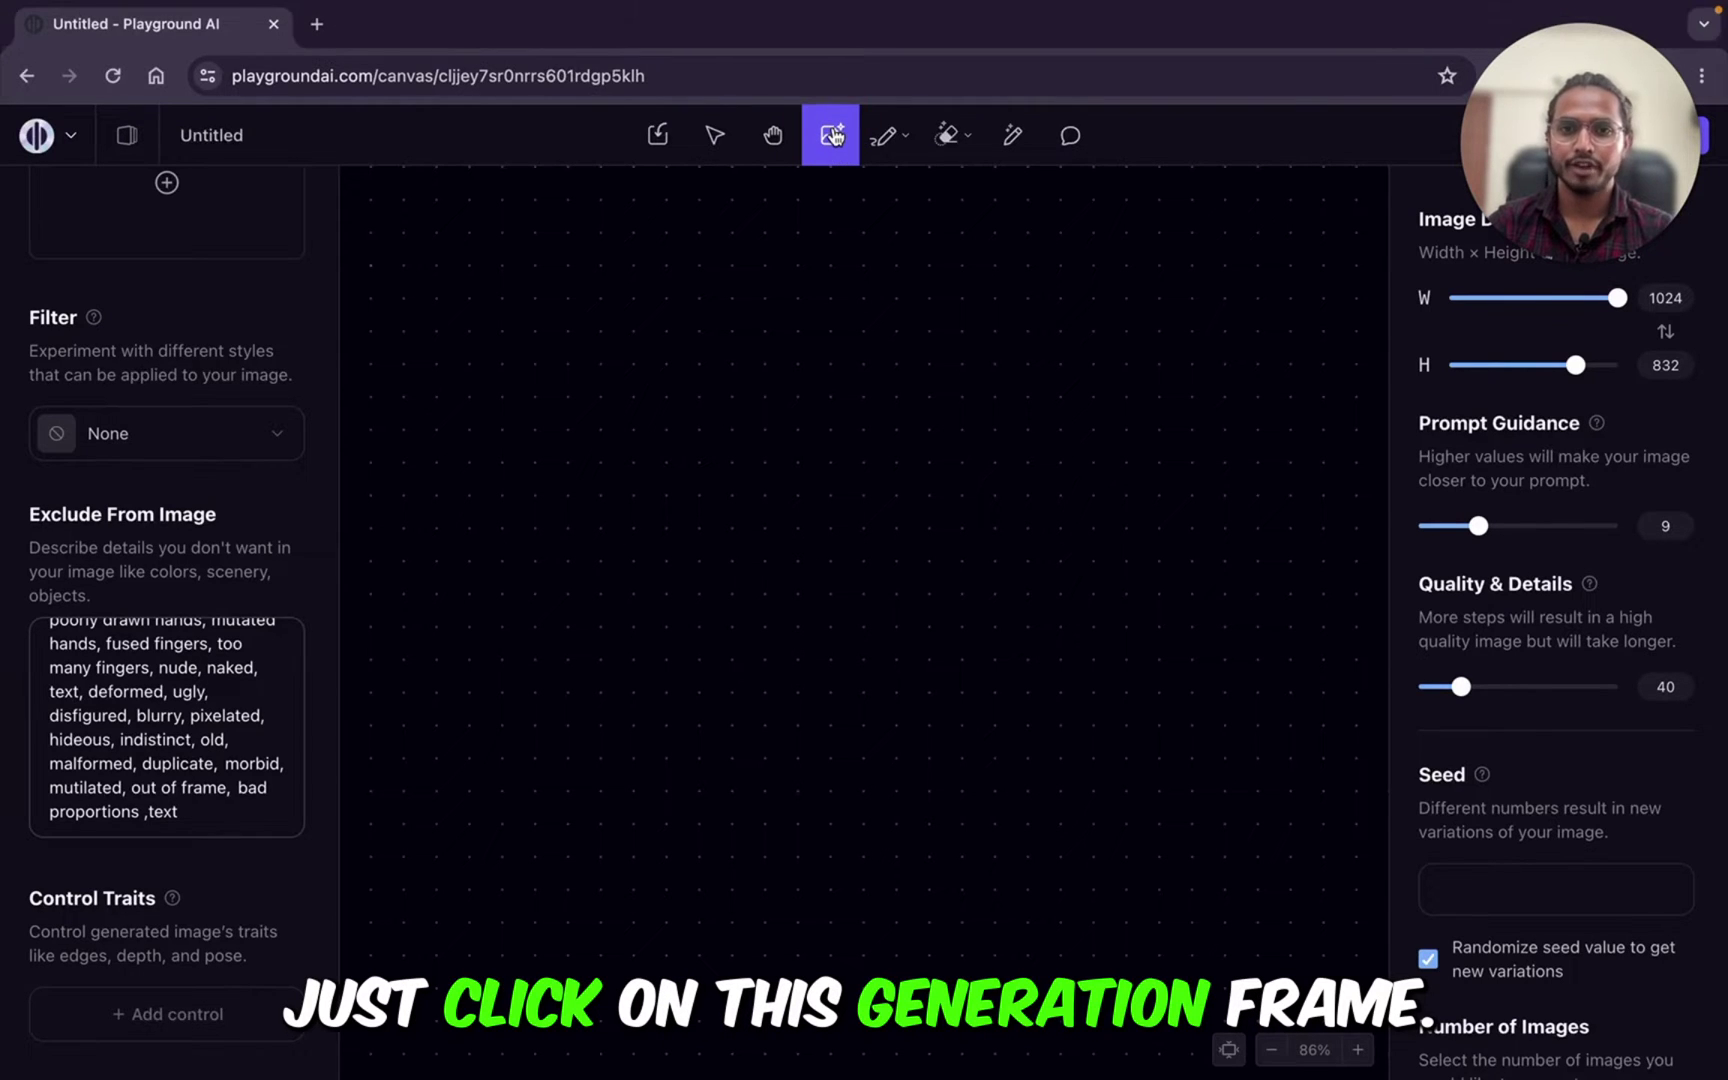
left_click(1270, 1050)
left_click(1270, 1050)
left_click(1357, 1050)
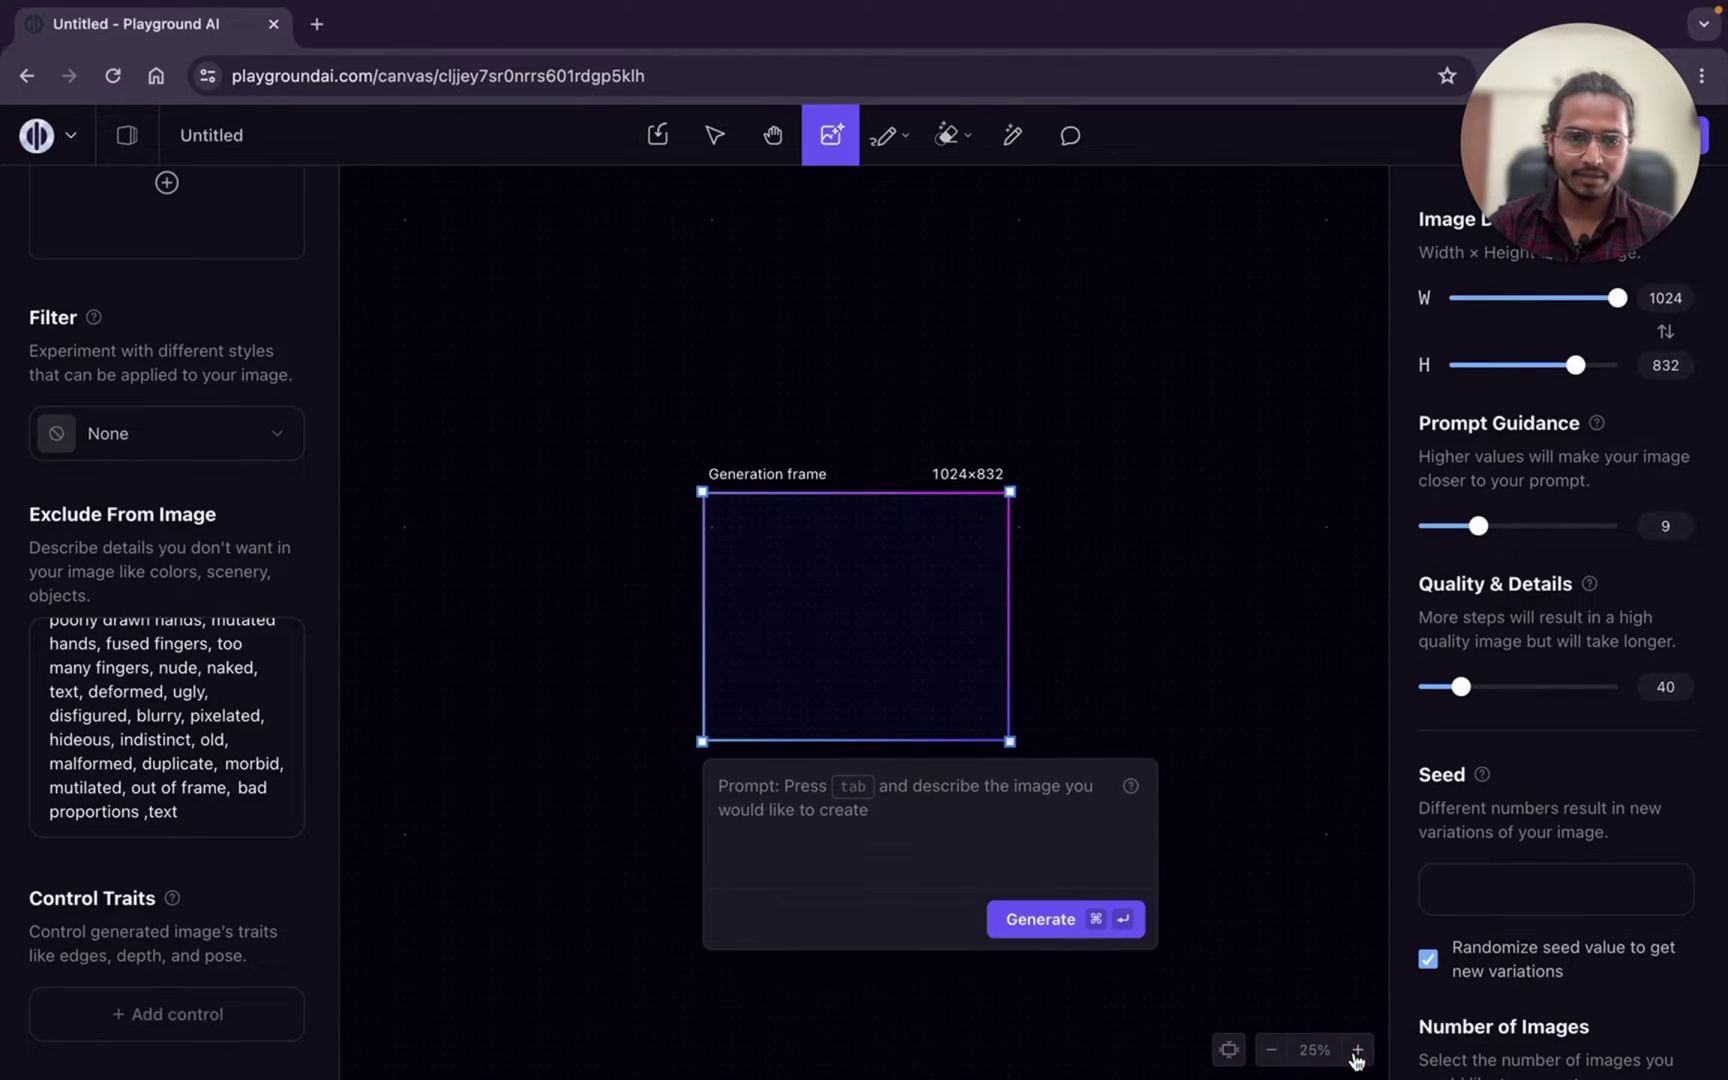
left_click(1381, 1062)
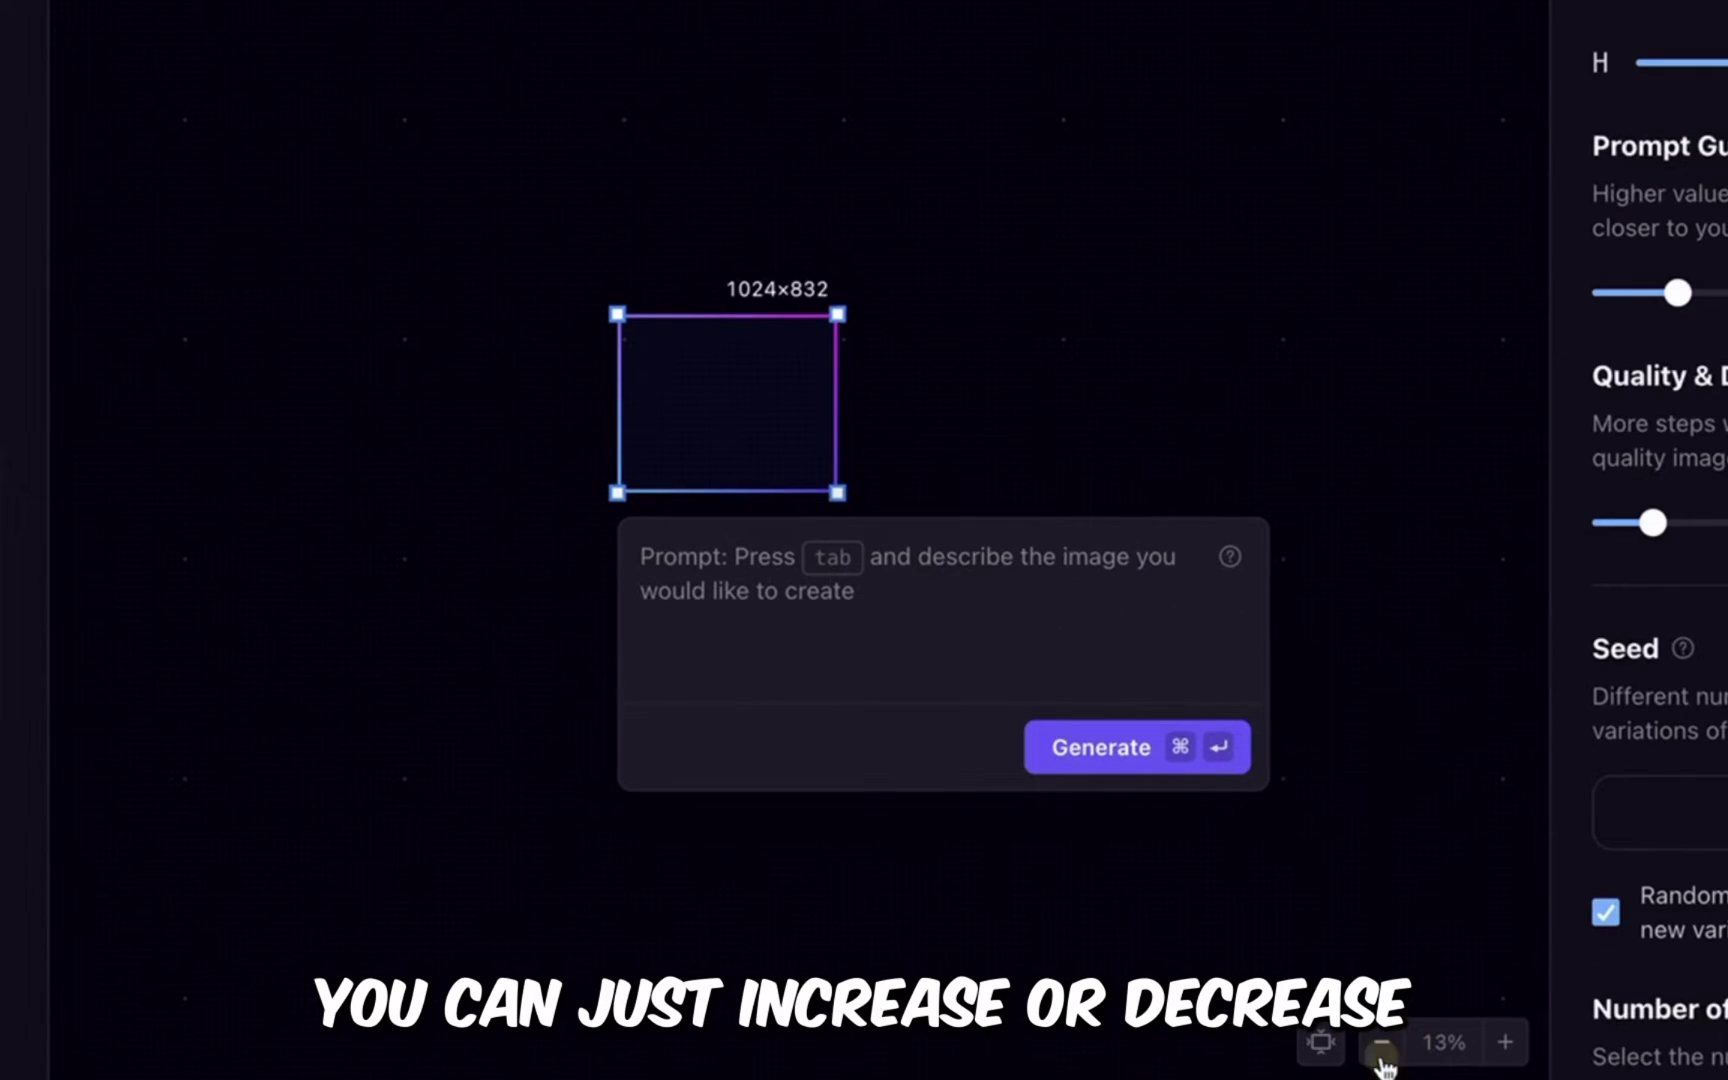
left_click(1505, 1045)
left_click(1381, 1042)
left_click(1505, 1048)
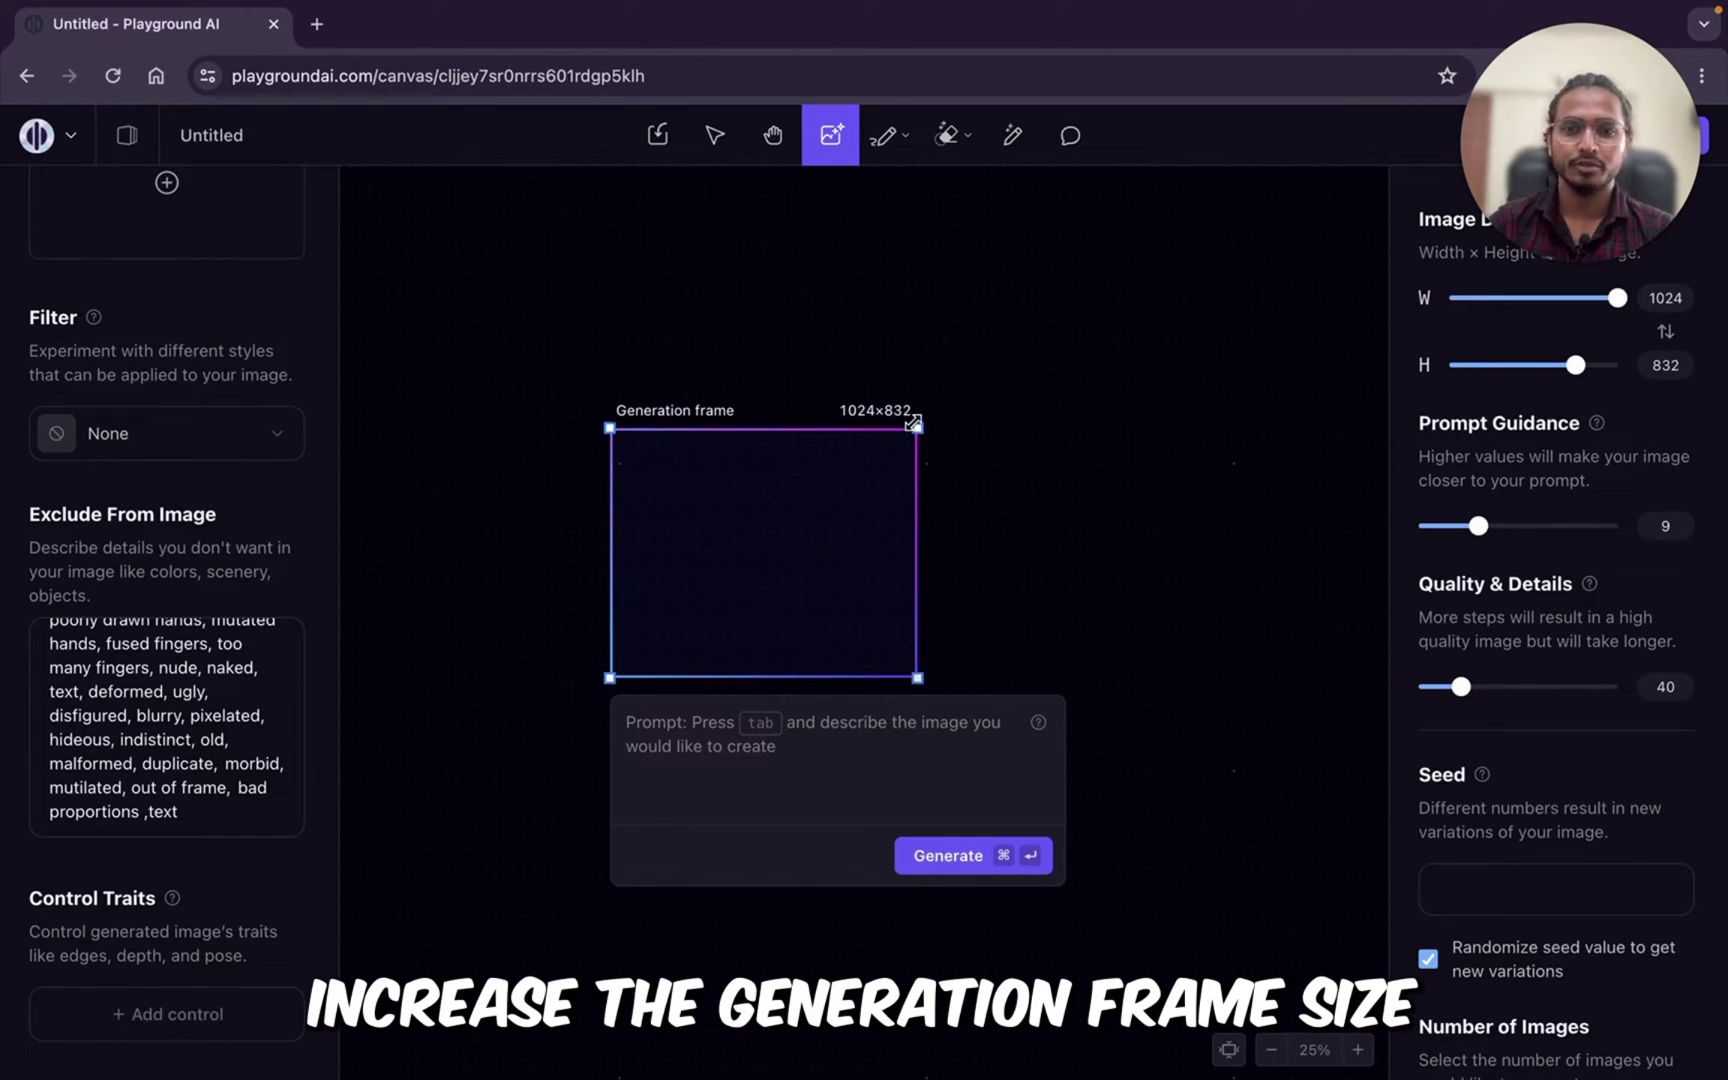
Step: Test resizing the frame, then undo so it stays at 1024×832
left_click_drag(921, 421, 1012, 421)
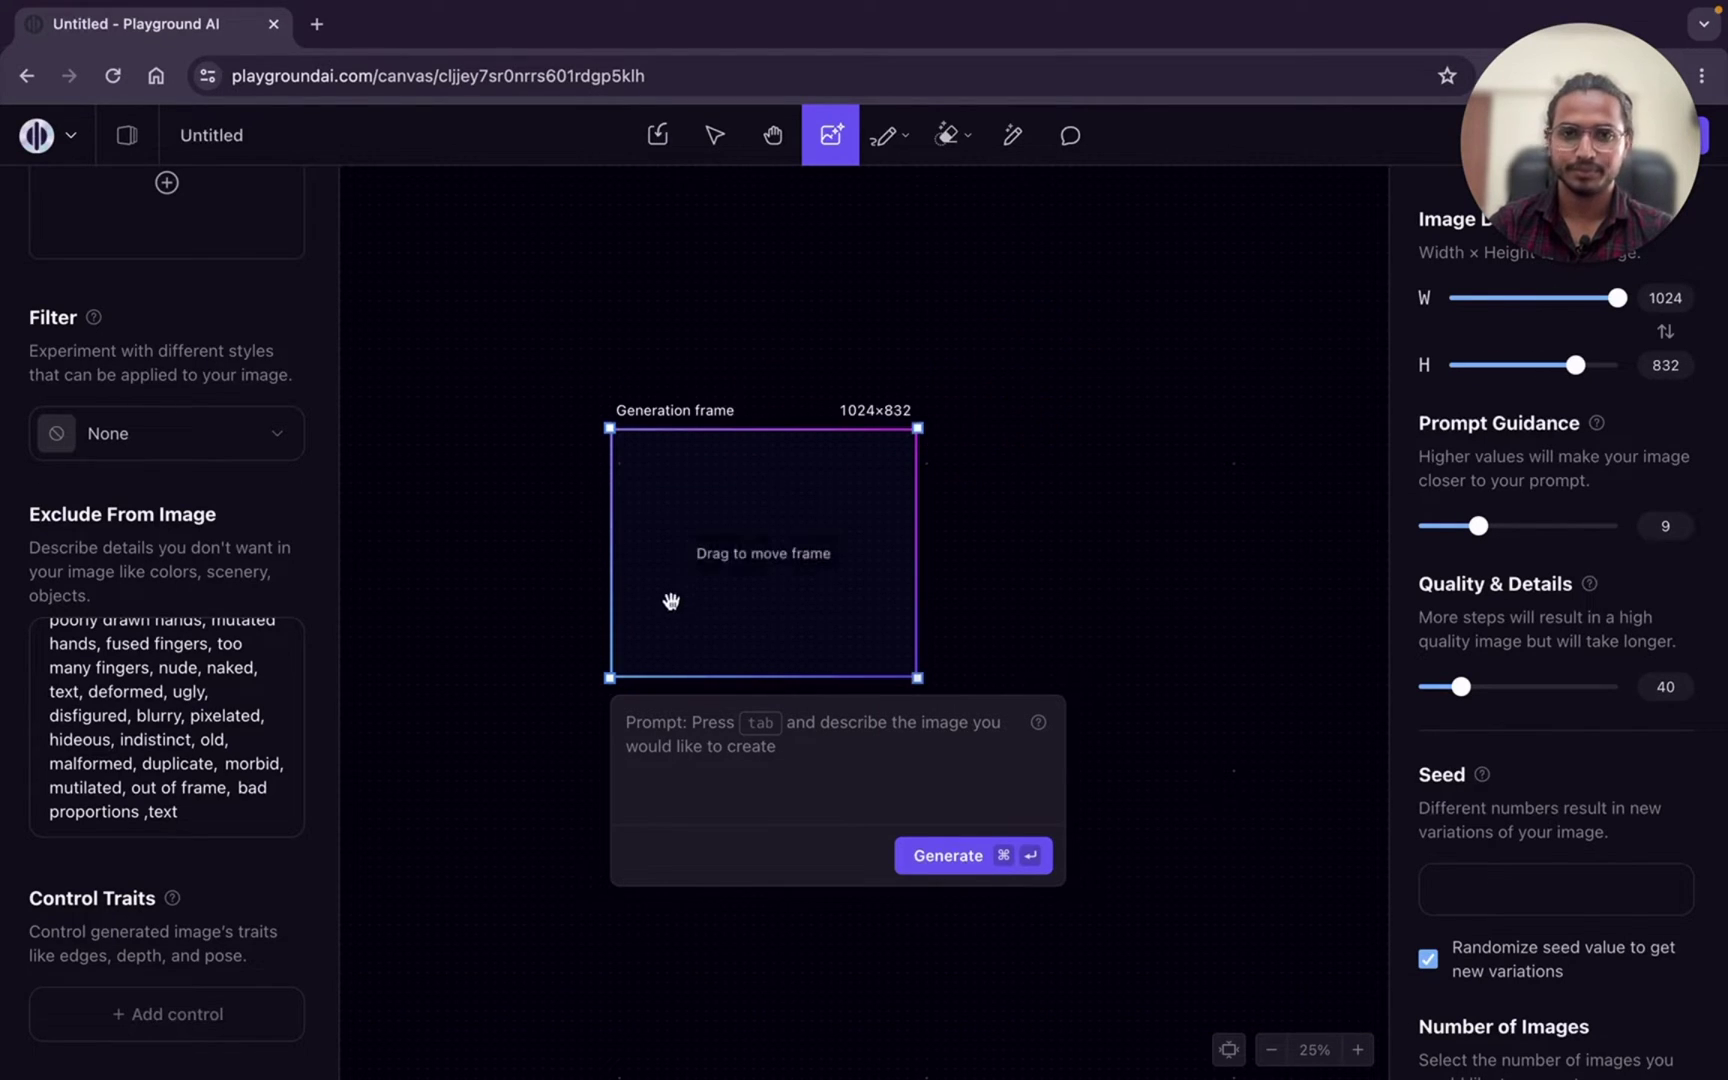
key("super+z")
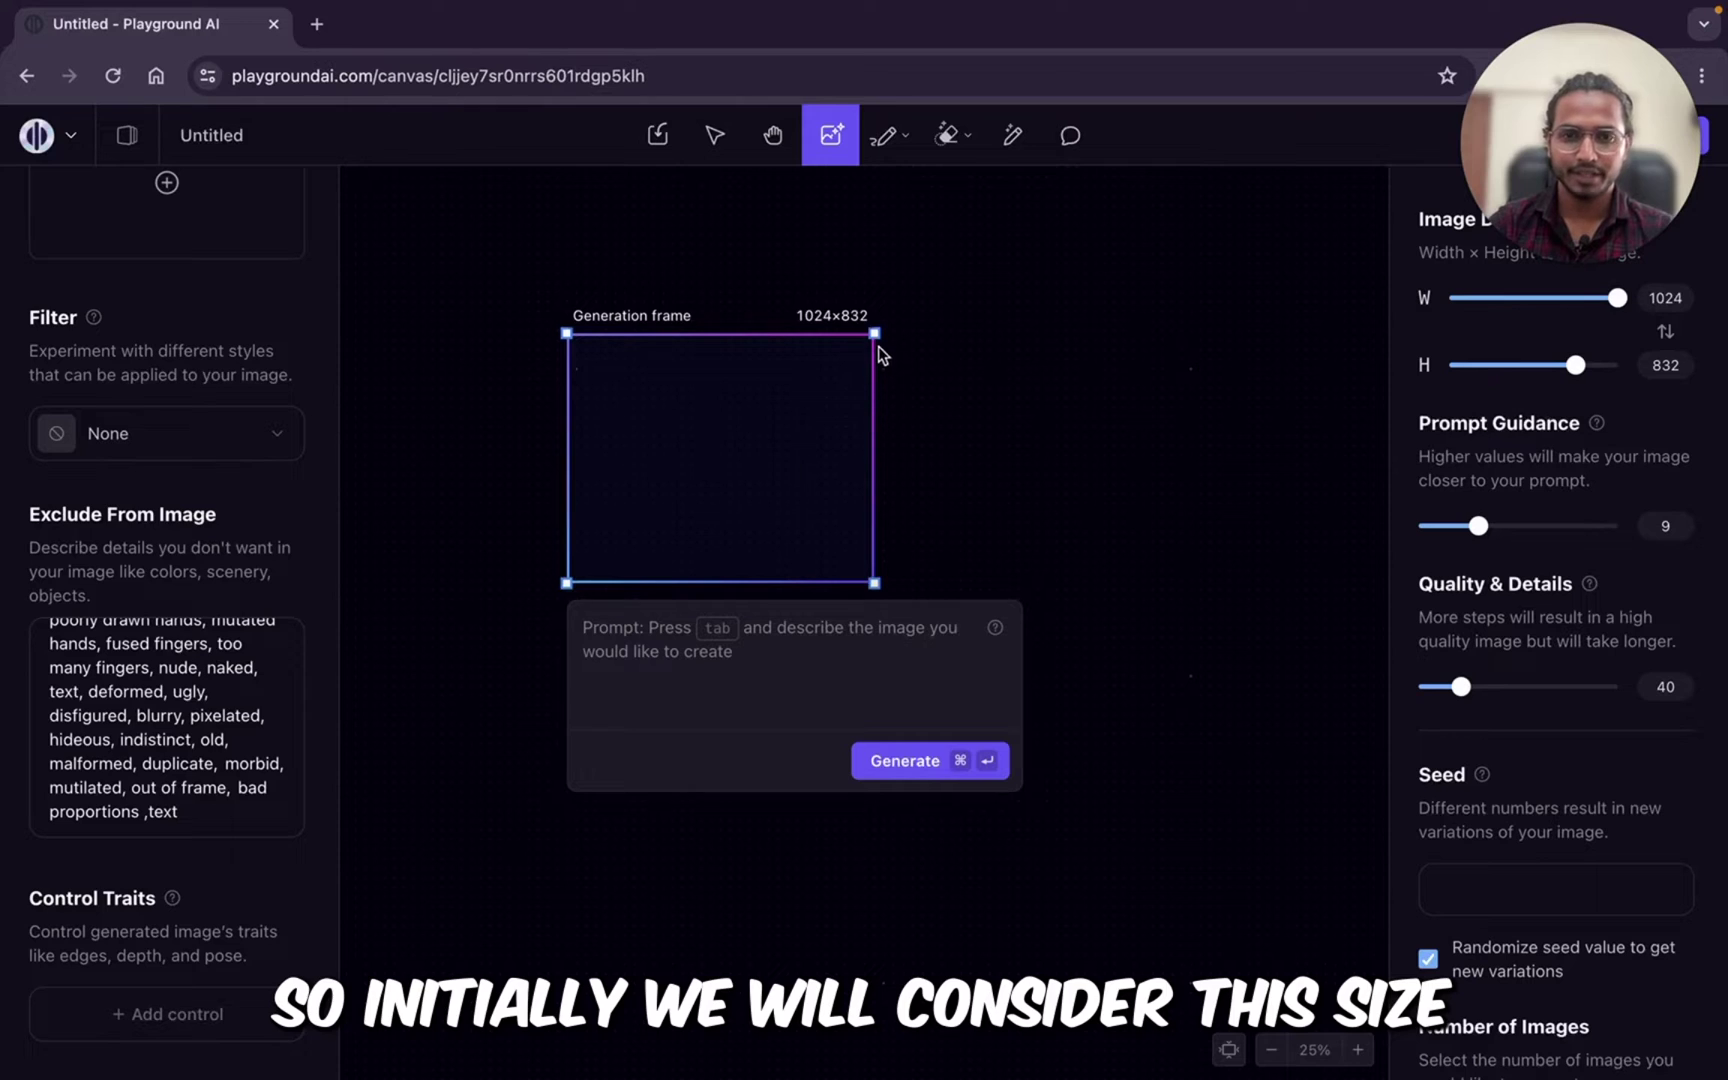
mouse_move(880, 355)
left_mouse_down()
mouse_move(910, 478)
mouse_move(874, 345)
left_mouse_up()
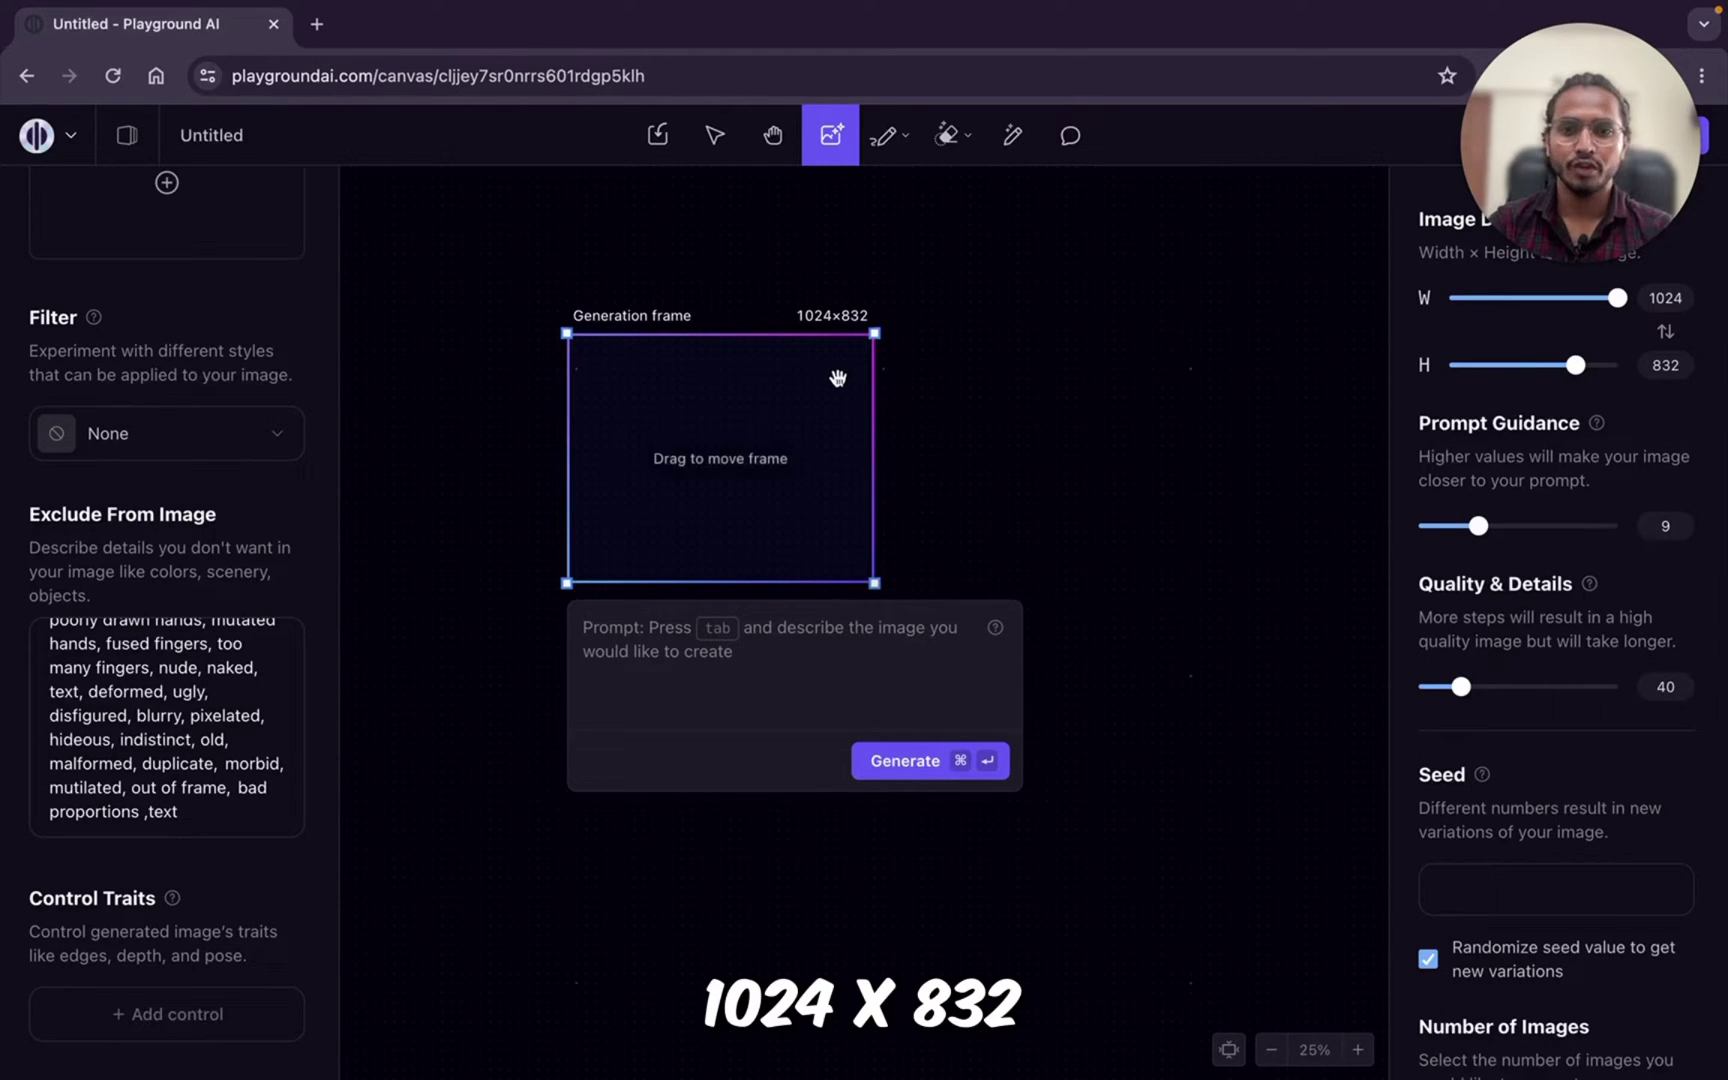
left_click(663, 636)
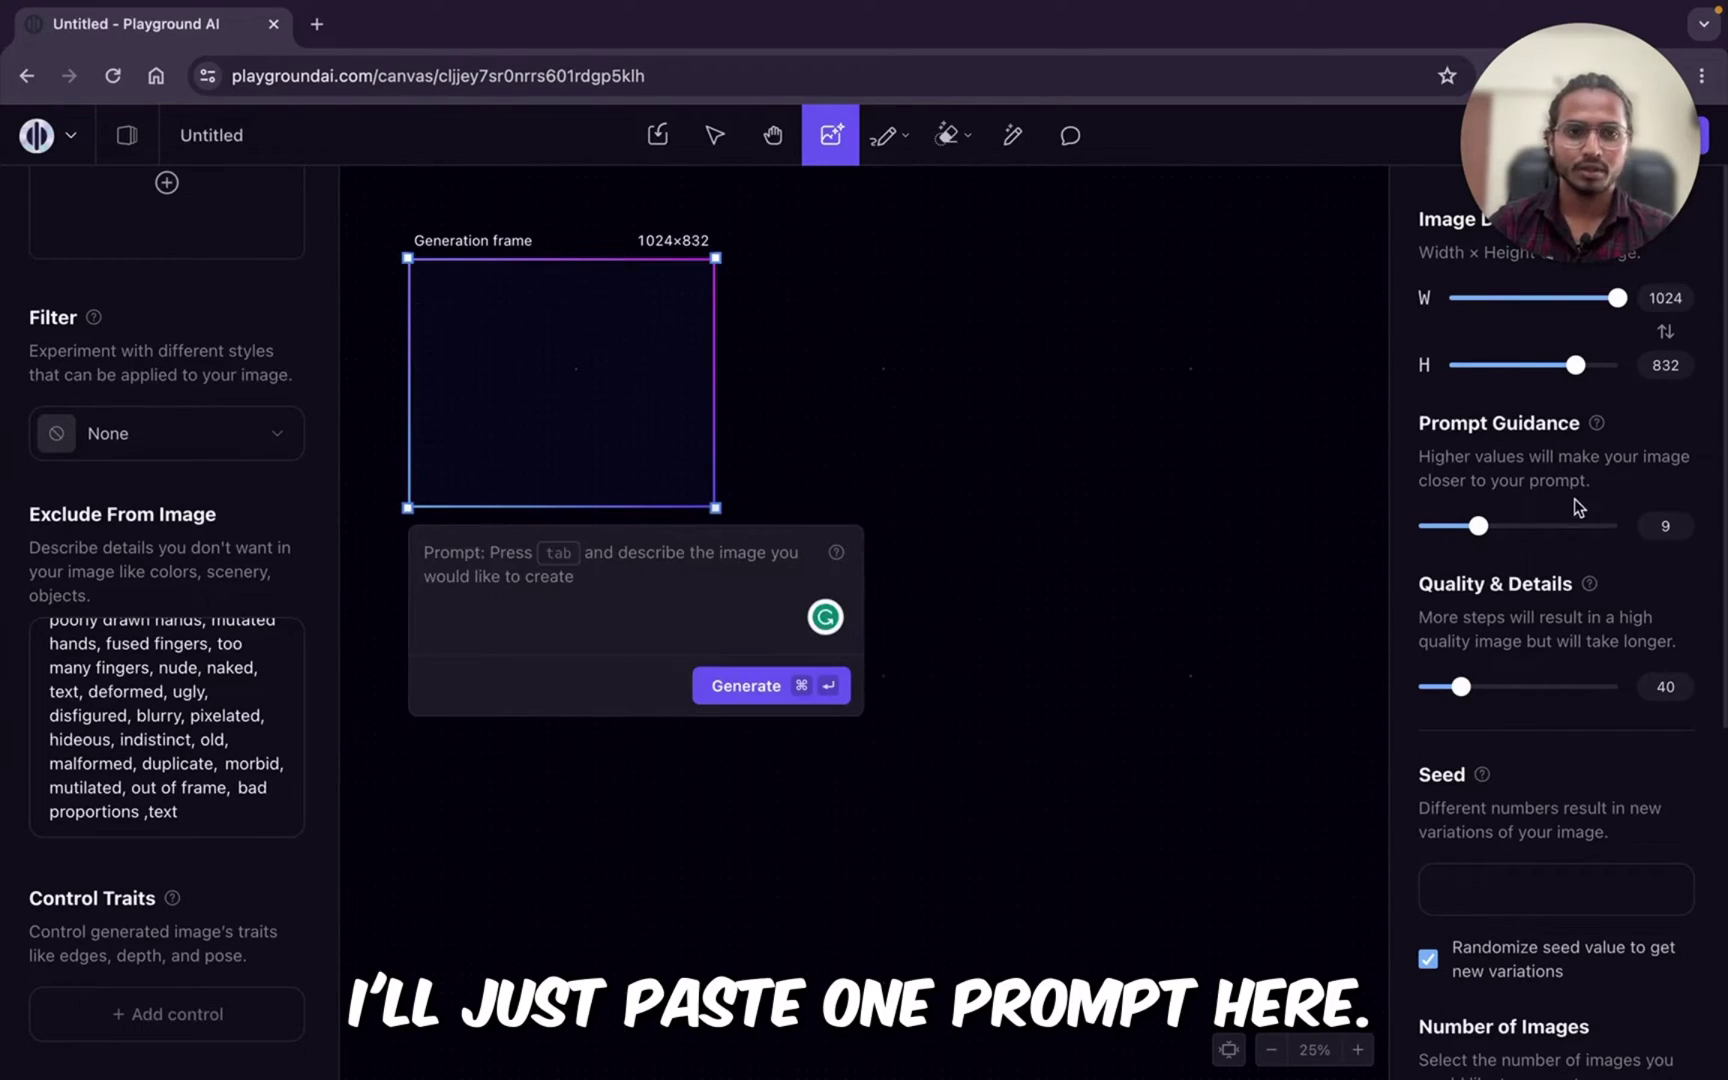
Step: Paste the 21st-century modern wooden bedroom description into the prompt box
left_click(1325, 438)
key("super+v")
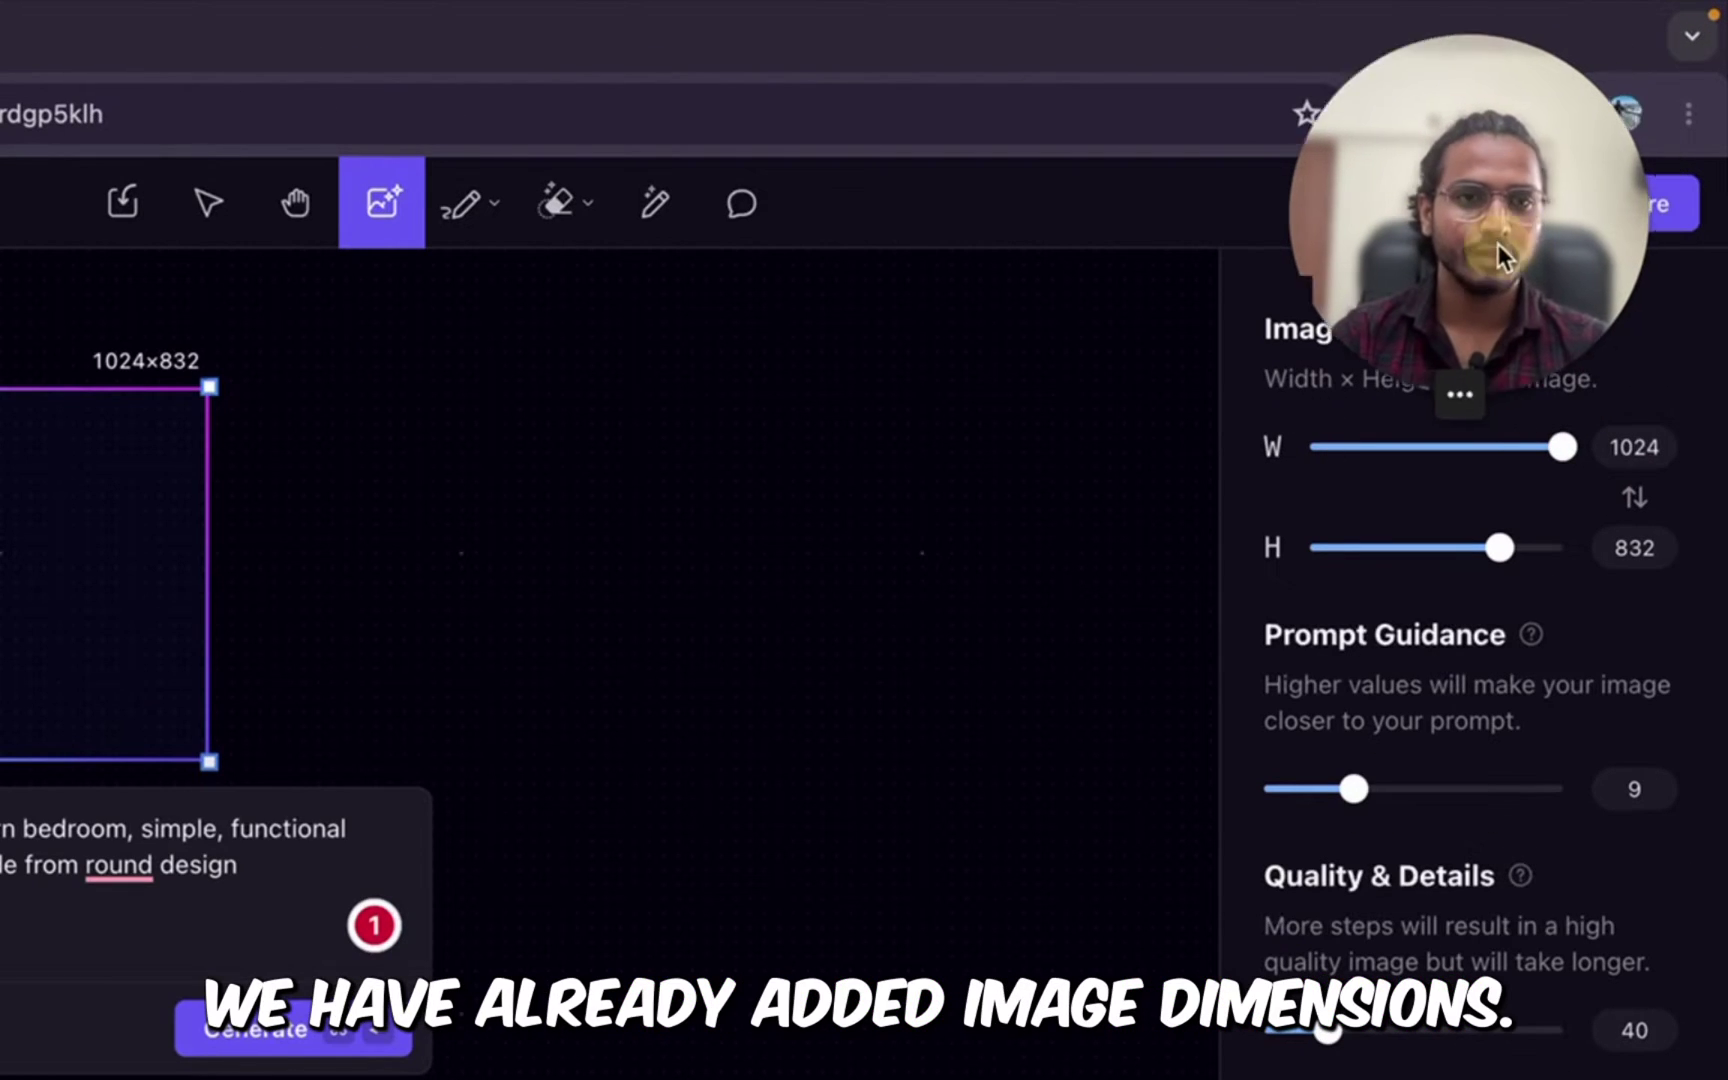
left_click_drag(1497, 251, 955, 252)
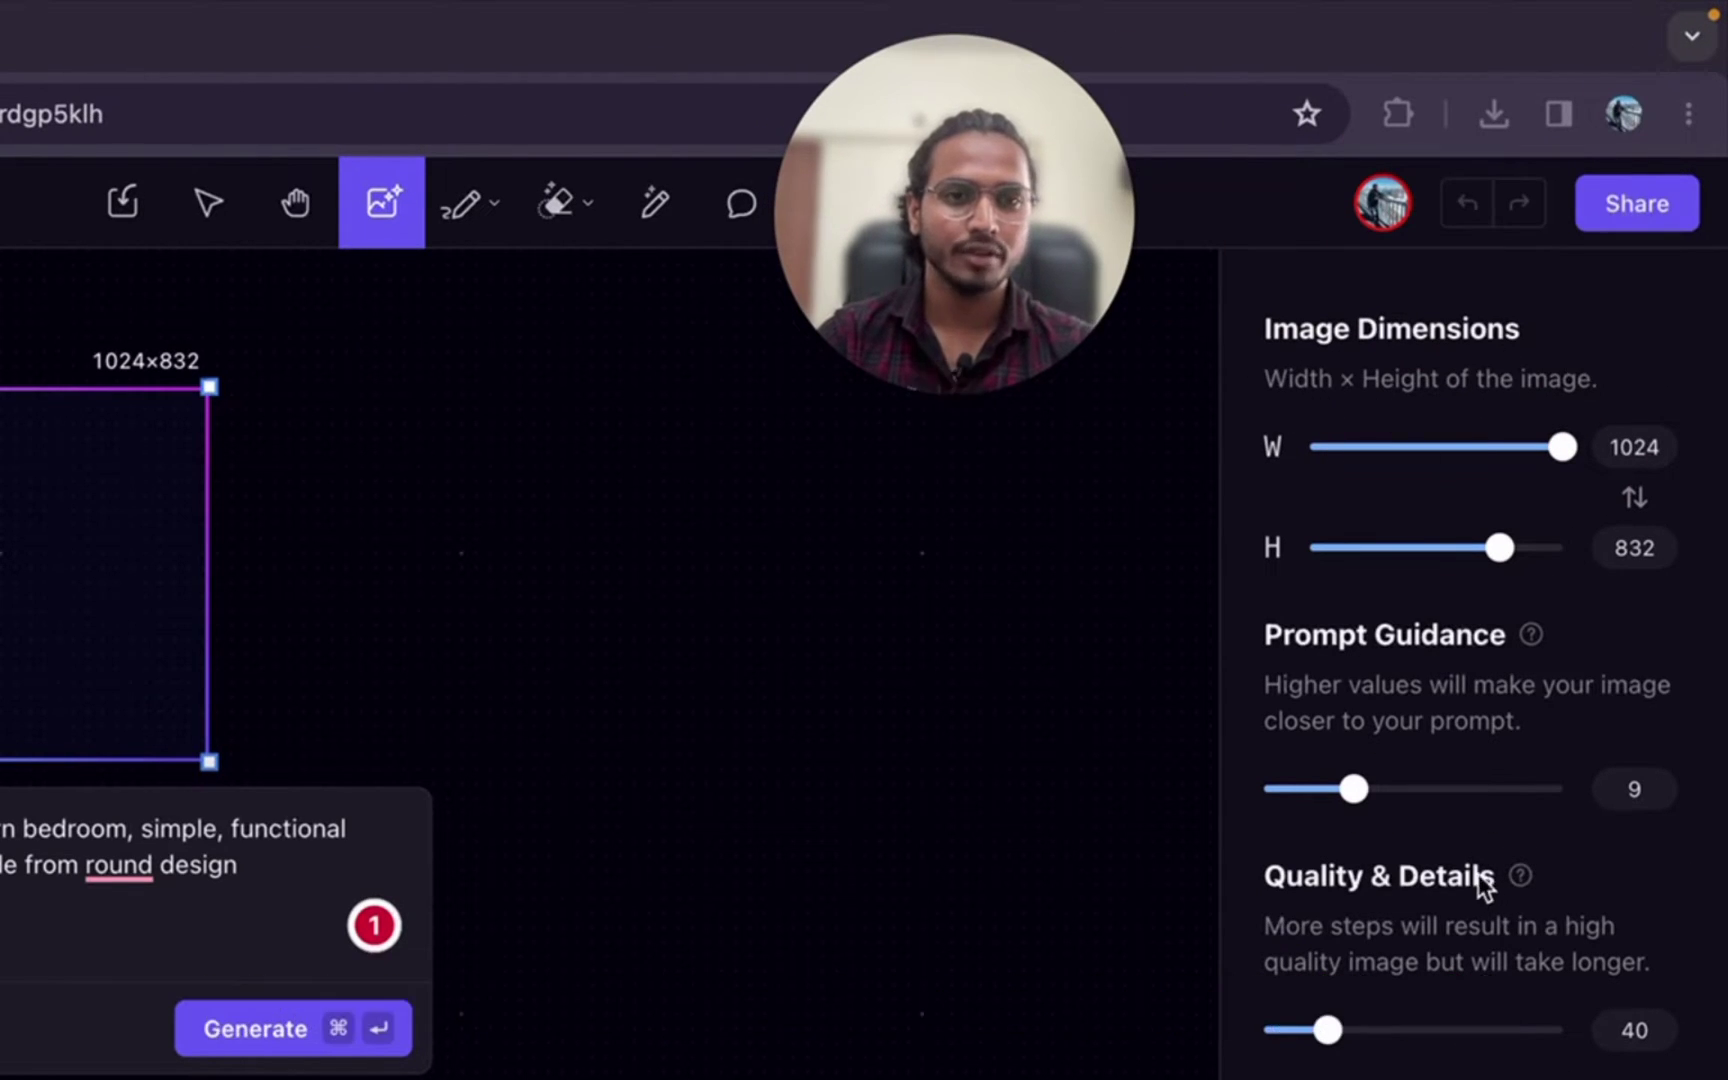
Step: Set Prompt Guidance to 8, Number of Images to 3, and the Euler a sampler
left_click(1636, 790)
type("8")
left_click(1595, 910)
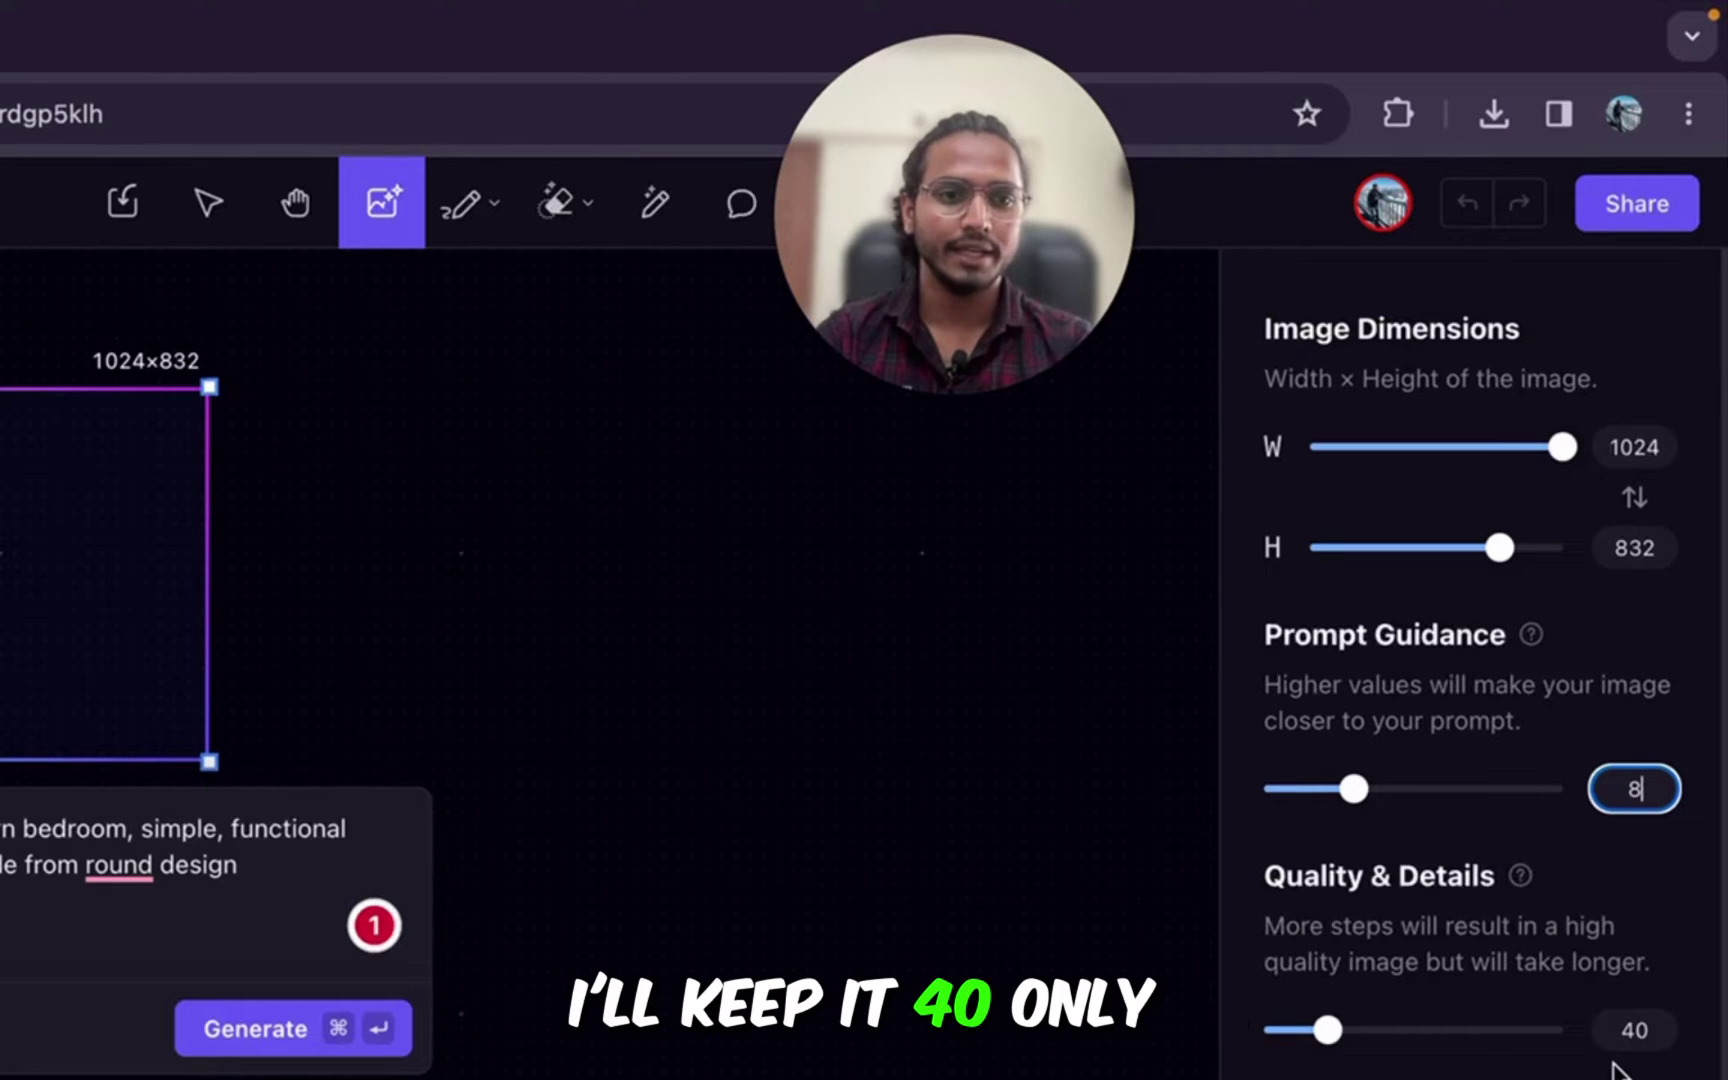
scroll(1620, 1050, "down", 5)
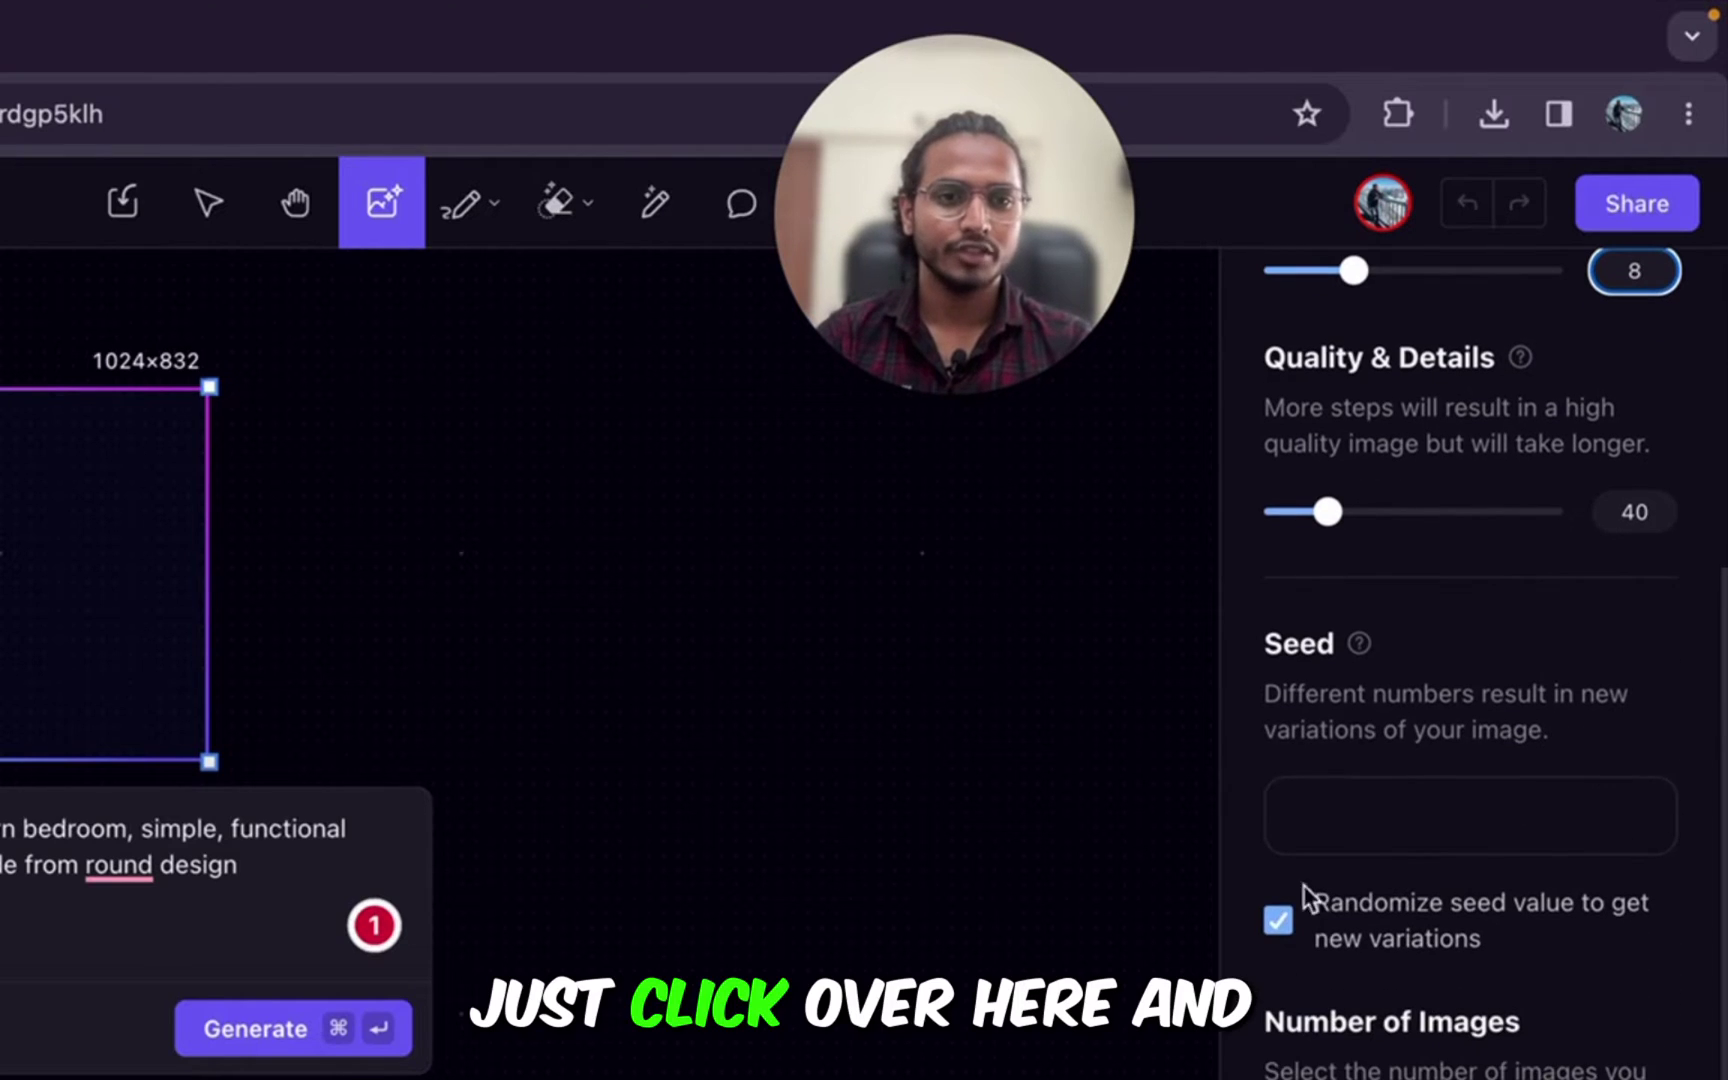
scroll(1400, 965, "down", 3)
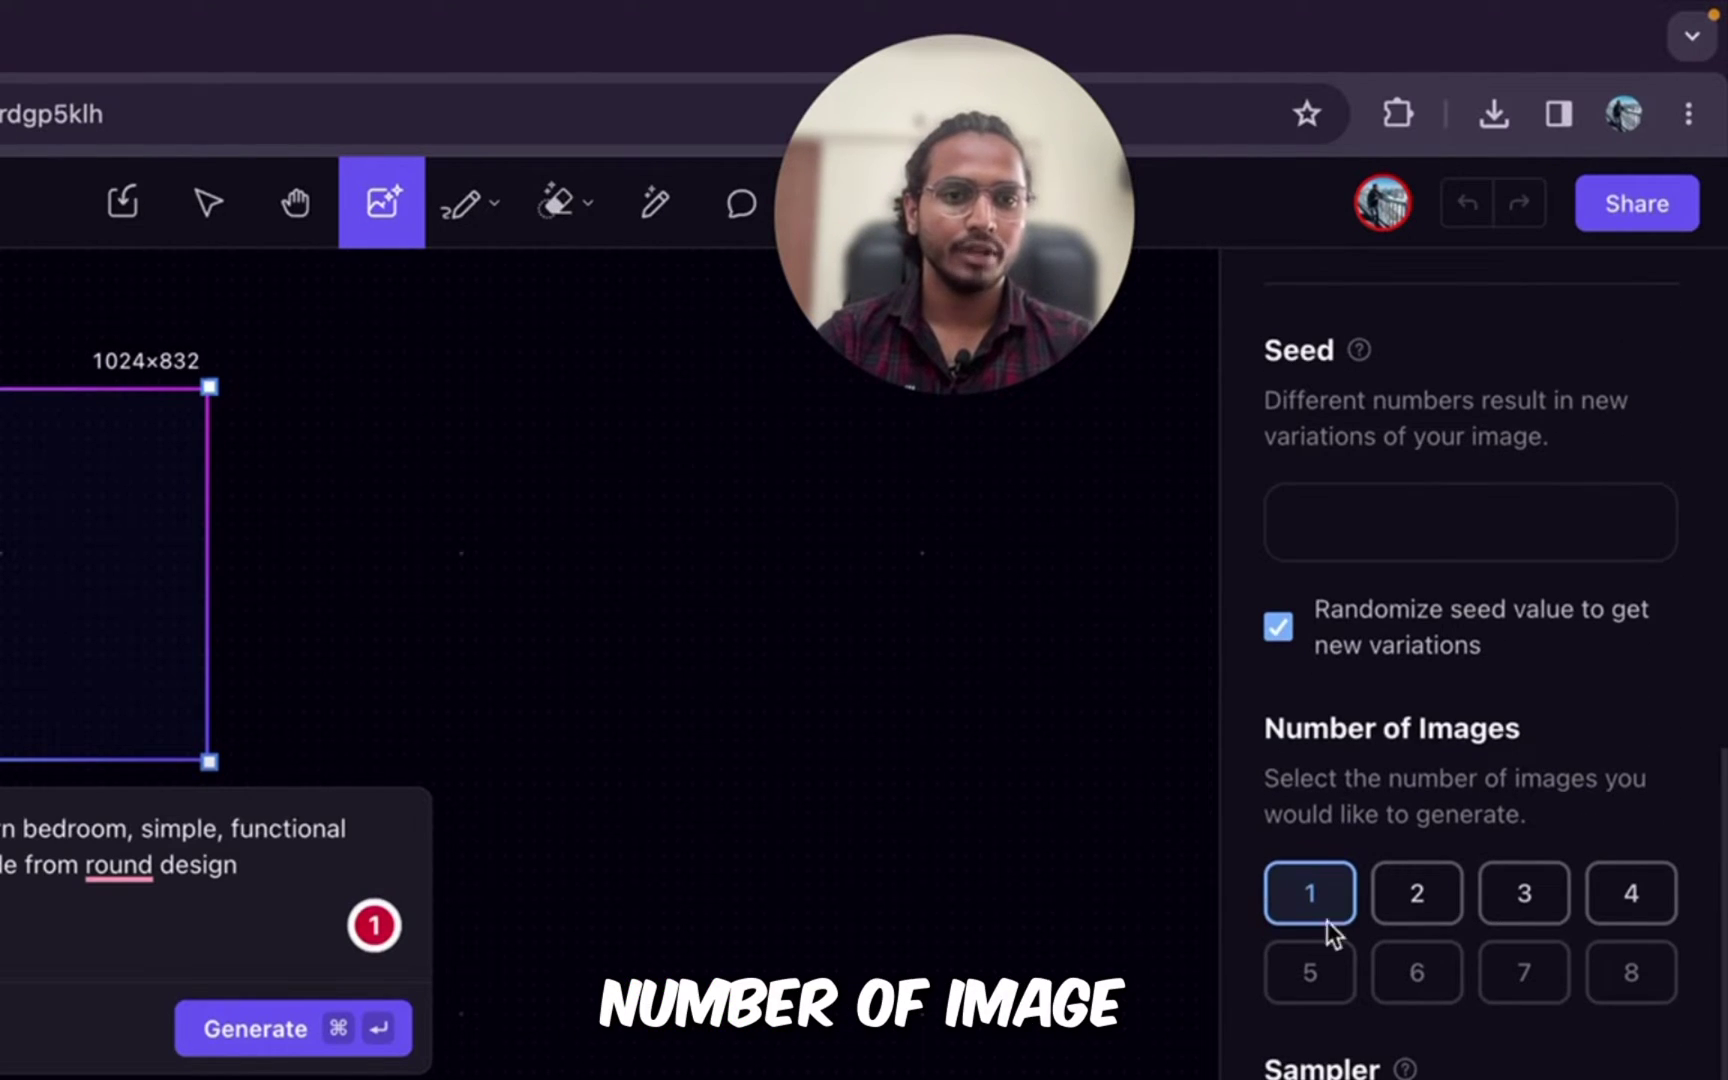
left_click(1530, 900)
left_click(1566, 770)
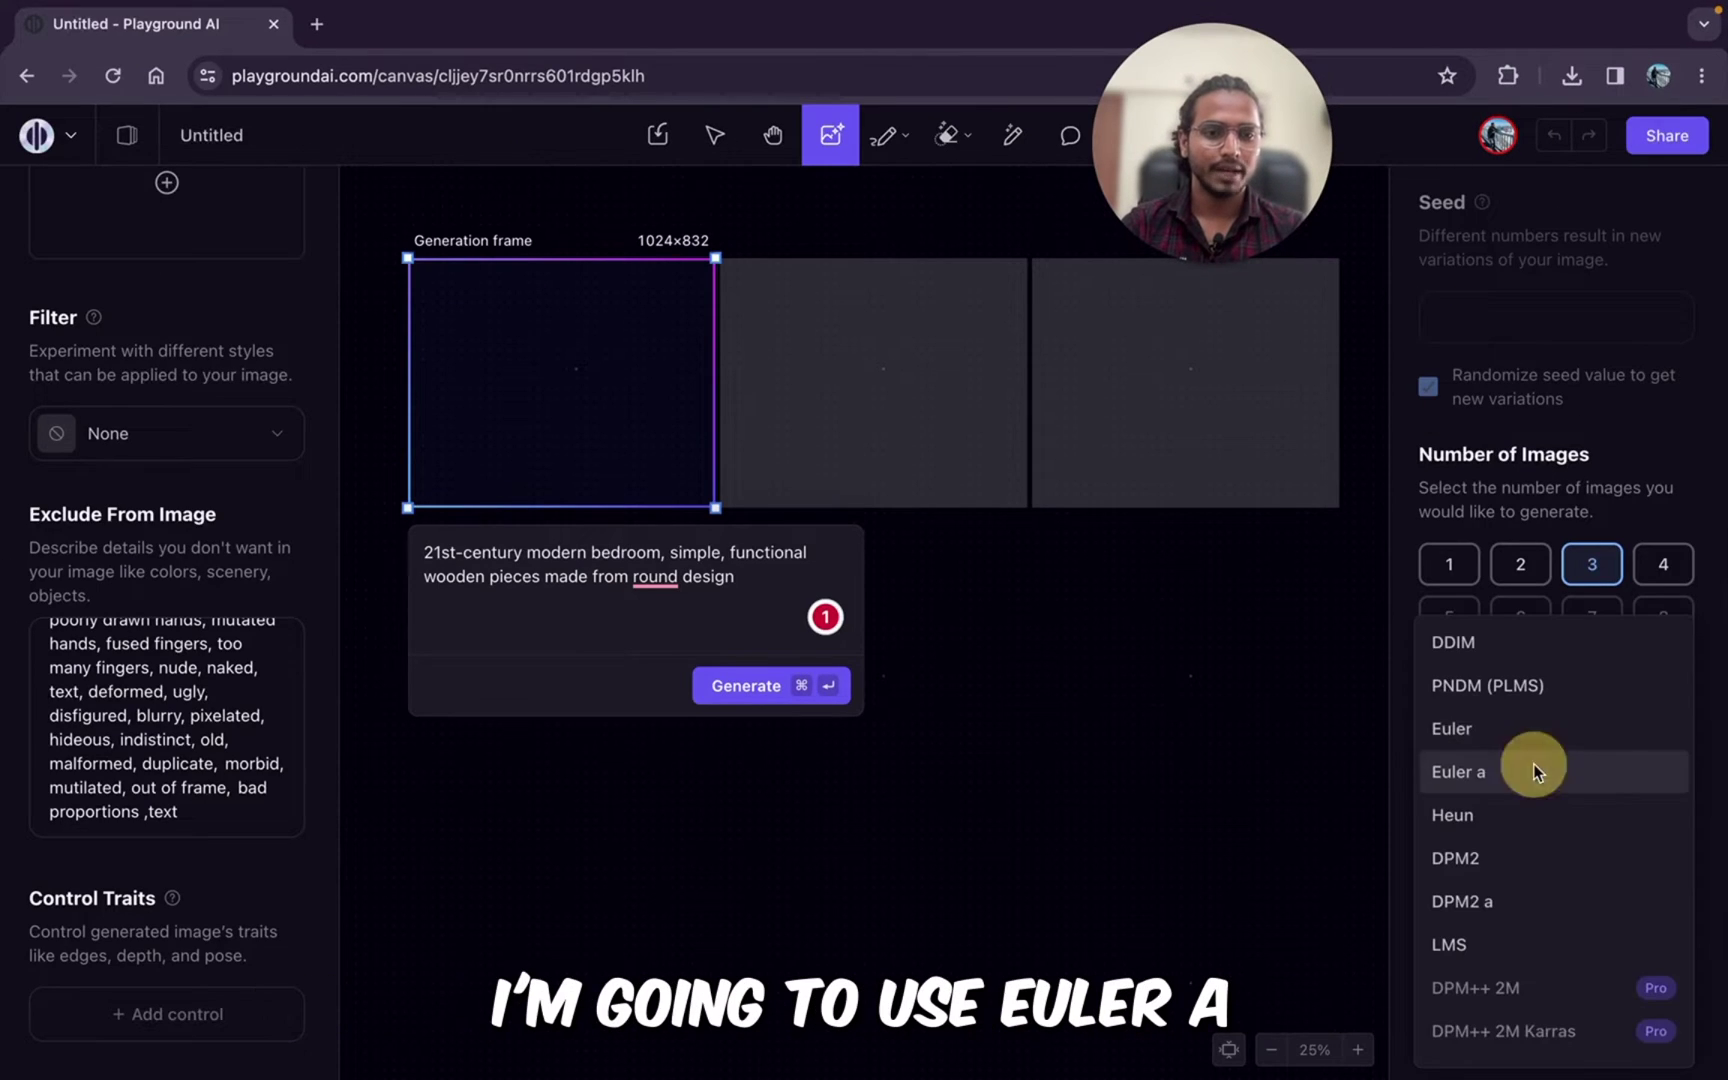
left_click(1472, 783)
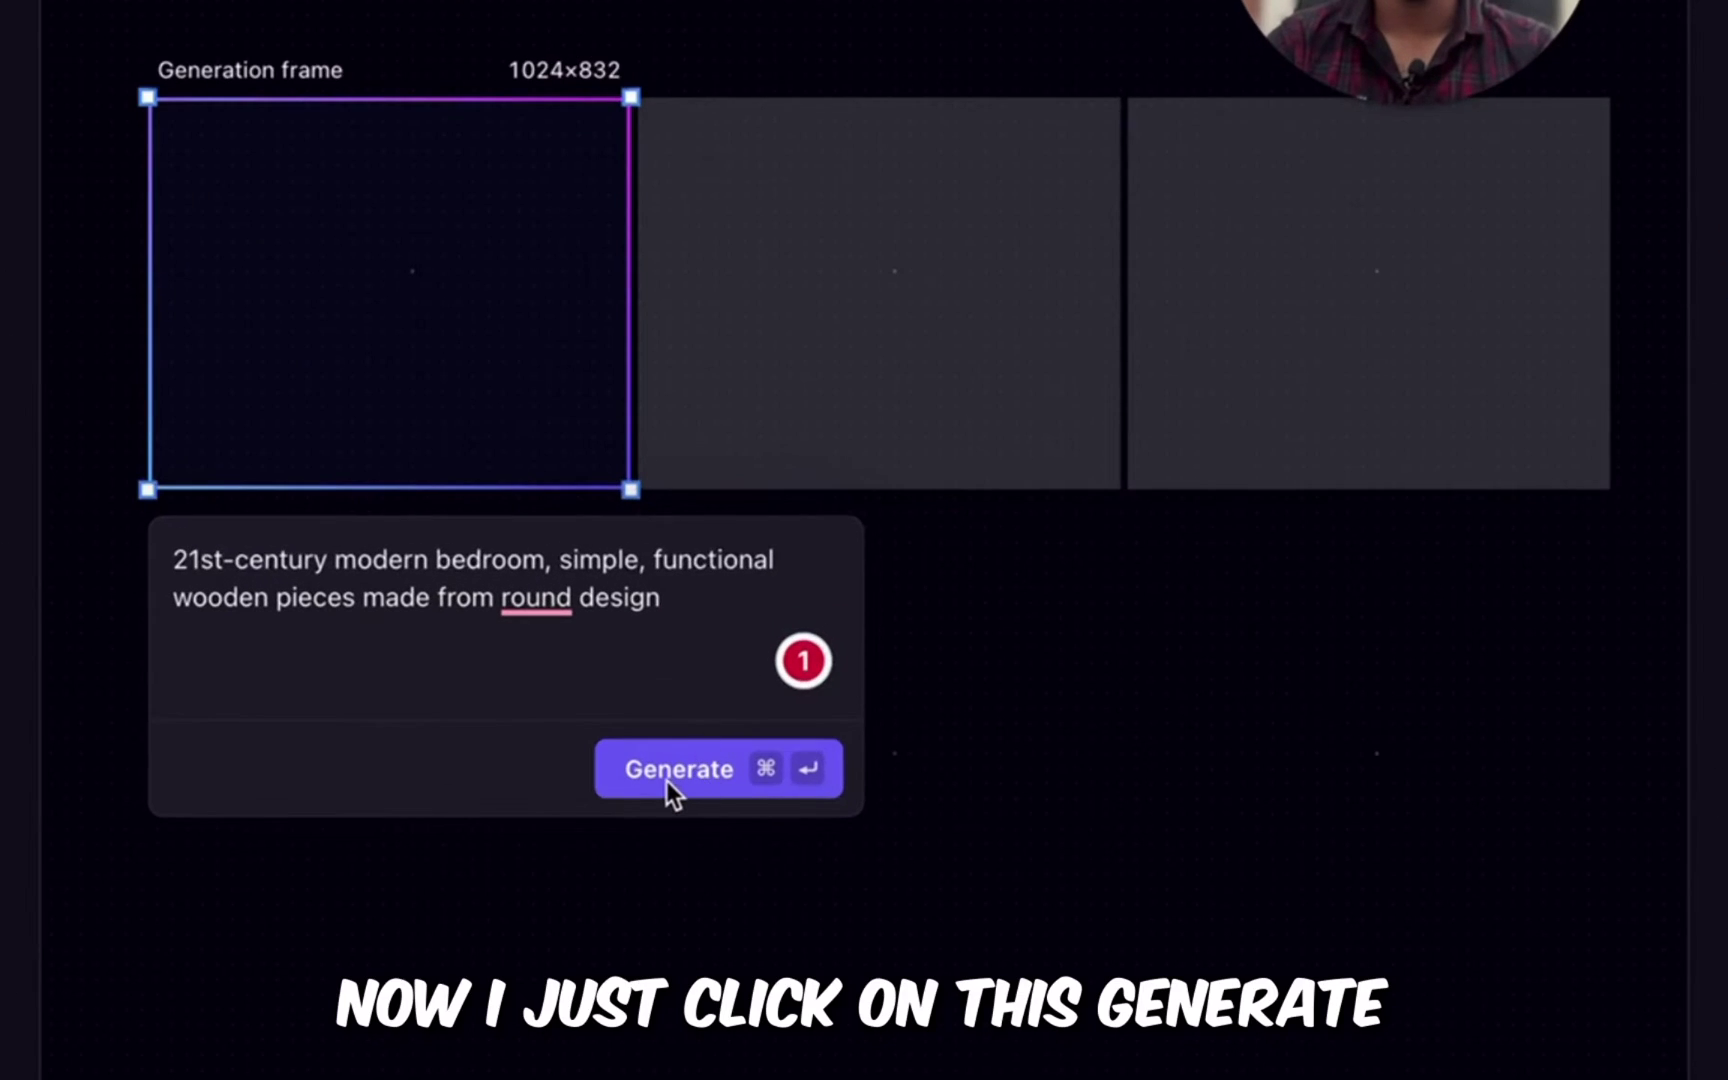
left_click(666, 780)
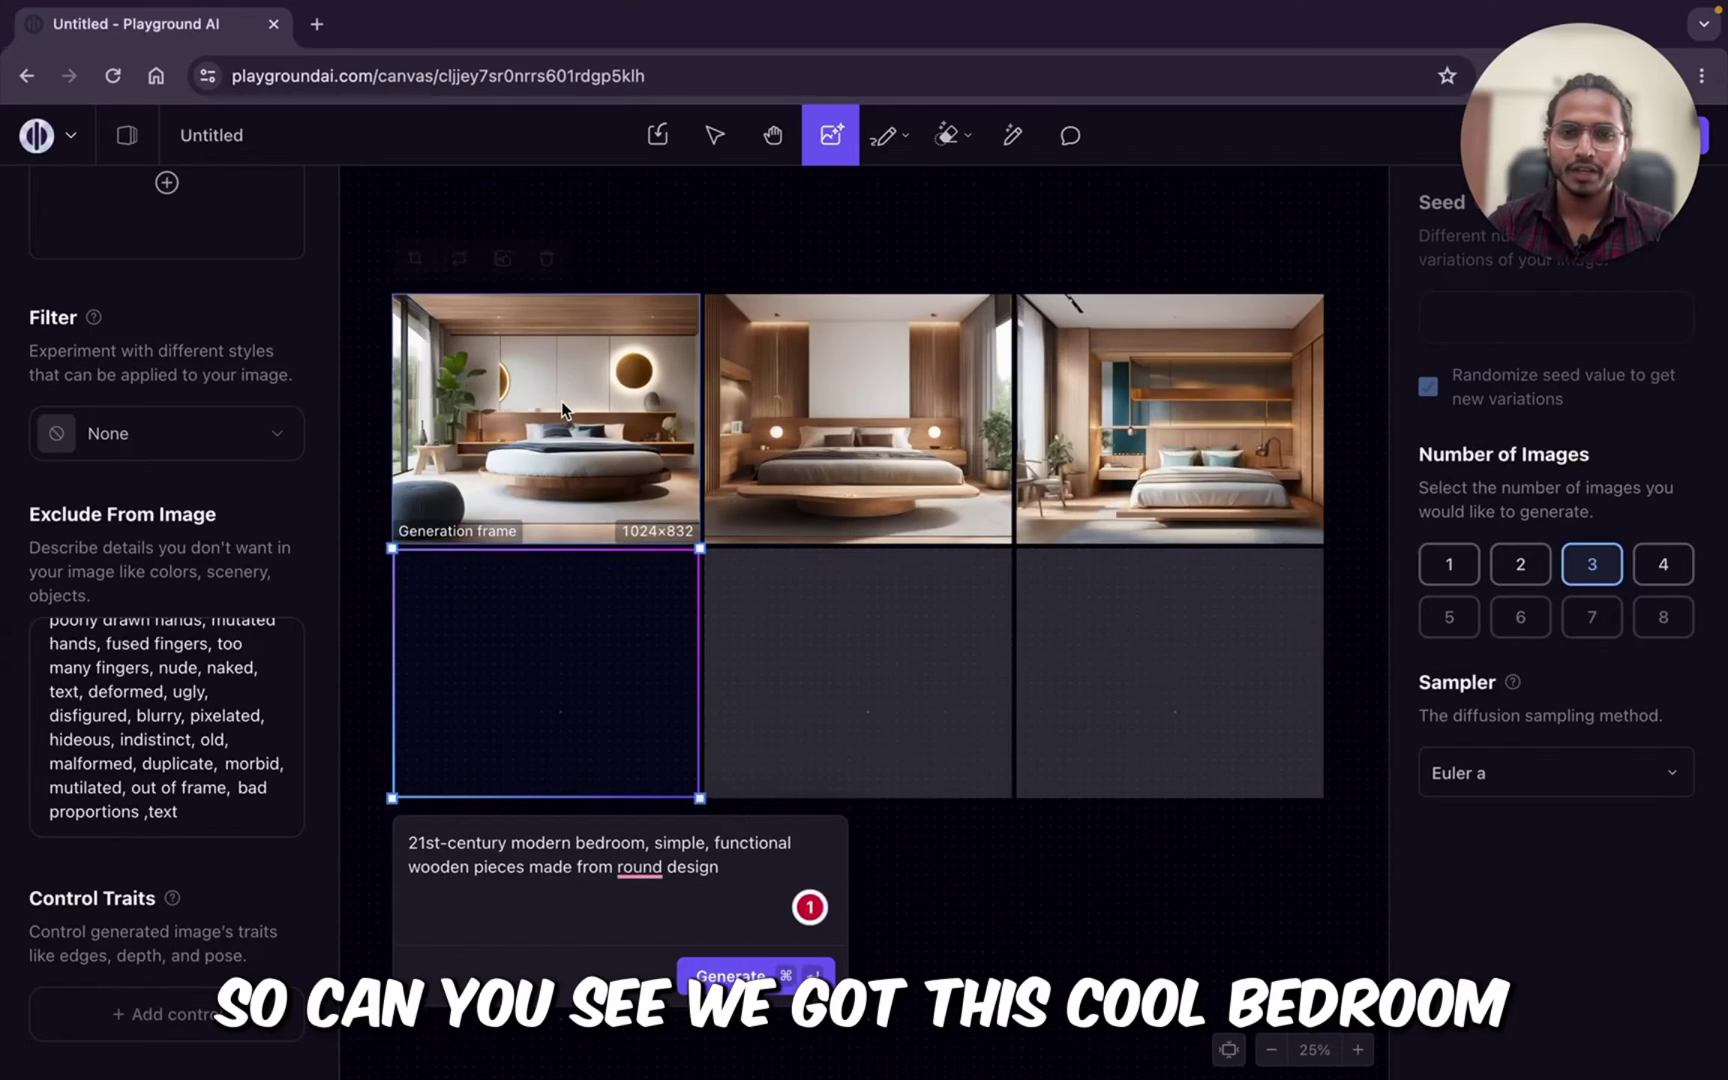
scroll(562, 401, "up", 3)
scroll(562, 401, "down", 3)
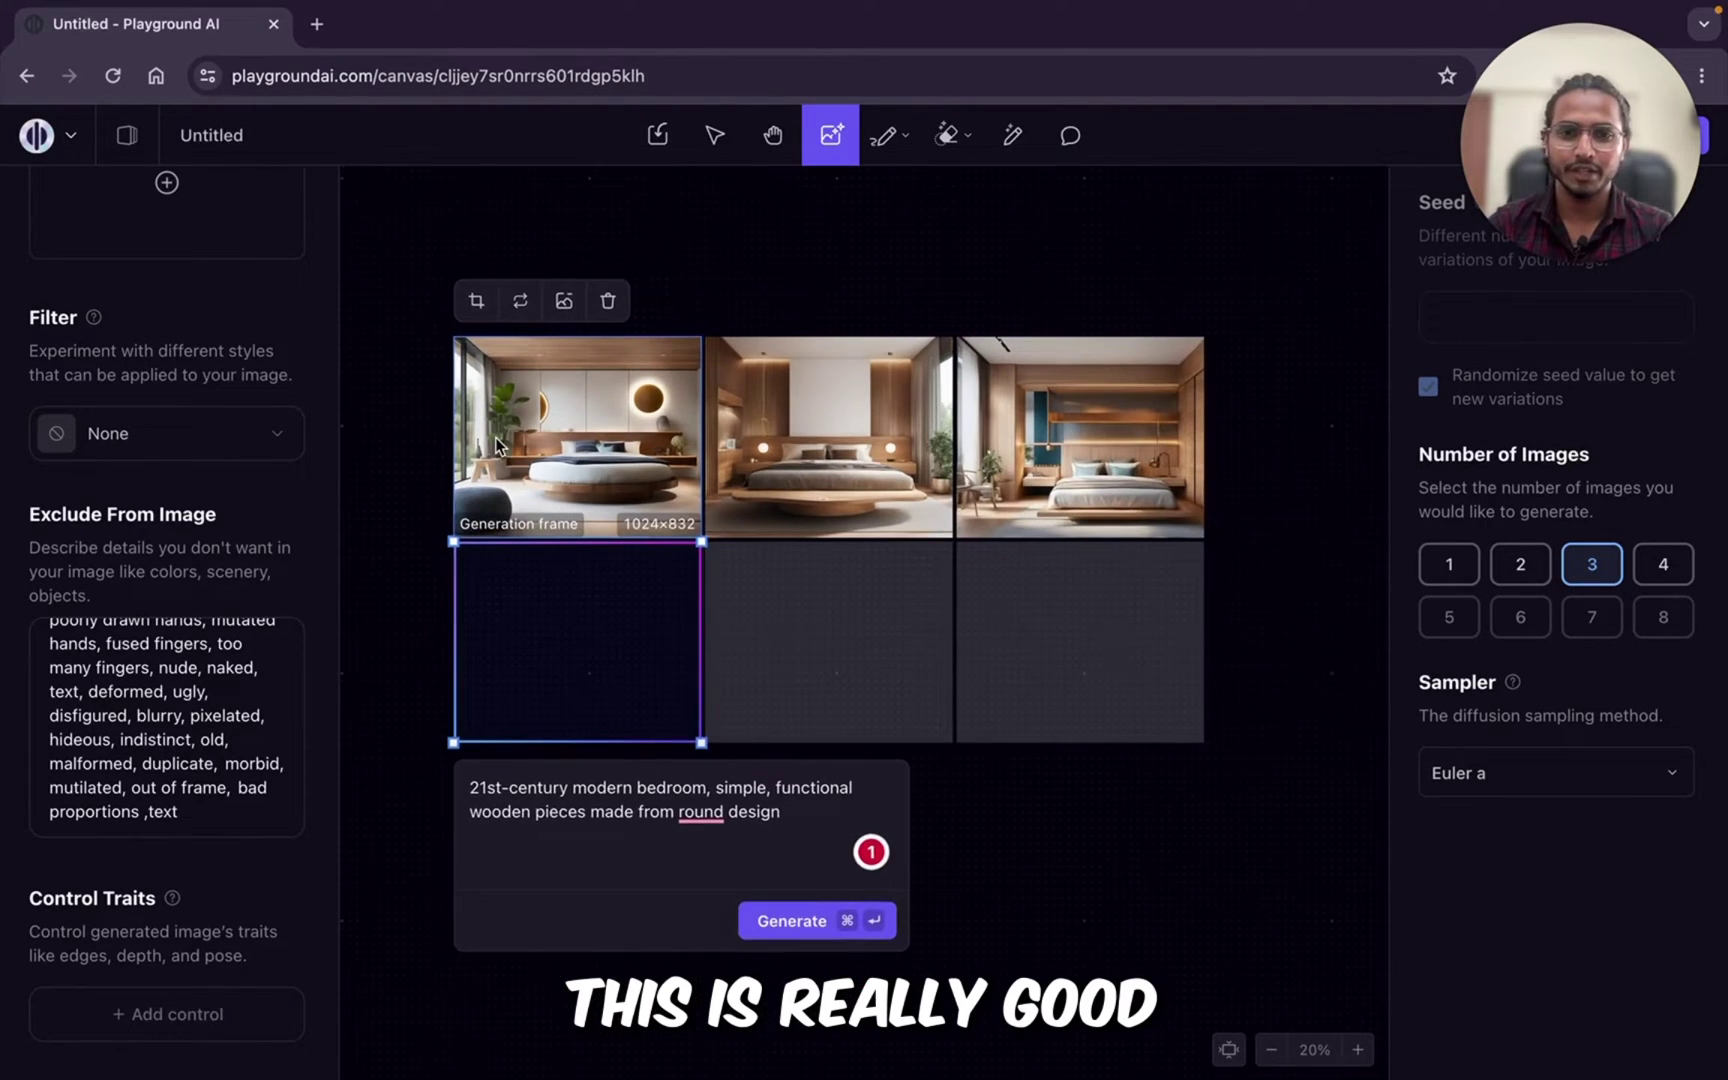
left_click(1268, 940)
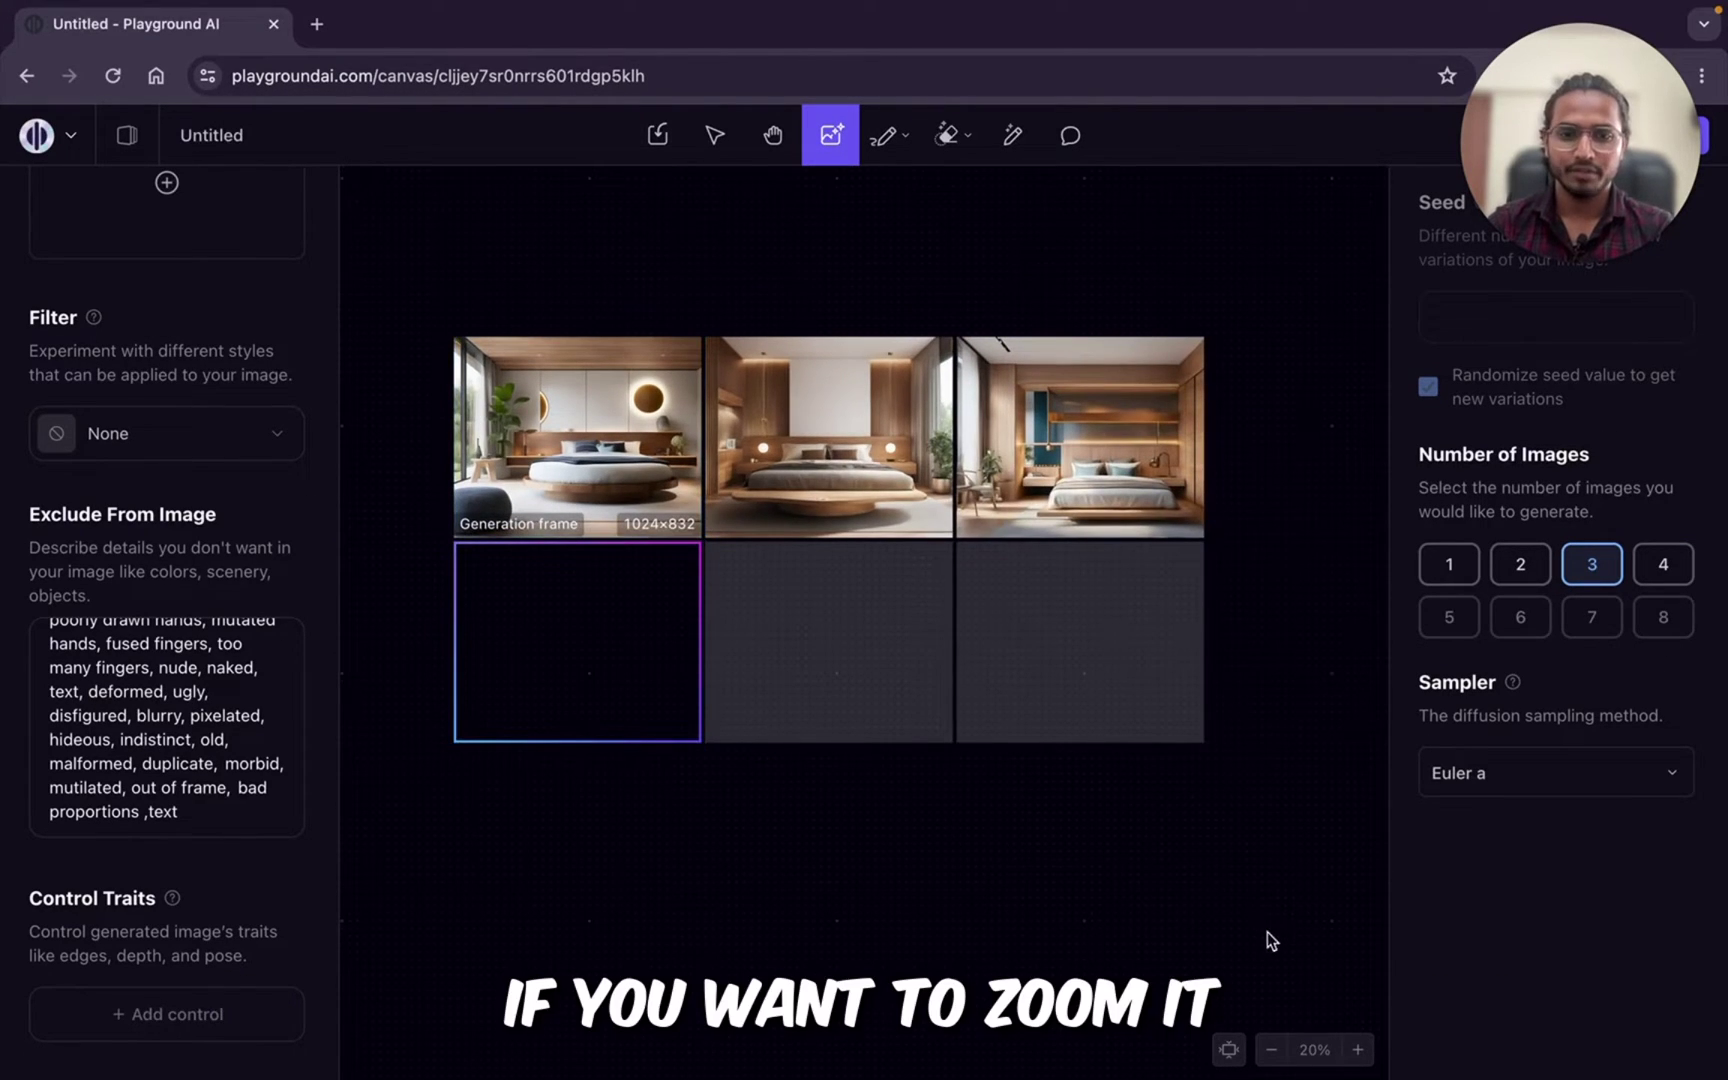
left_click(1357, 1050)
scroll(930, 879, "up", 3)
scroll(930, 879, "left", 3)
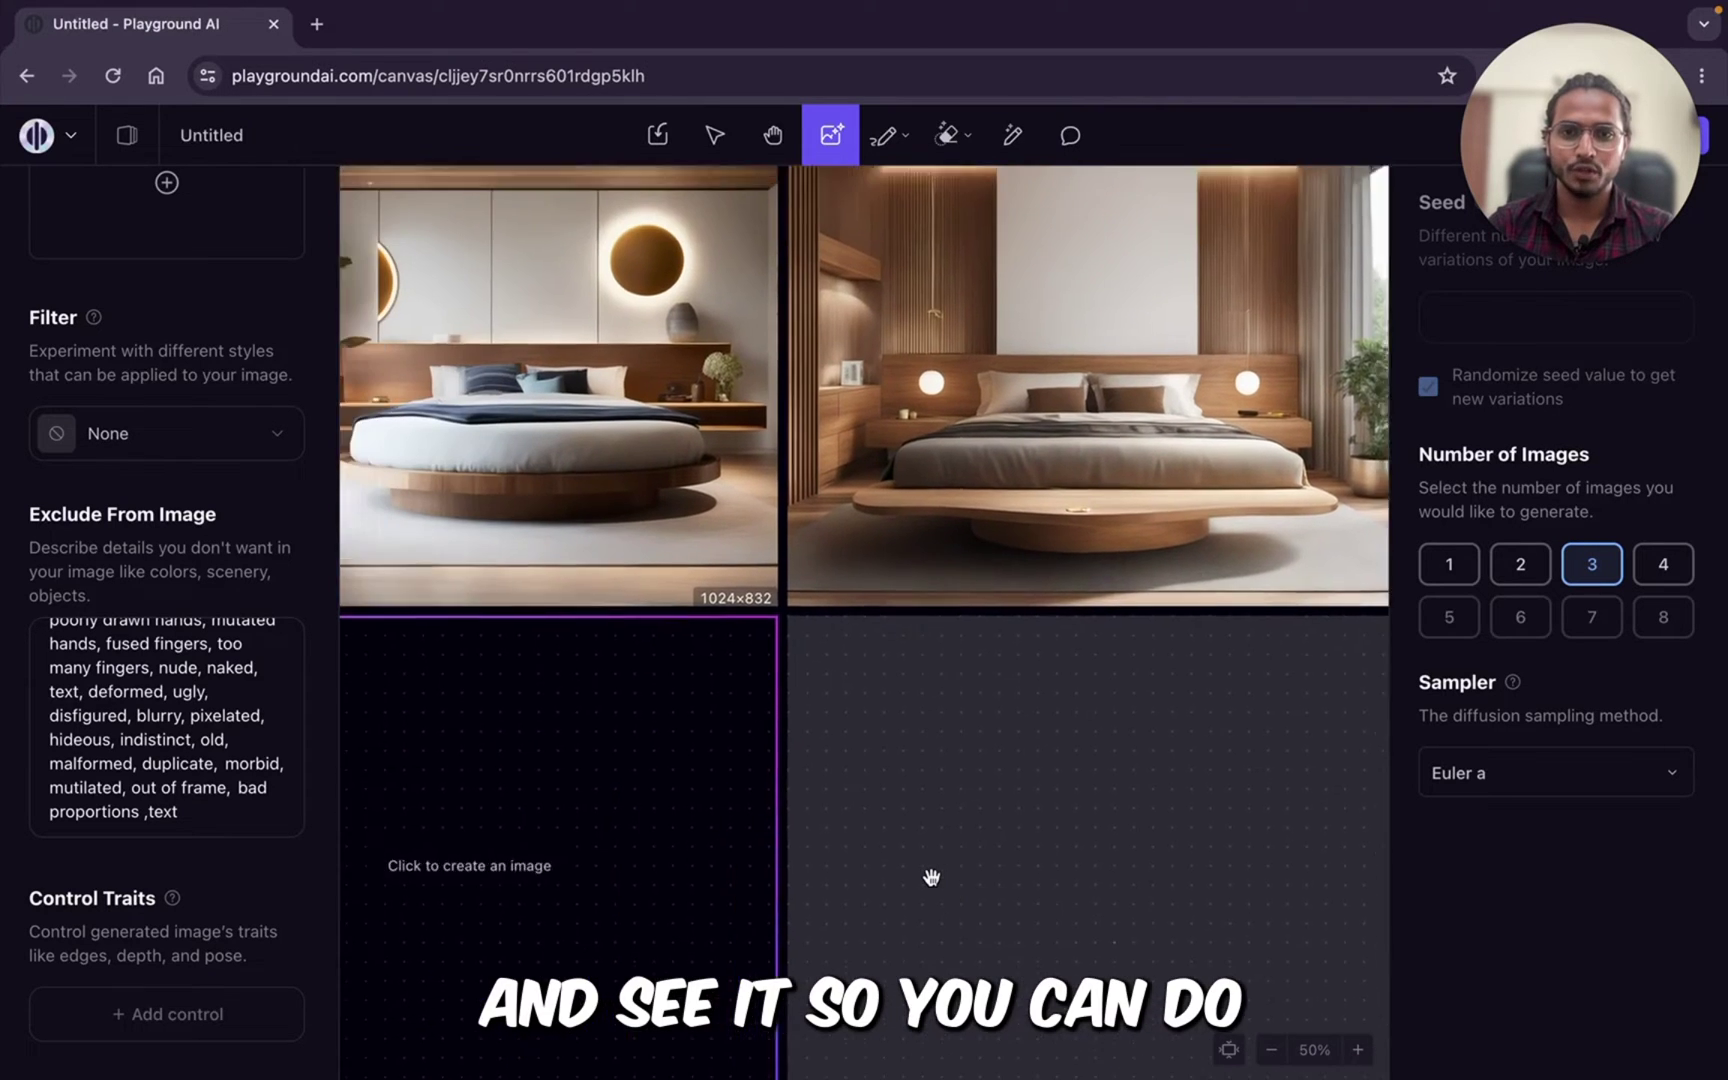
scroll(931, 879, "up", 3)
scroll(931, 879, "left", 2)
scroll(932, 884, "right", 6)
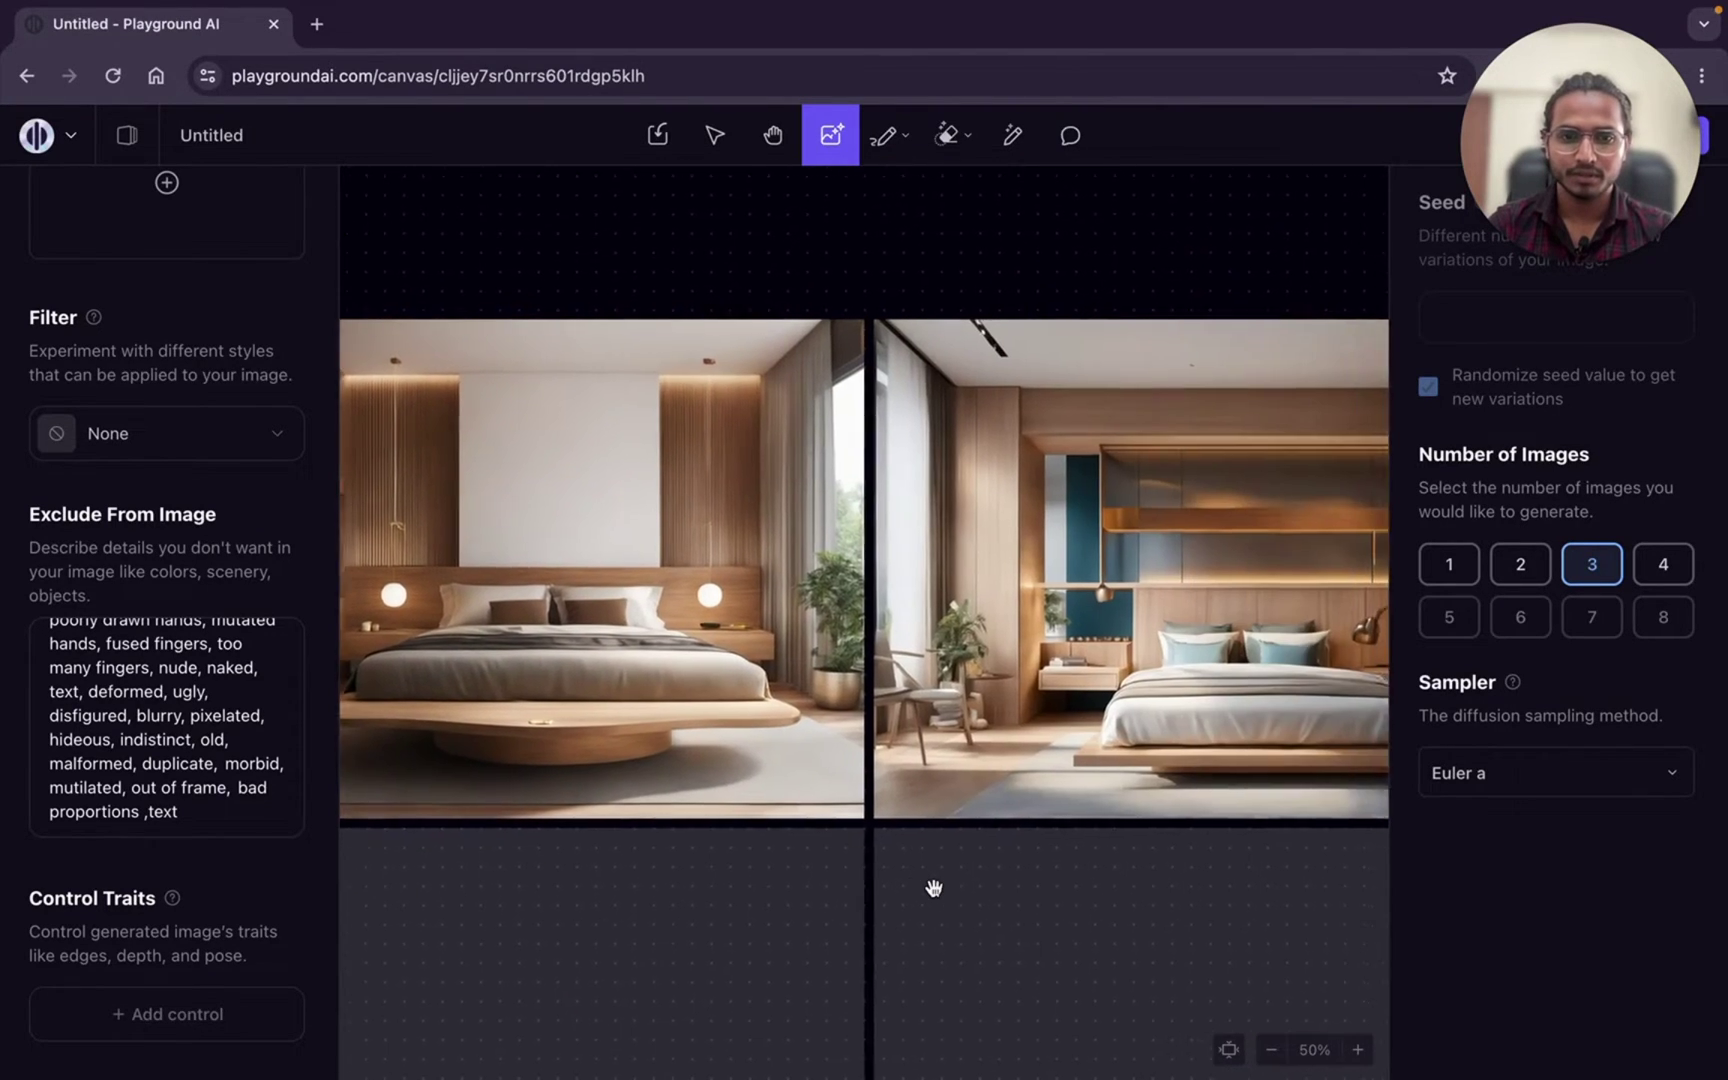
scroll(933, 888, "right", 2)
scroll(933, 890, "left", 3)
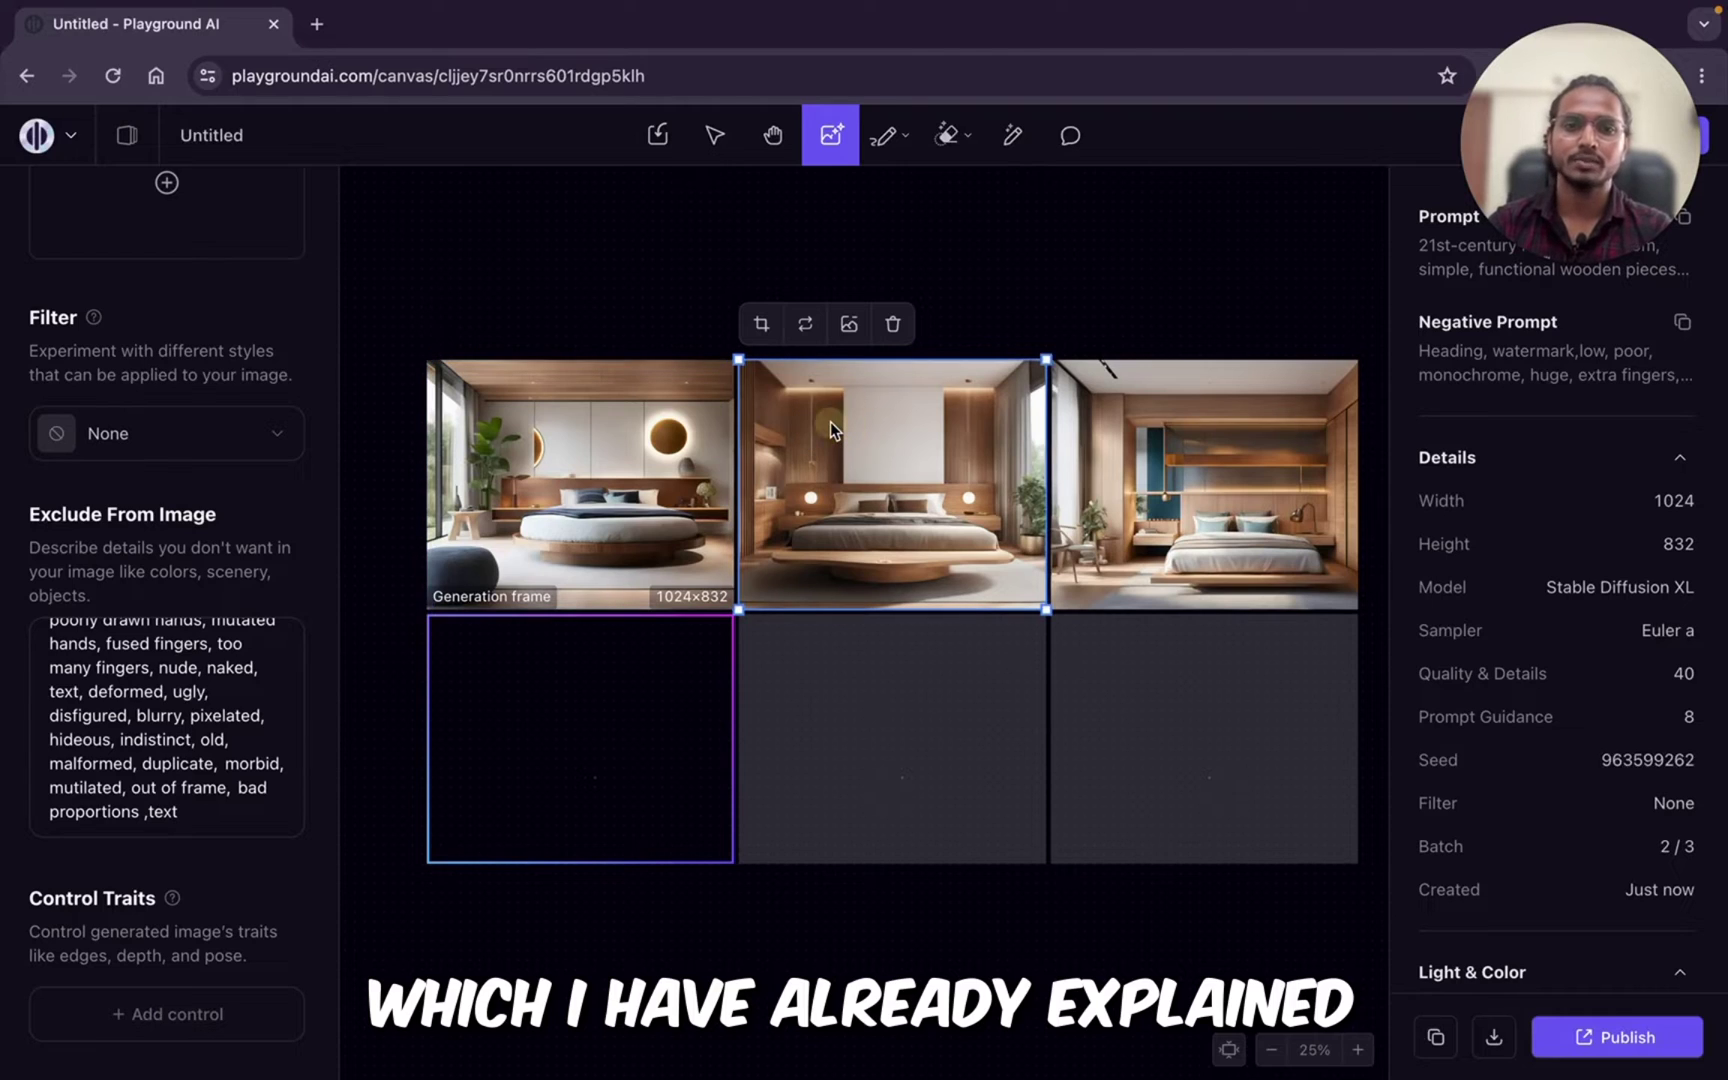
left_click(493, 500)
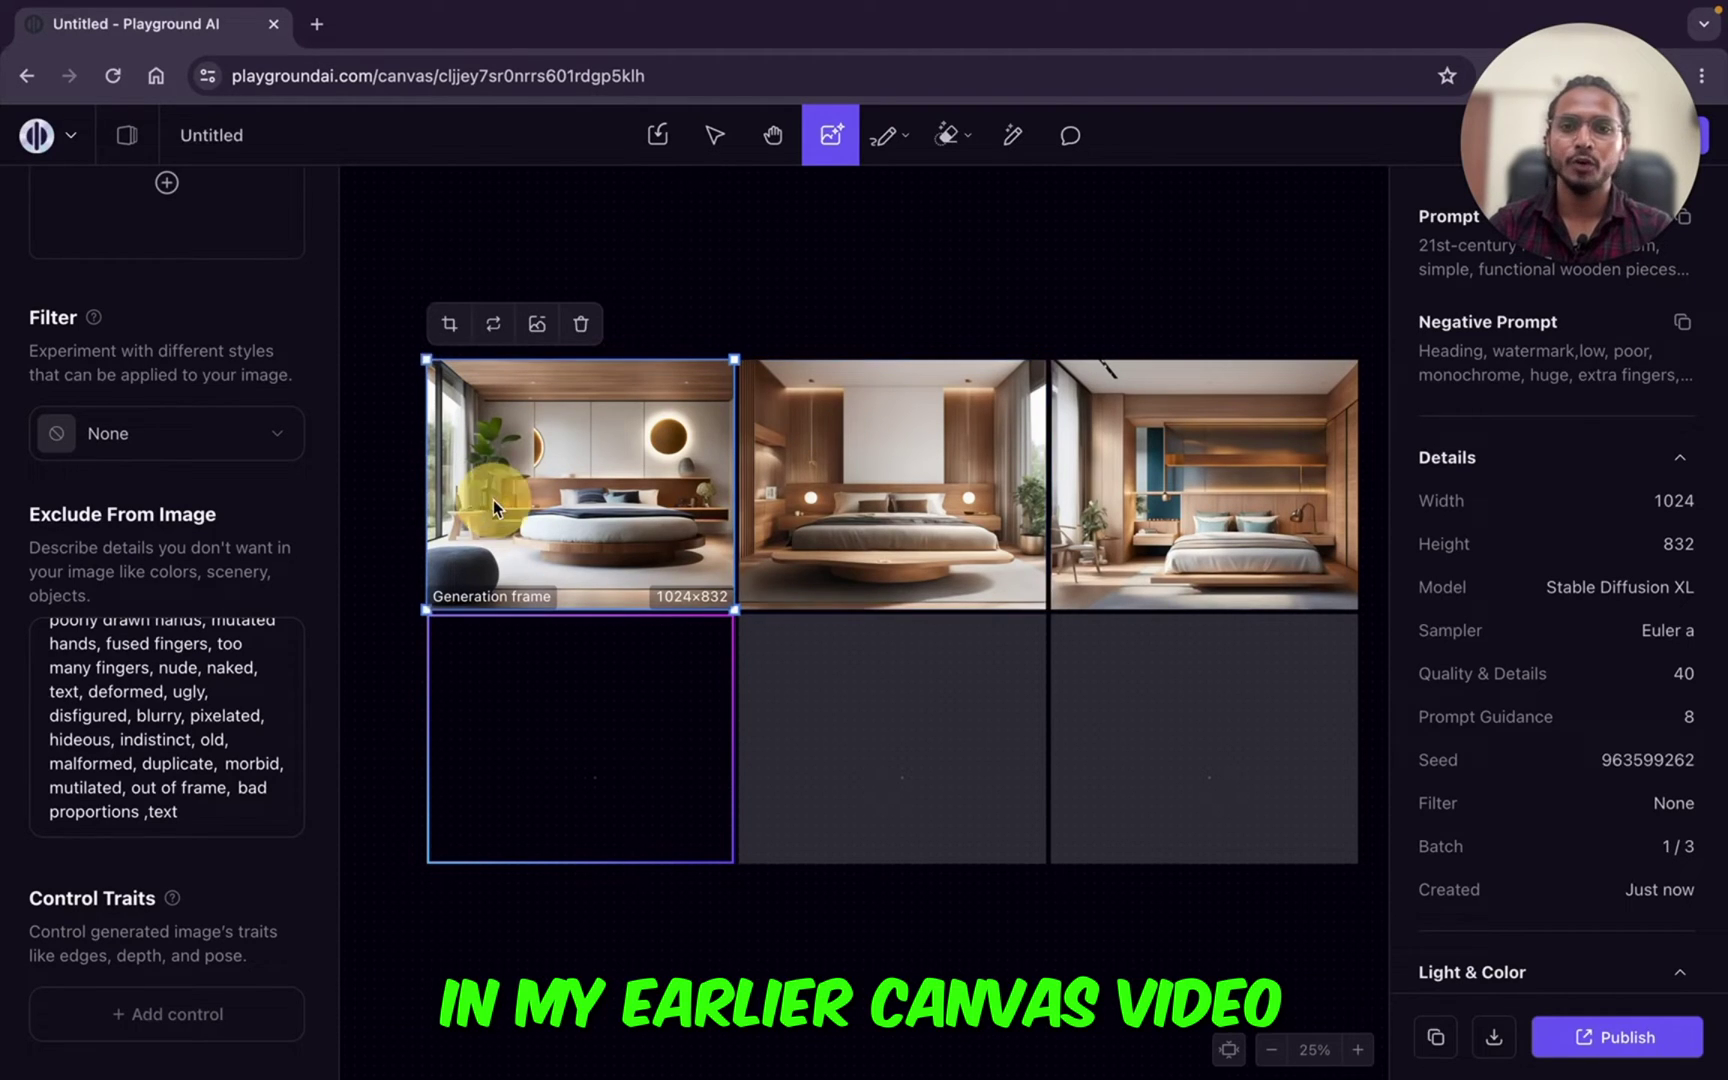
left_click(886, 518)
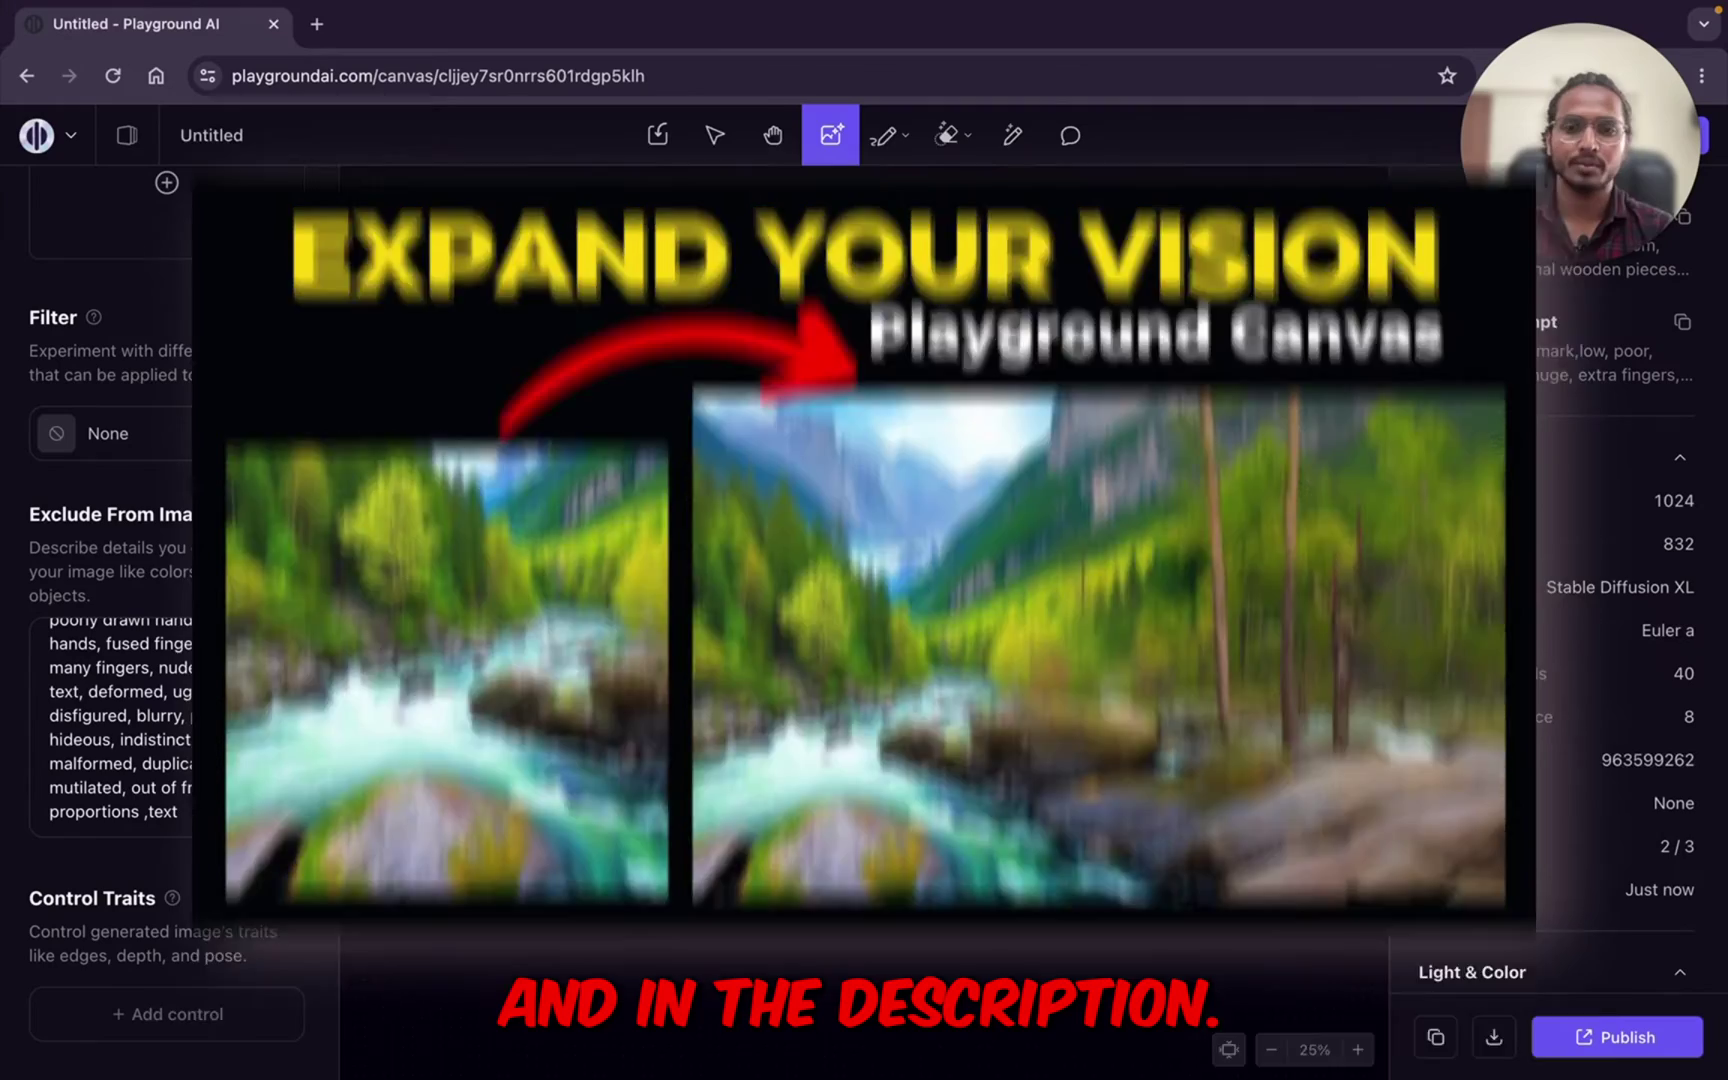
key("Right")
key("Right")
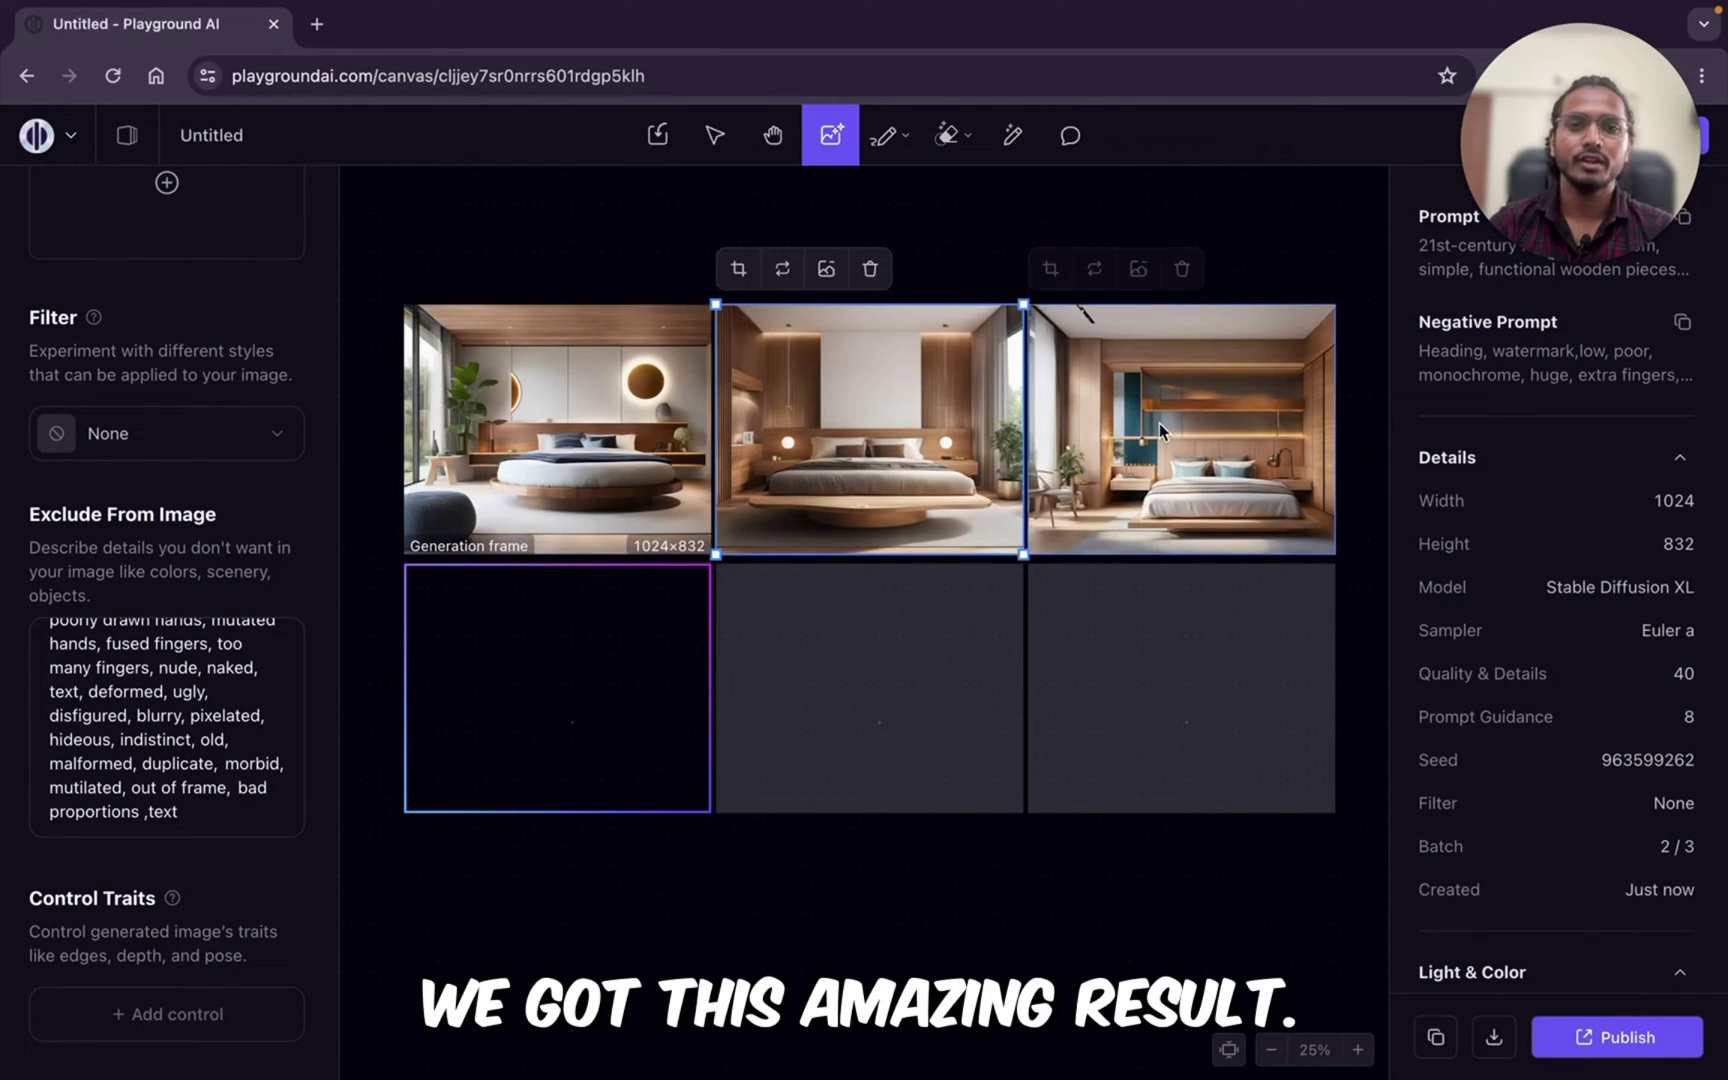
key("Right")
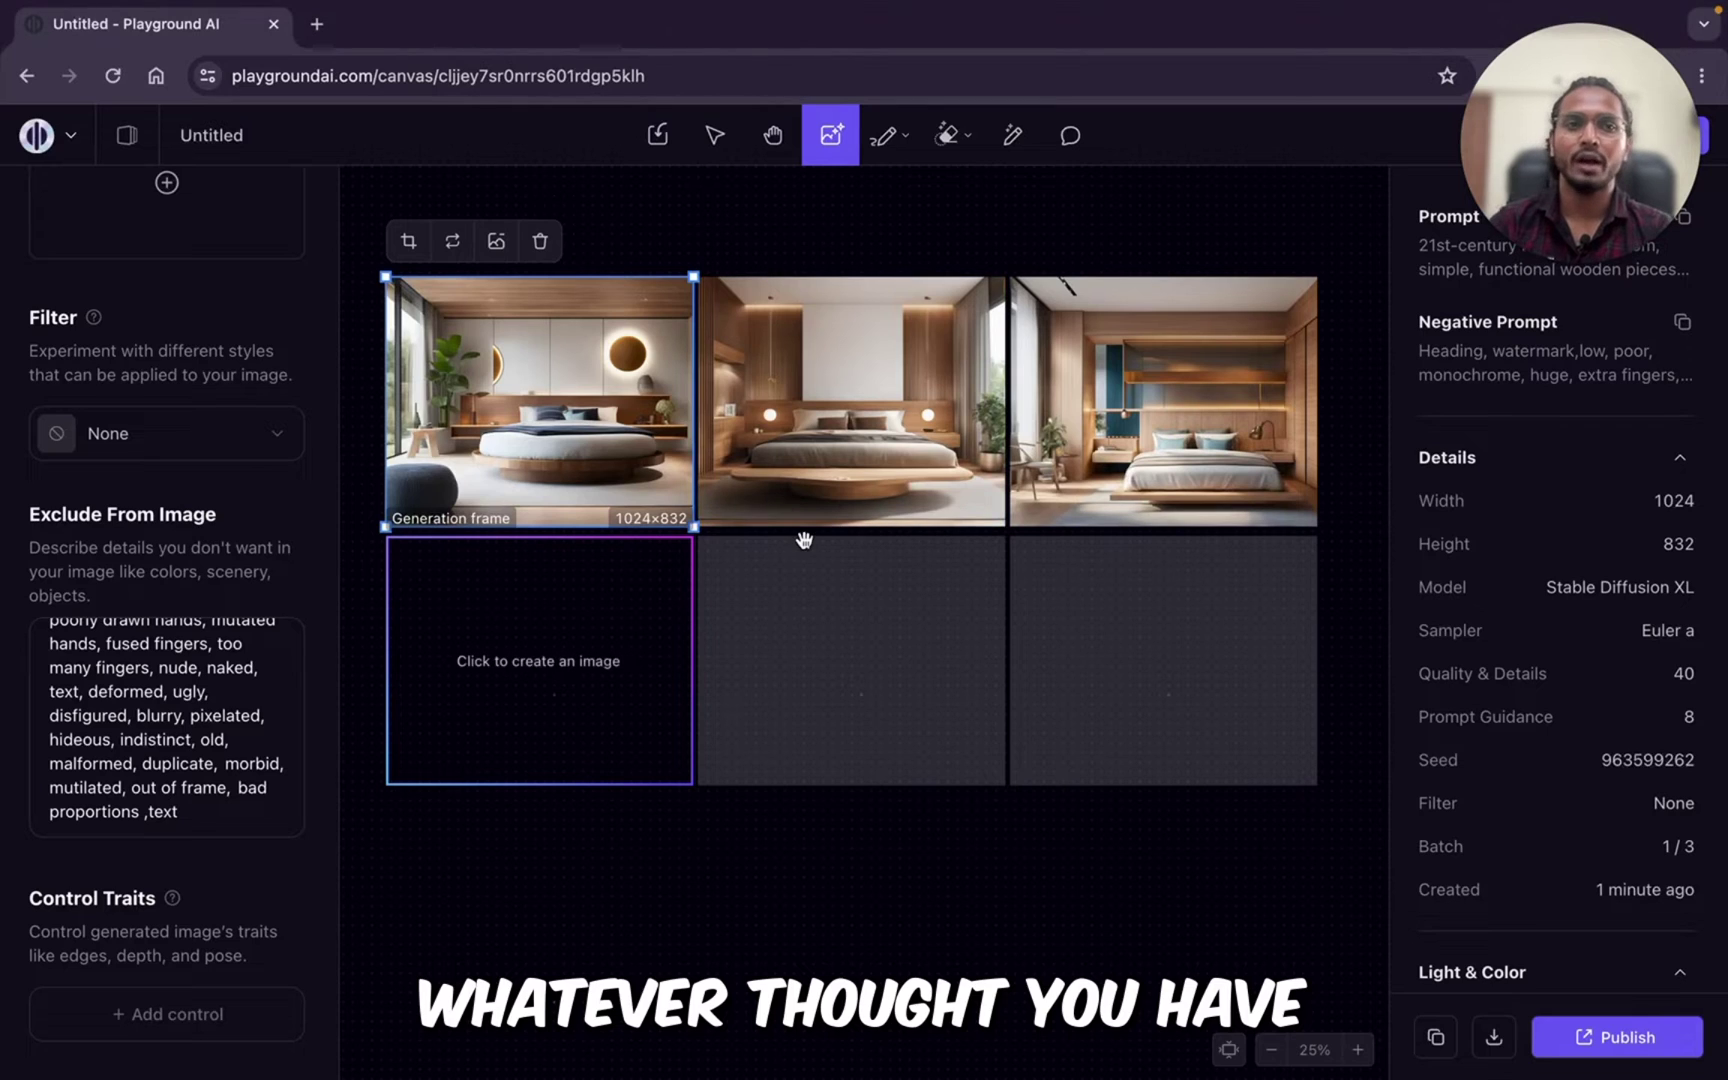
mouse_move(811, 468)
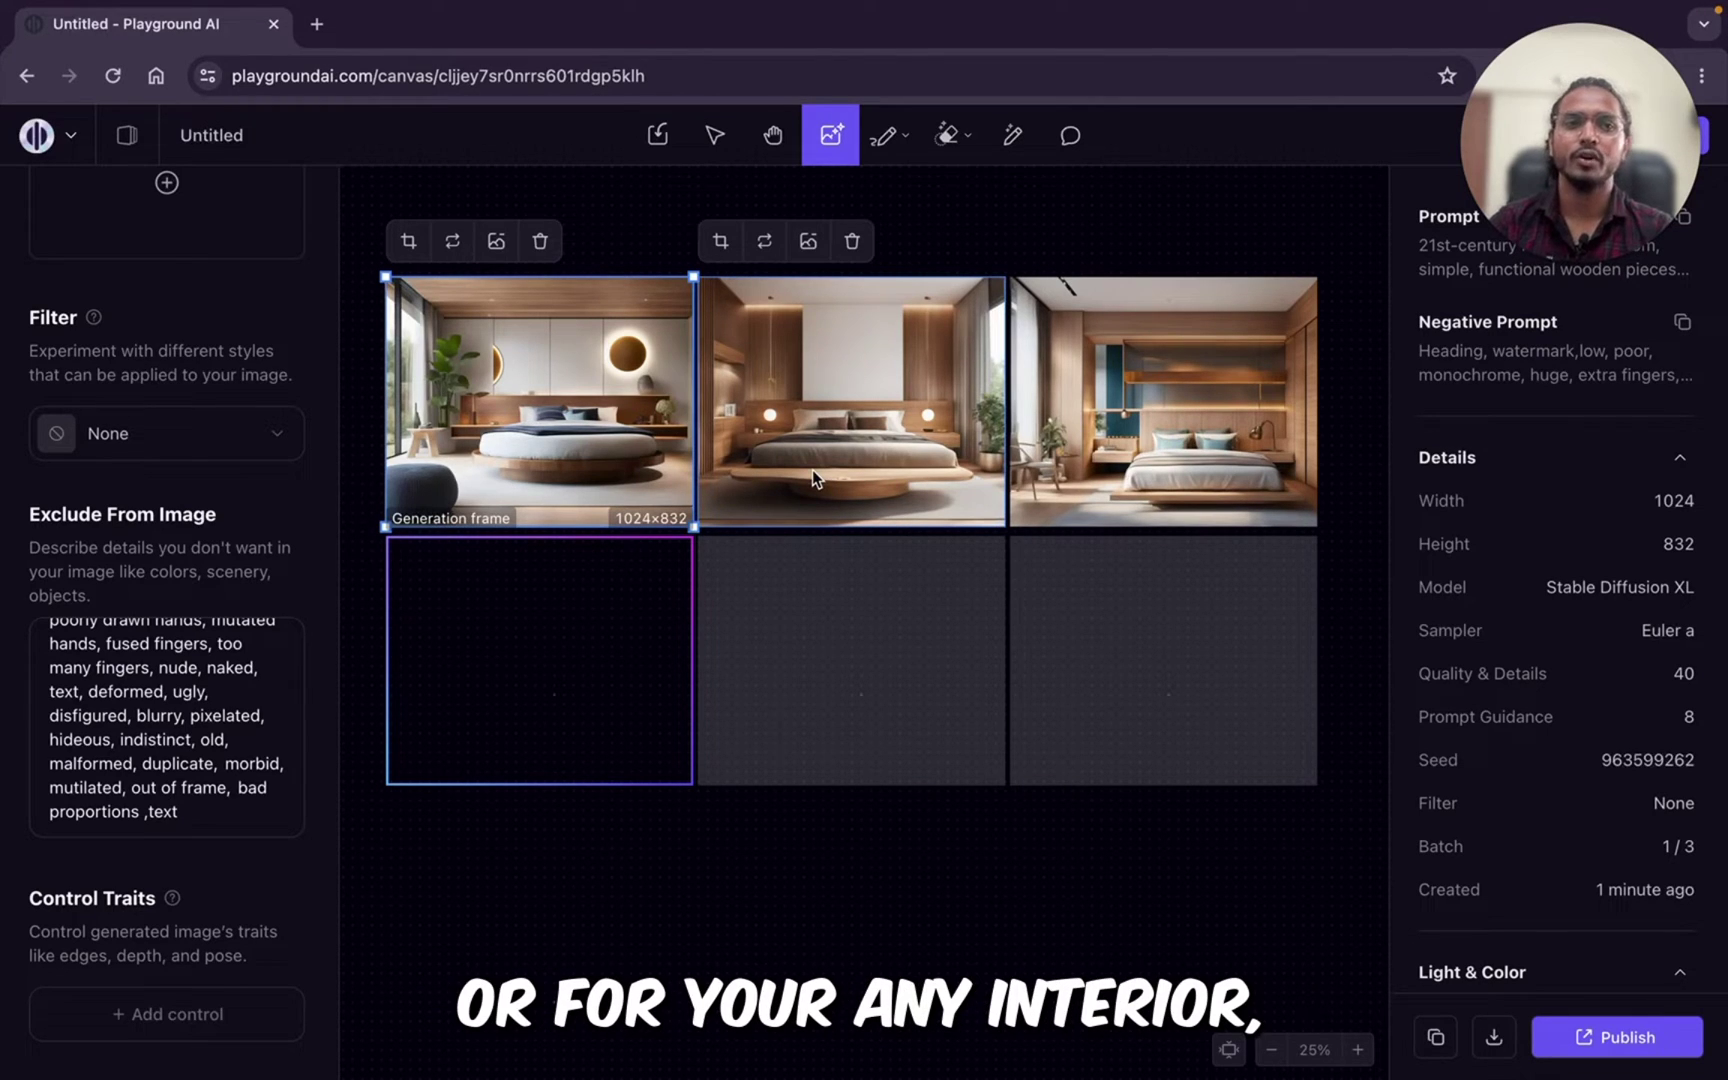
Step: Look through the three bedroom renders in the batch
left_click(811, 468)
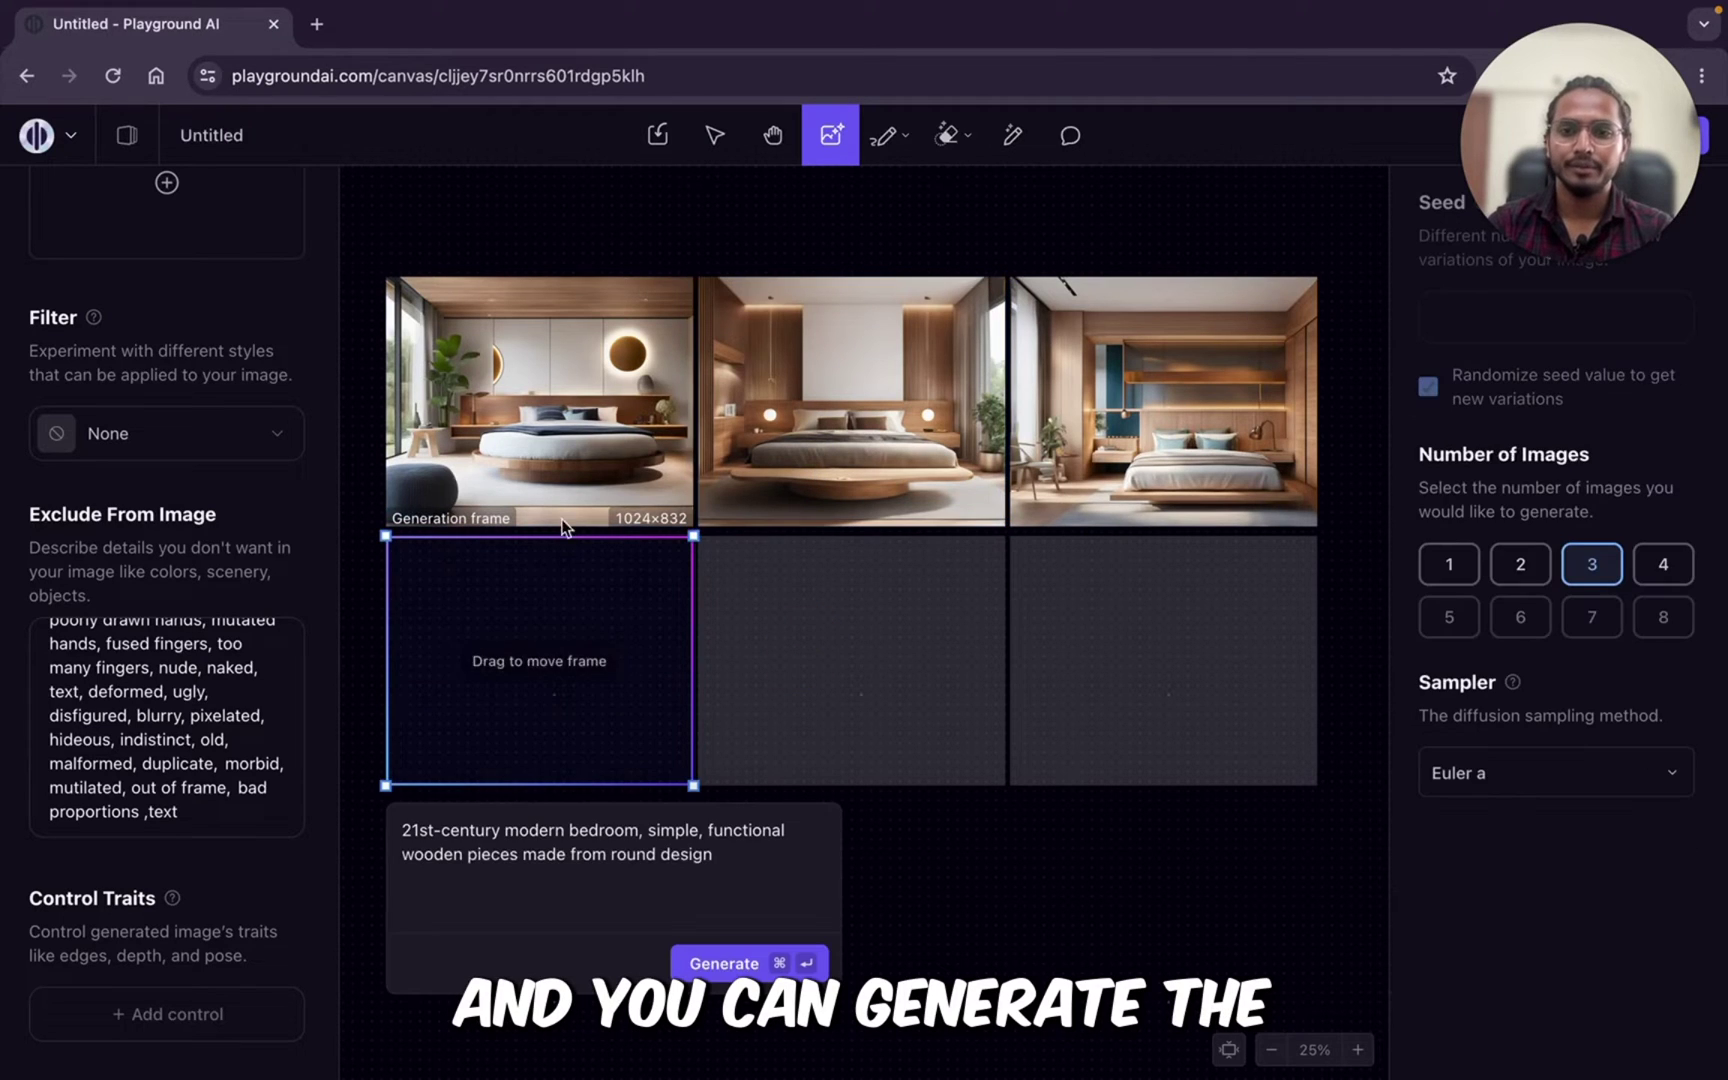
left_click(632, 454)
left_click(807, 431)
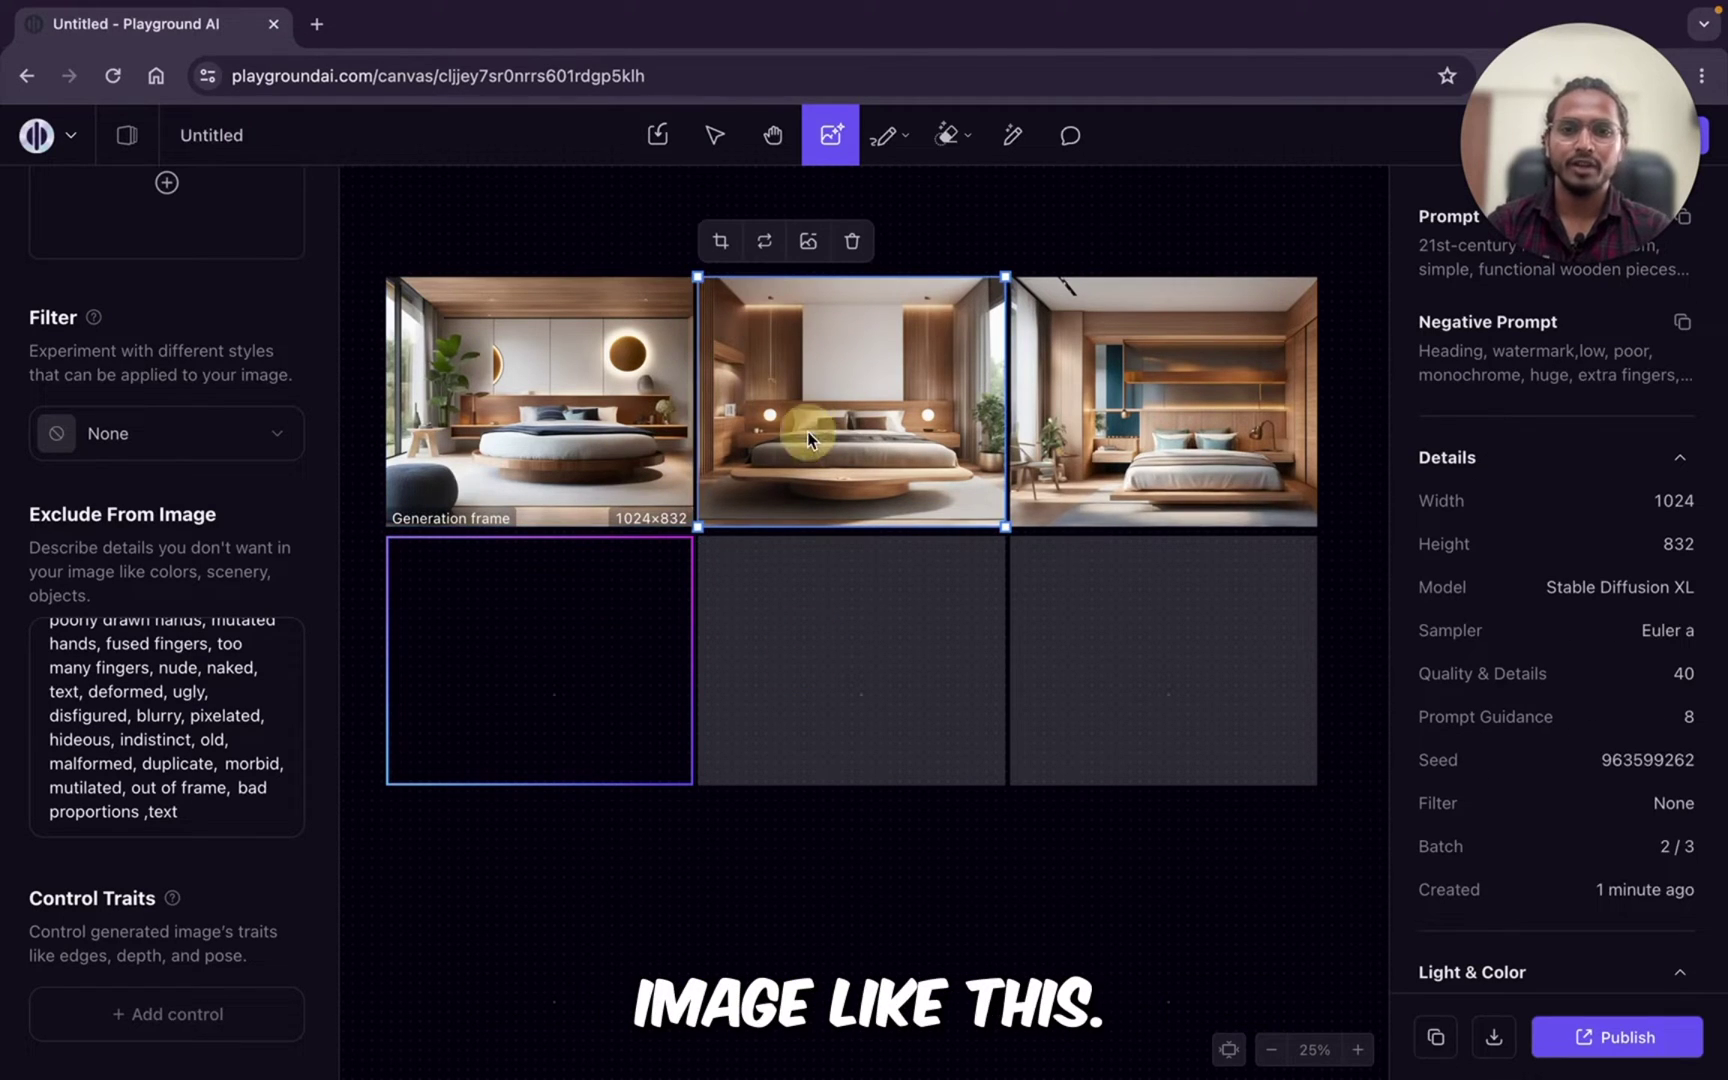
left_click(1120, 428)
left_click(556, 435)
left_click(760, 456)
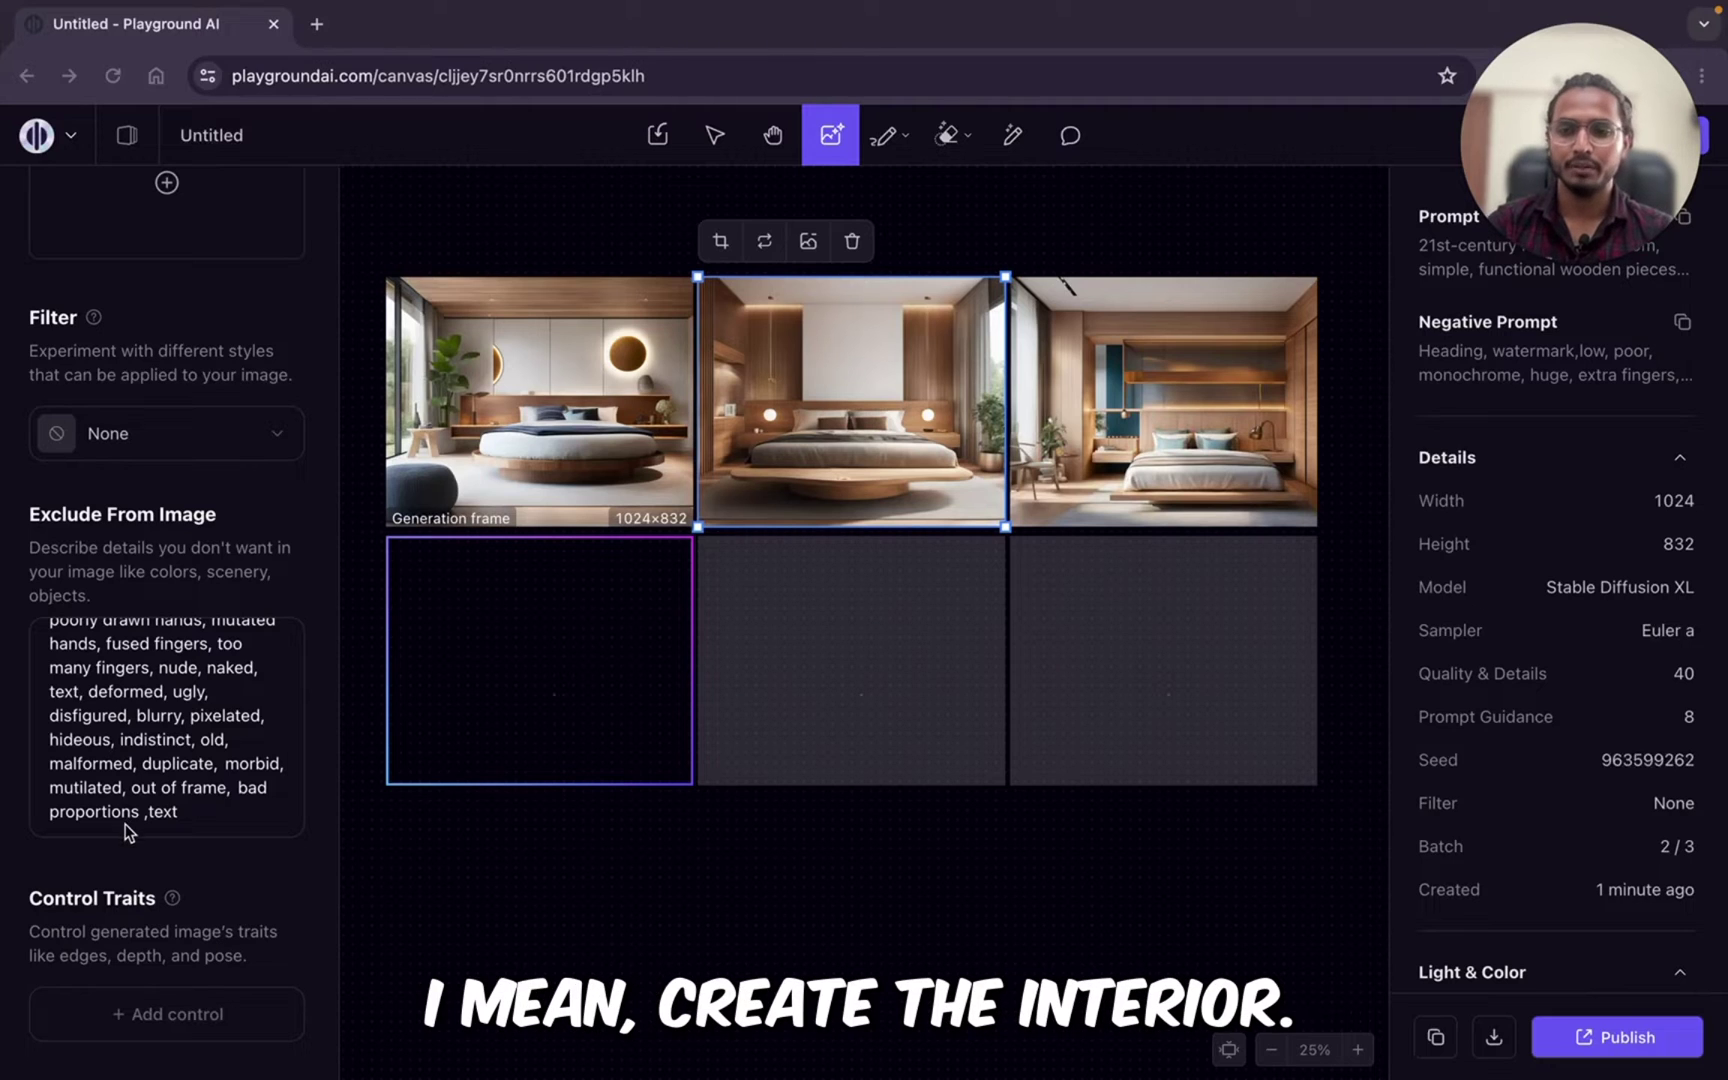
Step: Give the empty bottom-left frame the open-concept living room prompt and an Edge → Image control
left_click(586, 656)
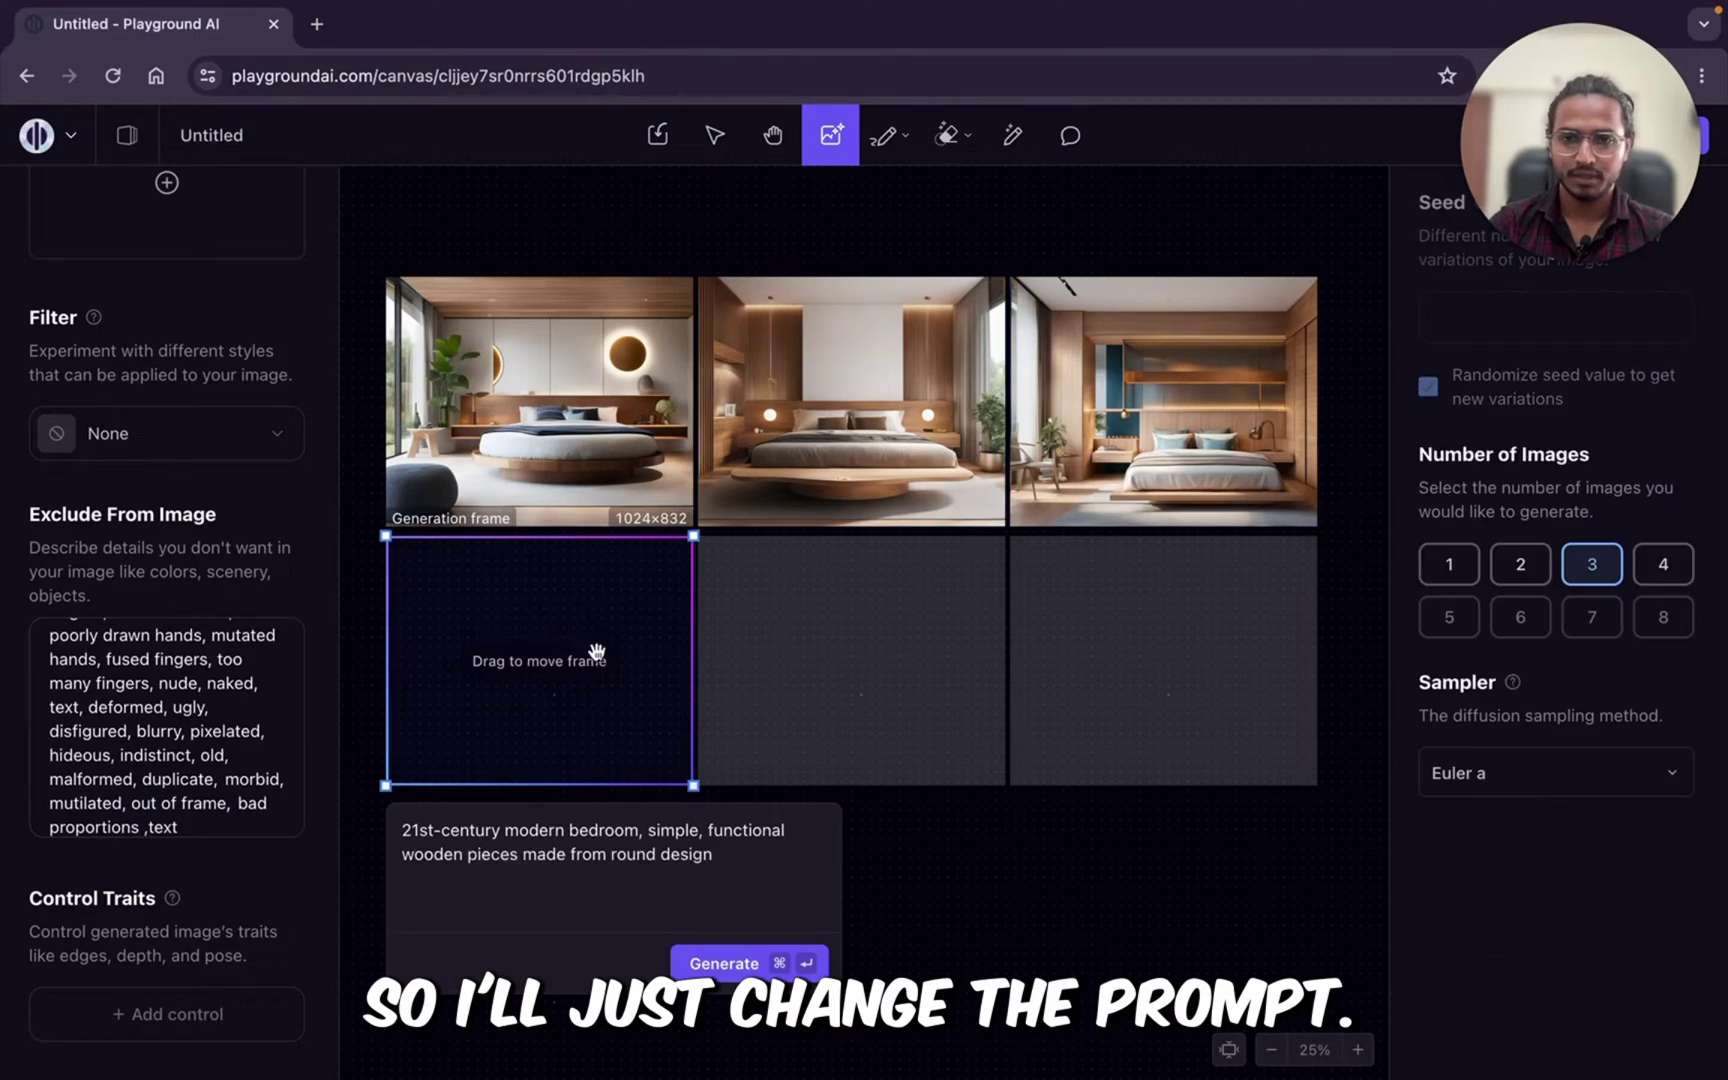
left_click(403, 790)
key("super+a")
type("21st century modern design, open concept living room, white walls, wooden couches white seat cushions, off white curtains, hardwood floors beige area rug, paintings frames on the wall, simple, functional curved designs, white ceiling lights, volumetric lighting")
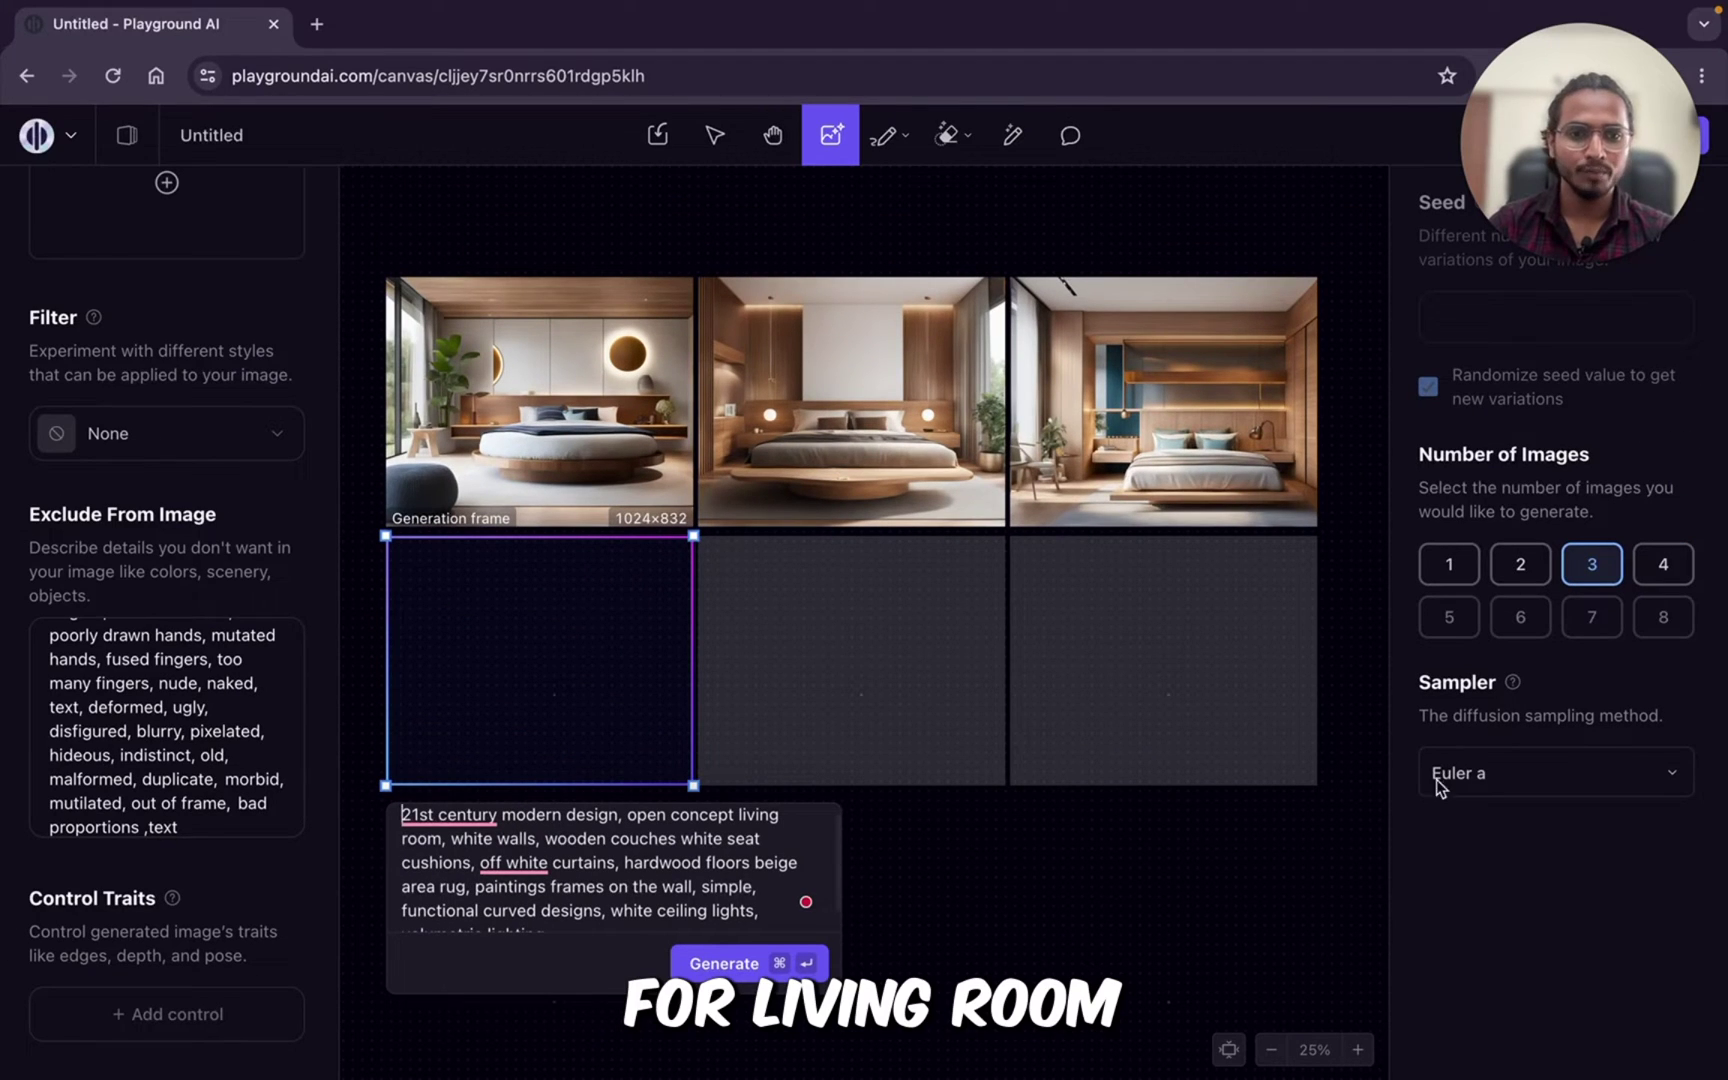
scroll(67, 708, "up", 3)
scroll(67, 708, "down", 3)
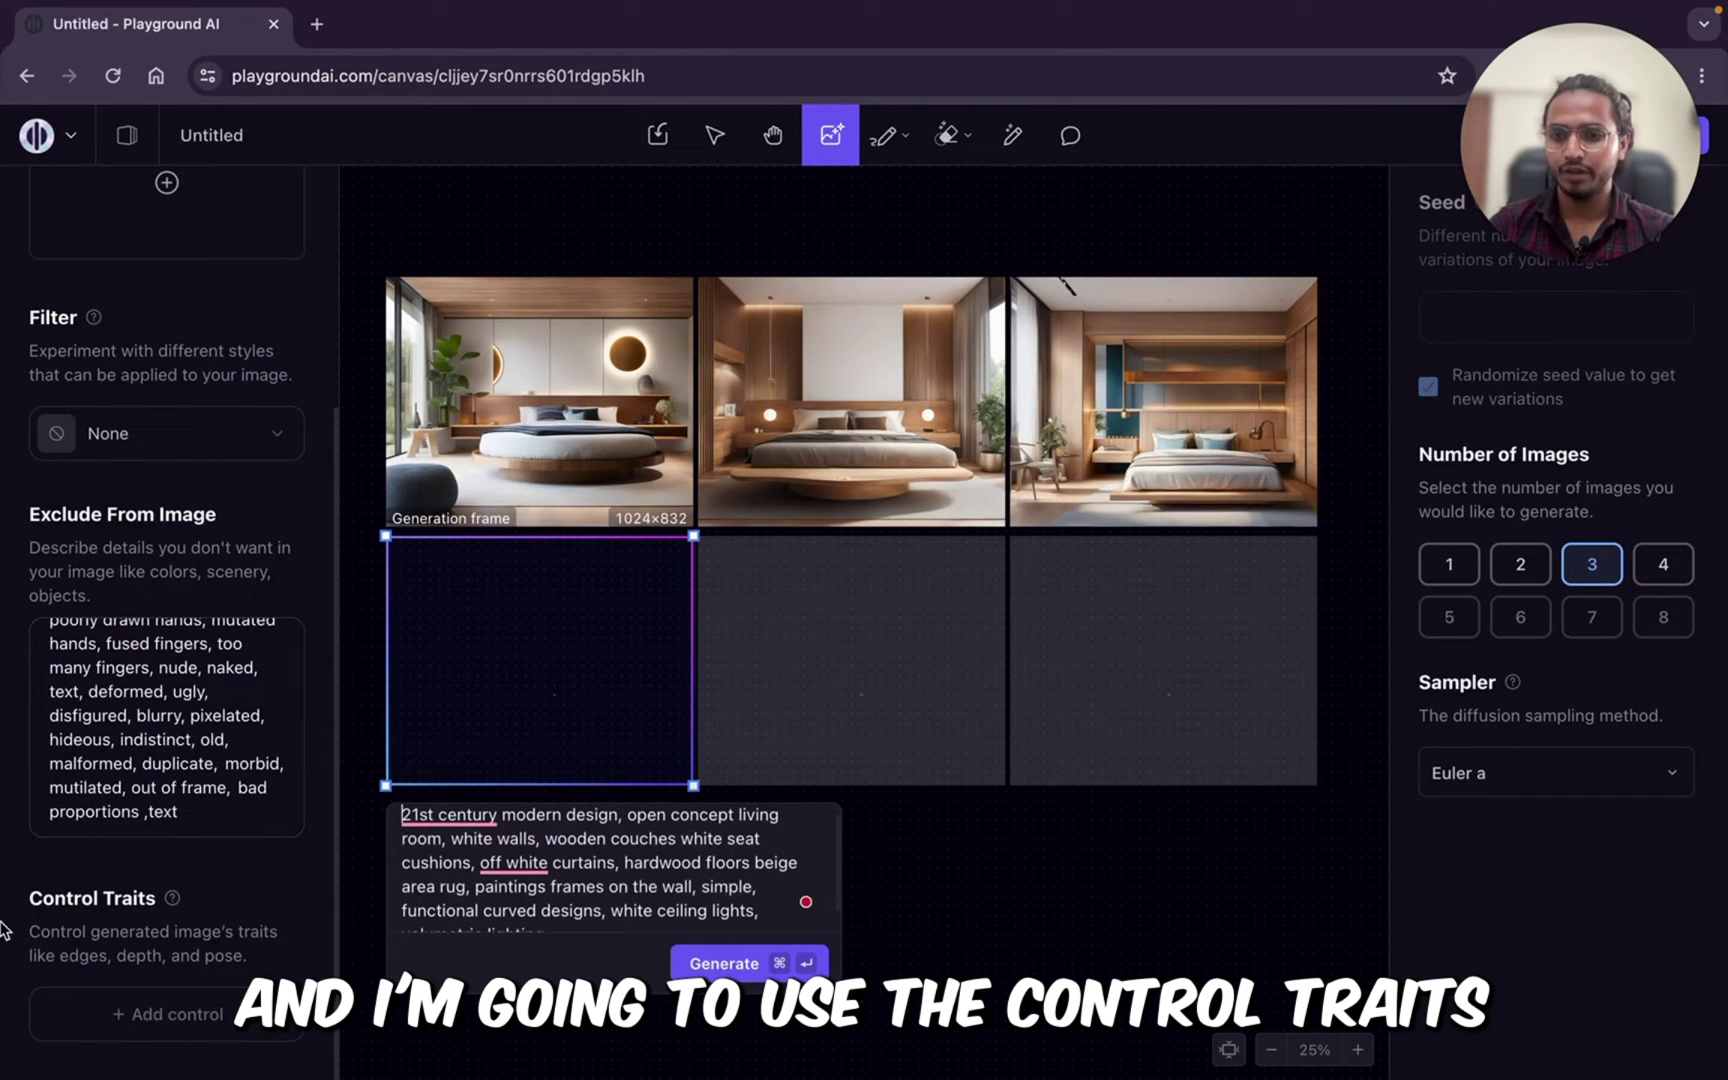
left_click(140, 1016)
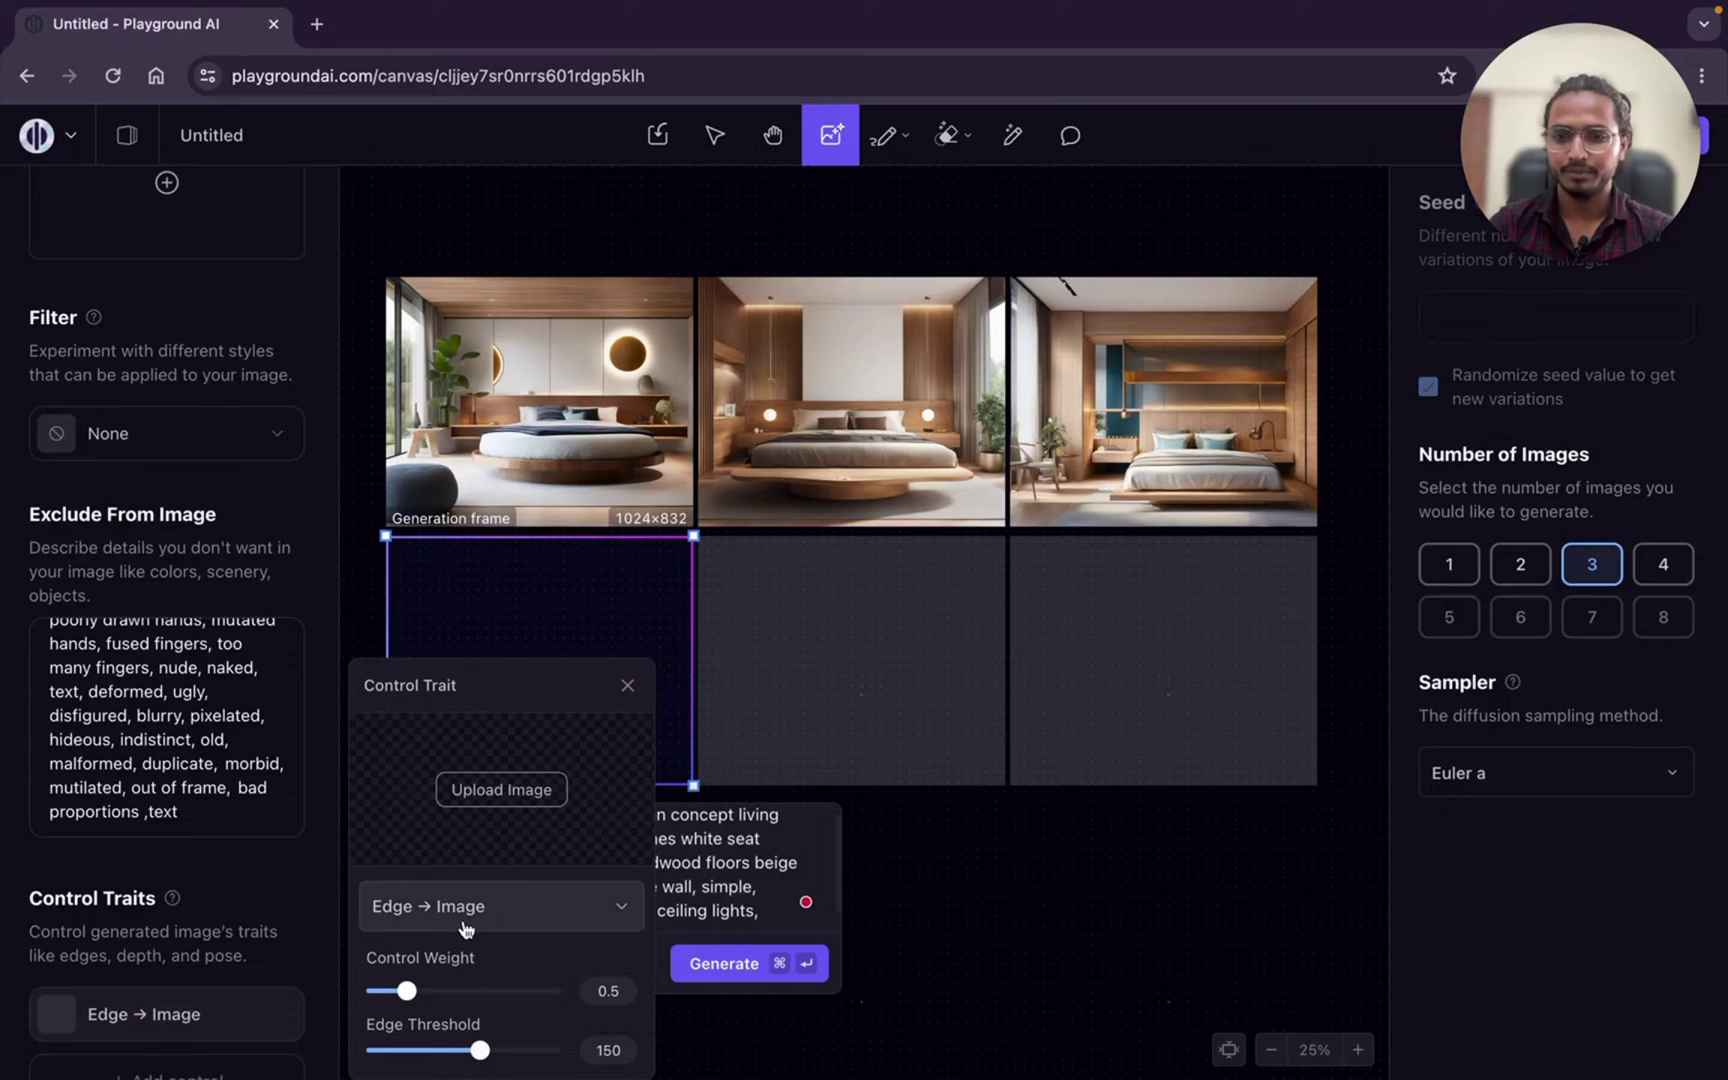
Step: Upload Living Room.jpeg as the Edge → Image control trait's source image
scroll(96, 917, "down", 1)
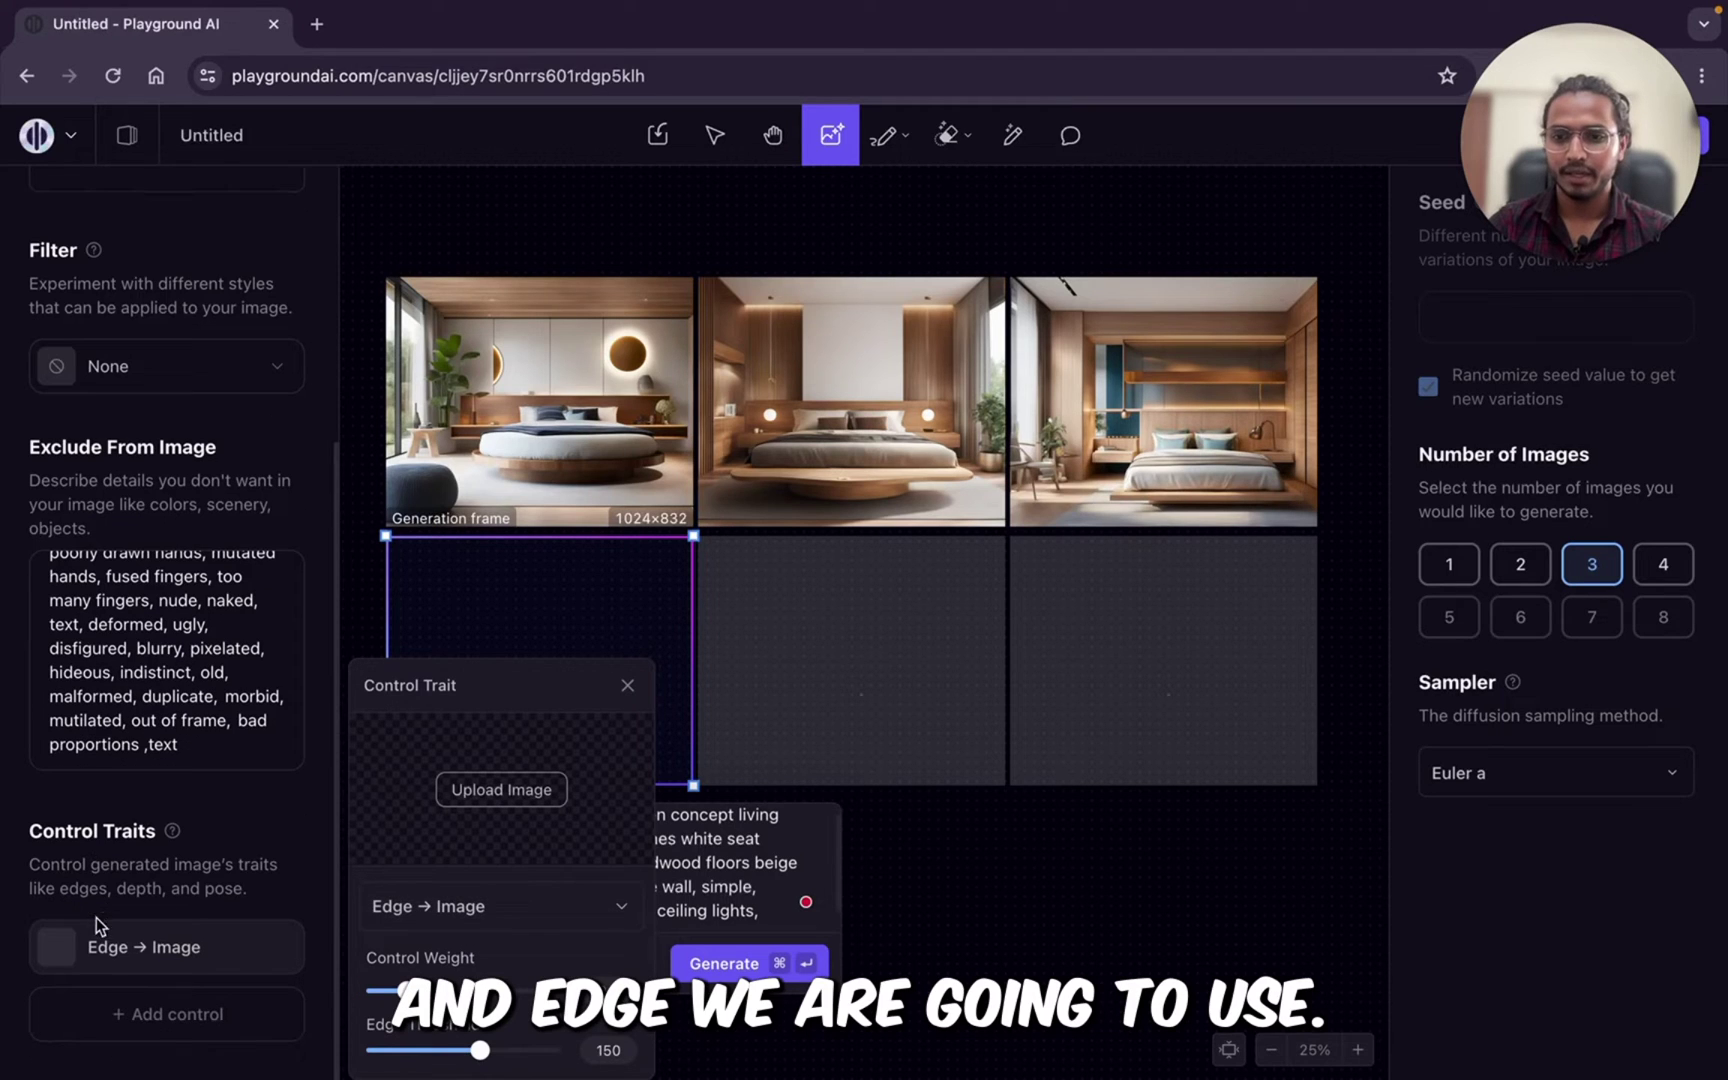
left_click(509, 794)
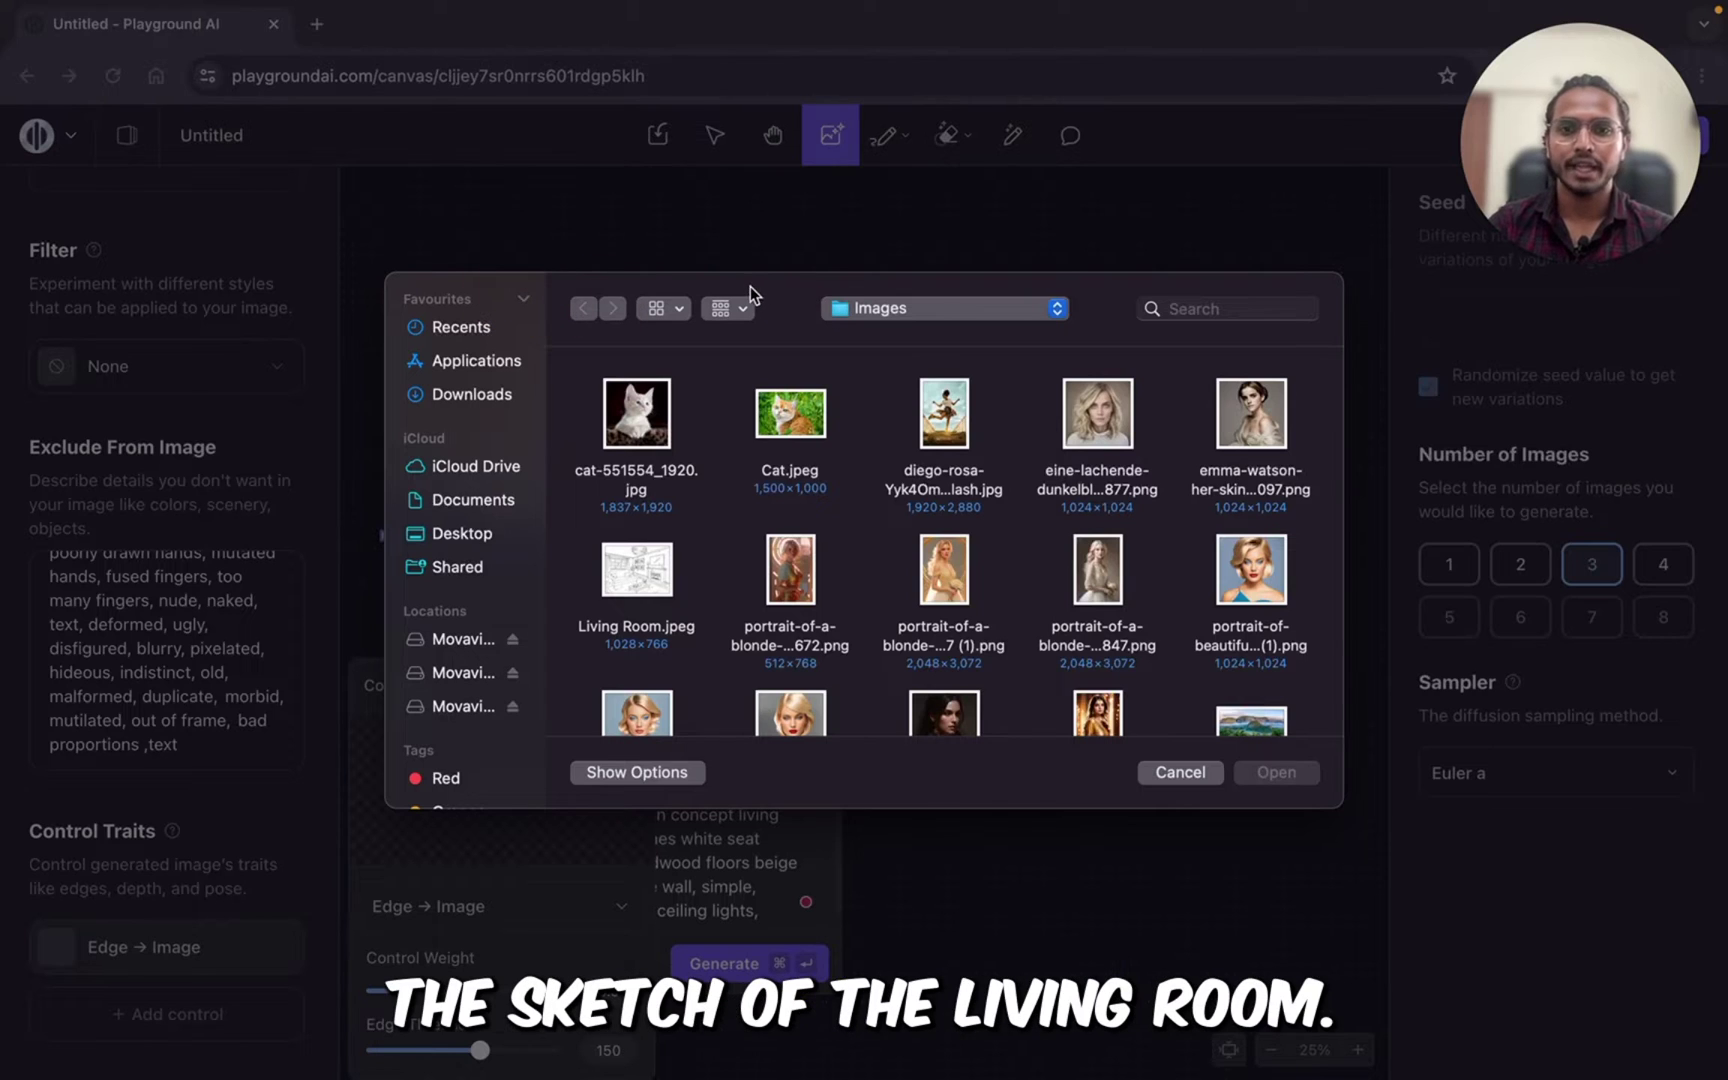
scroll(470, 420, "down", 5)
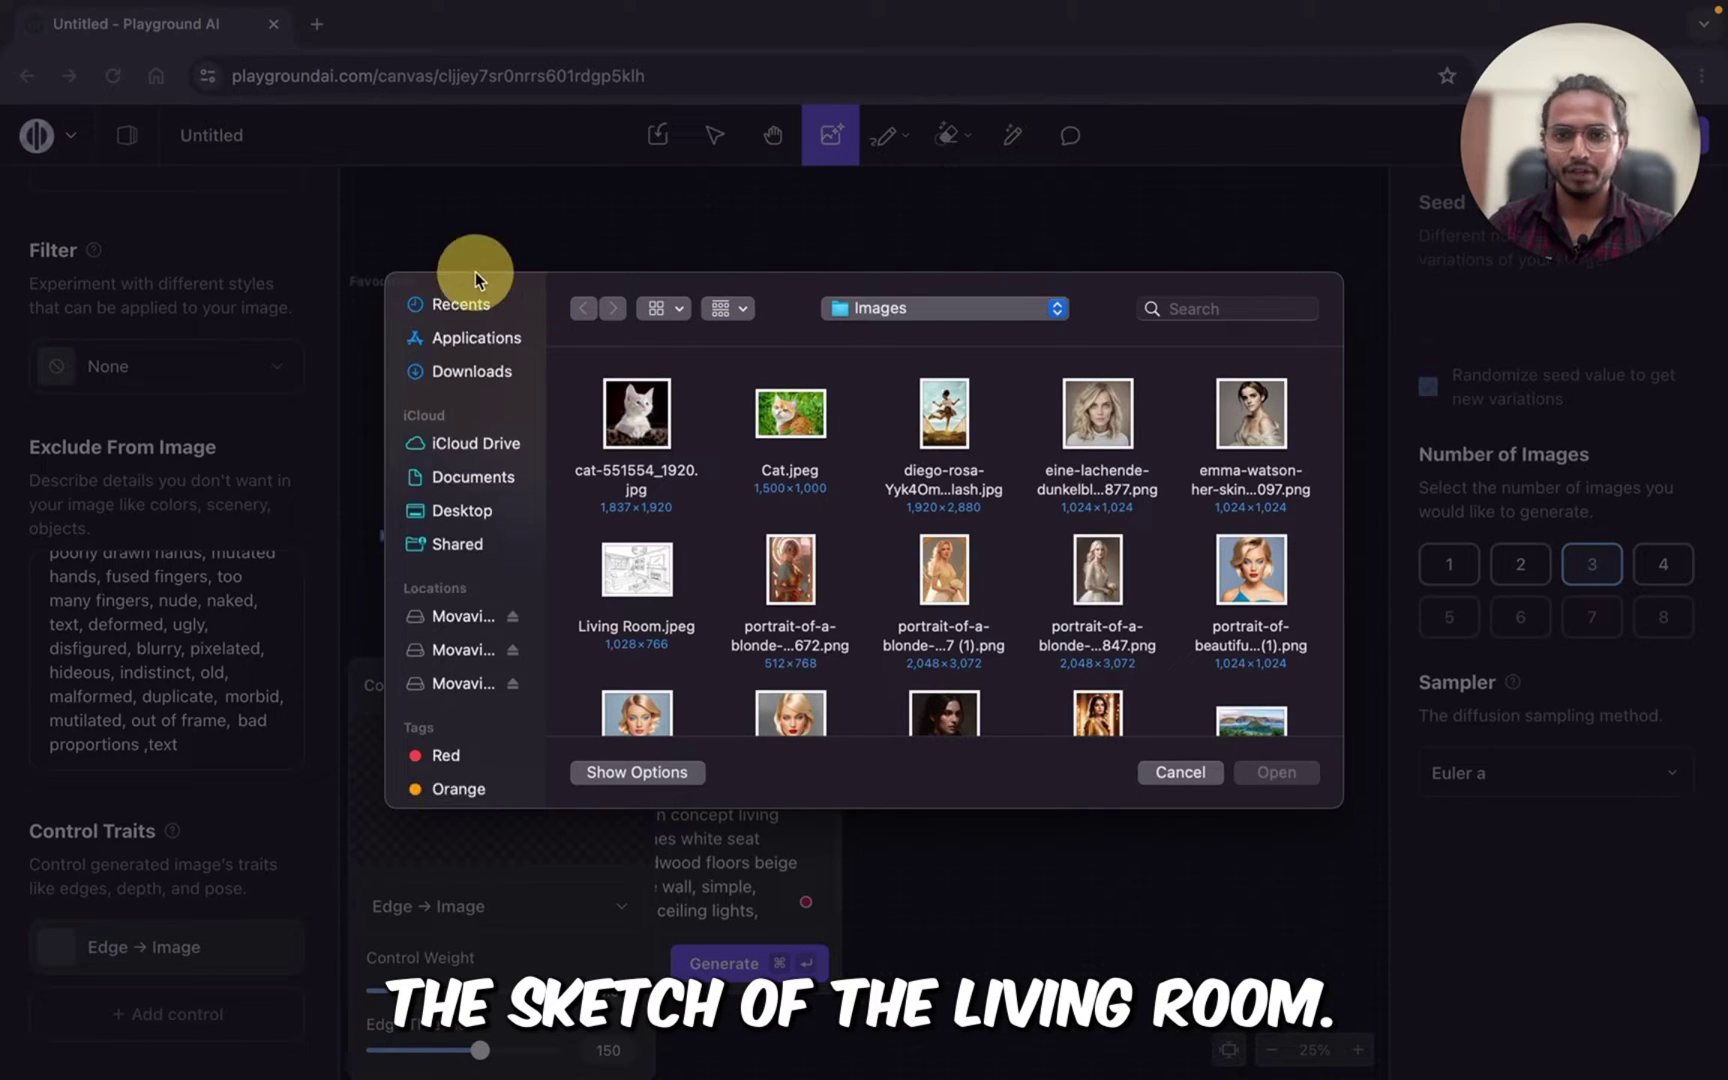
scroll(484, 502, "down", 5)
scroll(616, 471, "down", 2)
left_click(617, 471)
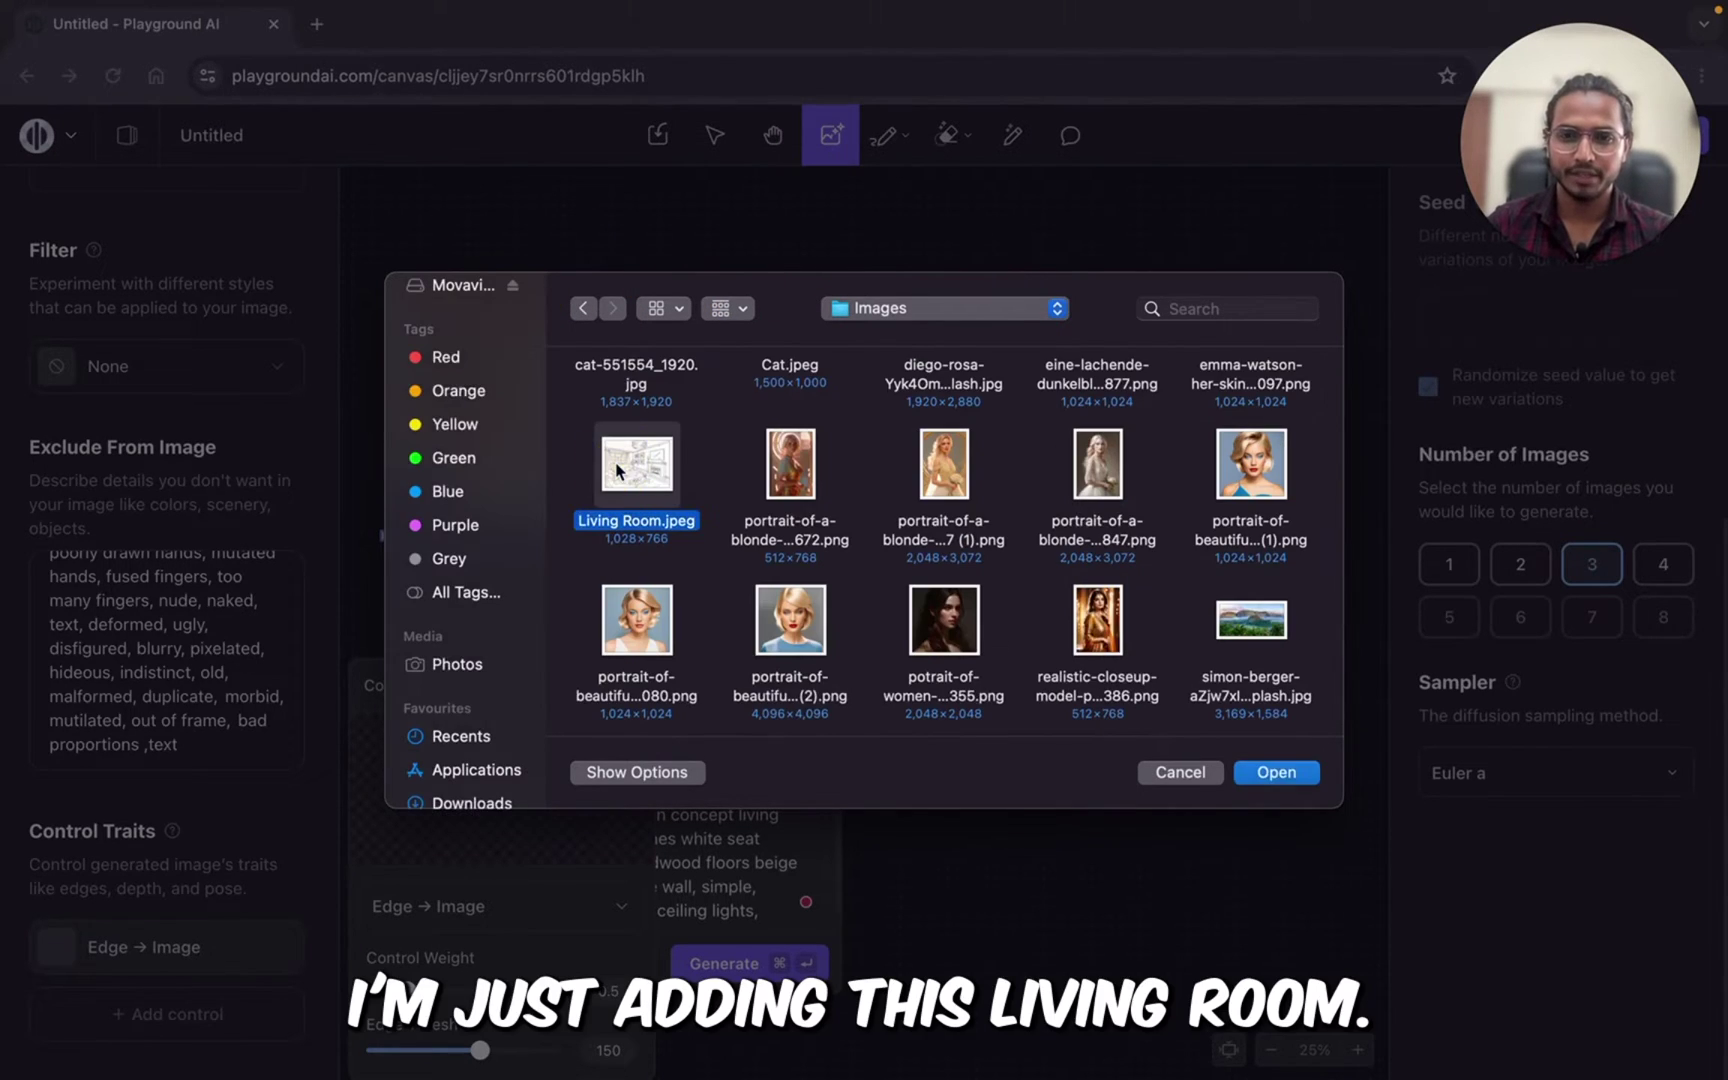
scroll(850, 585, "down", 2)
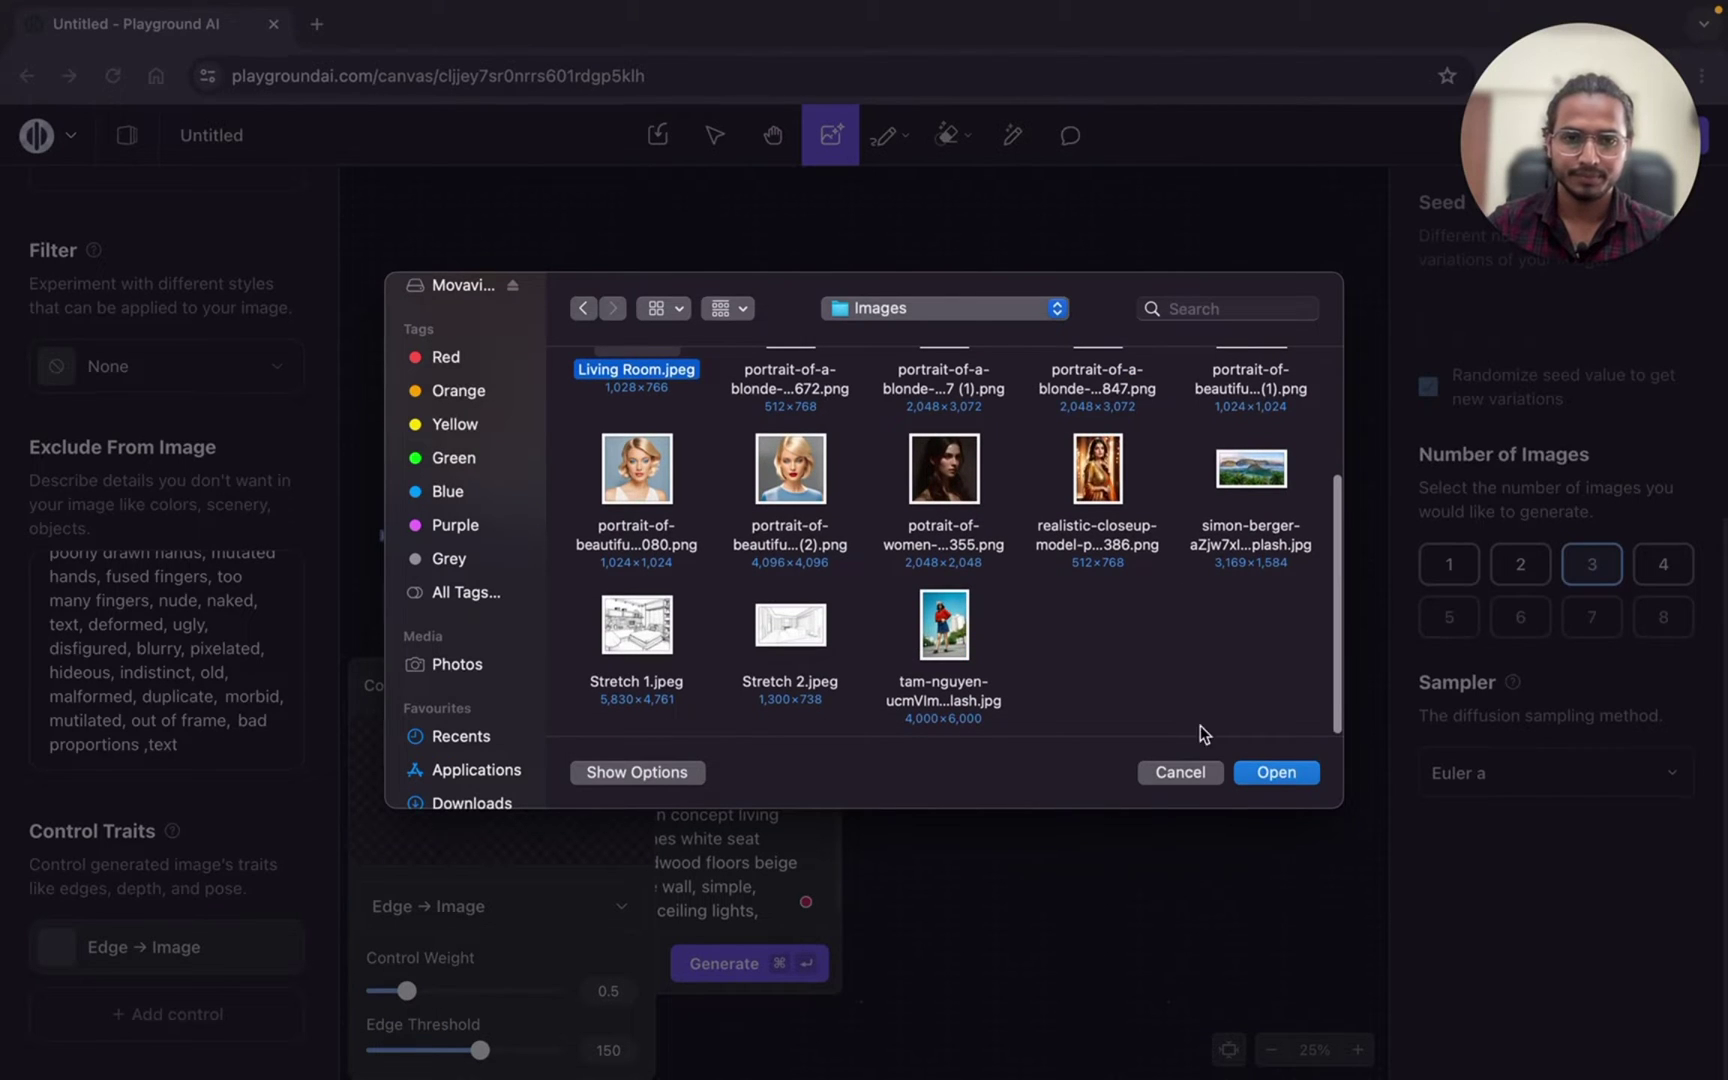
left_click(1266, 770)
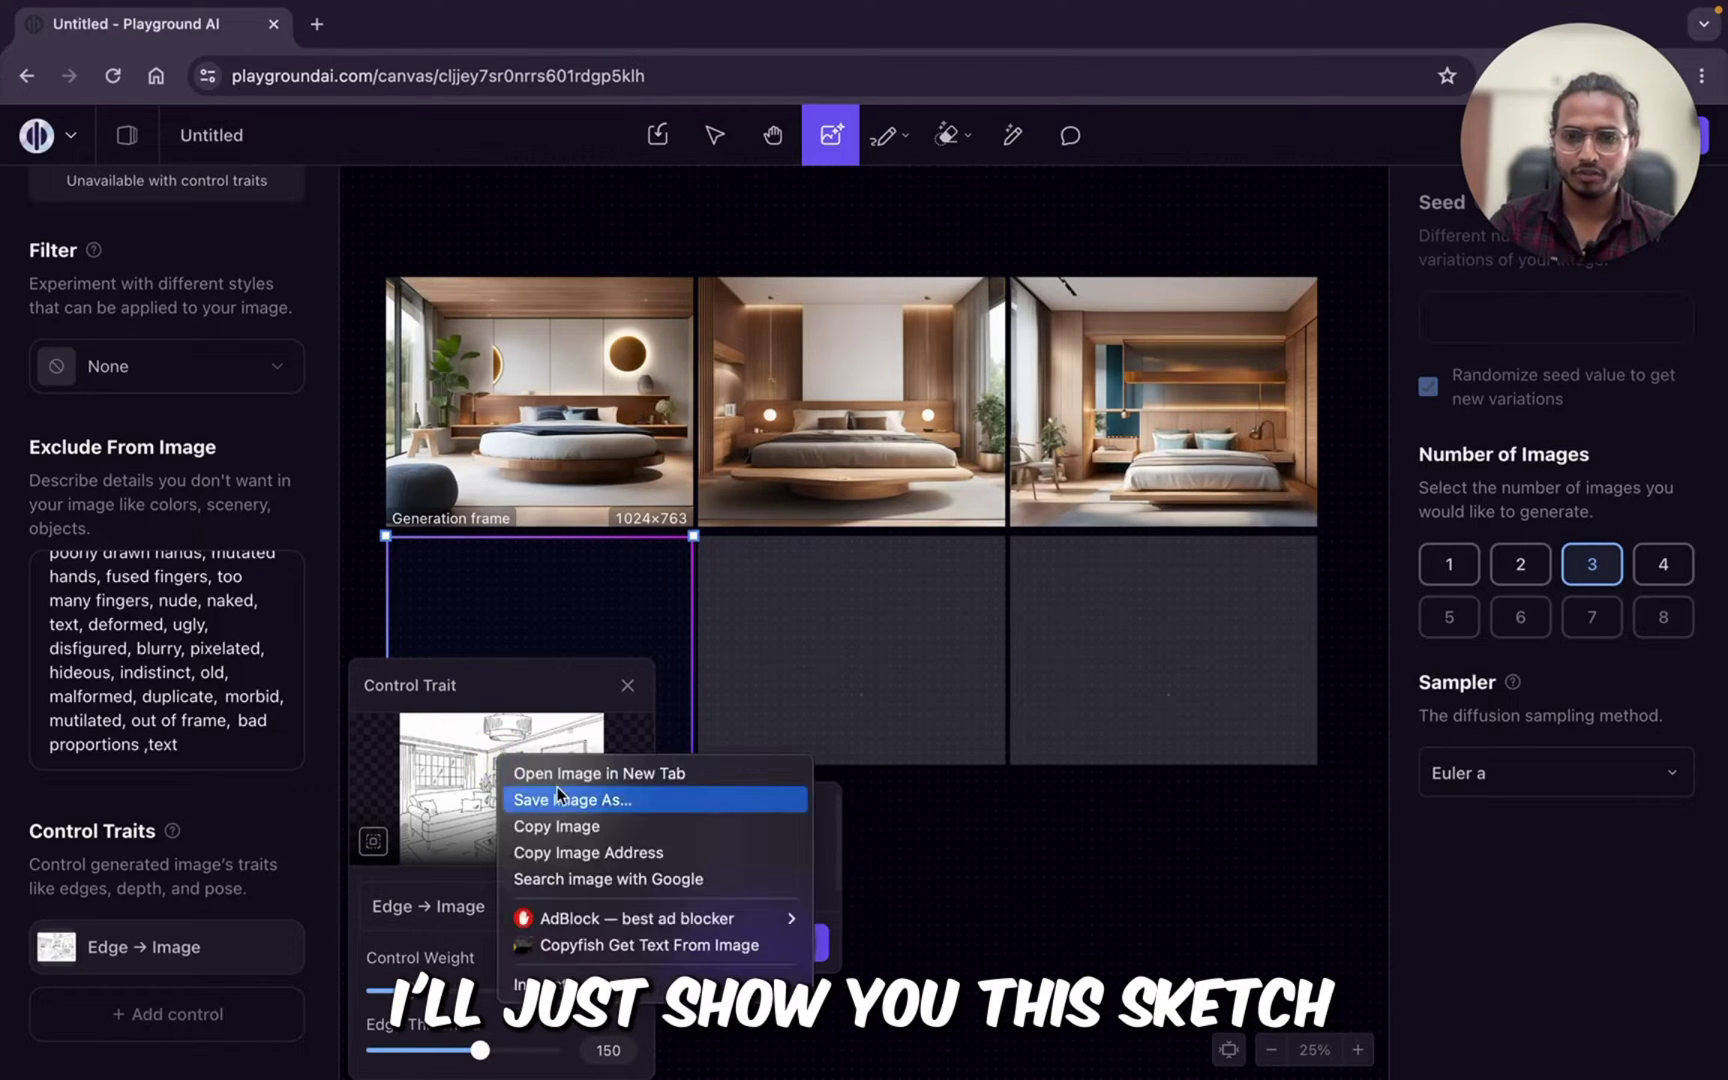
Step: Open the living-room sketch full size in a new browser tab, then return to the canvas
key("Escape")
right_click(478, 782)
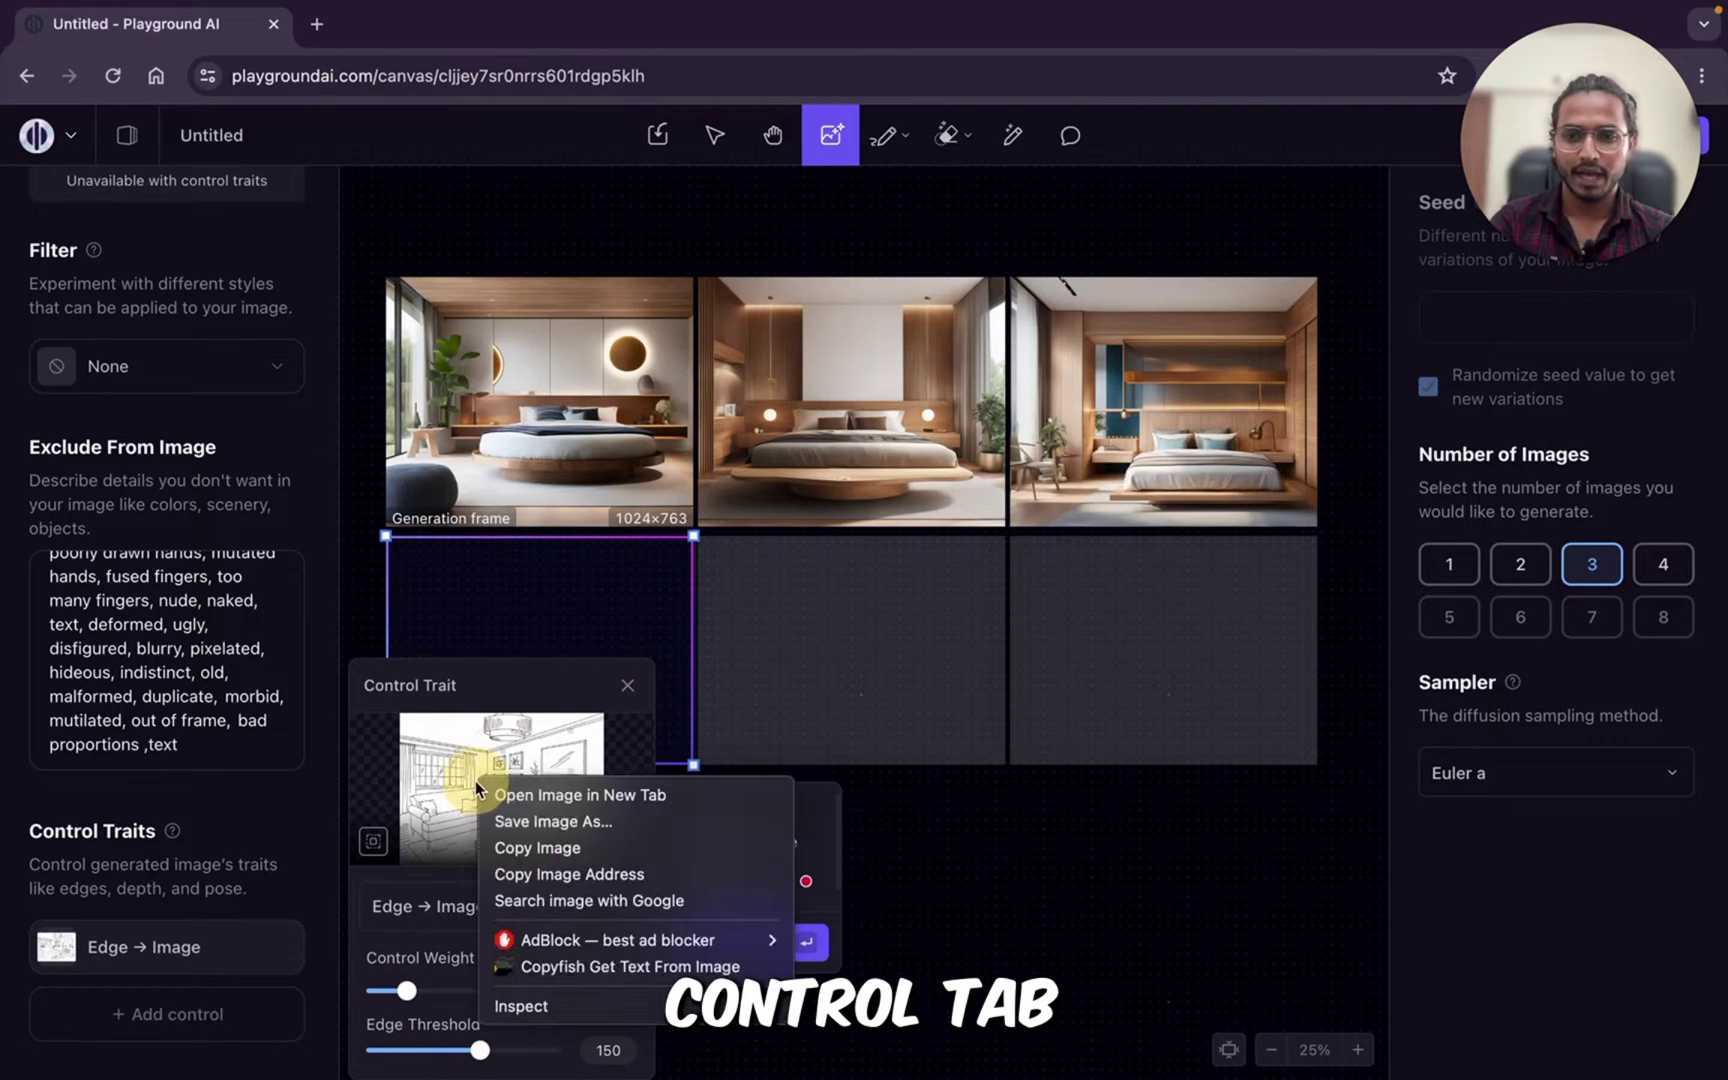
left_click(660, 796)
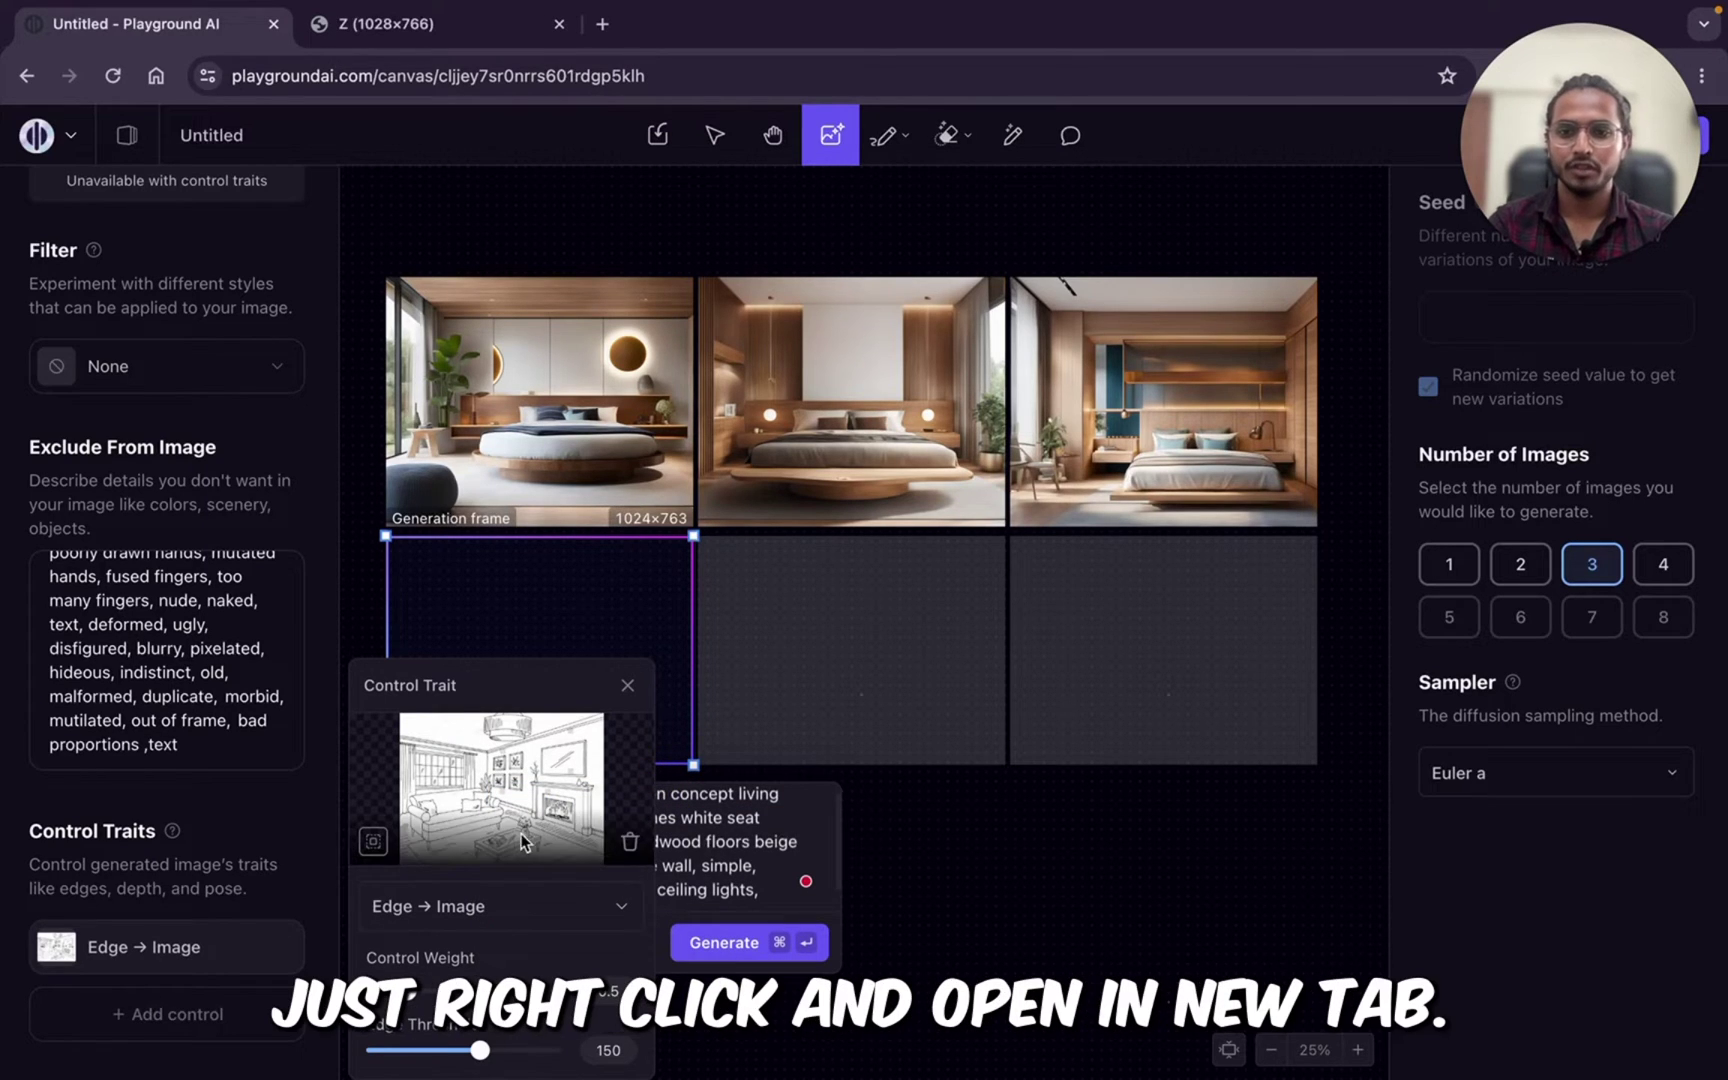
left_click(388, 22)
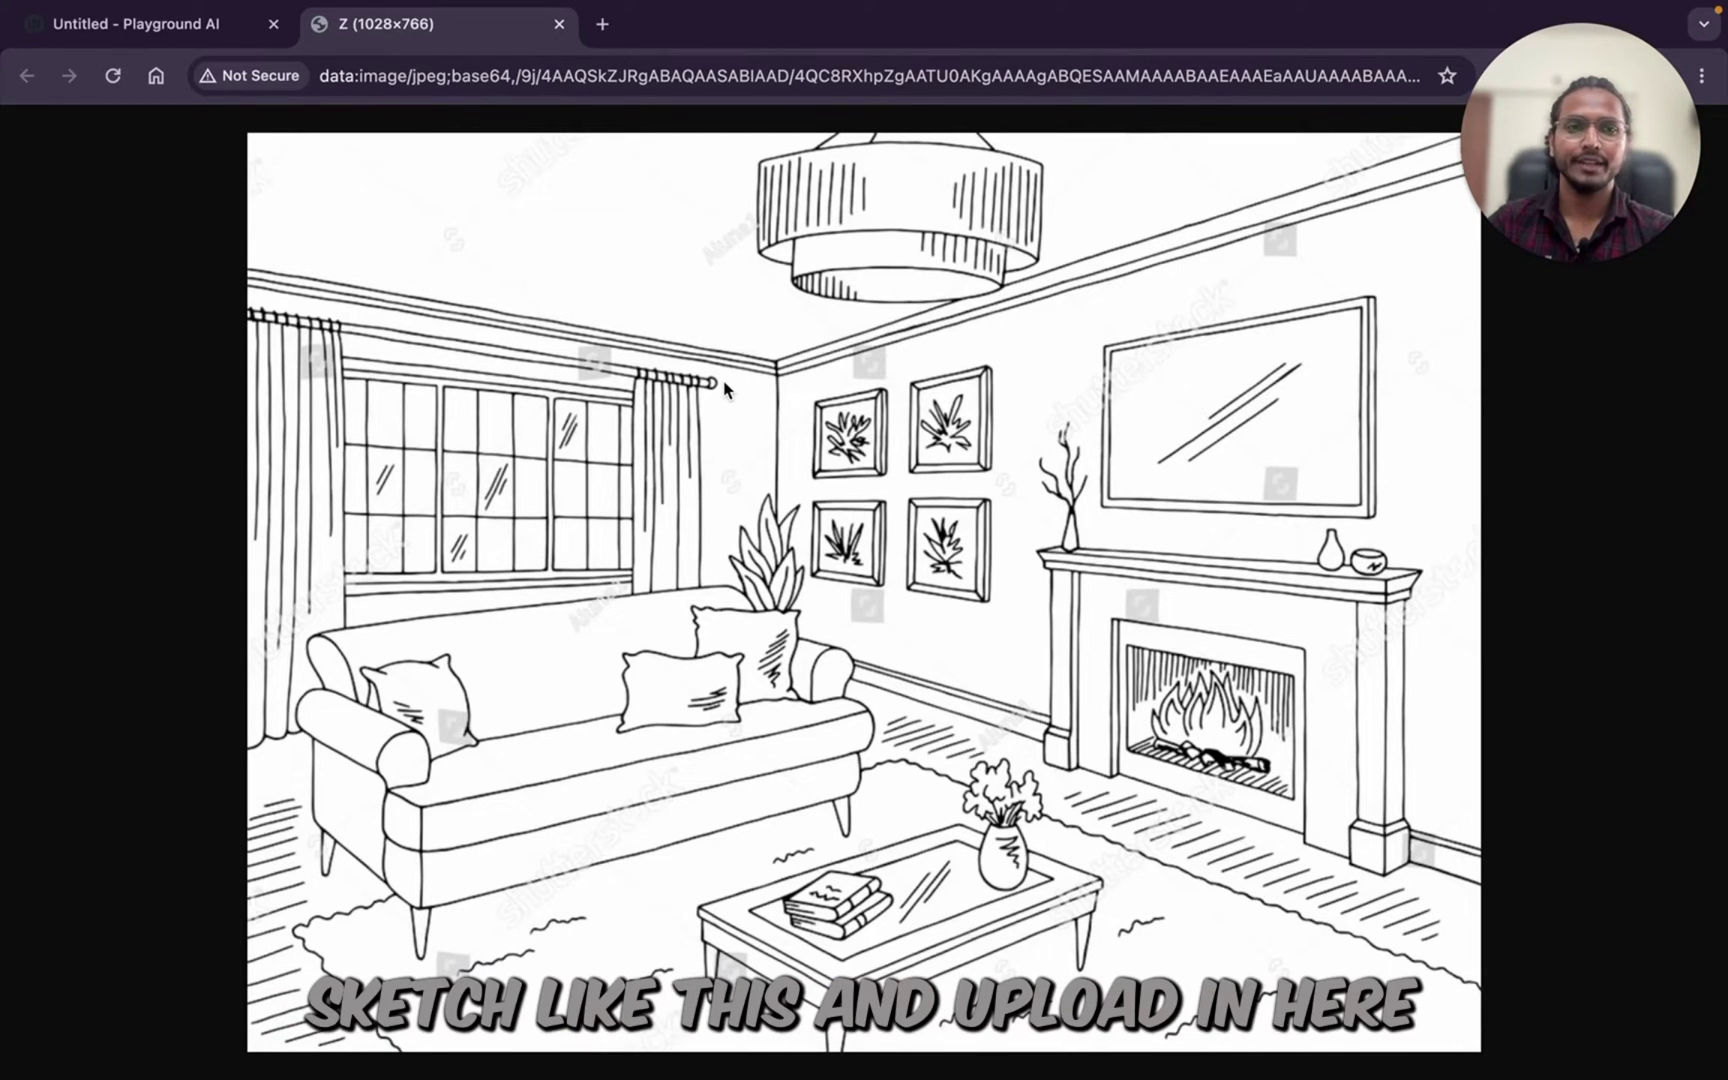
left_click(116, 27)
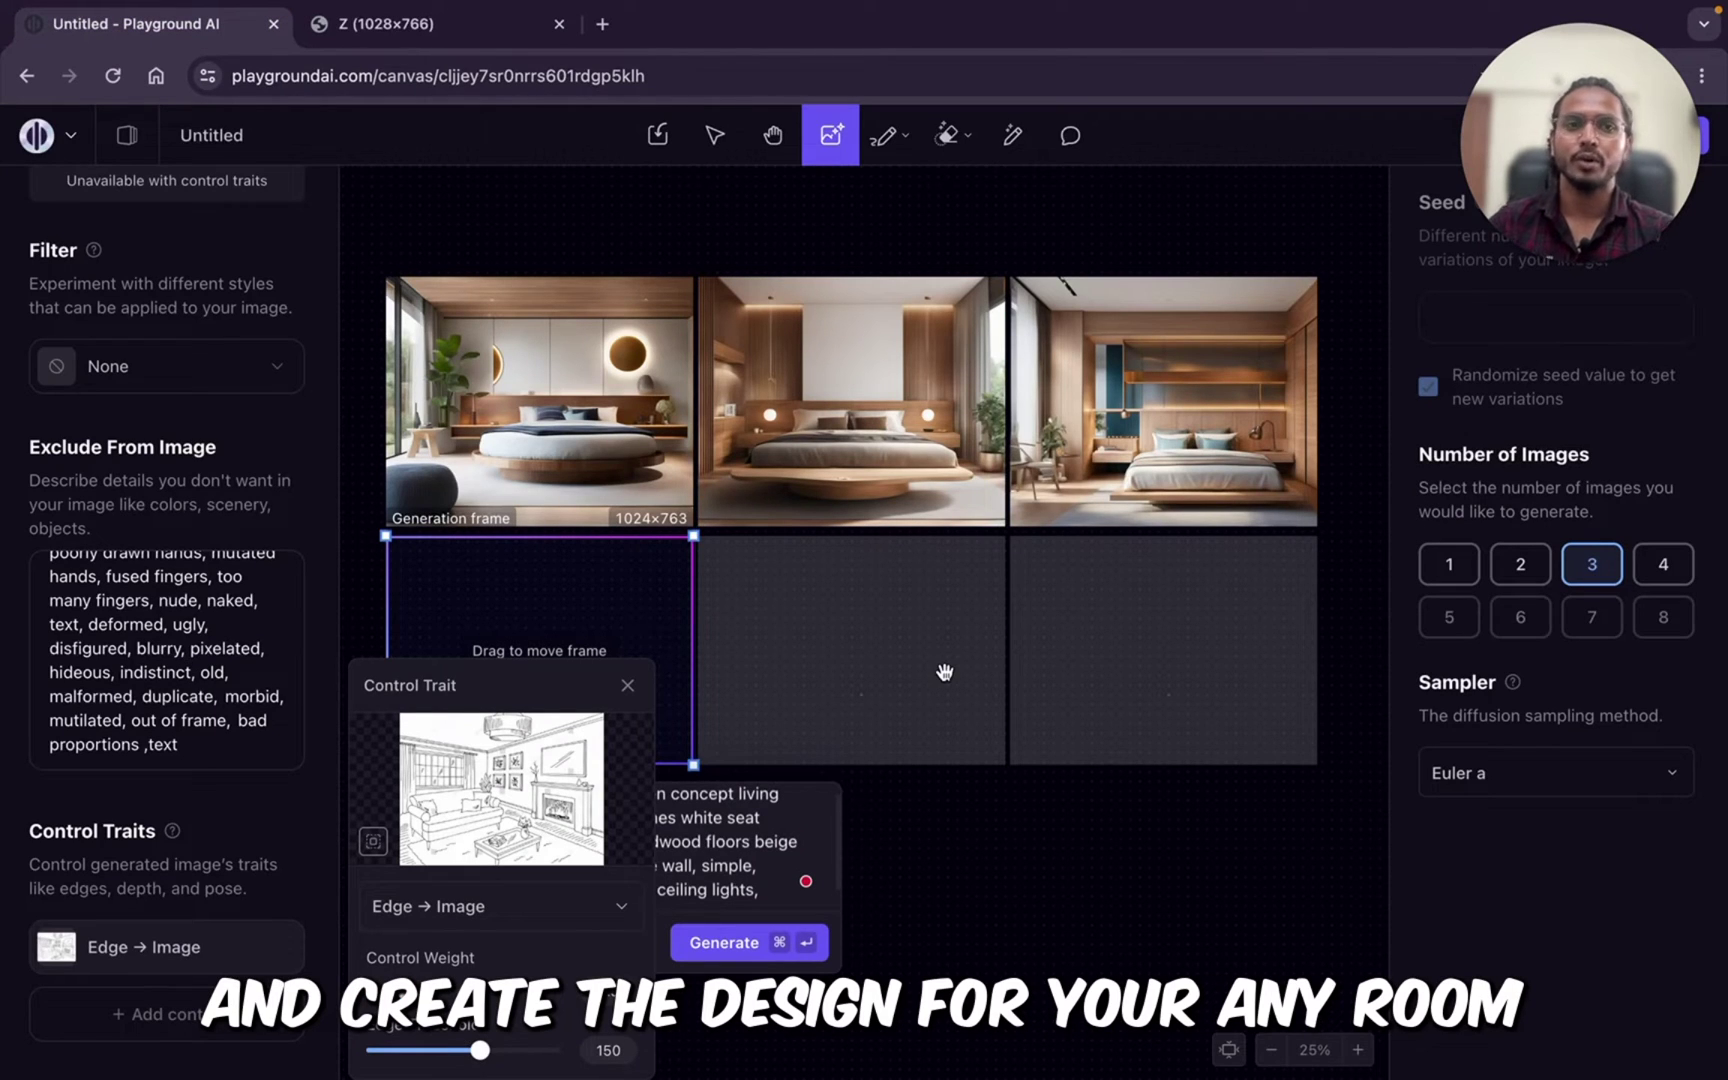
Step: Set the control weight to 0.7 and the edge threshold to about 170
double_click(620, 991)
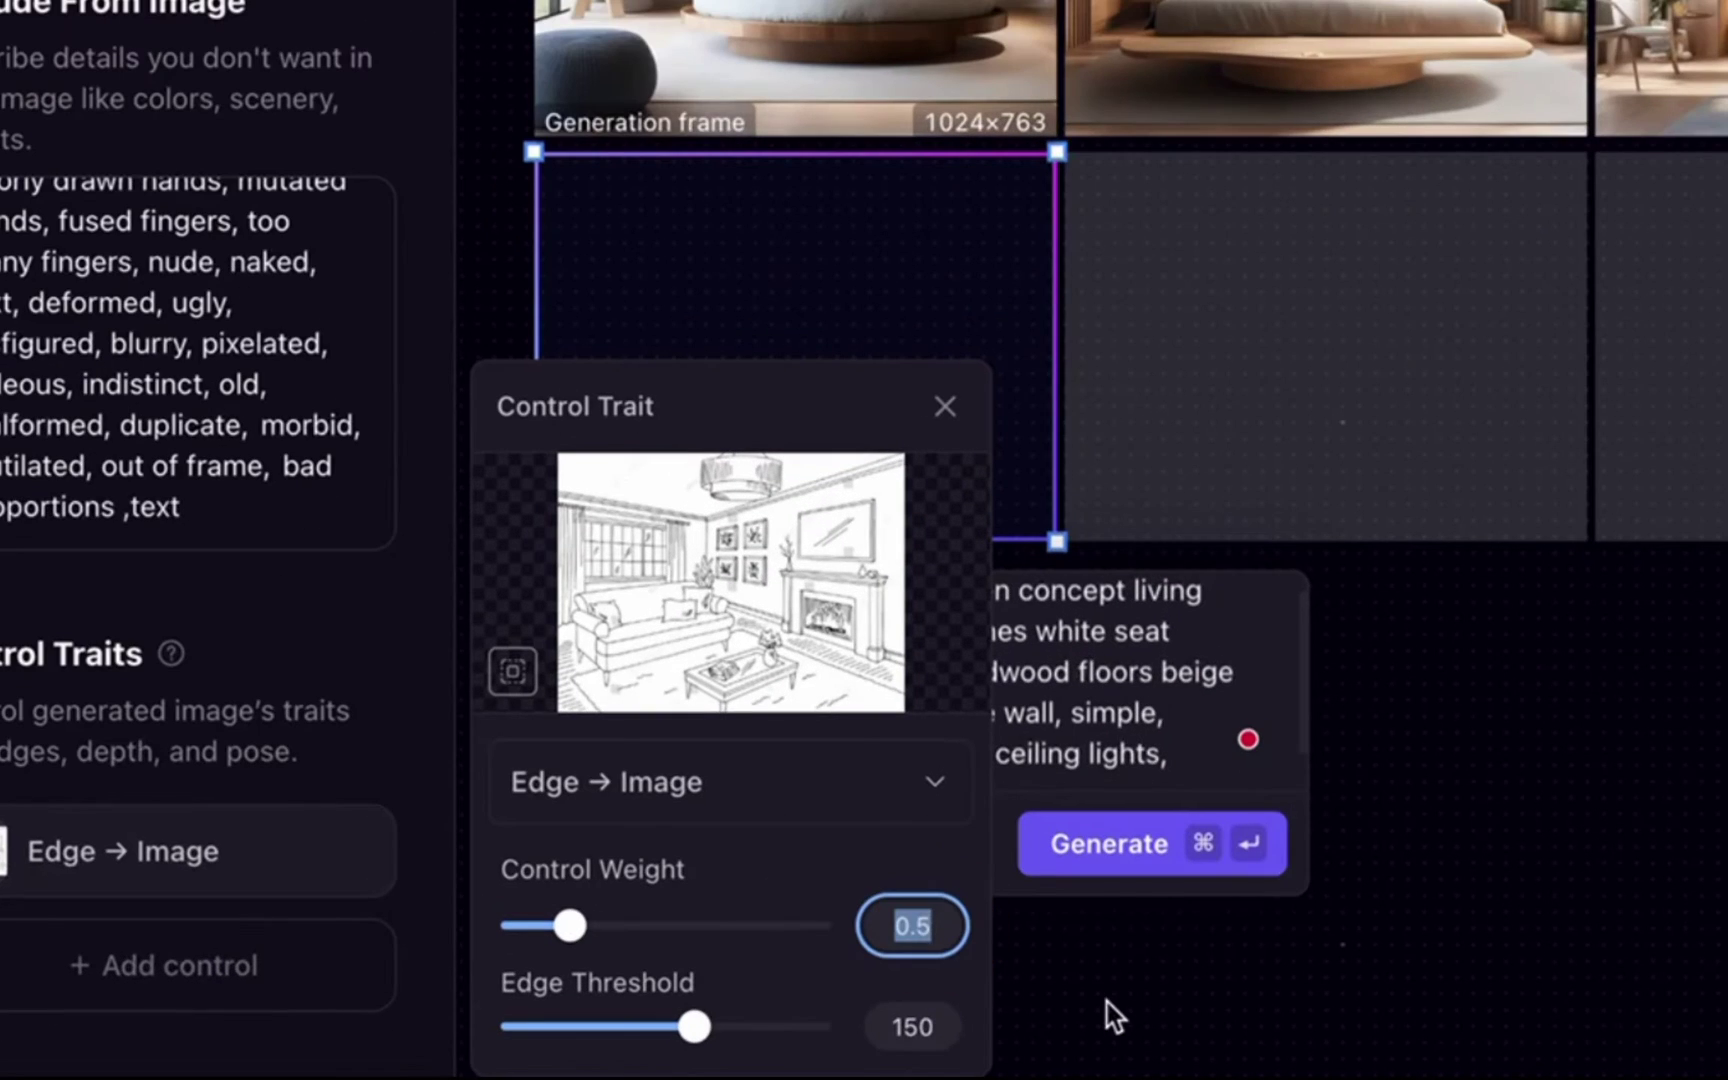
key("Left")
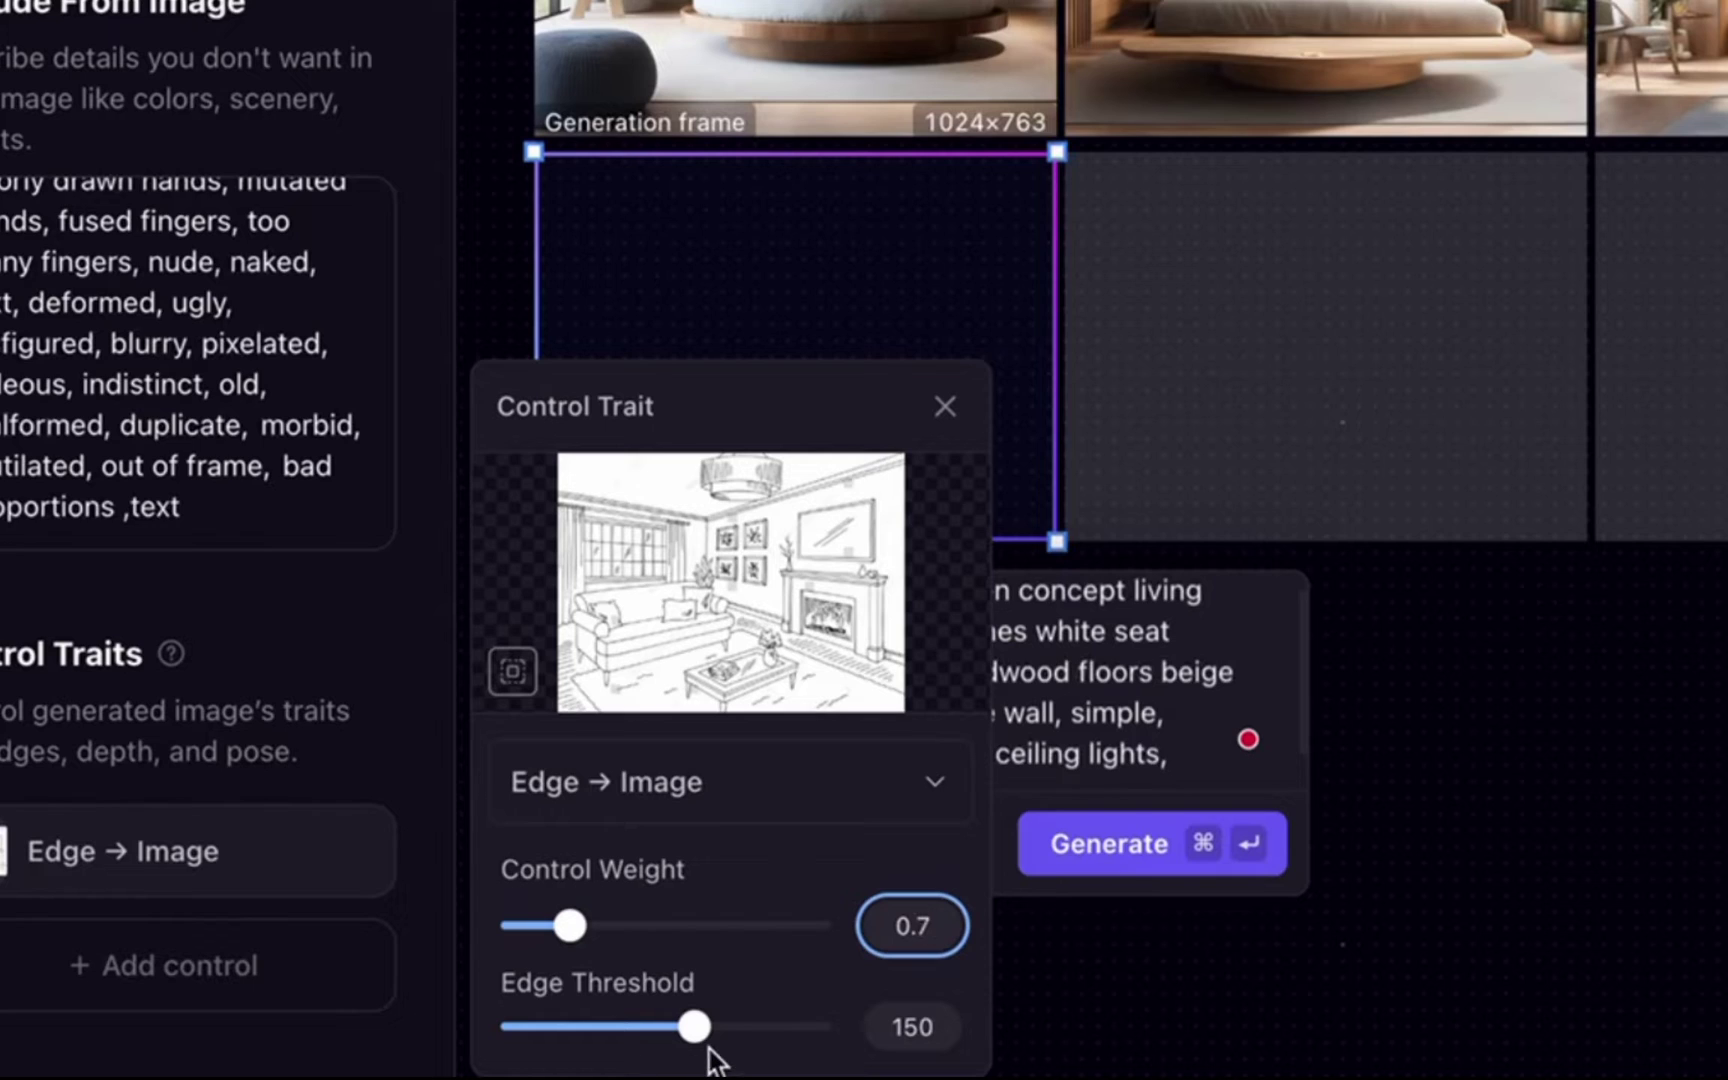
left_click_drag(697, 1045, 722, 1053)
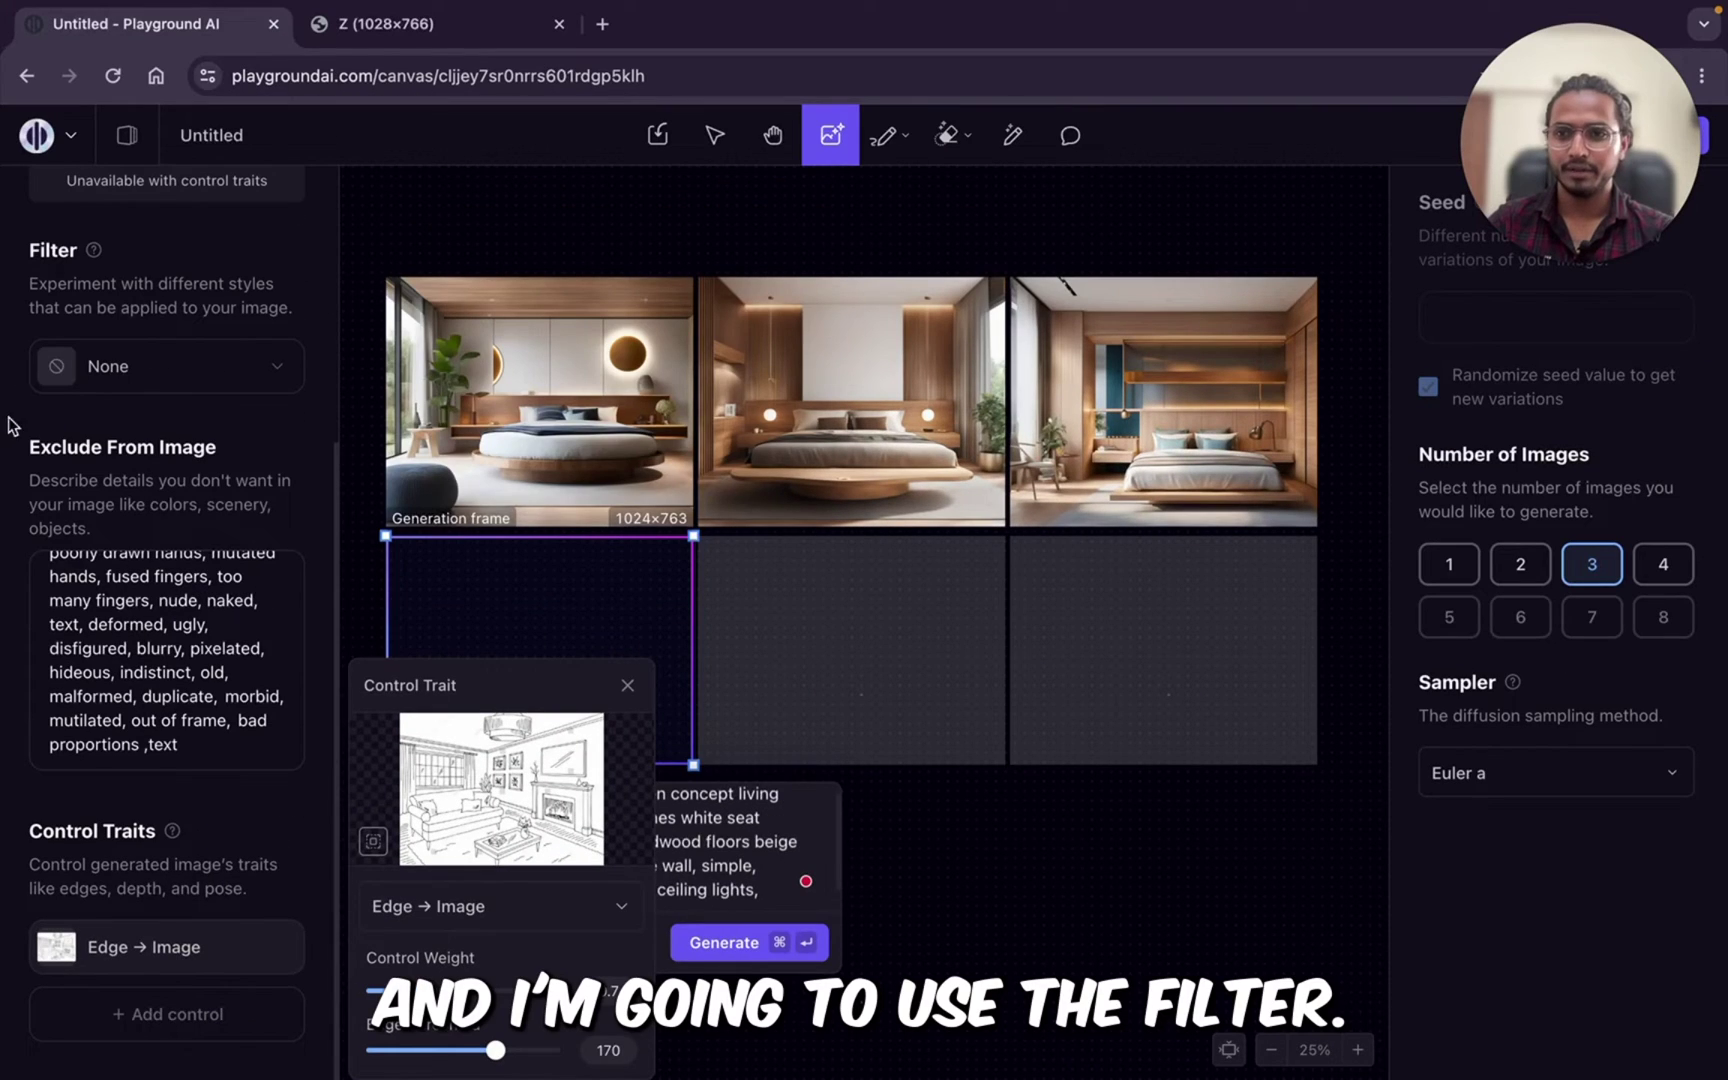
Step: Apply the Realistic Vision 2 style filter
left_click(116, 368)
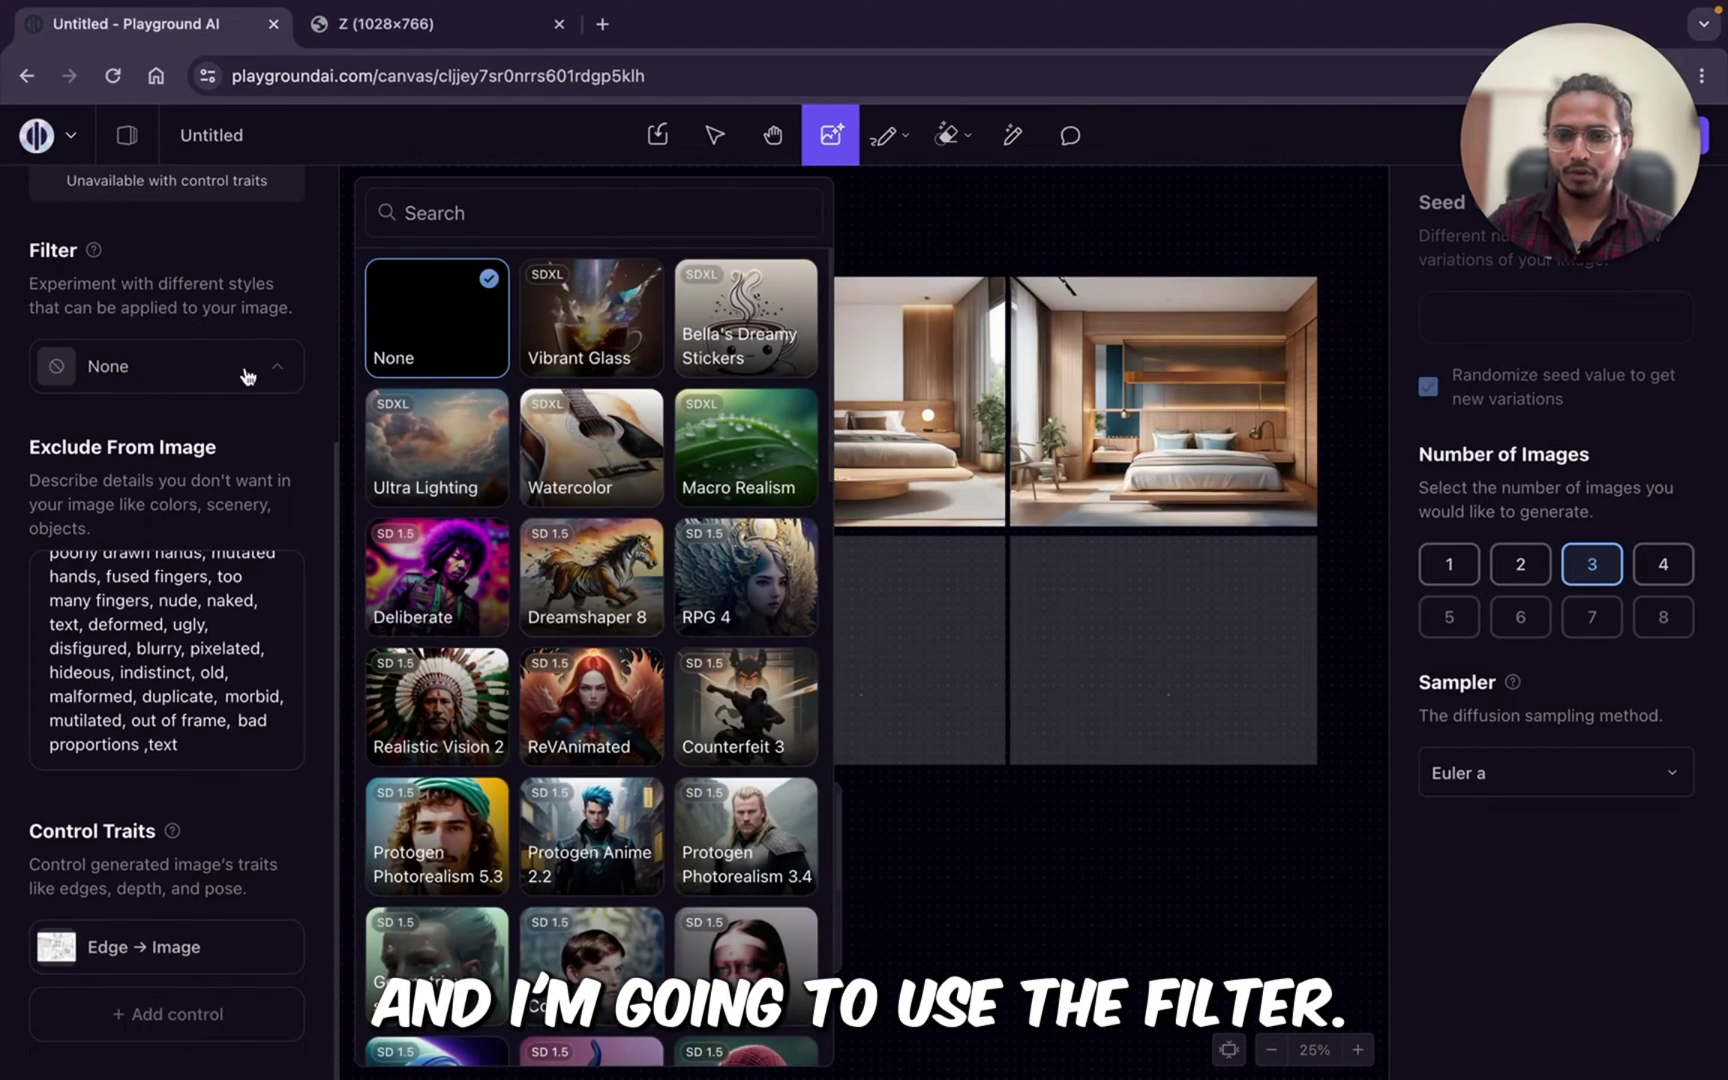
scroll(495, 490, "down", 4)
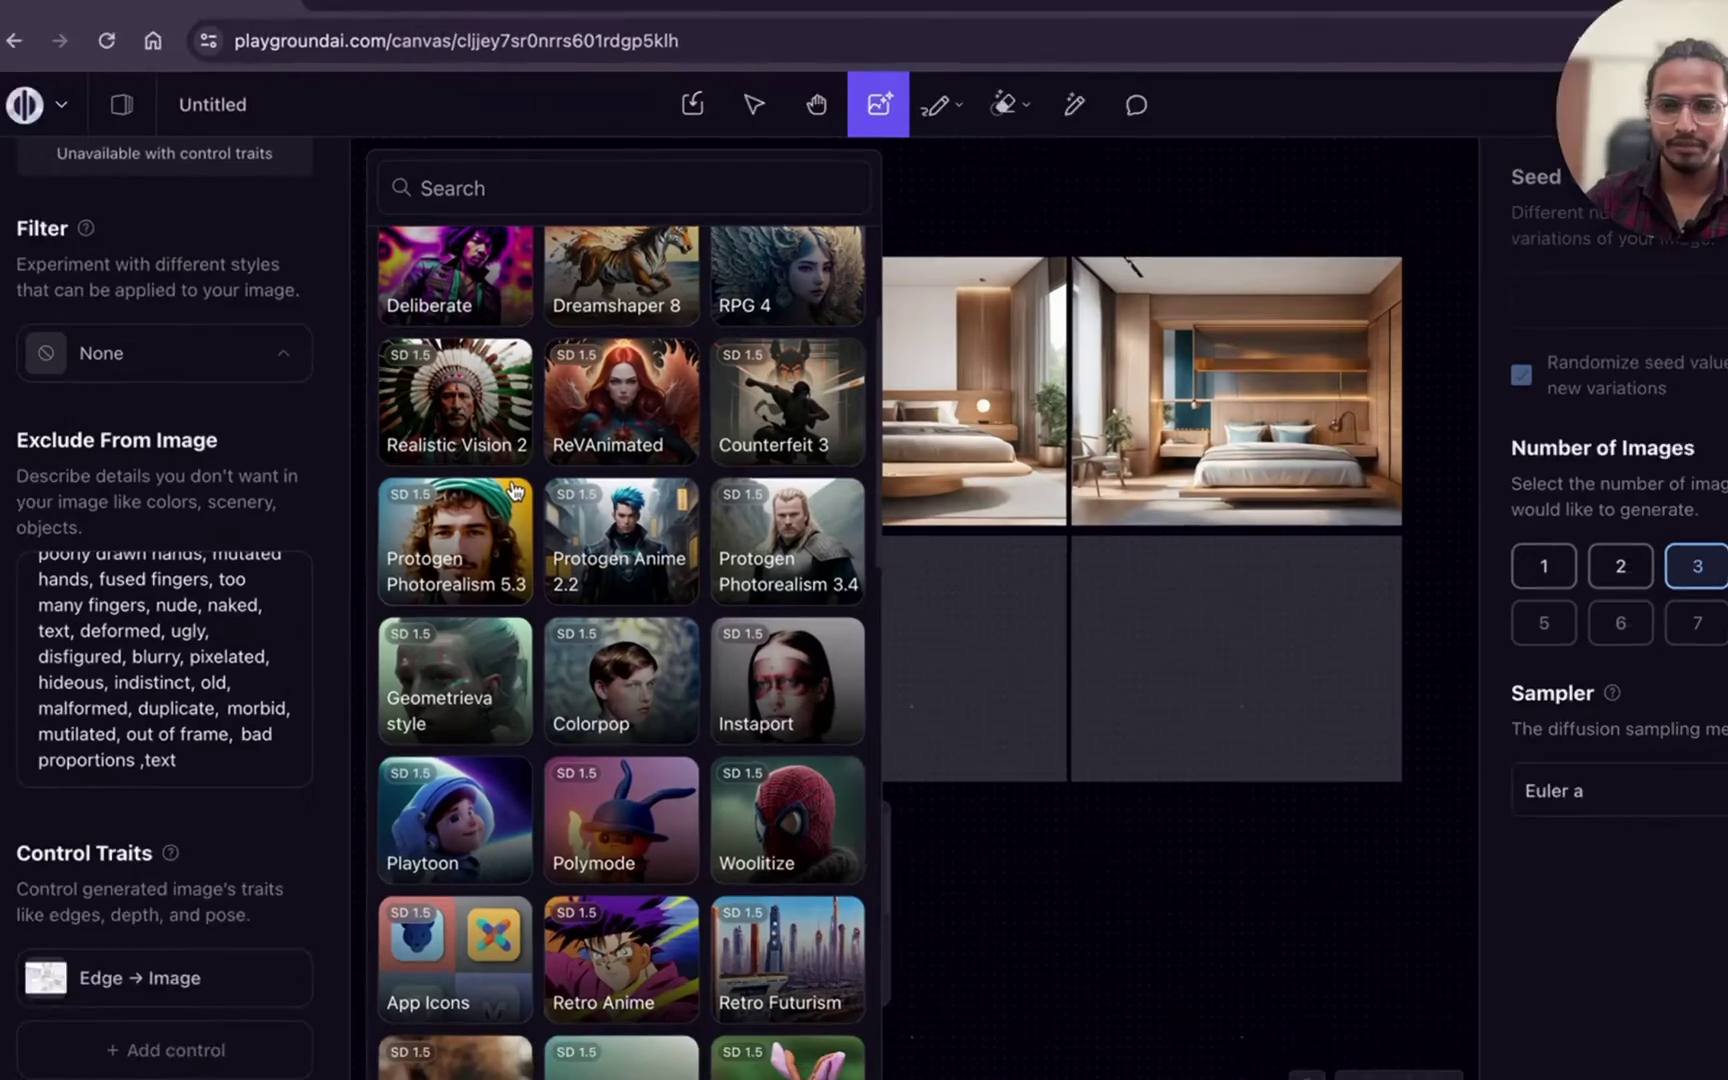
scroll(480, 600, "up", 3)
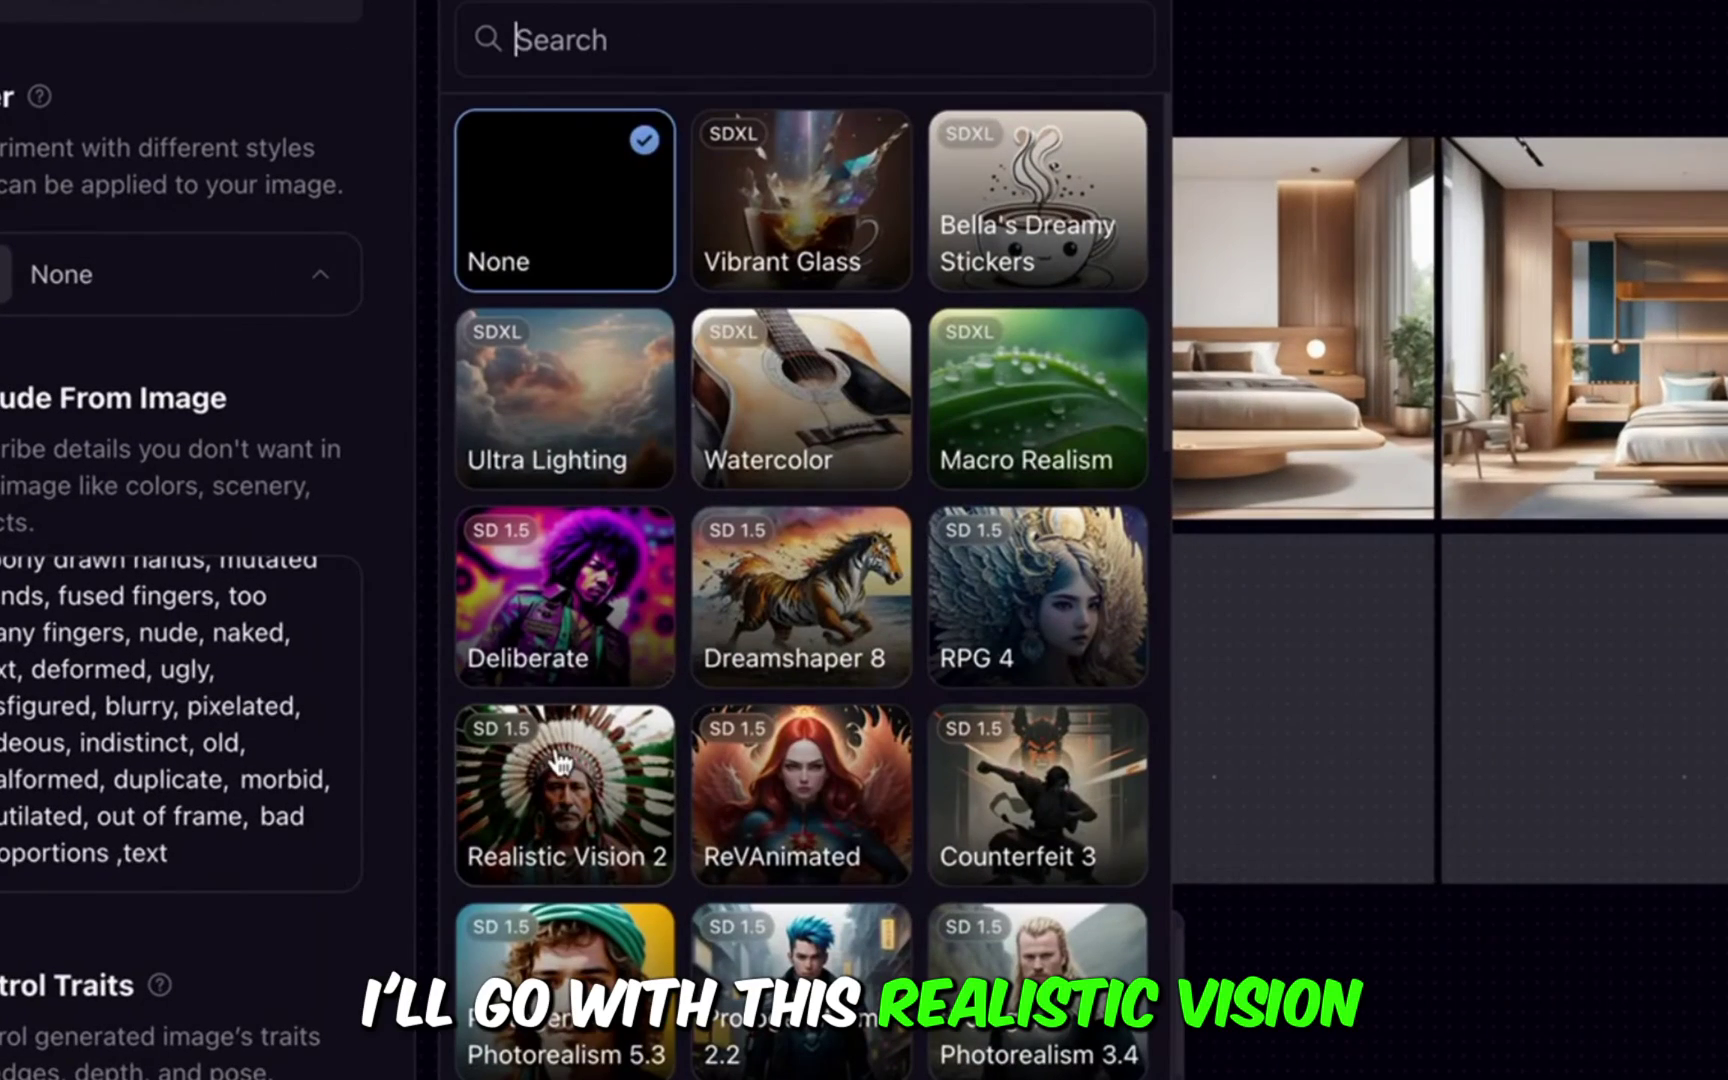
left_click(578, 828)
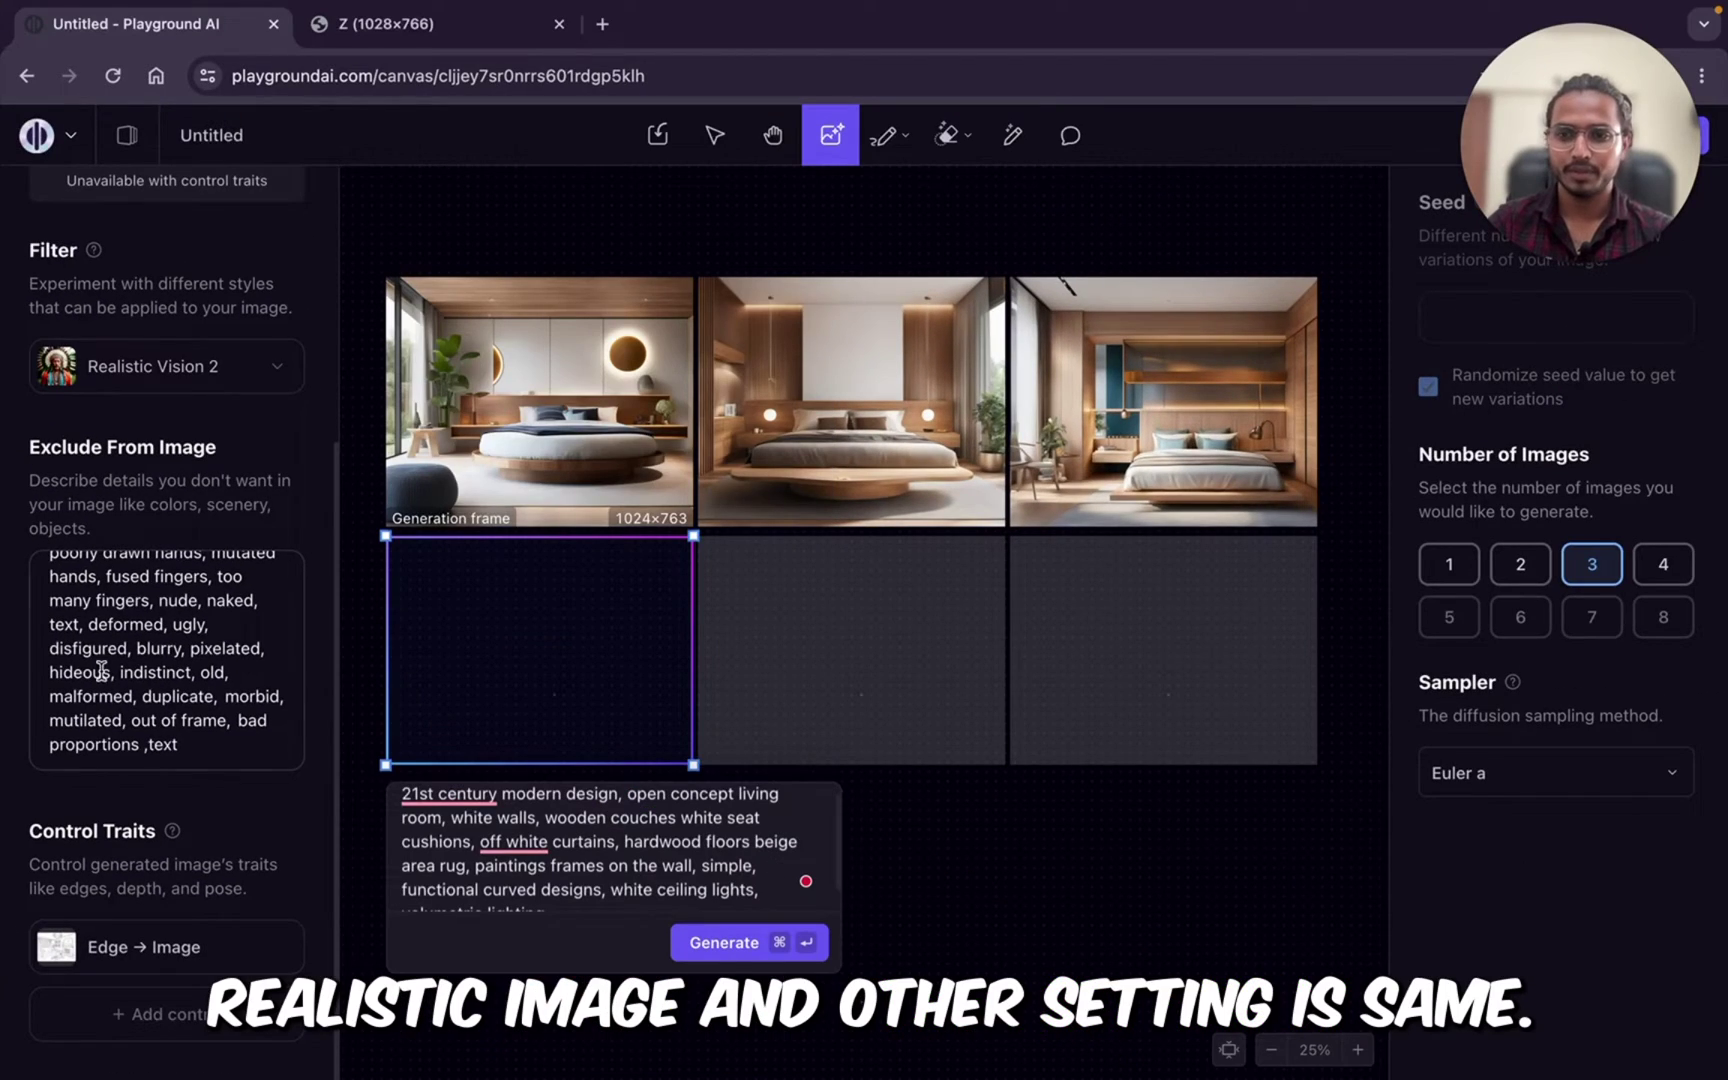
scroll(101, 670, "up", 3)
scroll(101, 670, "down", 3)
scroll(200, 480, "up", 1)
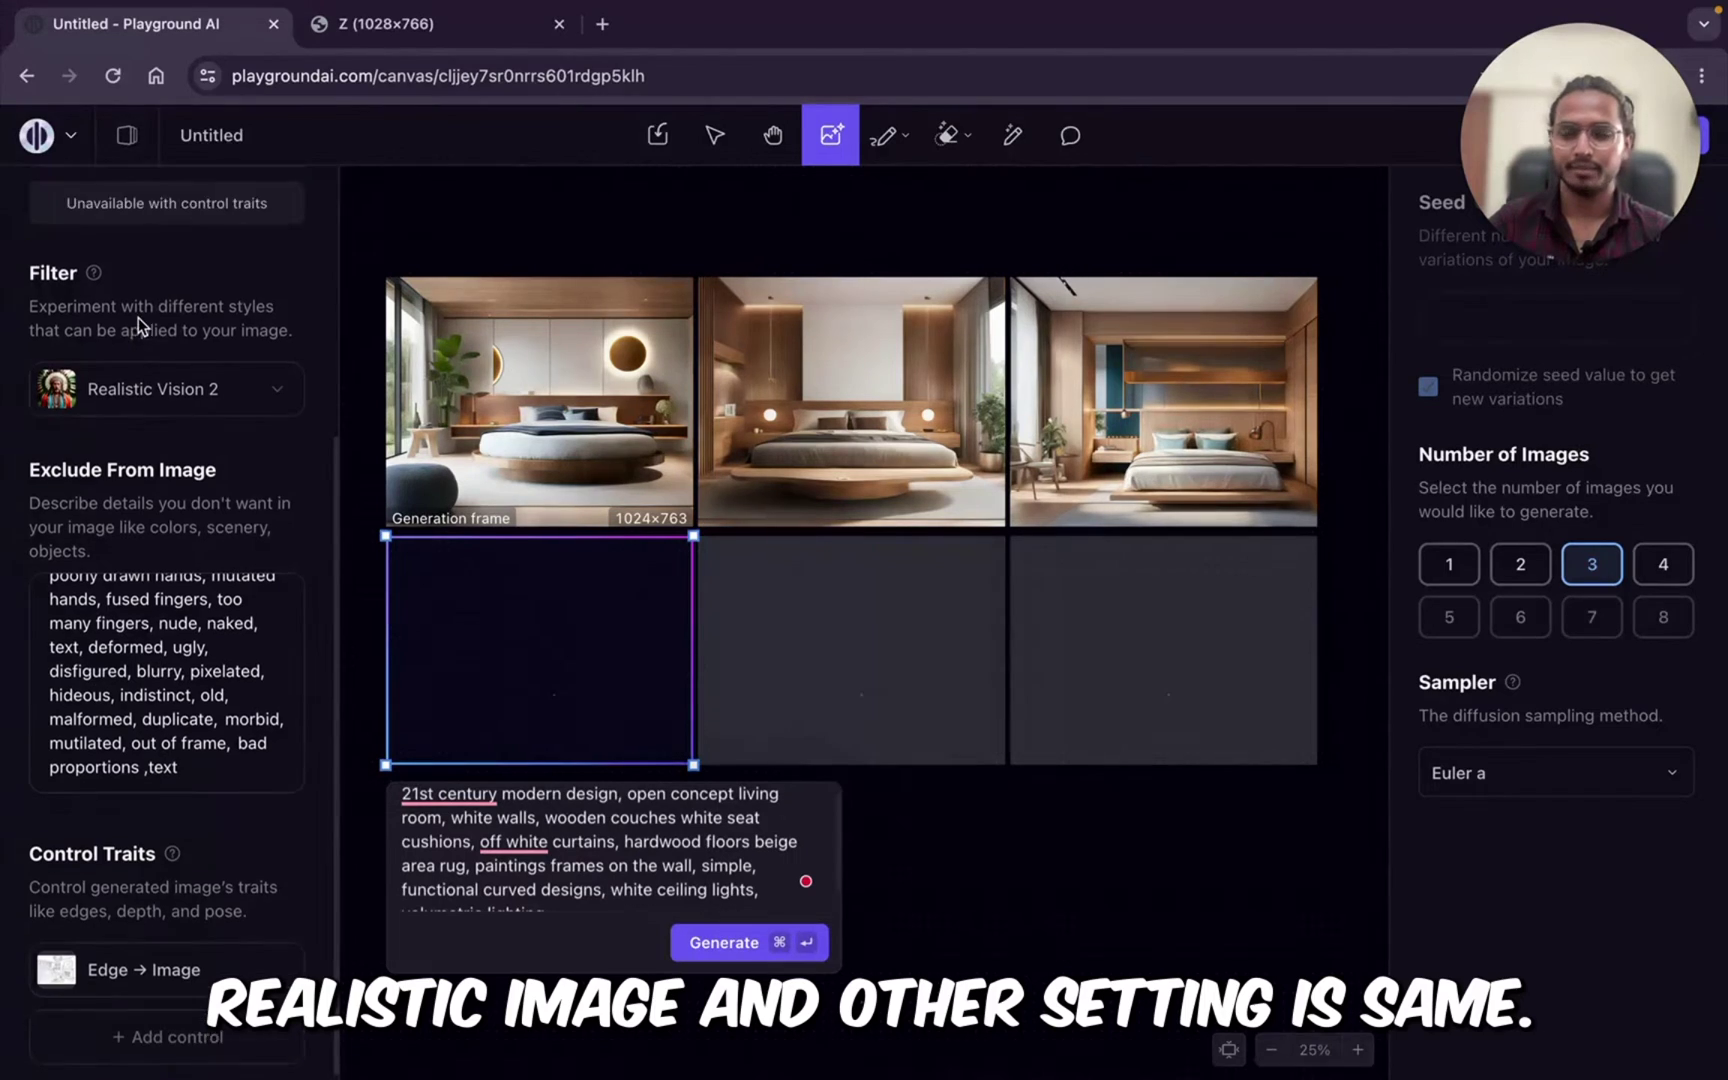
Step: Generate the three realistic white-sofa living-room renders with a fireplace
left_click(708, 943)
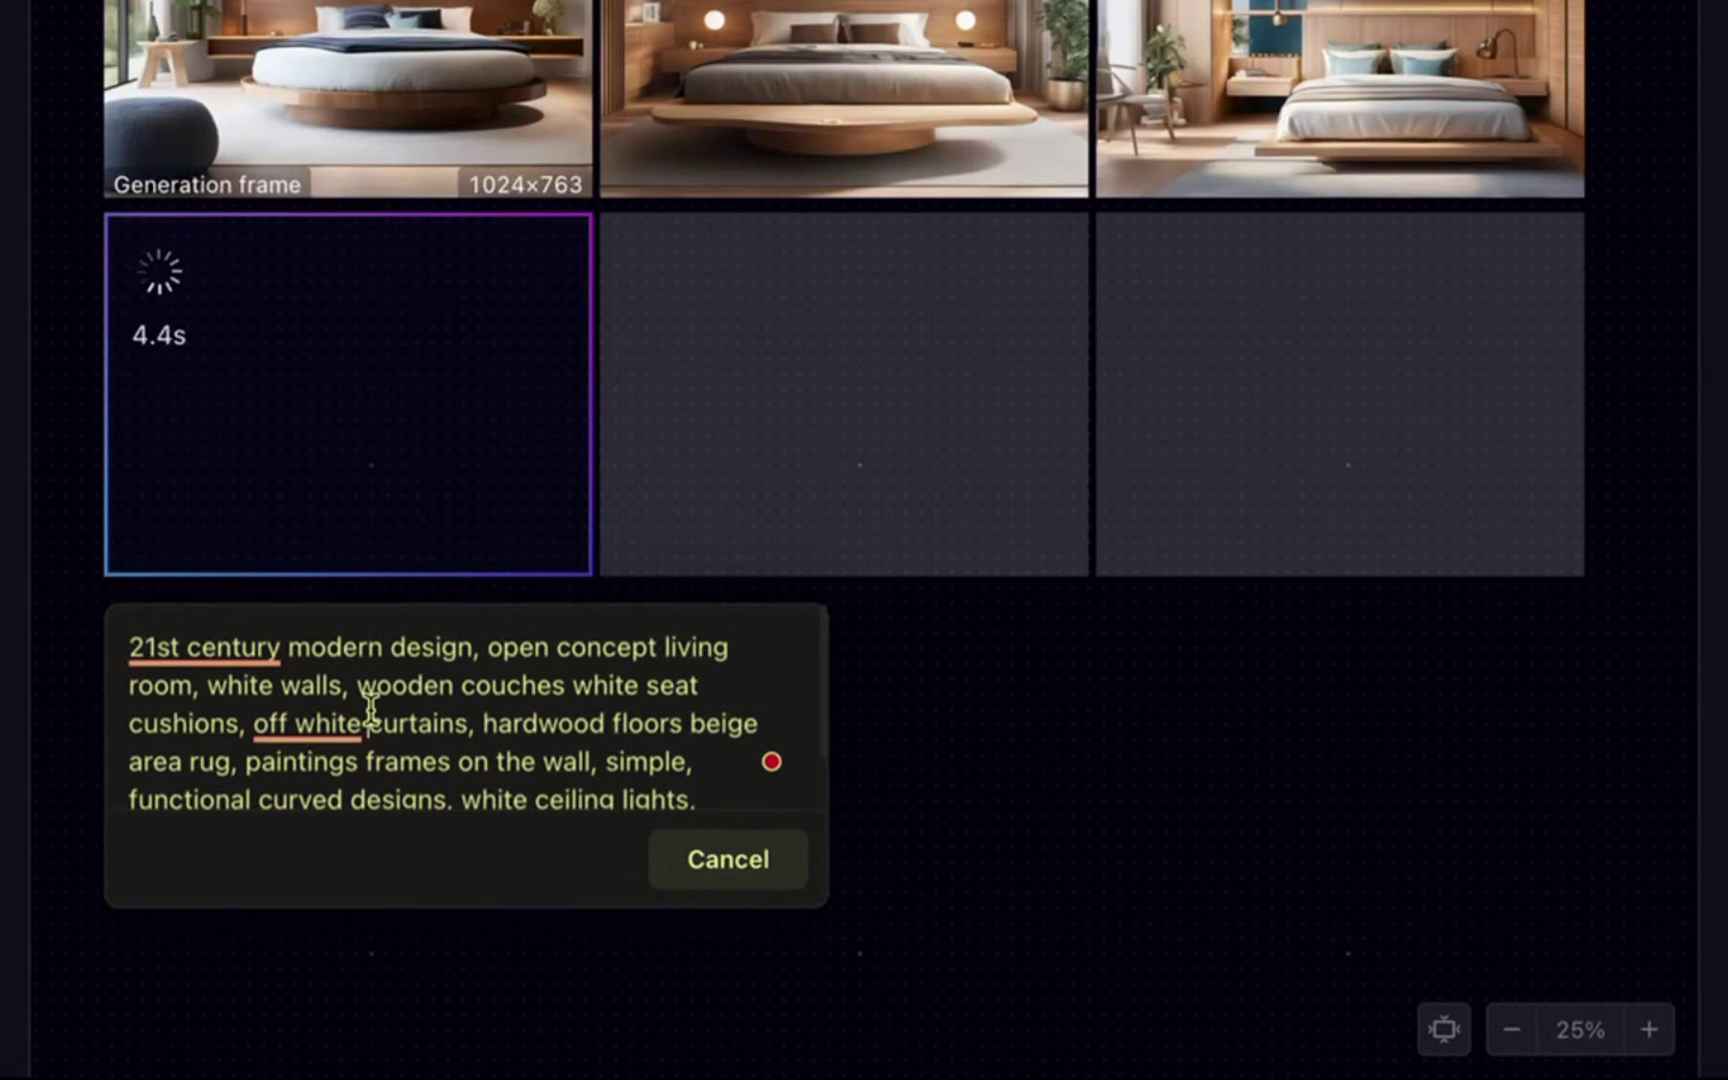
scroll(371, 710, "down", 1)
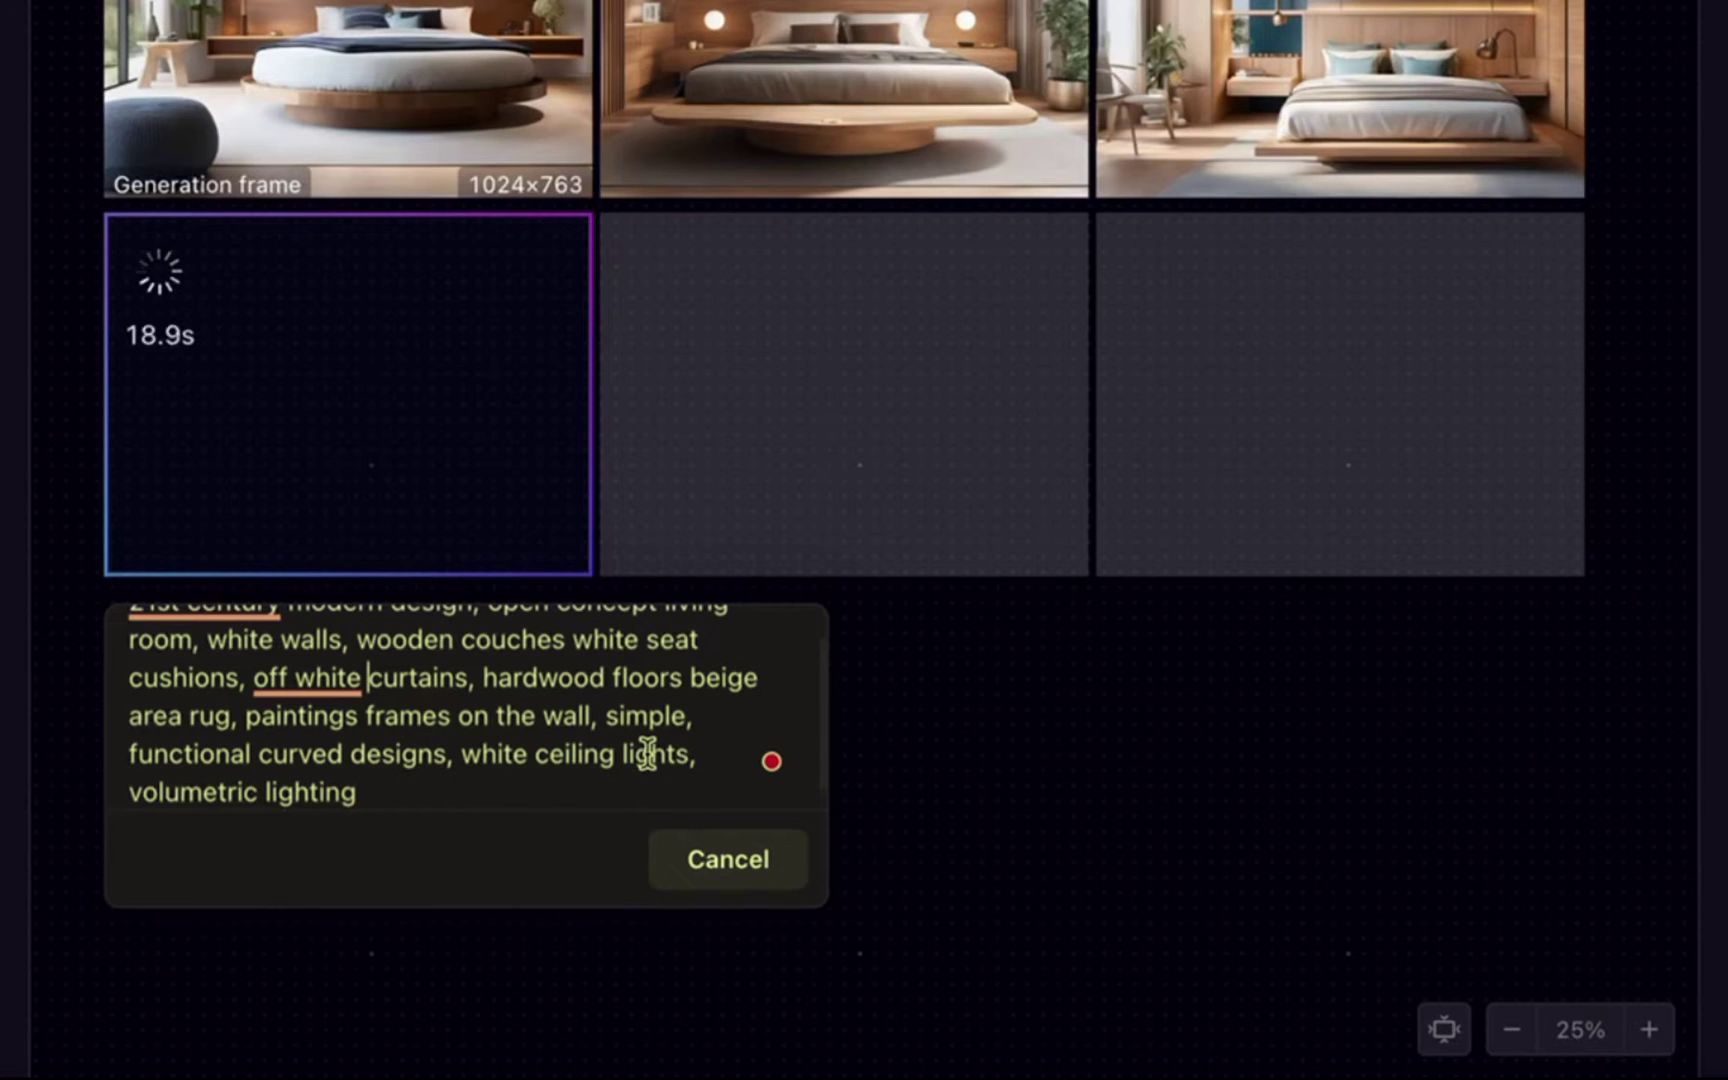
scroll(648, 753, "down", 1)
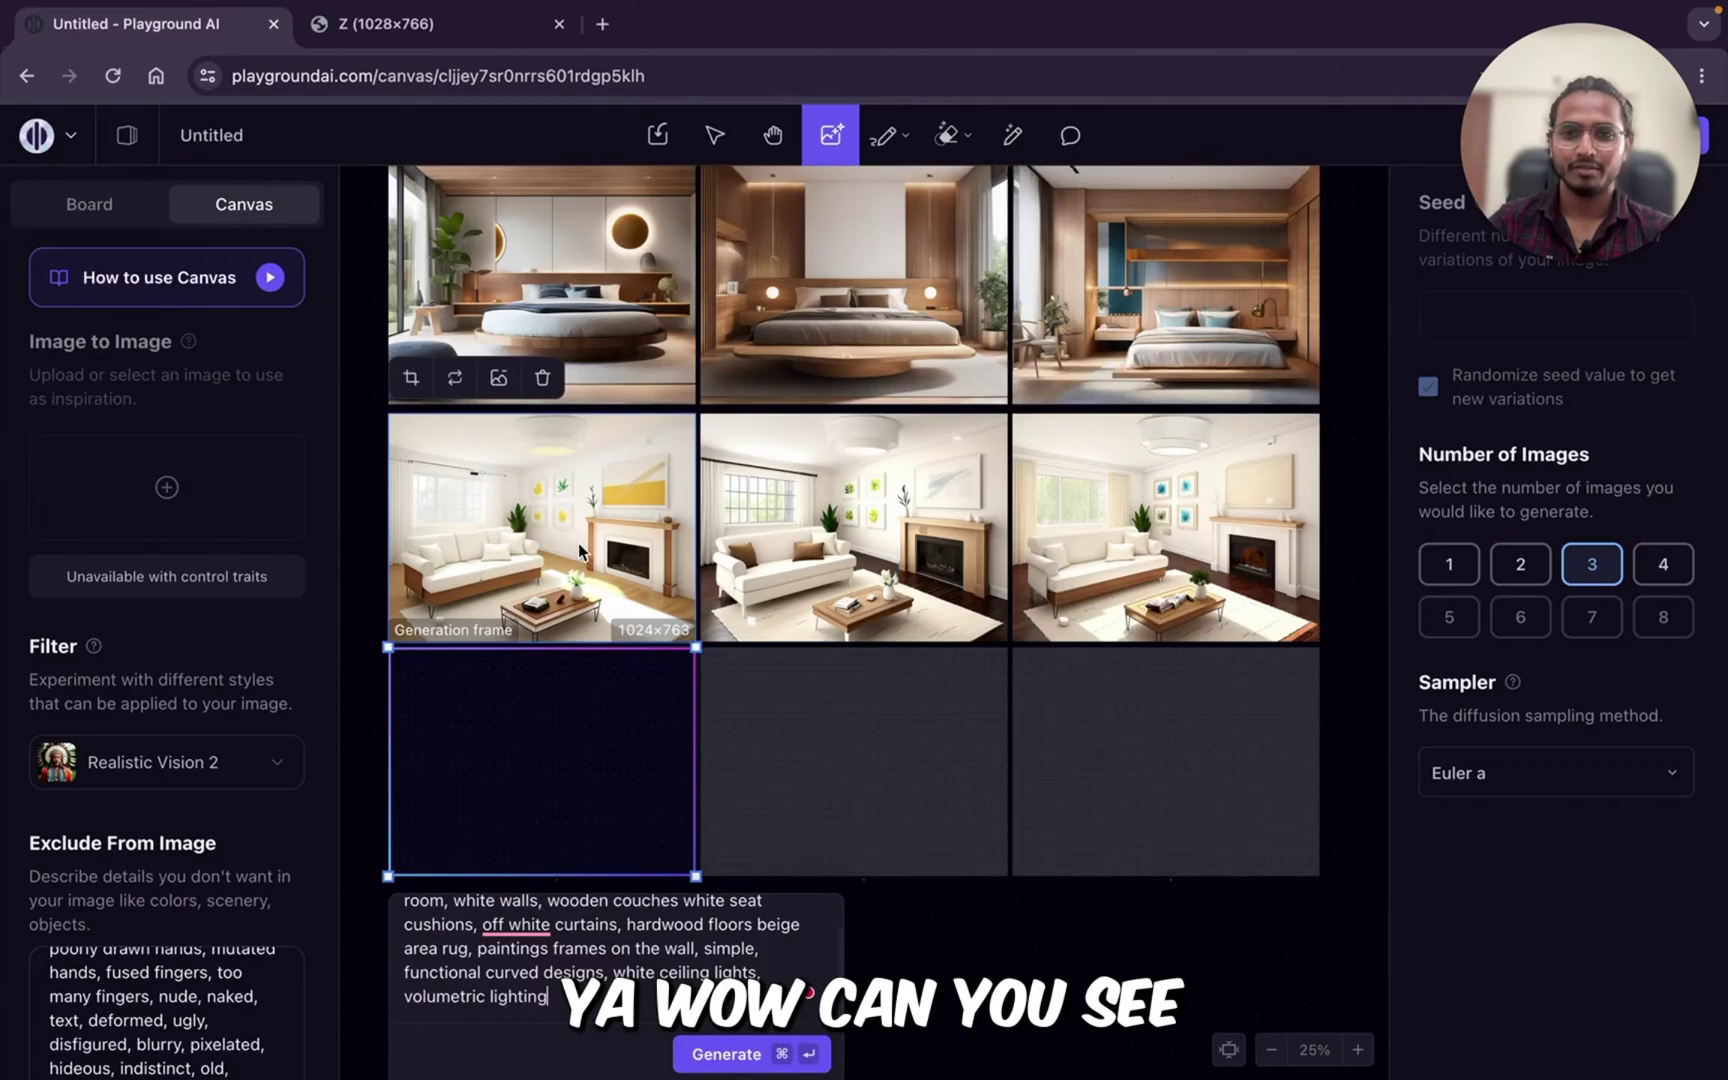
scroll(578, 543, "up", 5)
scroll(578, 543, "up", 3)
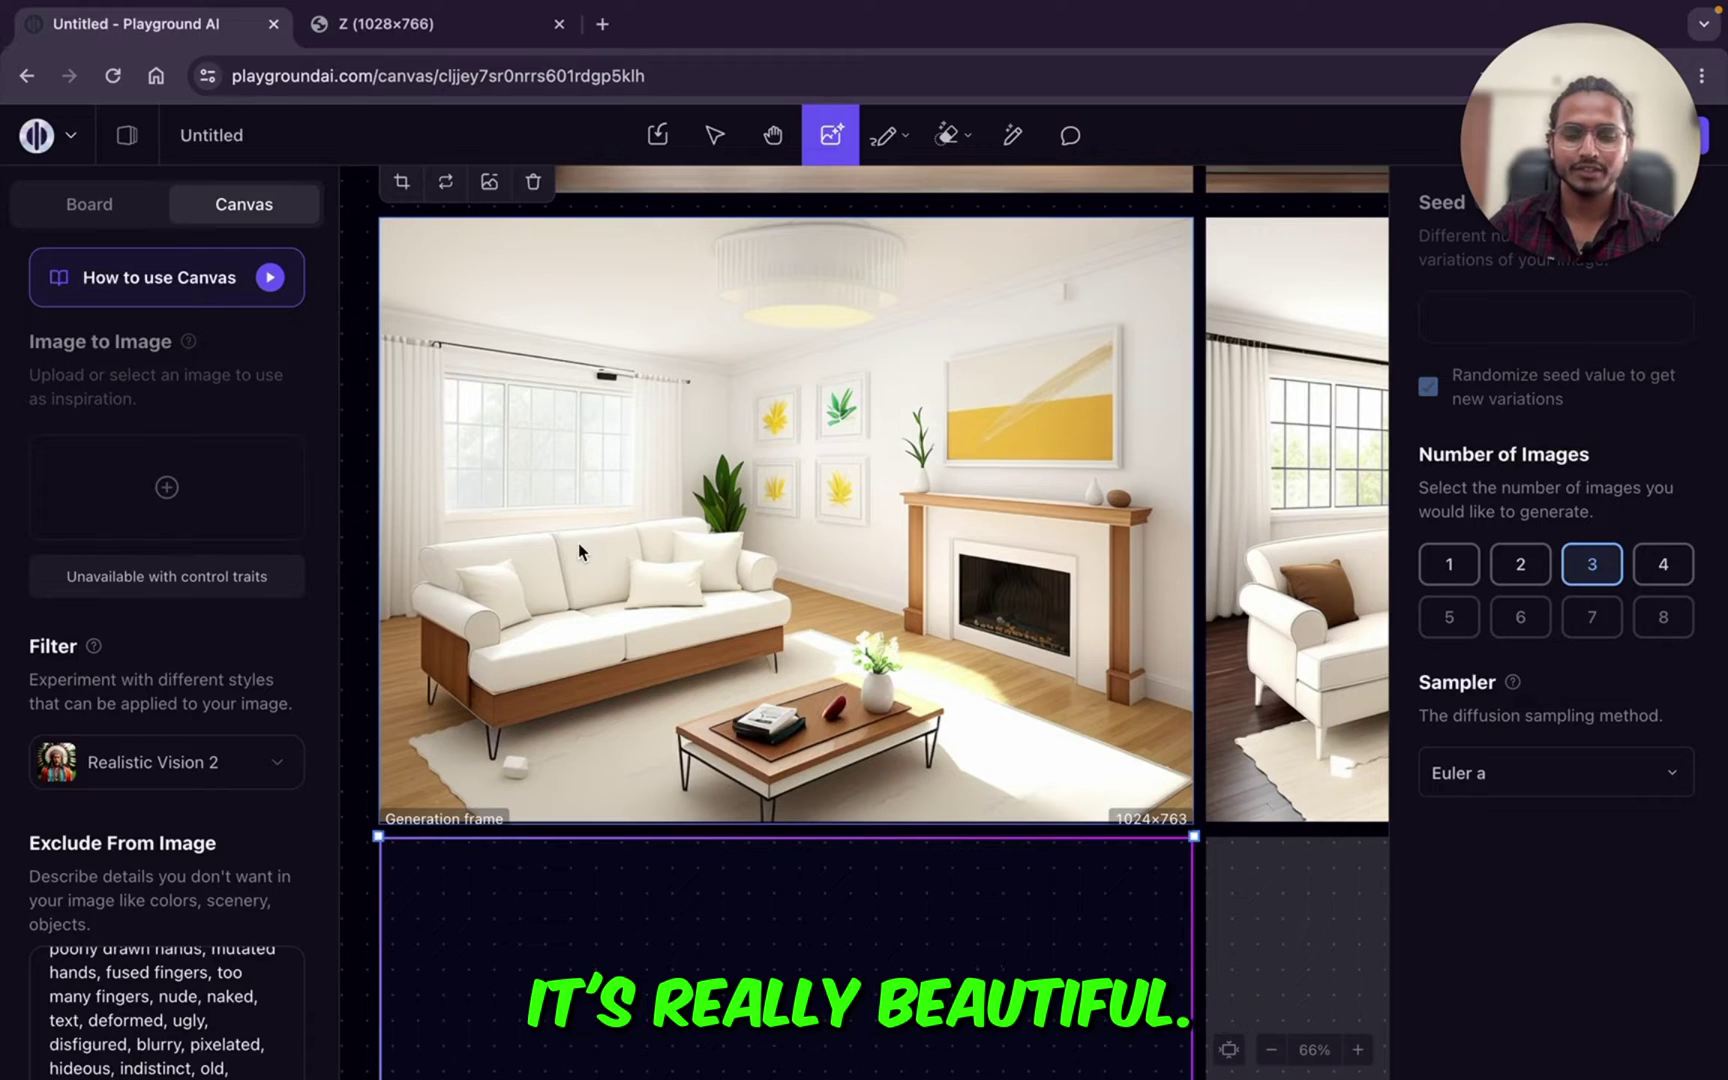
scroll(578, 543, "right", 10)
scroll(578, 543, "right", 6)
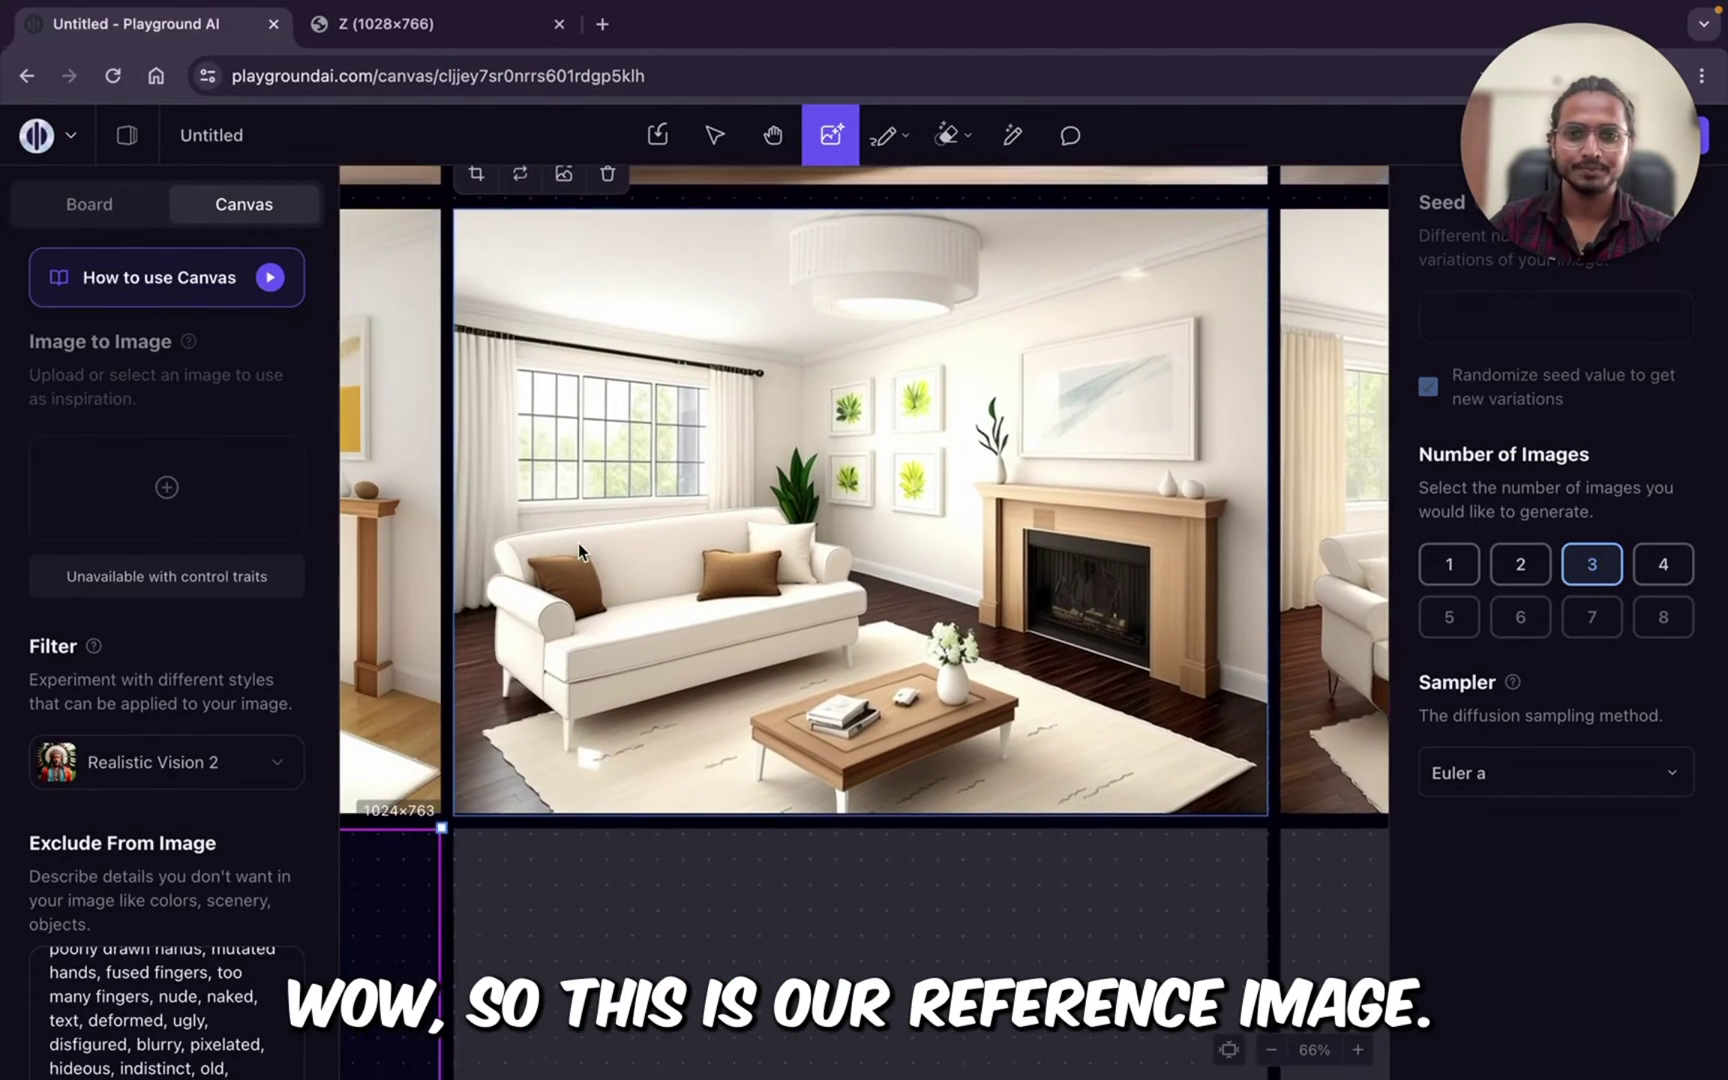
left_click(447, 22)
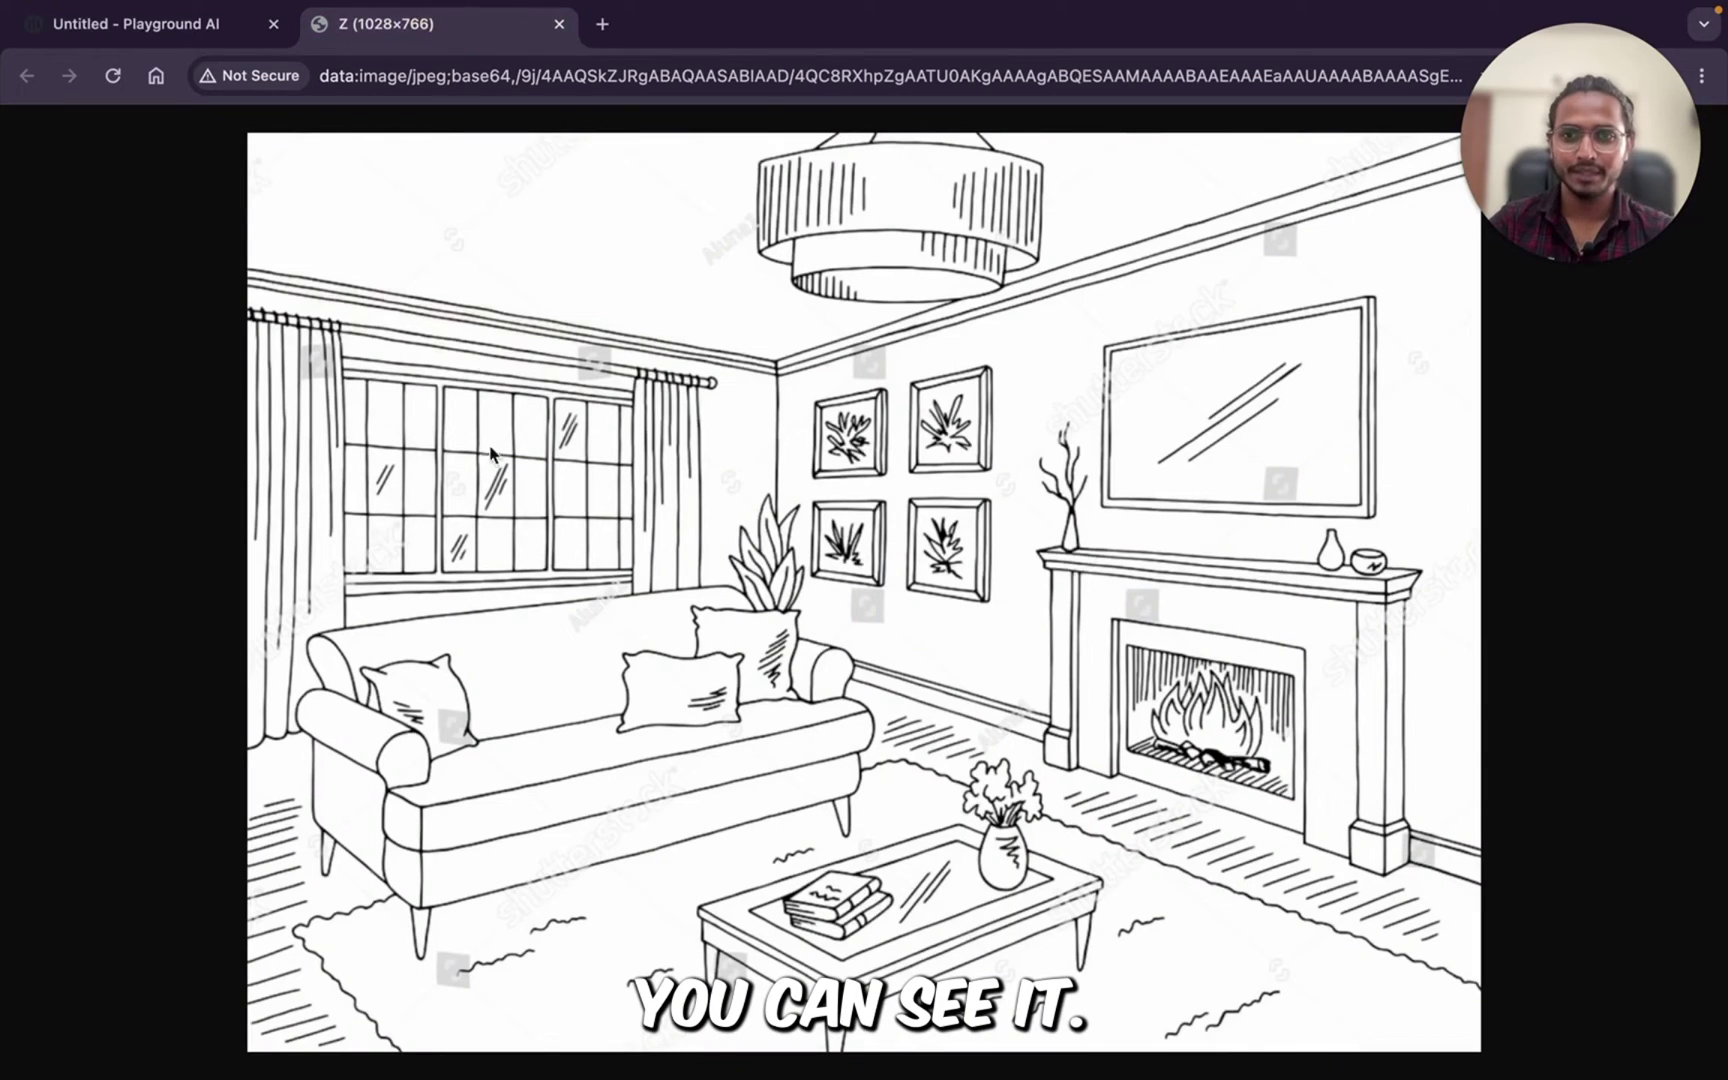
left_click(167, 28)
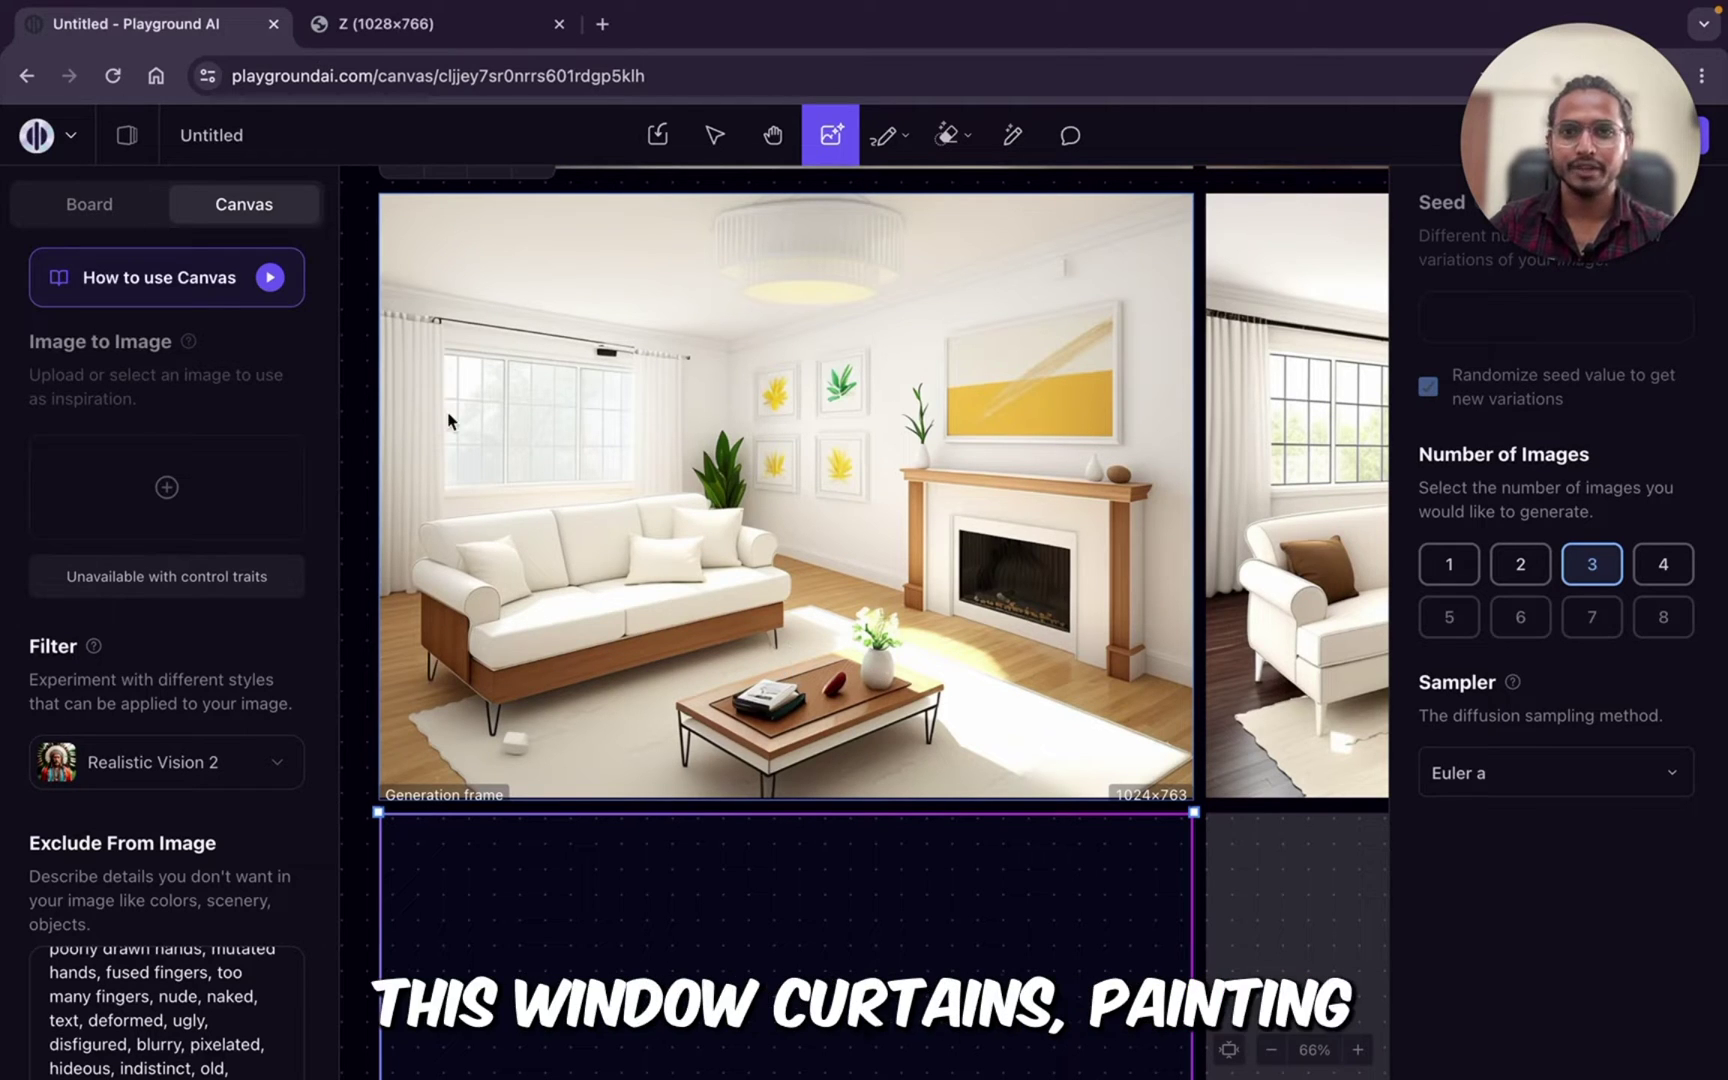
left_click(466, 28)
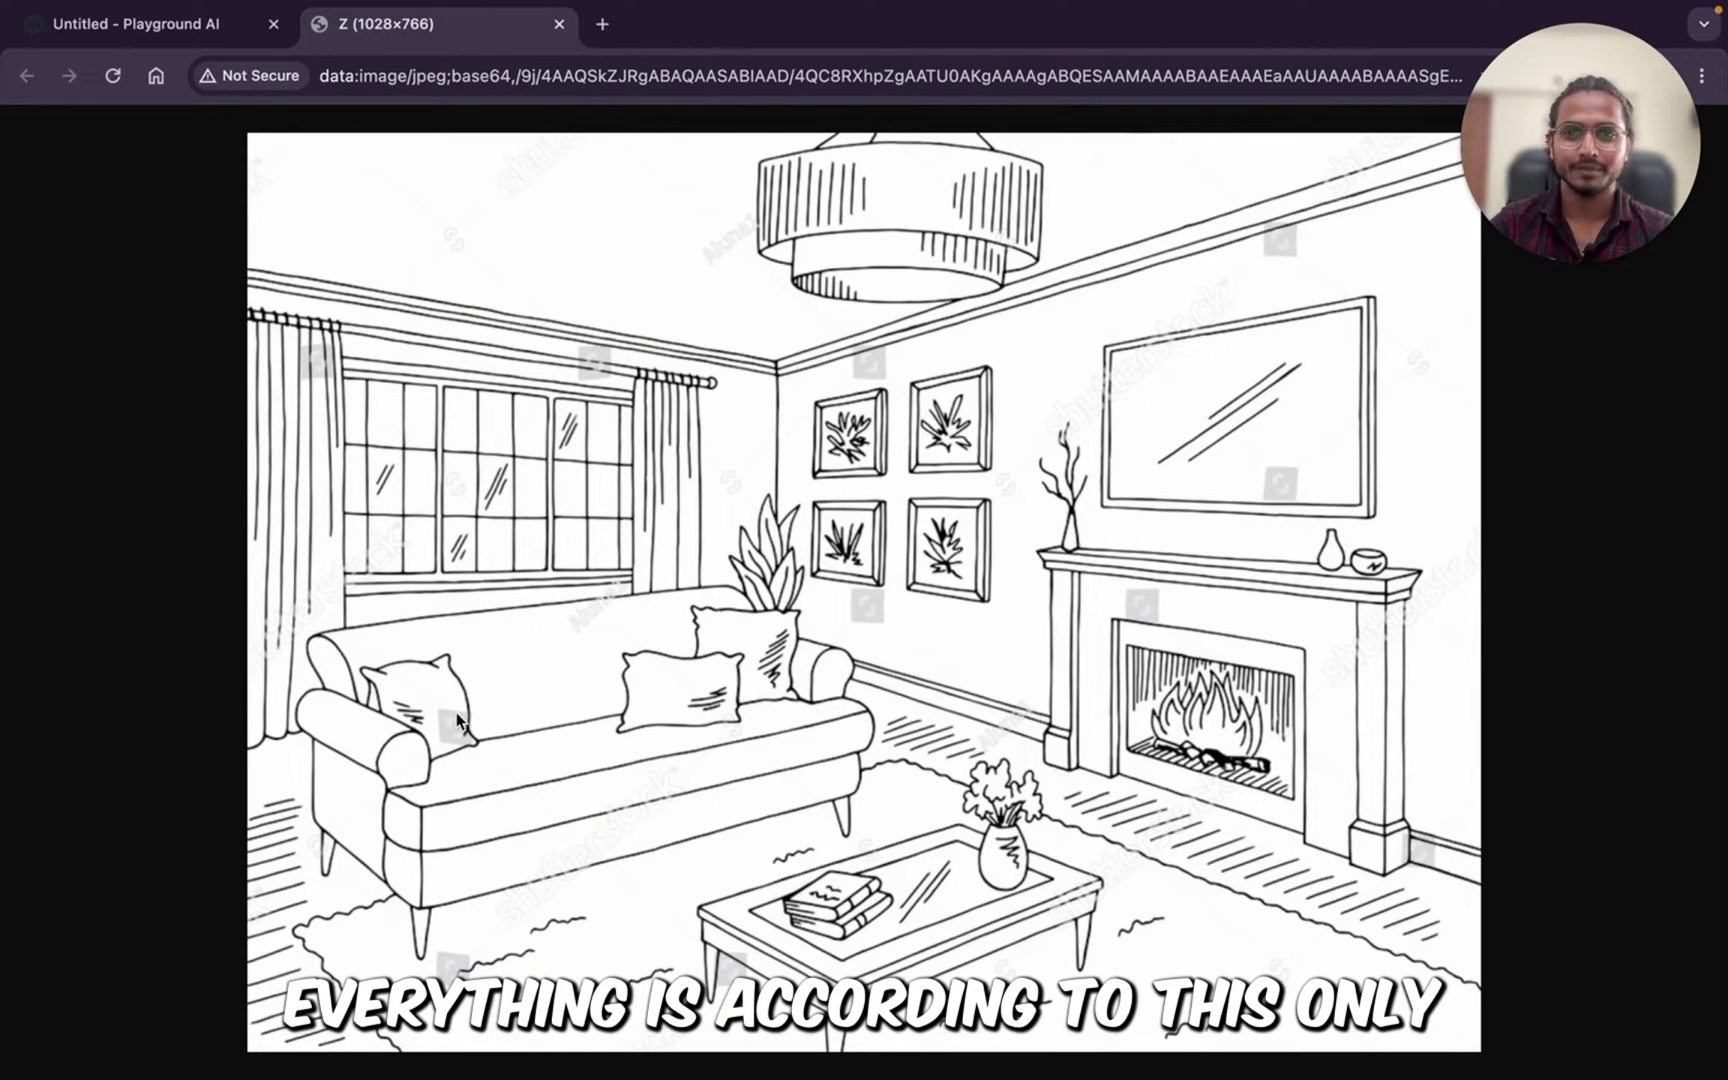
left_click(140, 28)
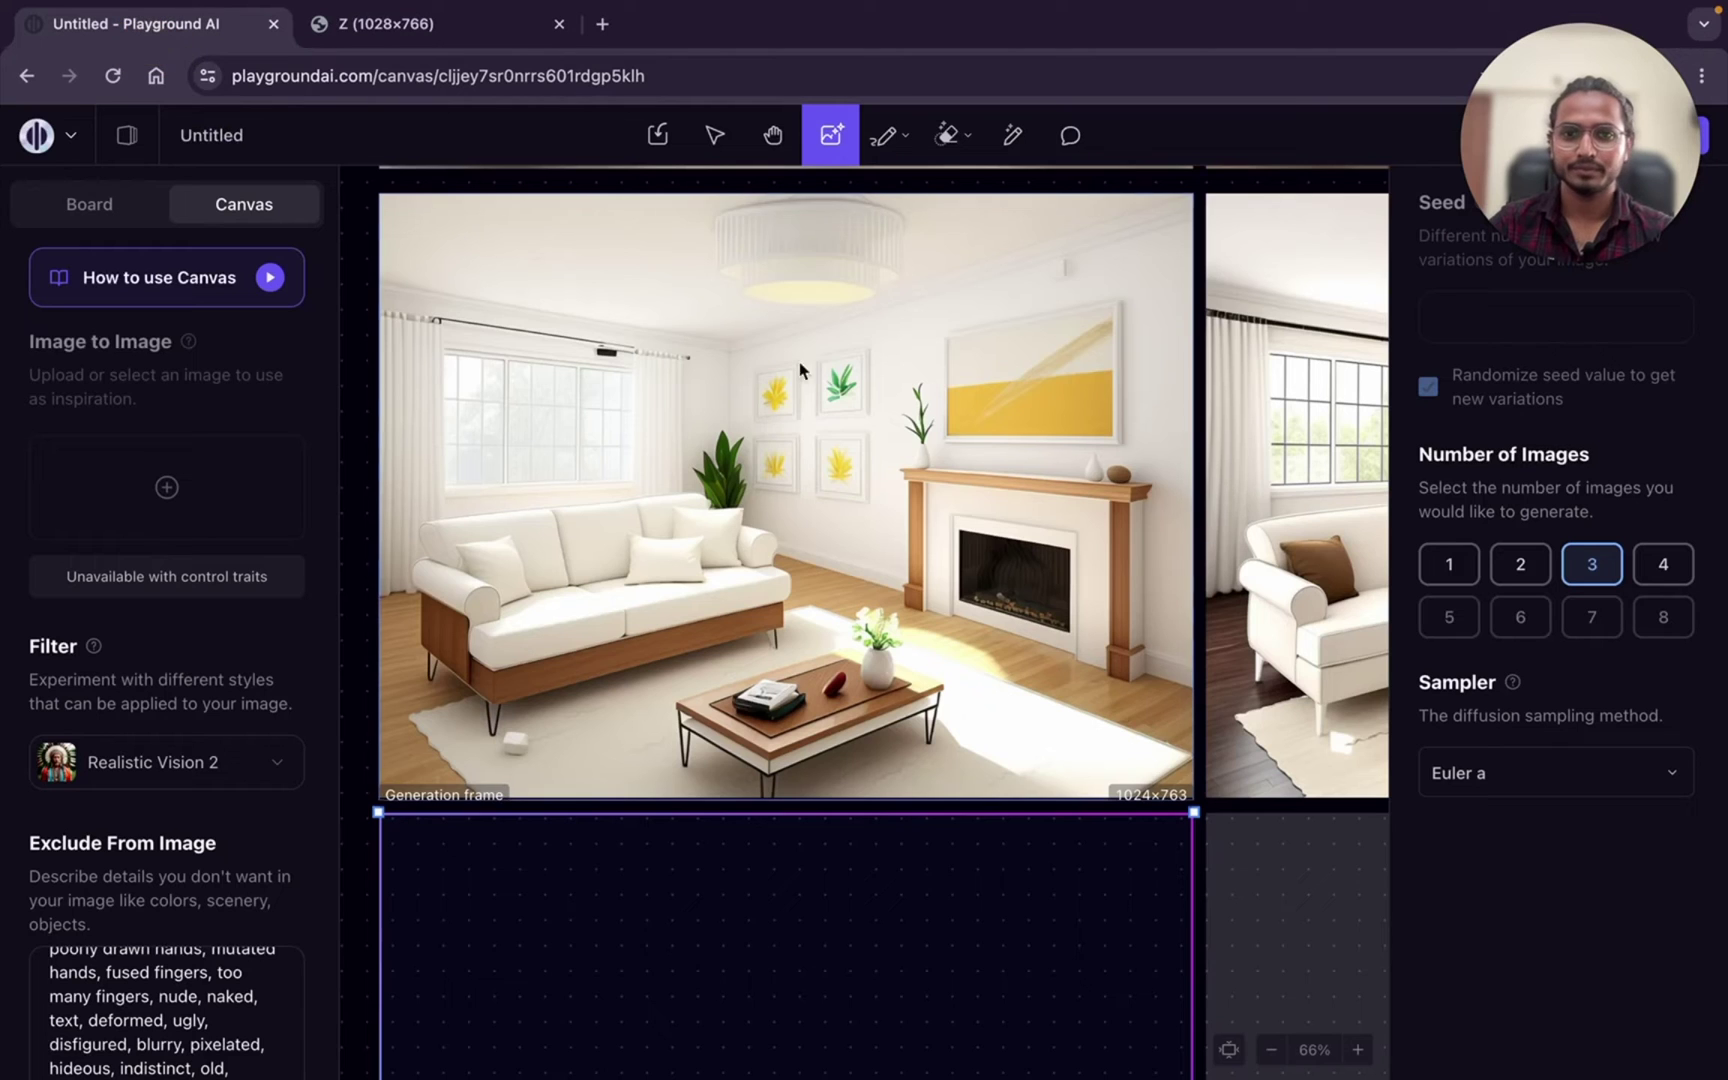
scroll(762, 600, "right", 5)
scroll(762, 600, "down", 5)
scroll(780, 597, "up", 5)
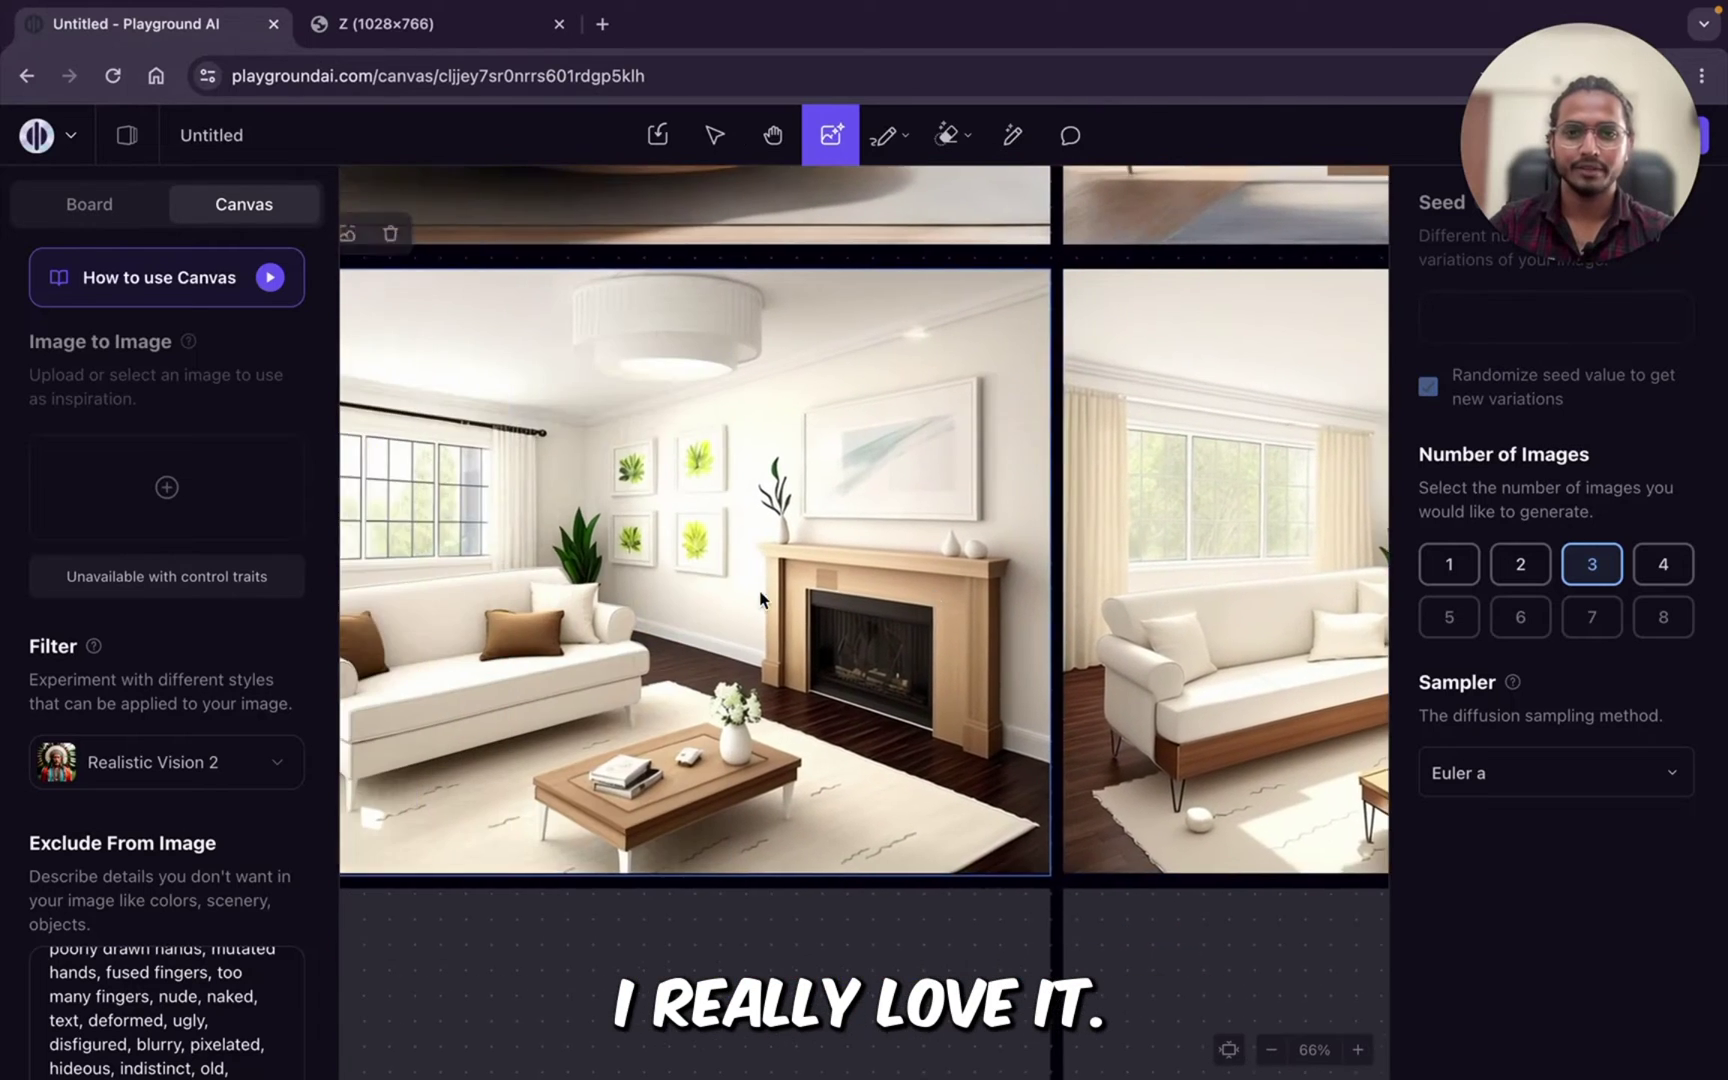
scroll(801, 593, "left", 2)
scroll(801, 593, "left", 3)
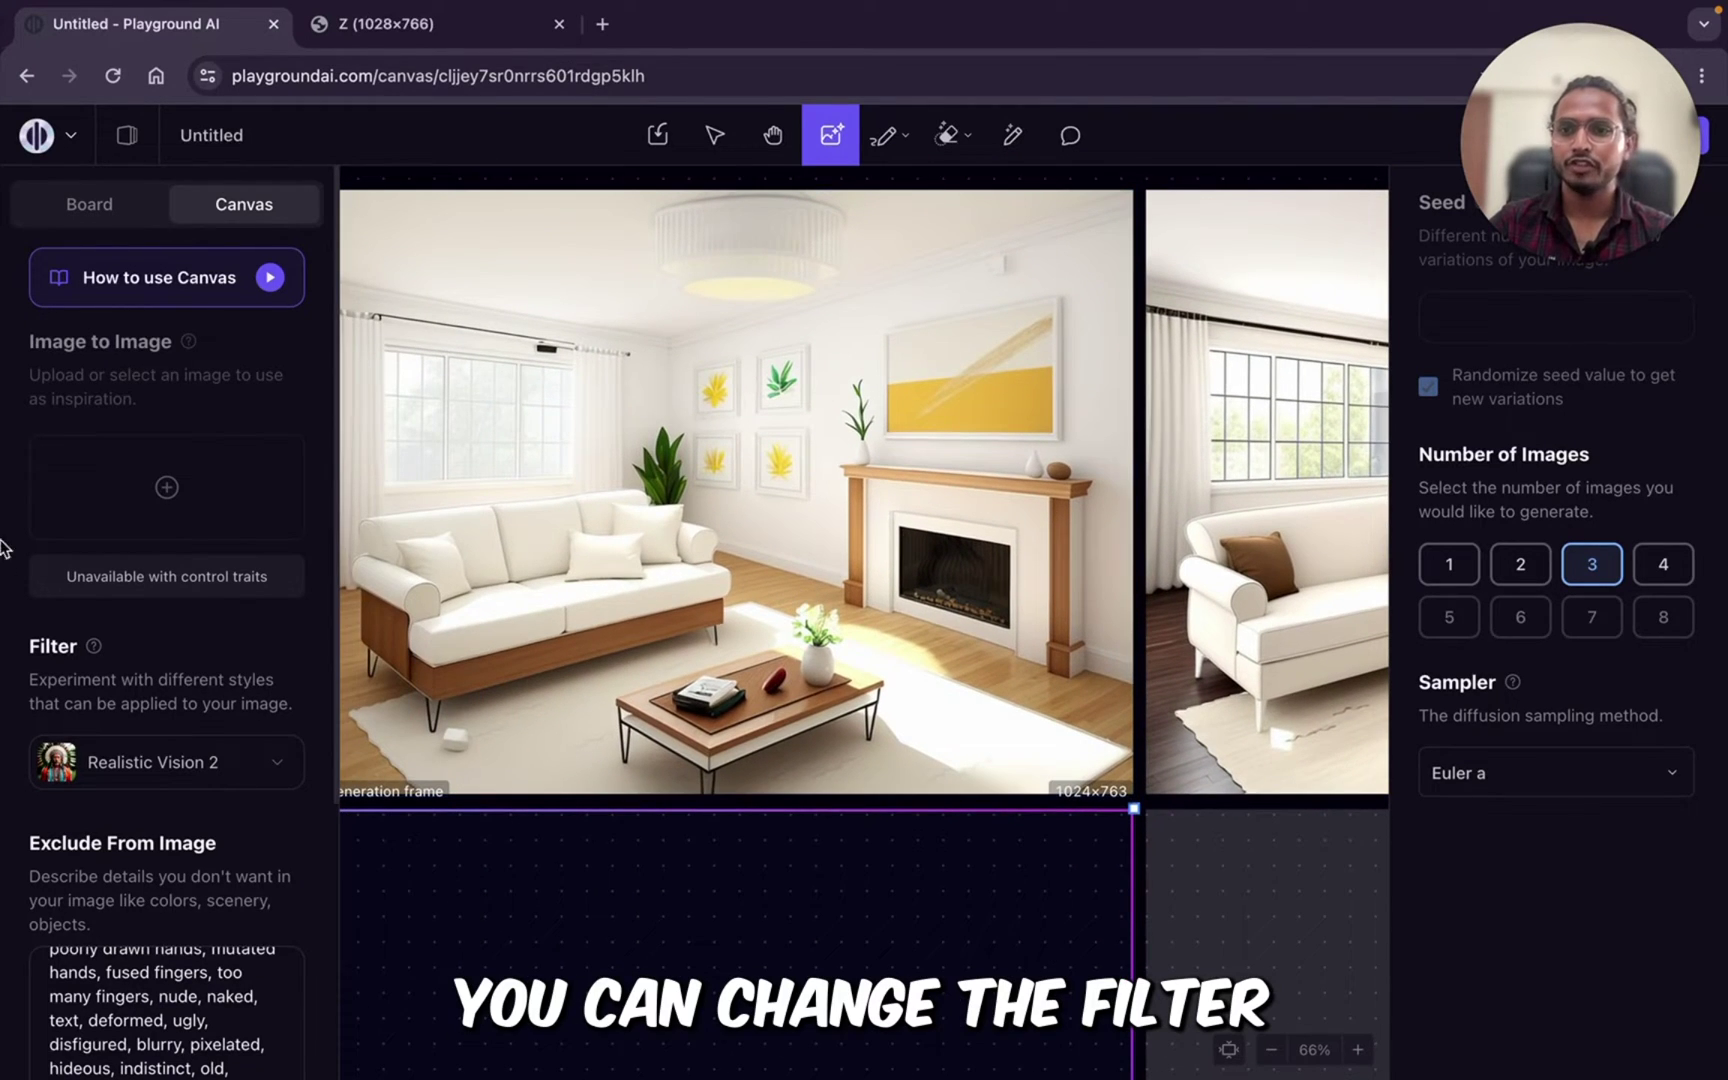
Step: Switch the style filter to Lush illumination, found by searching 'lu'
scroll(90, 602, "down", 3)
left_click(116, 632)
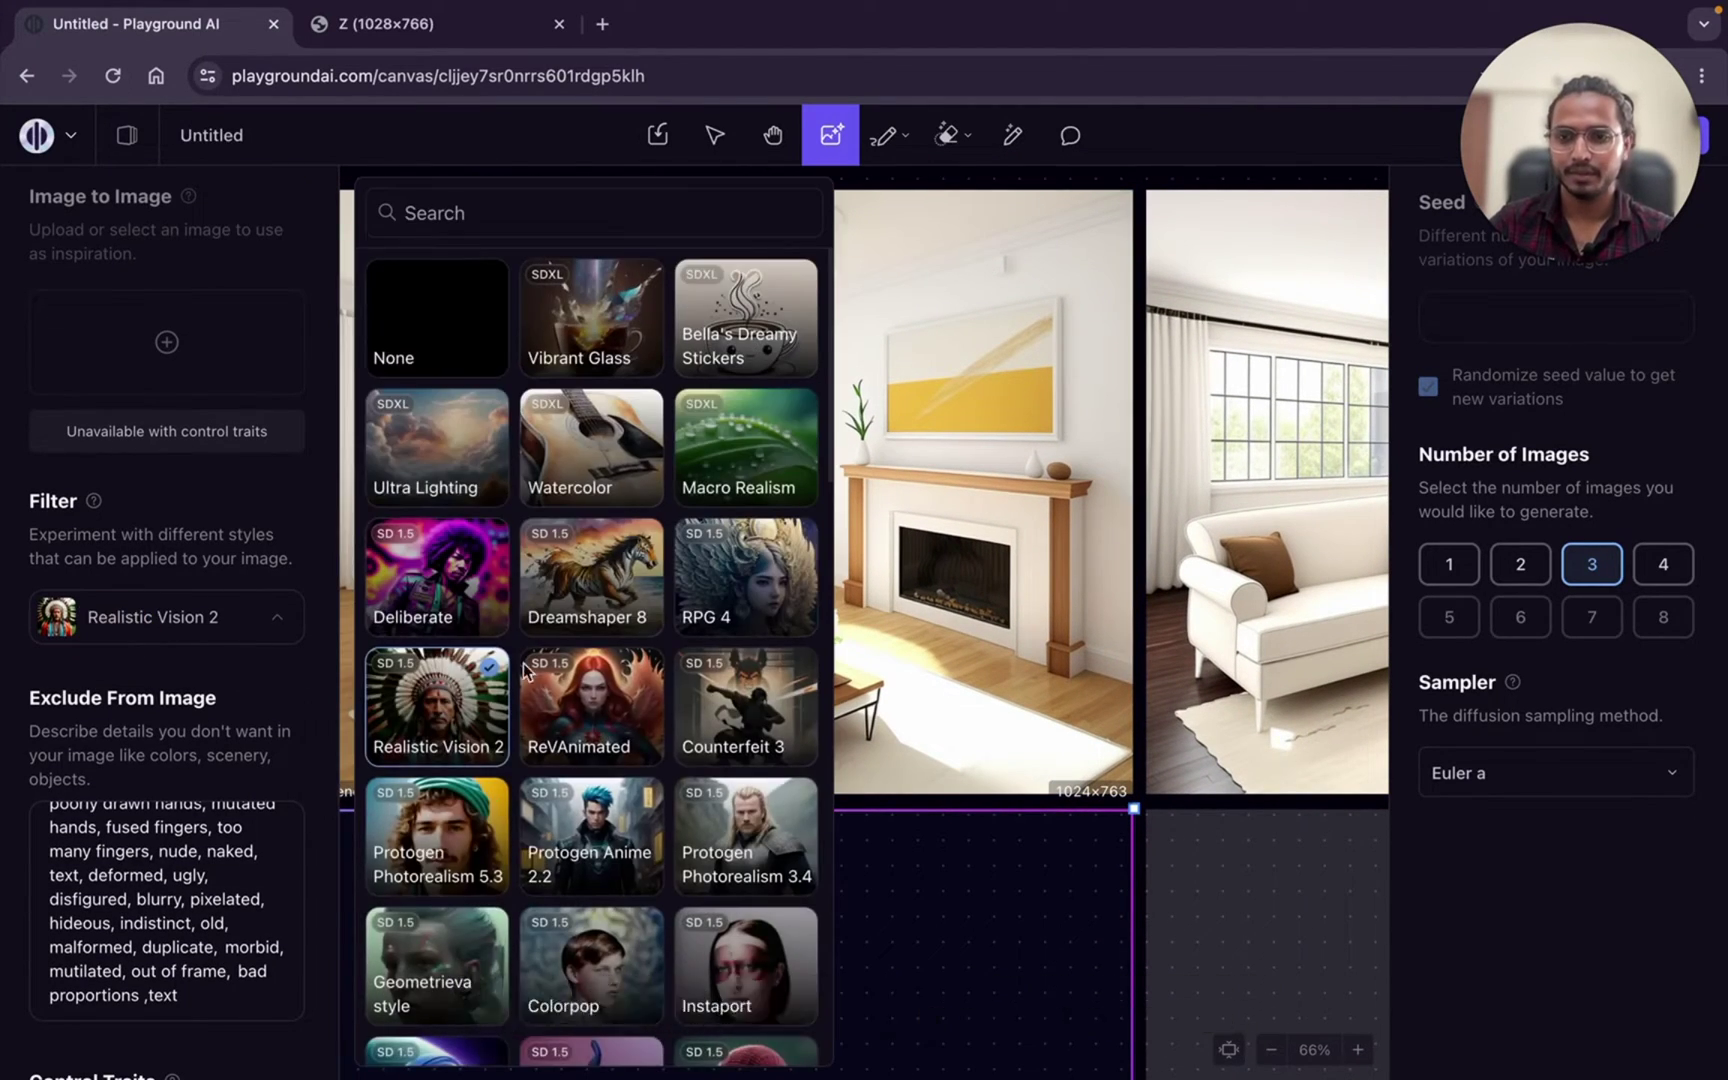
scroll(504, 712, "down", 5)
scroll(504, 712, "down", 3)
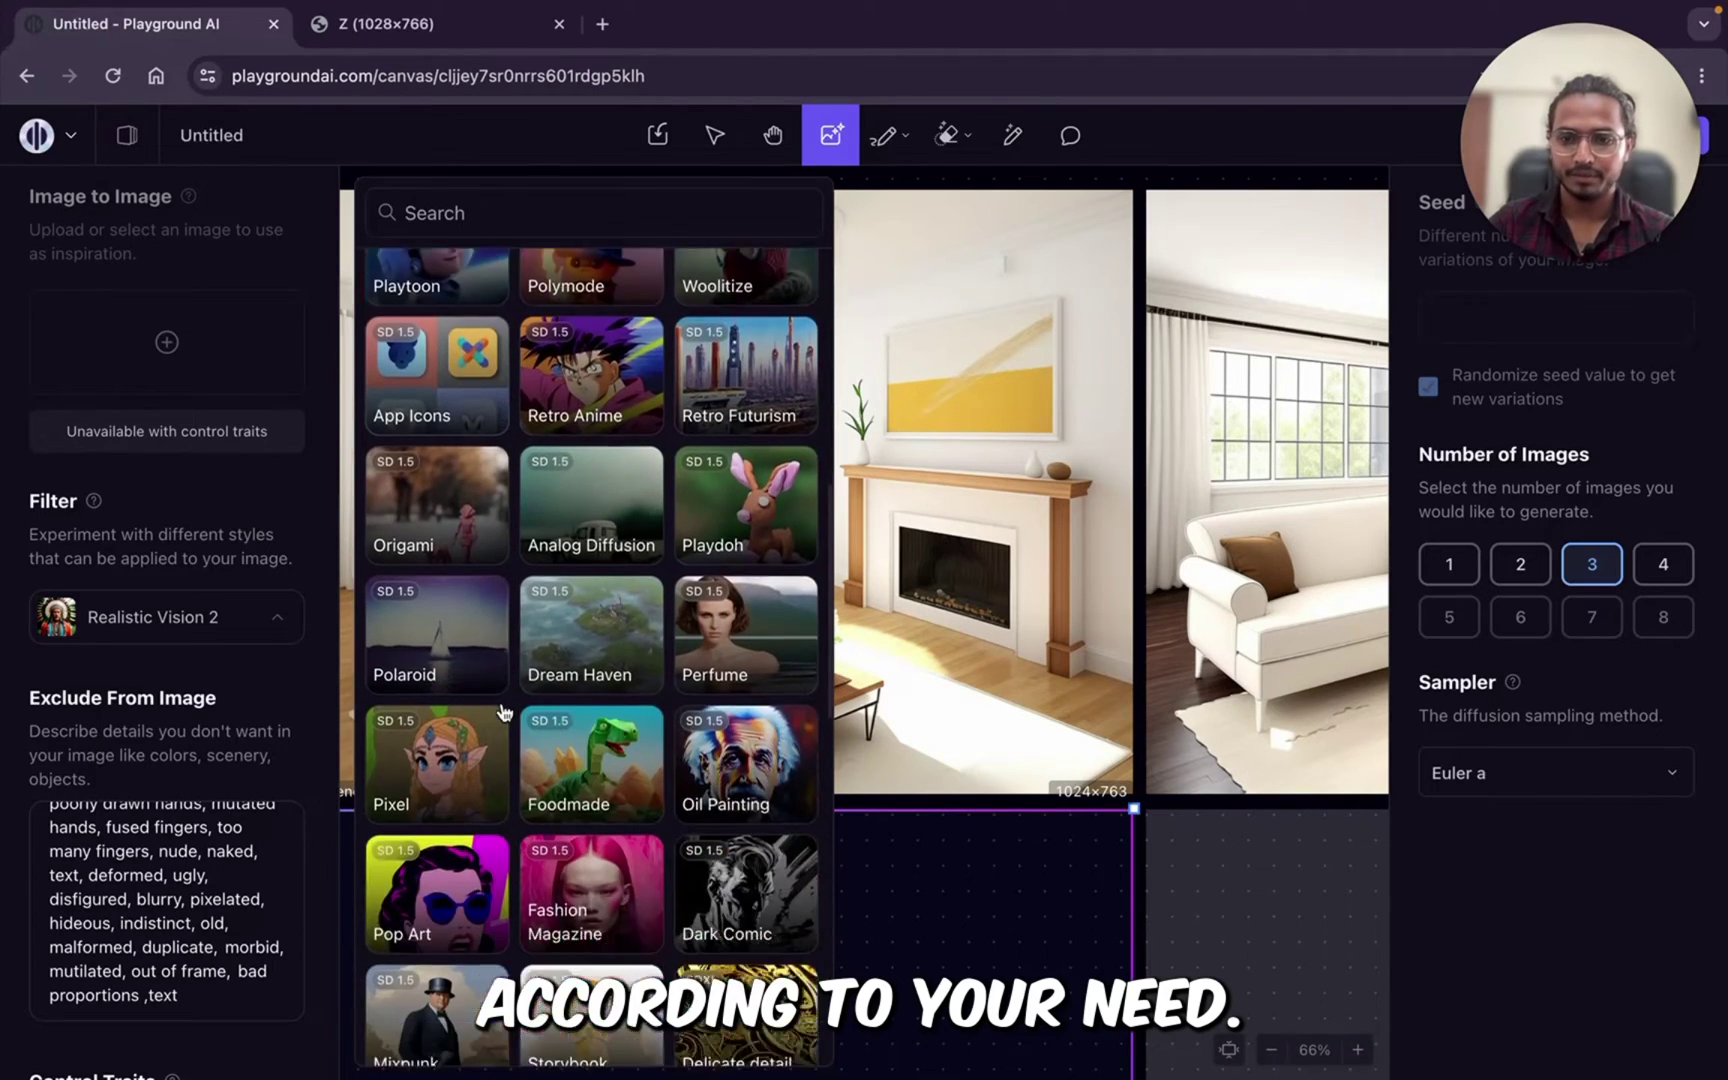
scroll(504, 712, "up", 10)
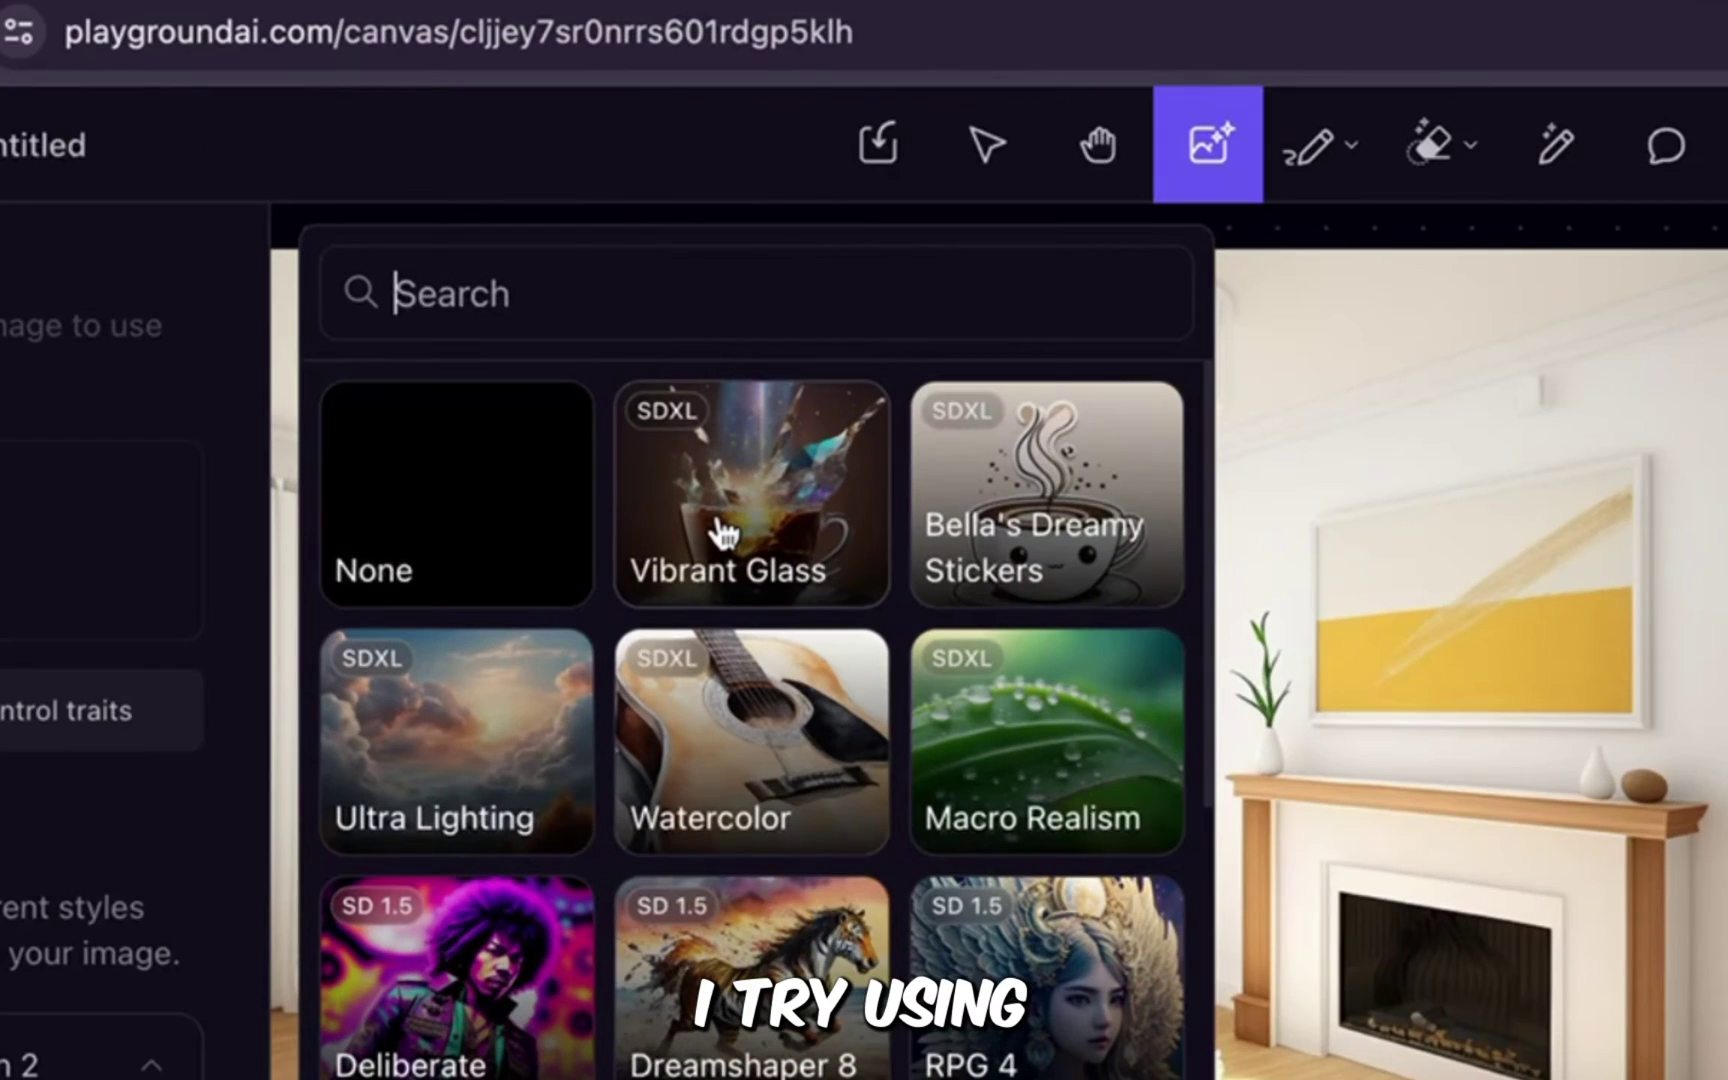
type("lus")
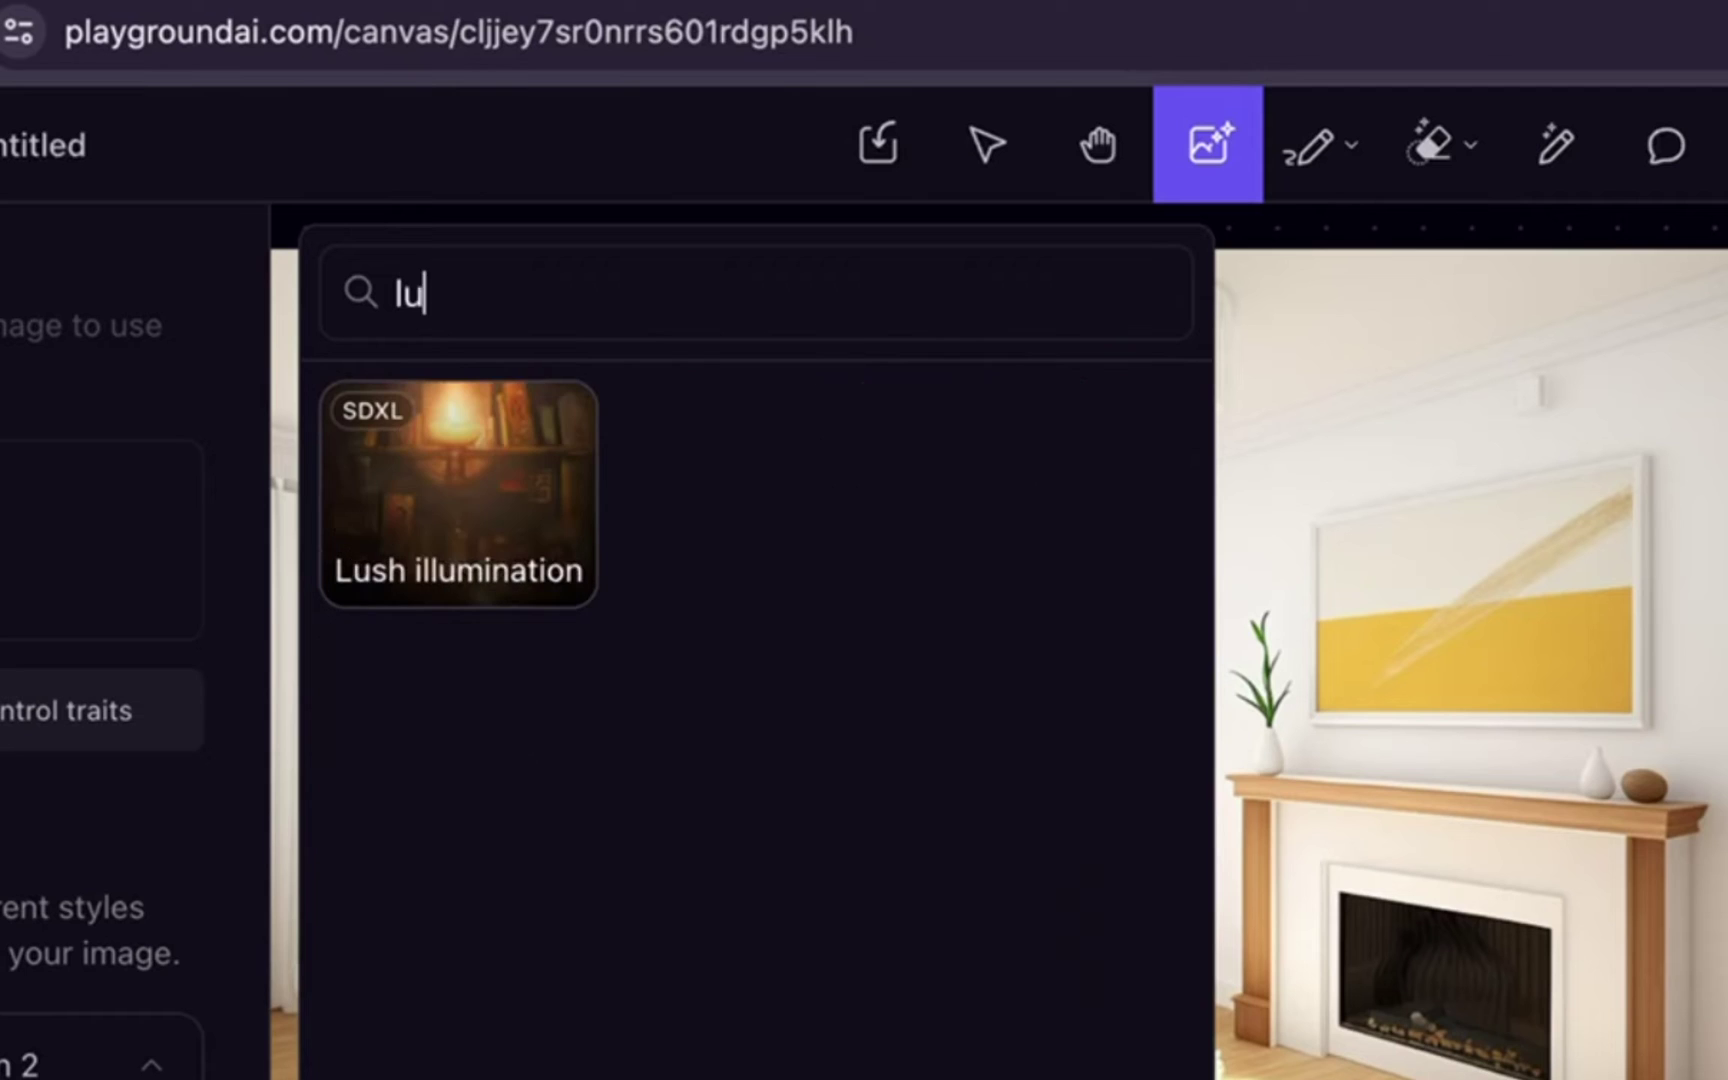
left_click(355, 567)
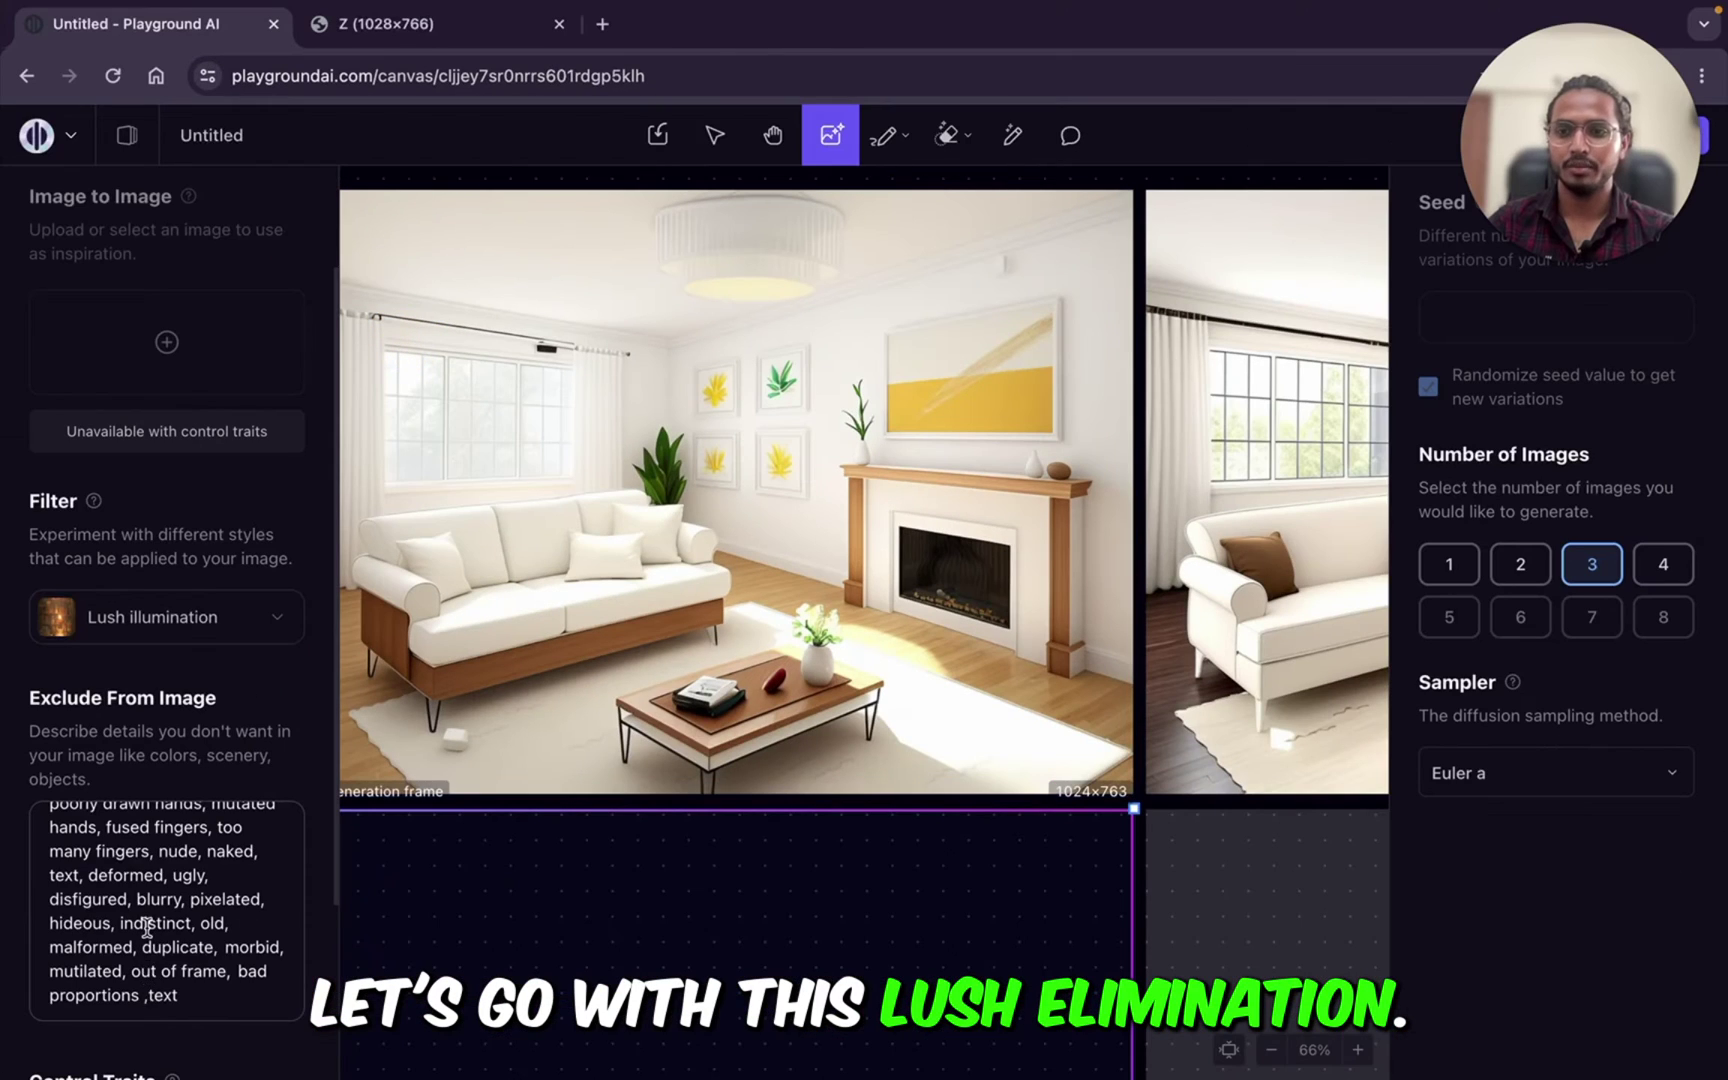
Step: Start a new living-room generation with the Lush illumination filter
scroll(147, 928, "down", 4)
scroll(725, 802, "down", 5)
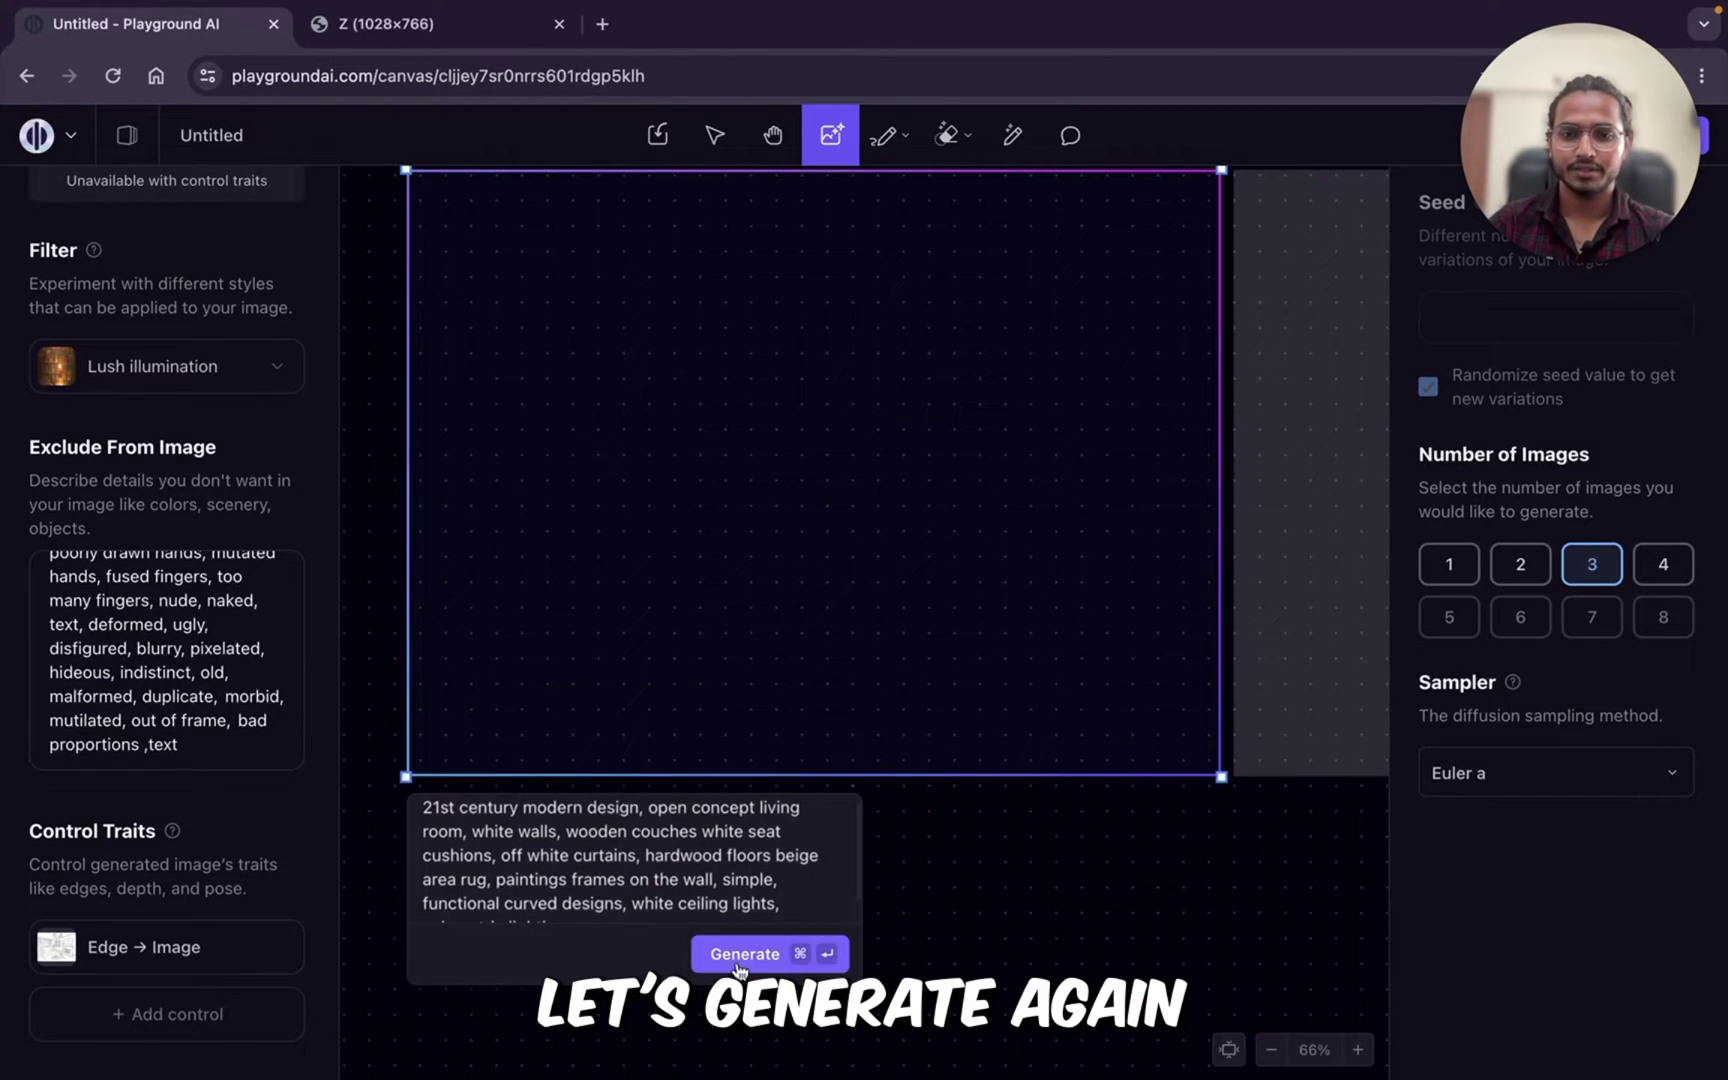
left_click(735, 955)
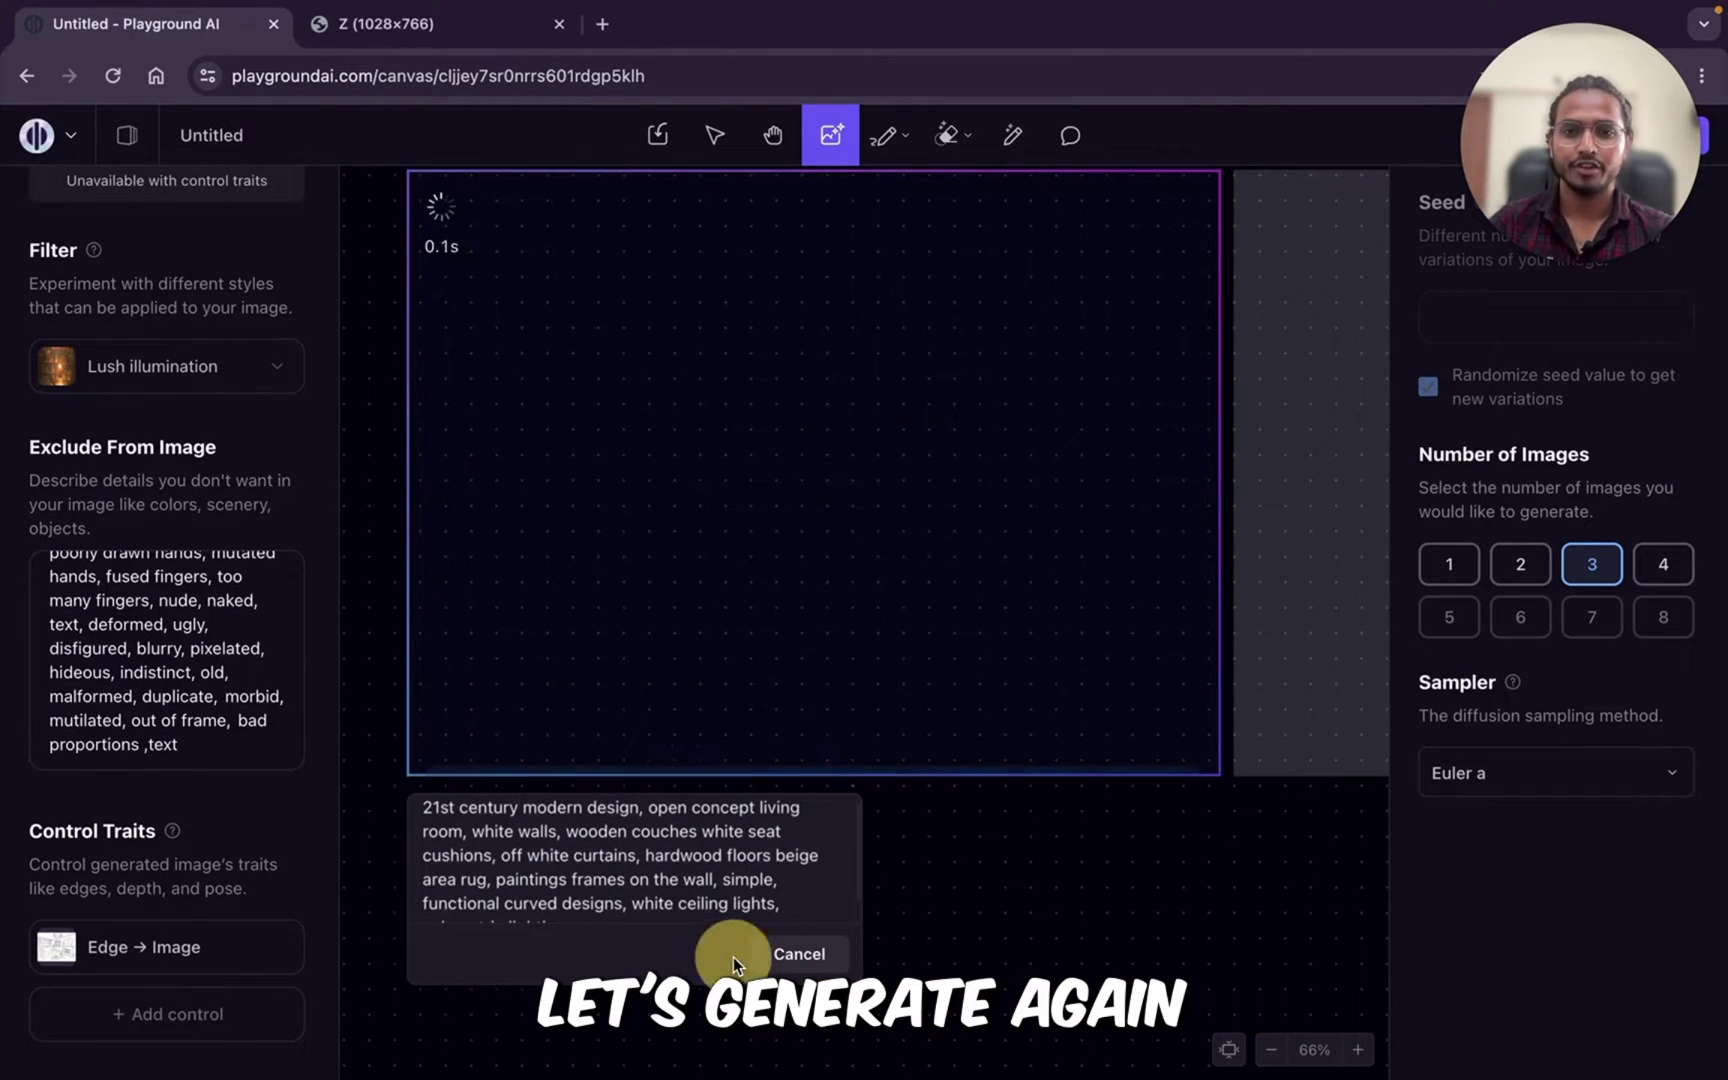
Step: Zoom out to see all renders and select the third white living room
left_click(1285, 1051)
left_click(1285, 1051)
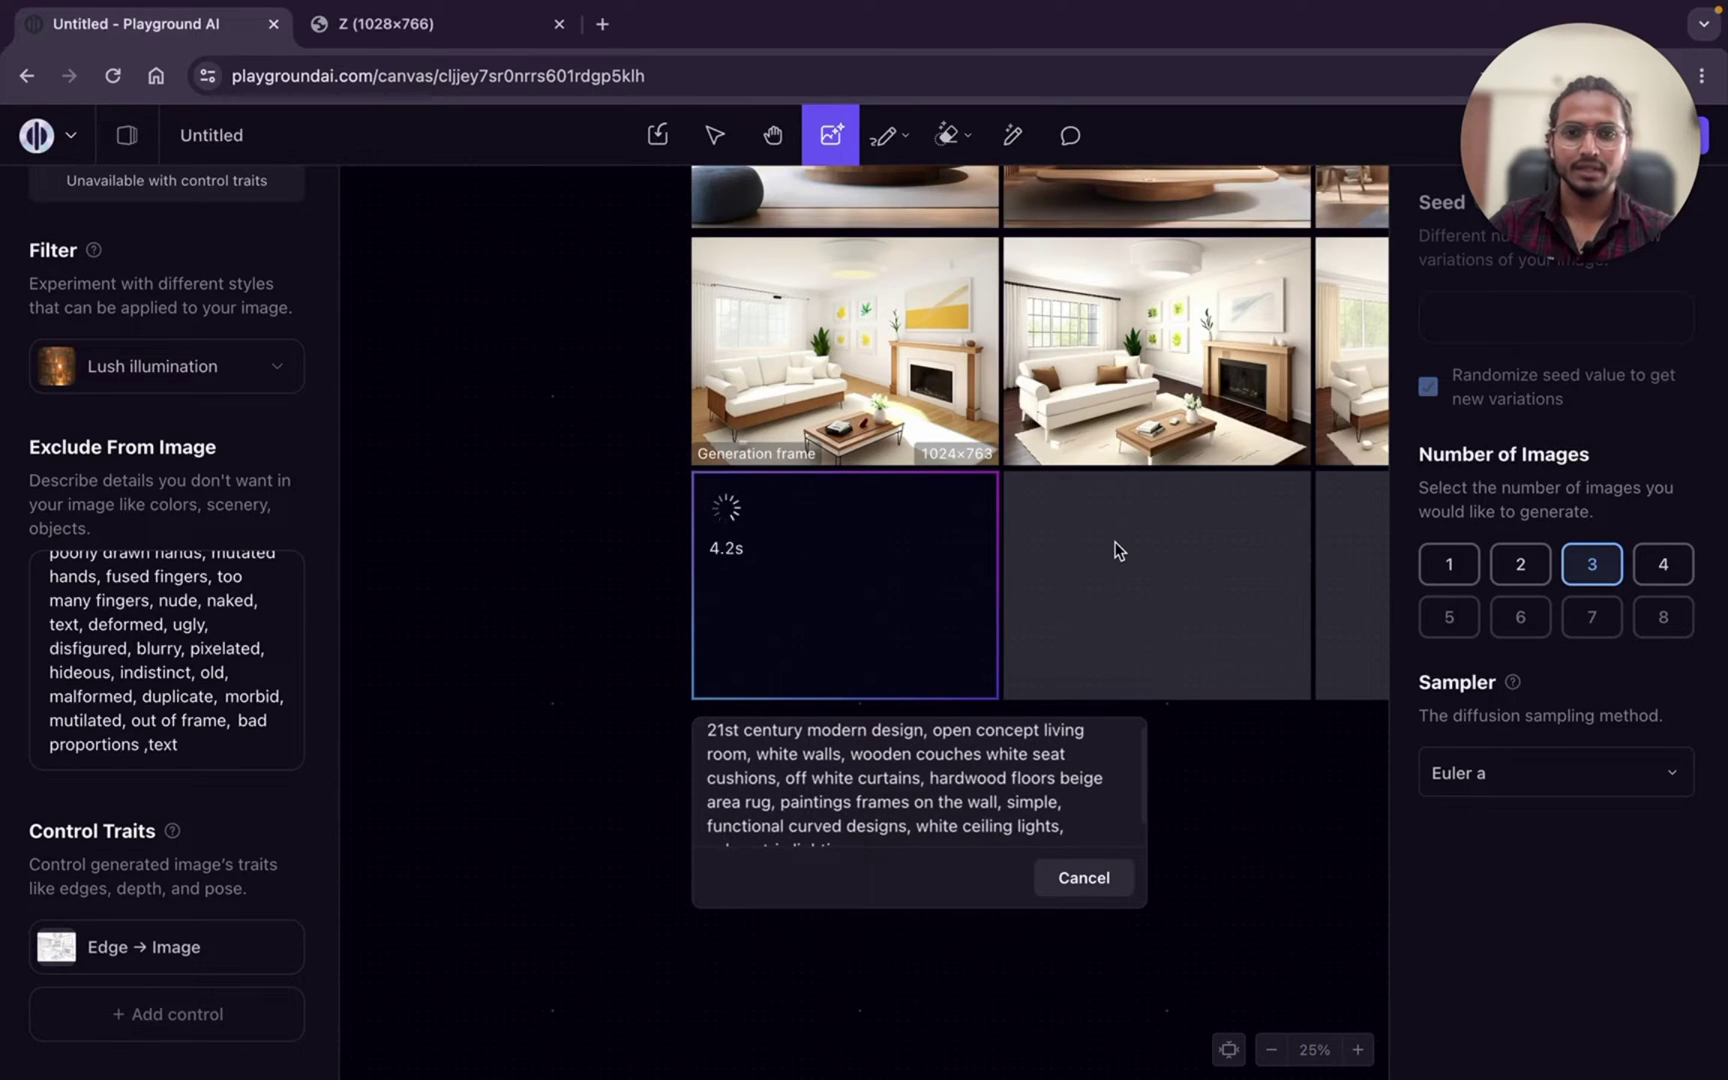
scroll(1115, 541, "left", 5)
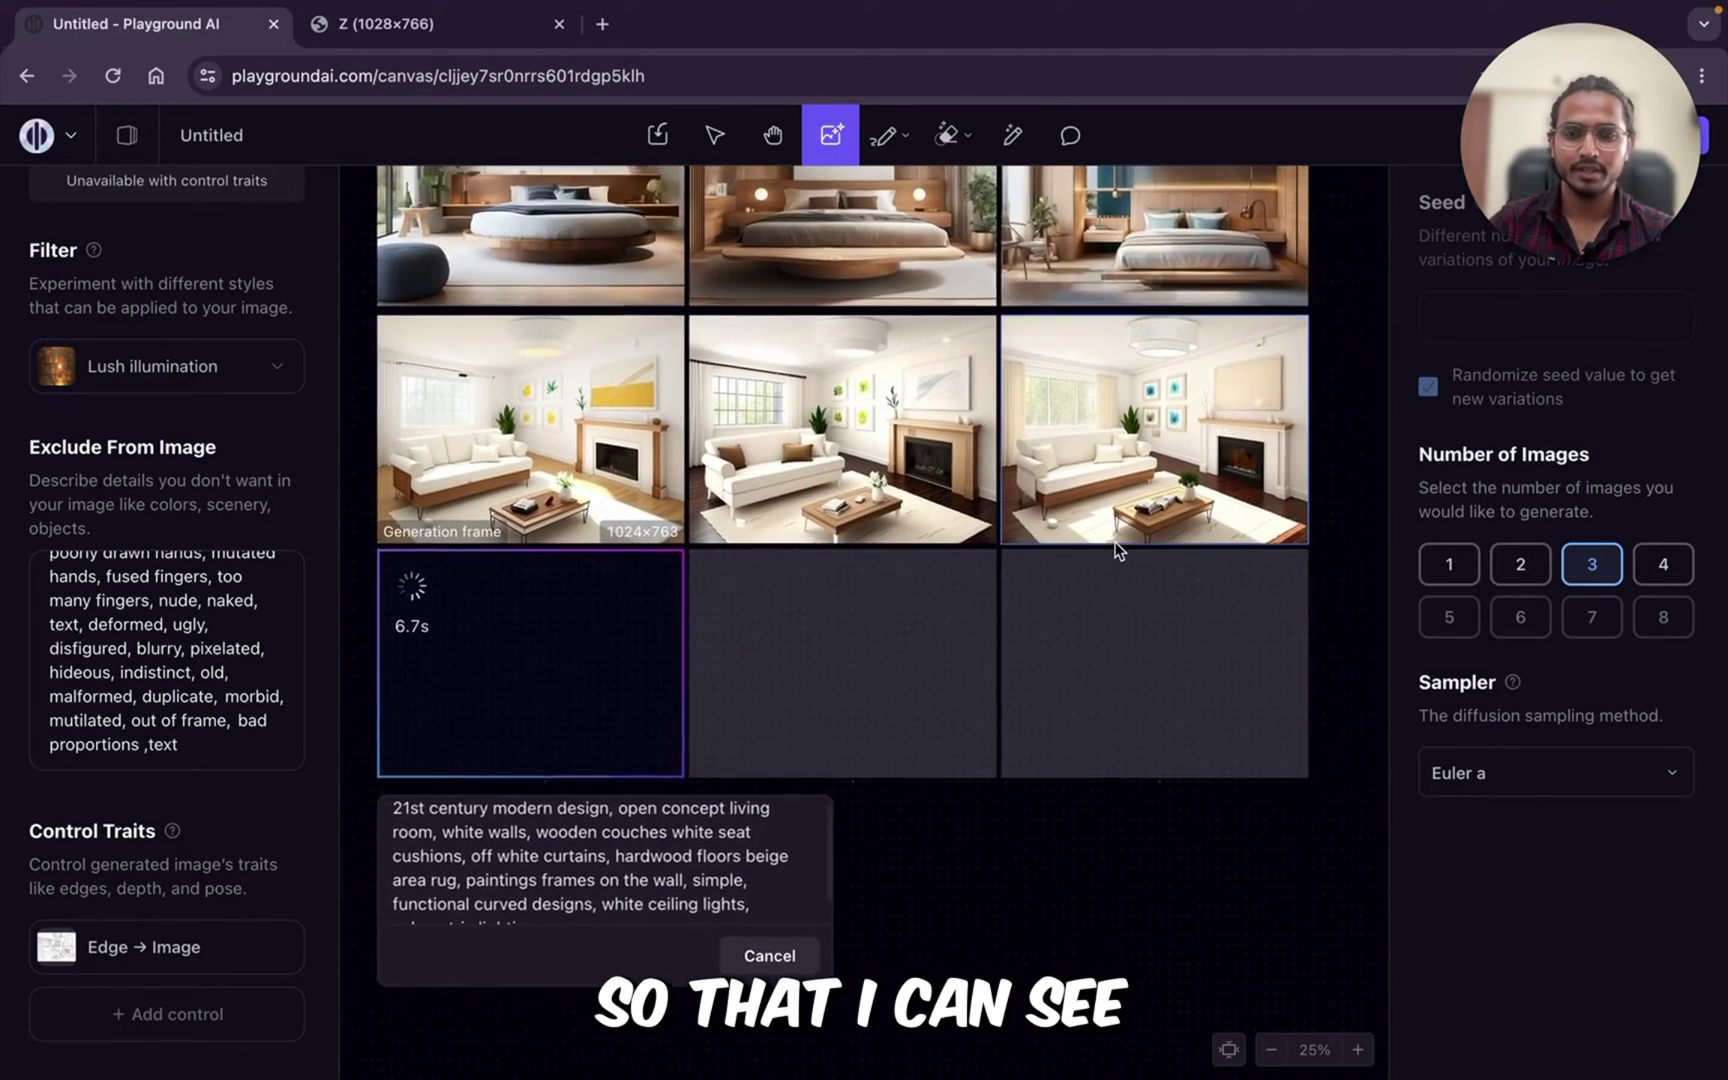
left_click(1115, 535)
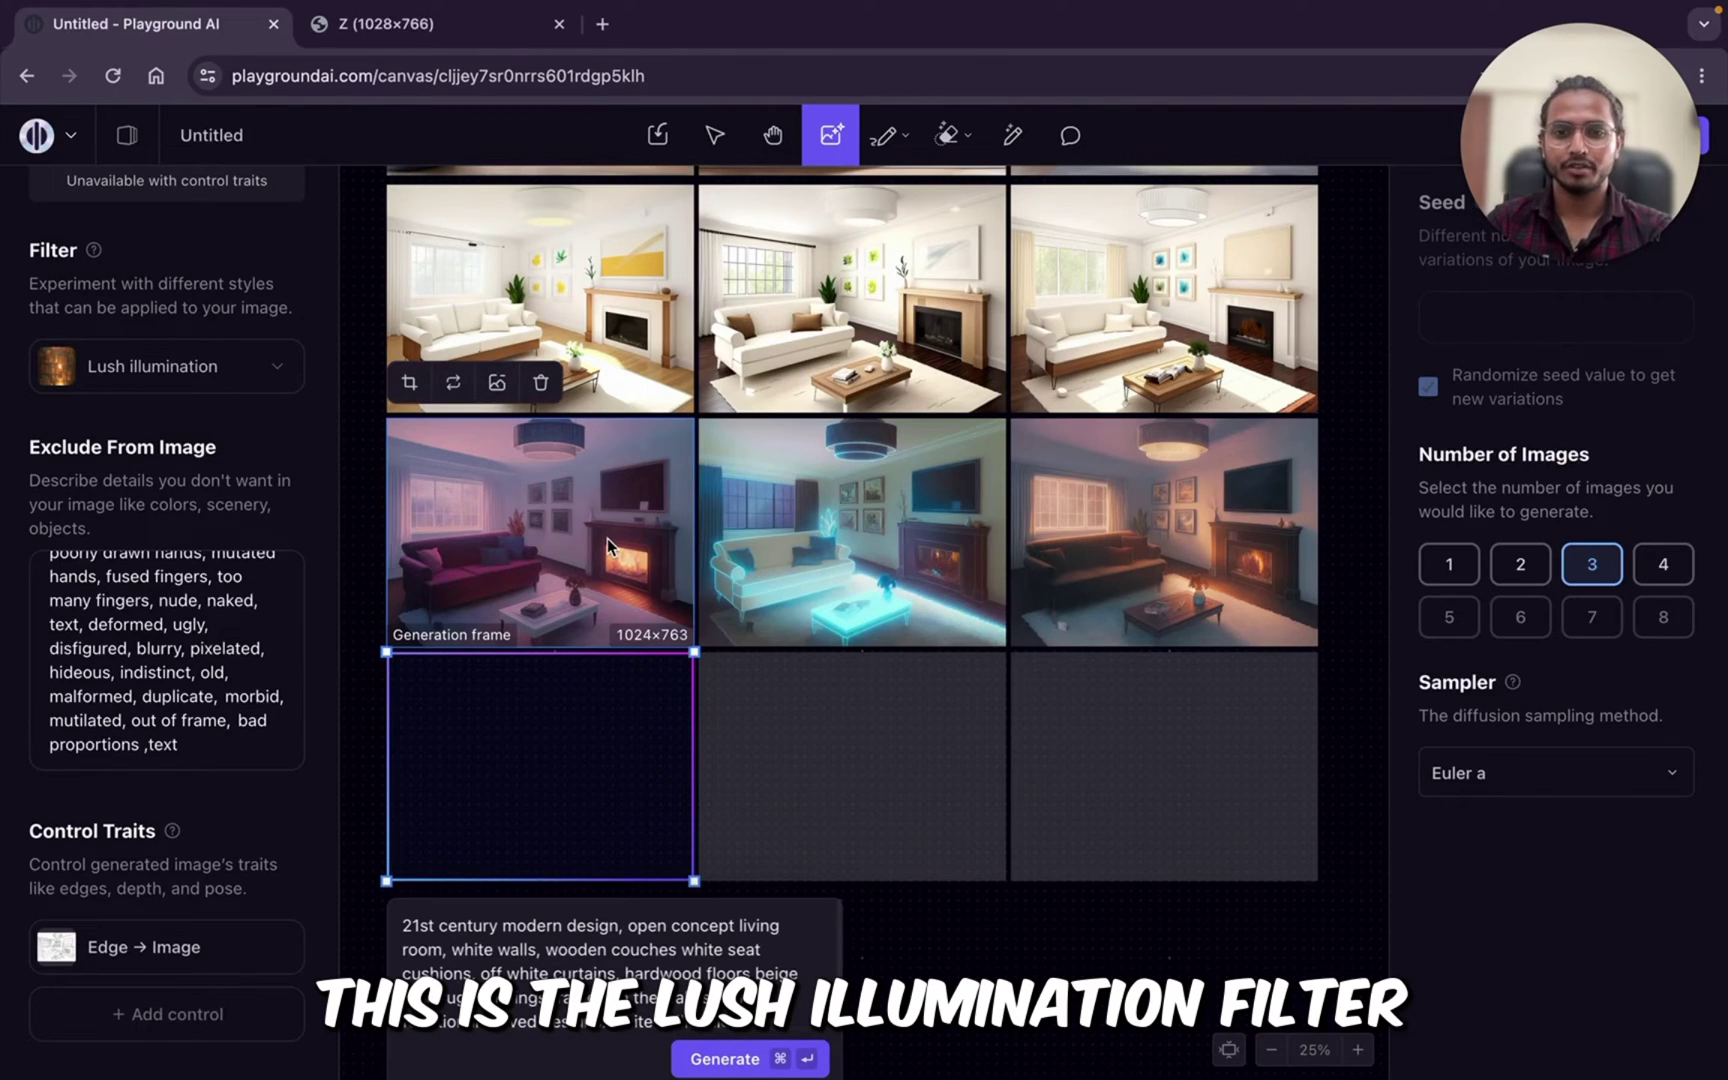
Step: Zoom in to 50% and inspect the white room with brown cushions
scroll(684, 566, "left", 1)
left_click(1356, 1043)
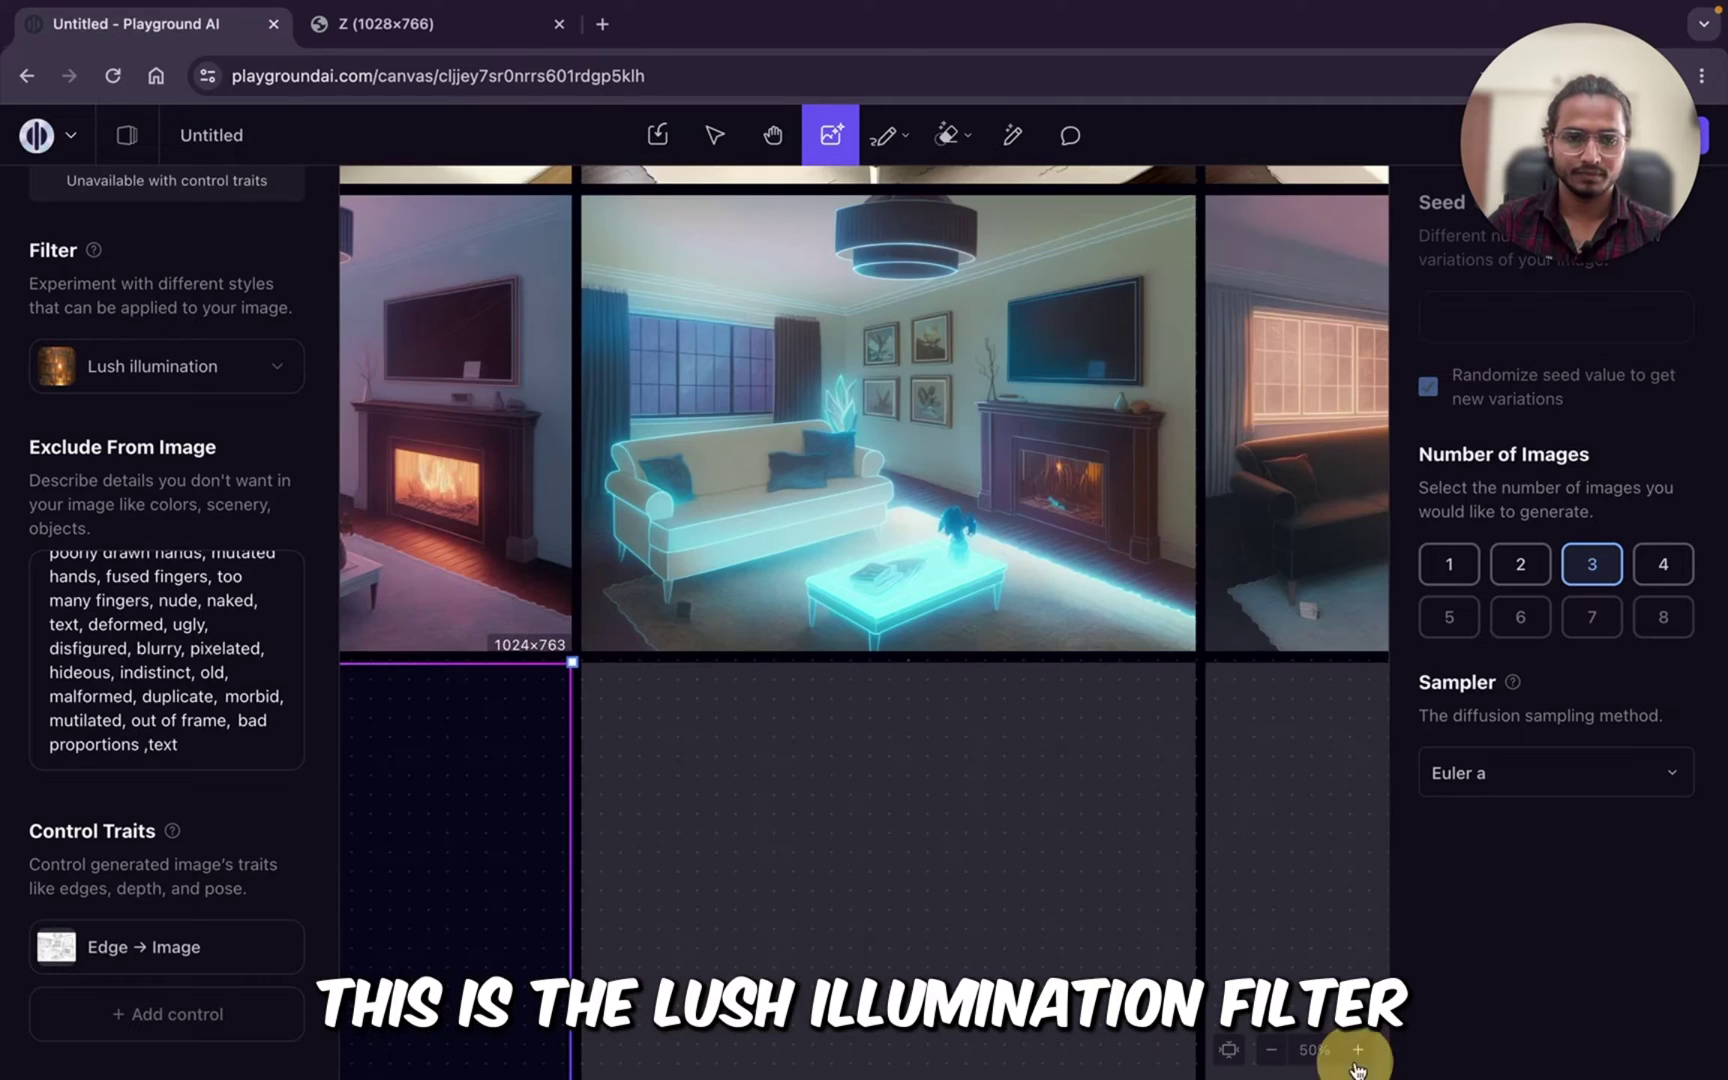
scroll(988, 885, "down", 3)
scroll(988, 885, "up", 3)
scroll(988, 883, "right", 7)
scroll(988, 883, "down", 1)
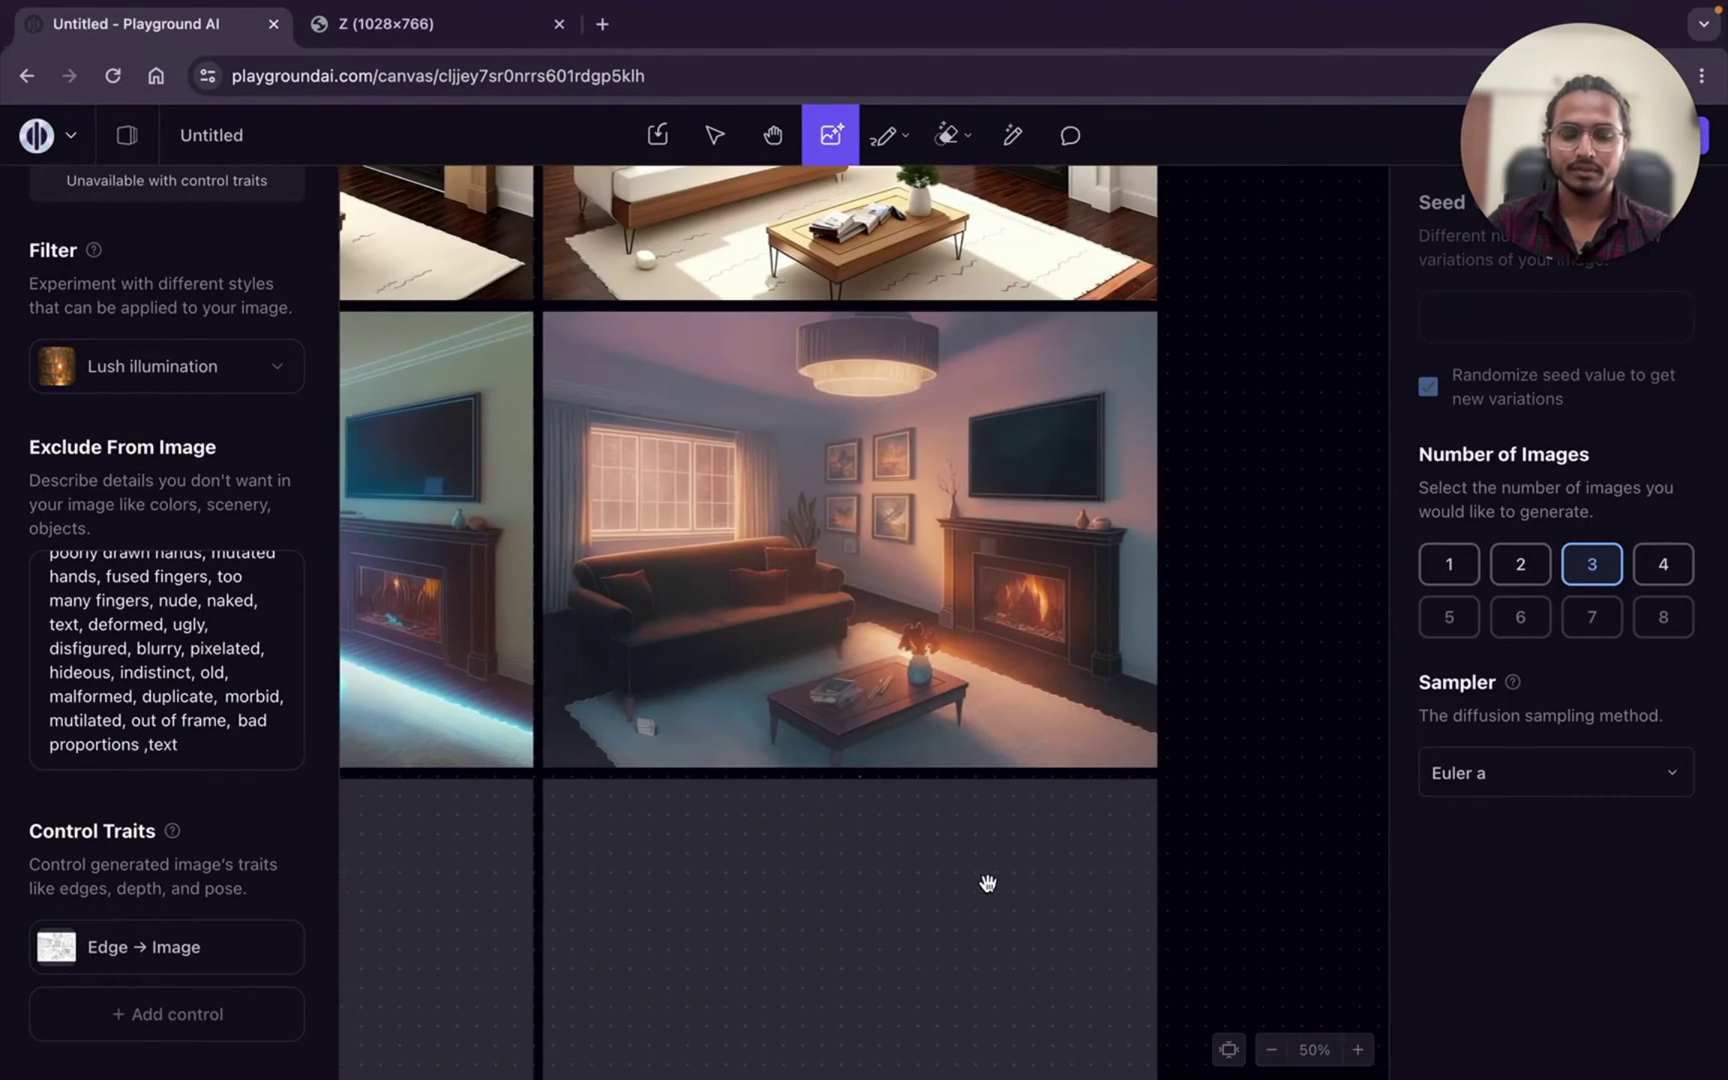
scroll(774, 819, "left", 10)
scroll(774, 819, "up", 3)
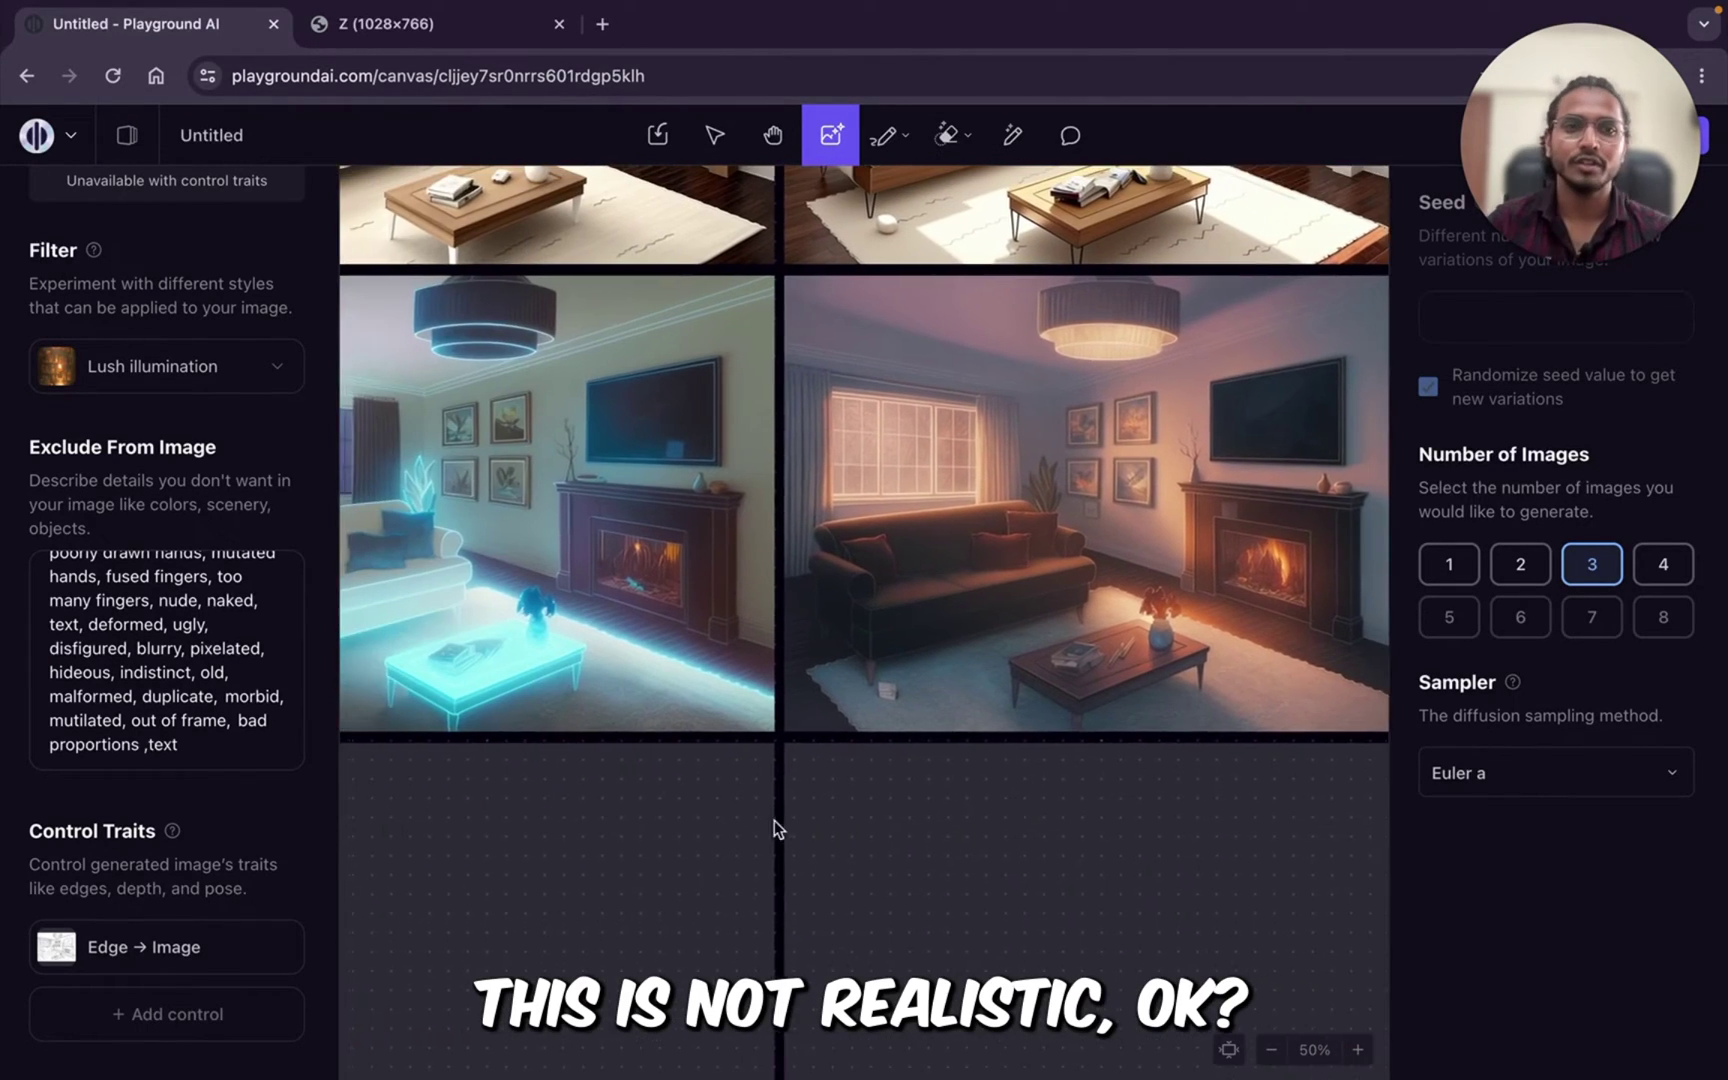
scroll(774, 819, "up", 2)
scroll(613, 782, "right", 5)
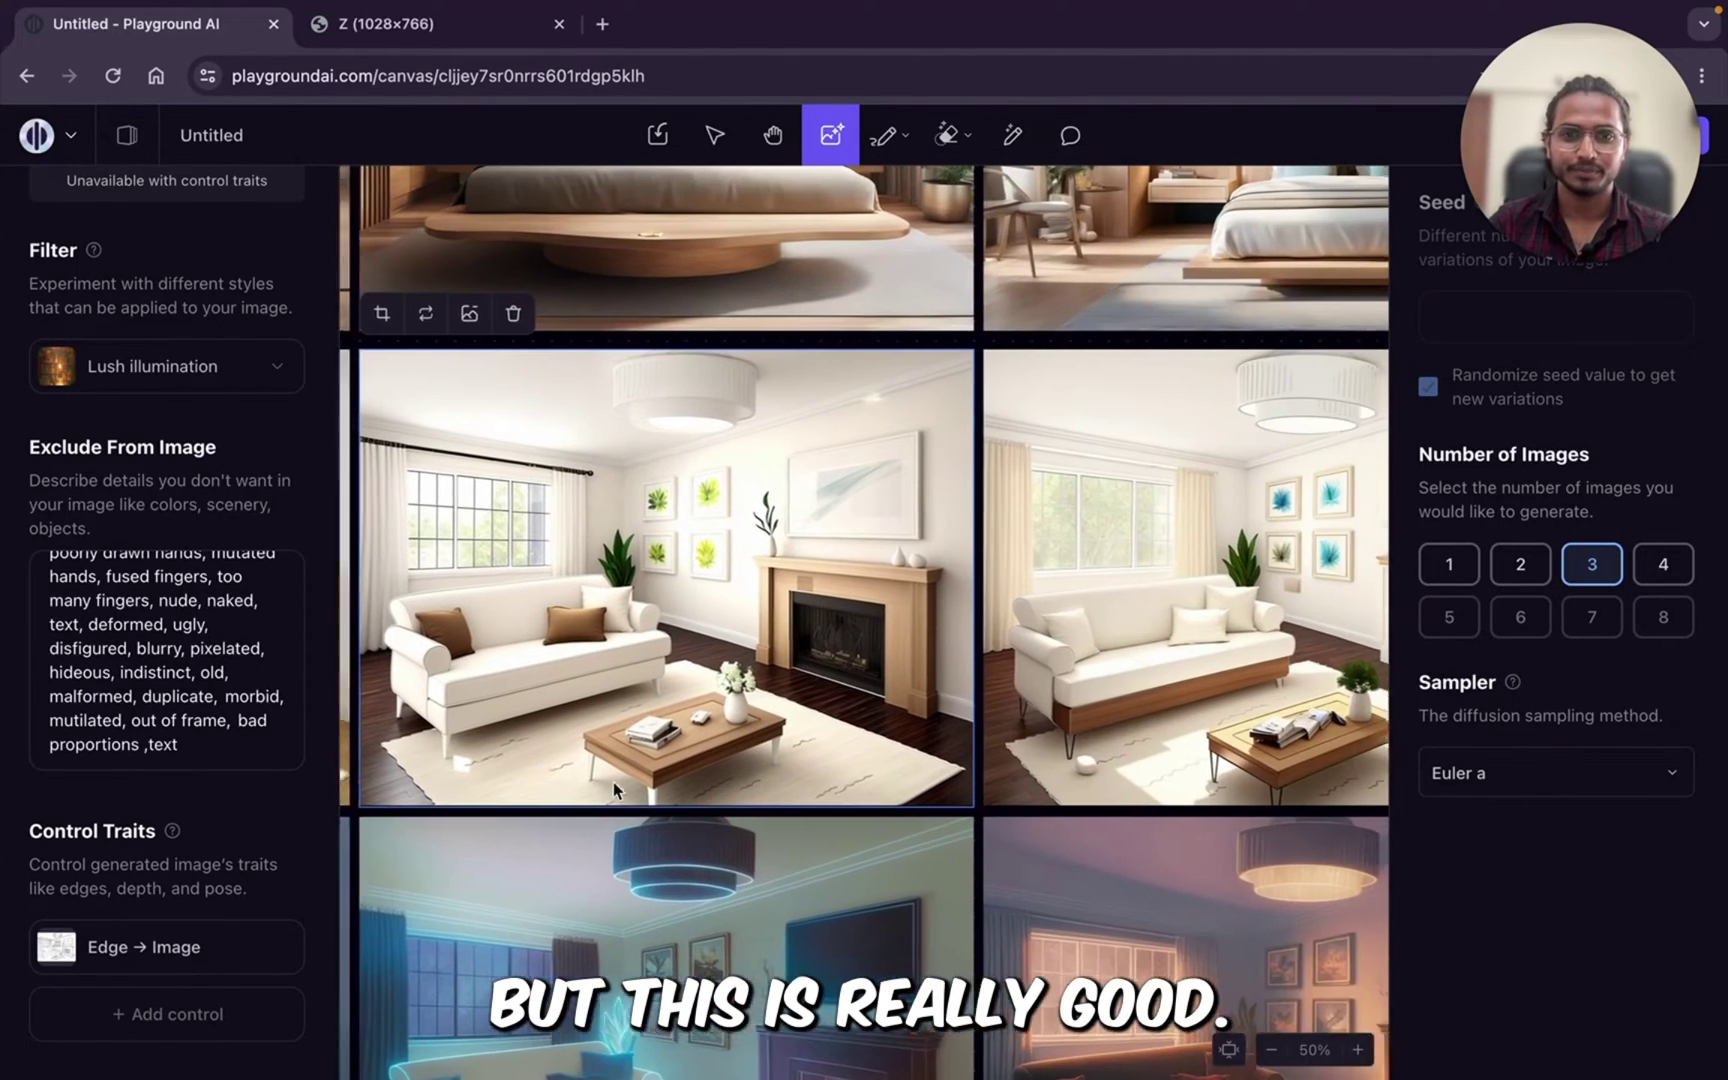
left_click(813, 618)
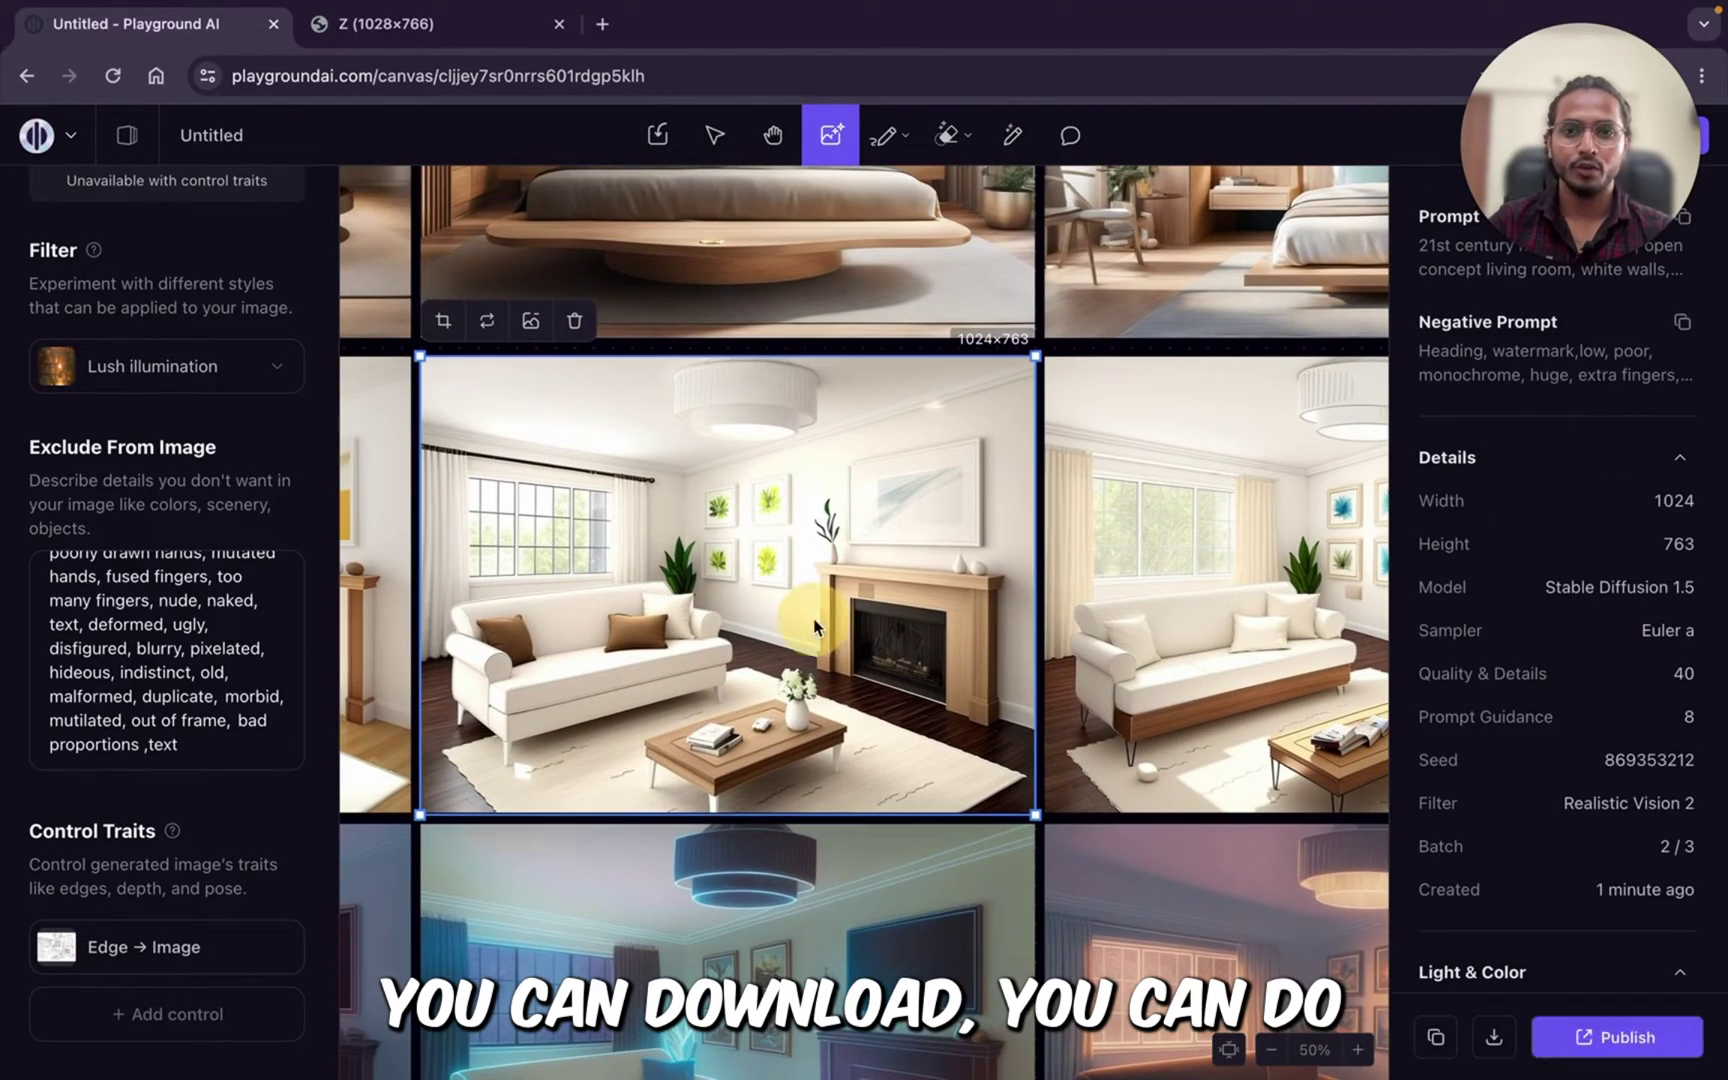
Step: Inspect the white living room with the yellow painting
scroll(855, 436, "left", 3)
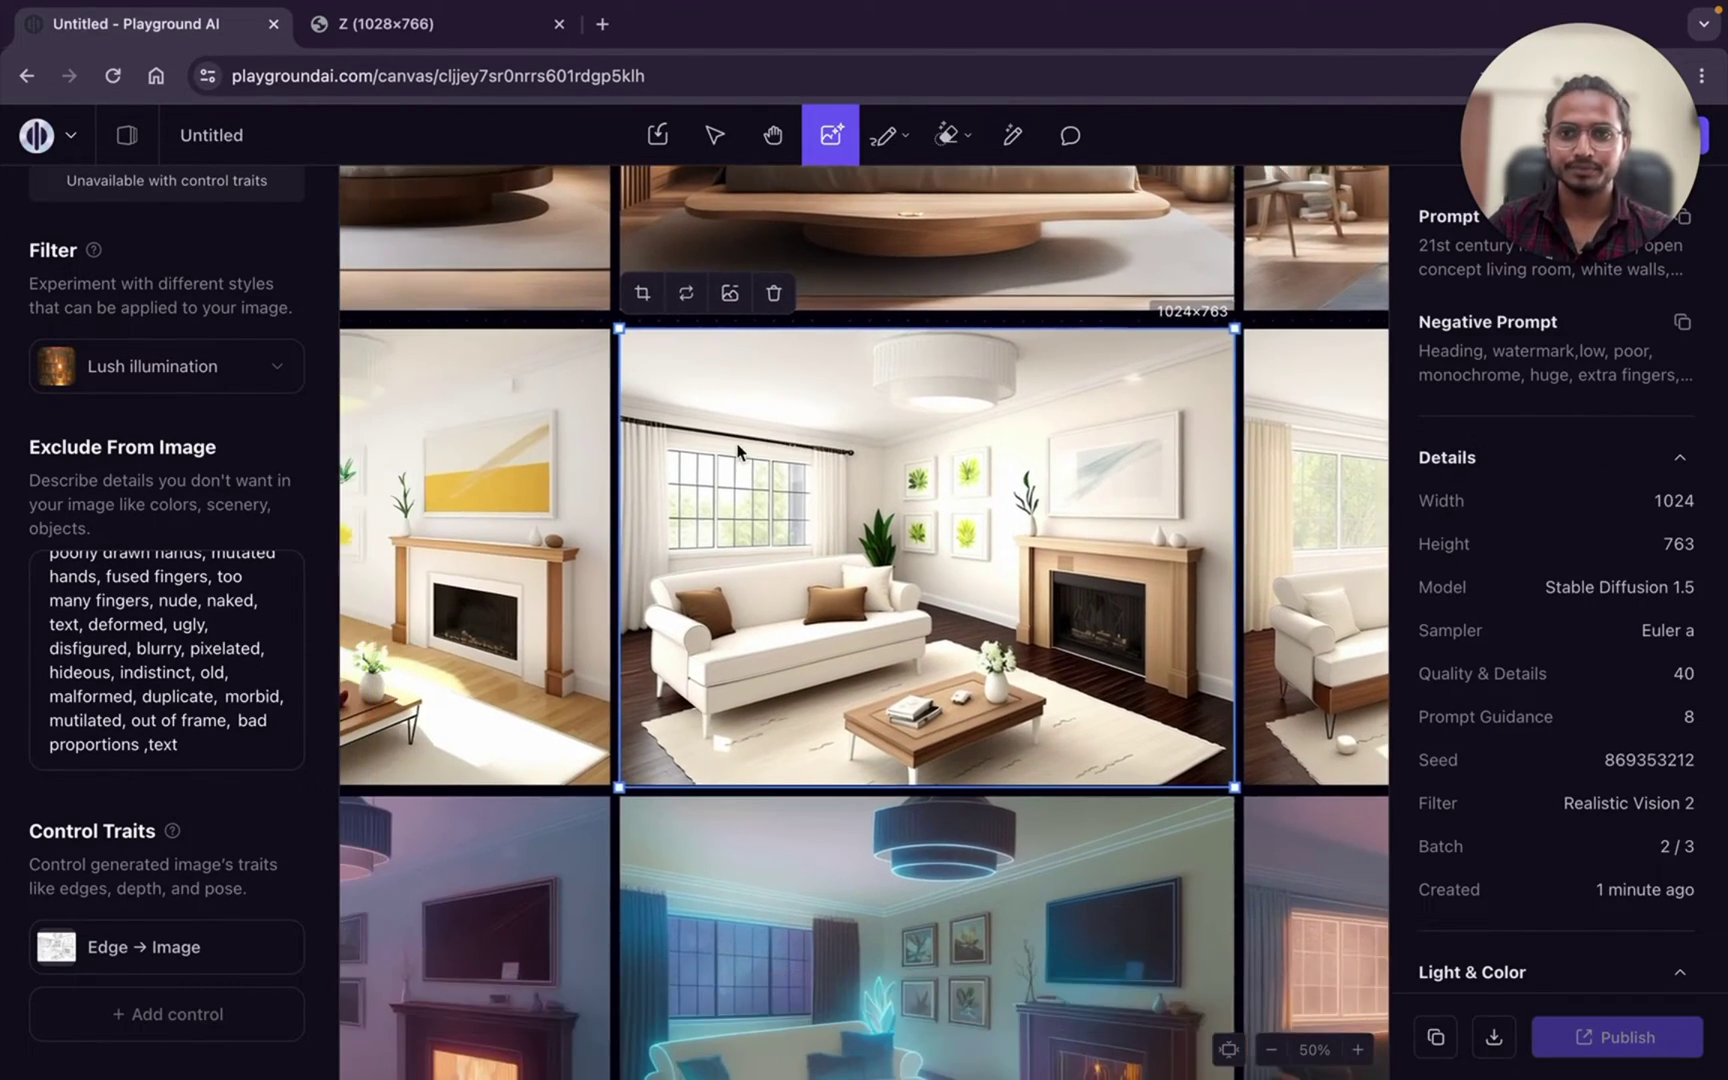
scroll(805, 483, "left", 3)
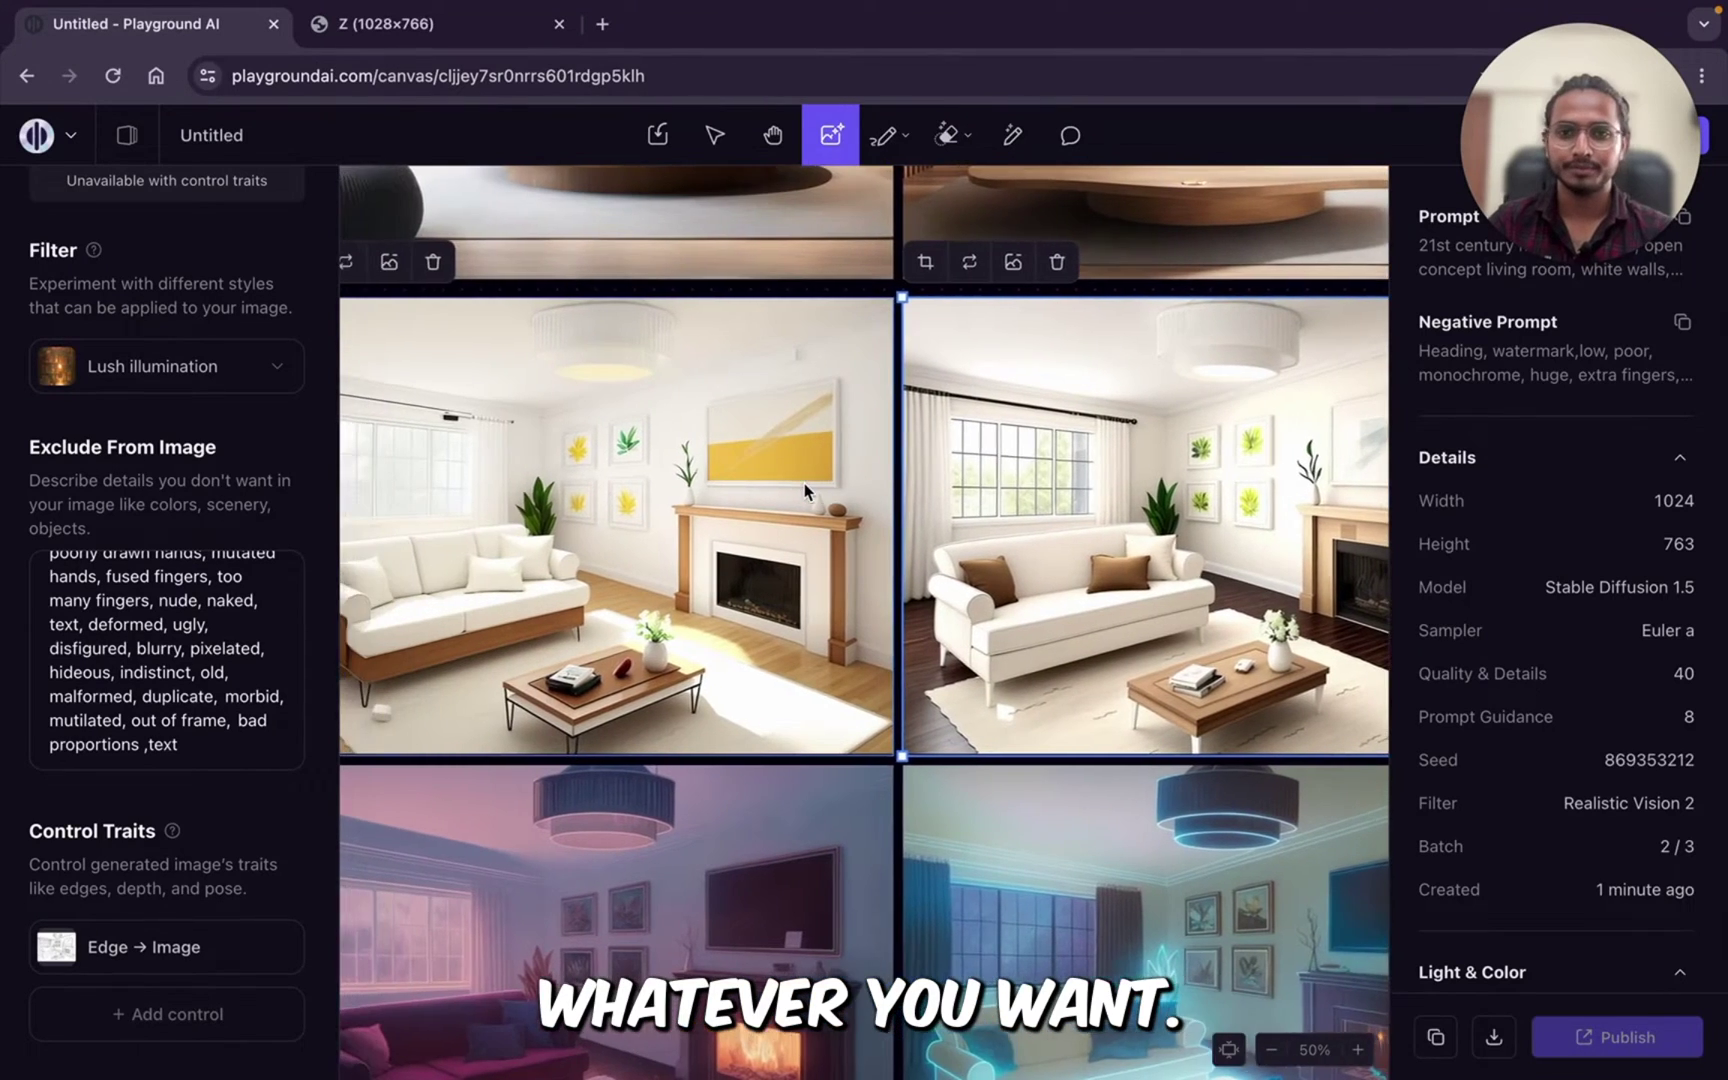
scroll(805, 483, "down", 5)
left_click(659, 567)
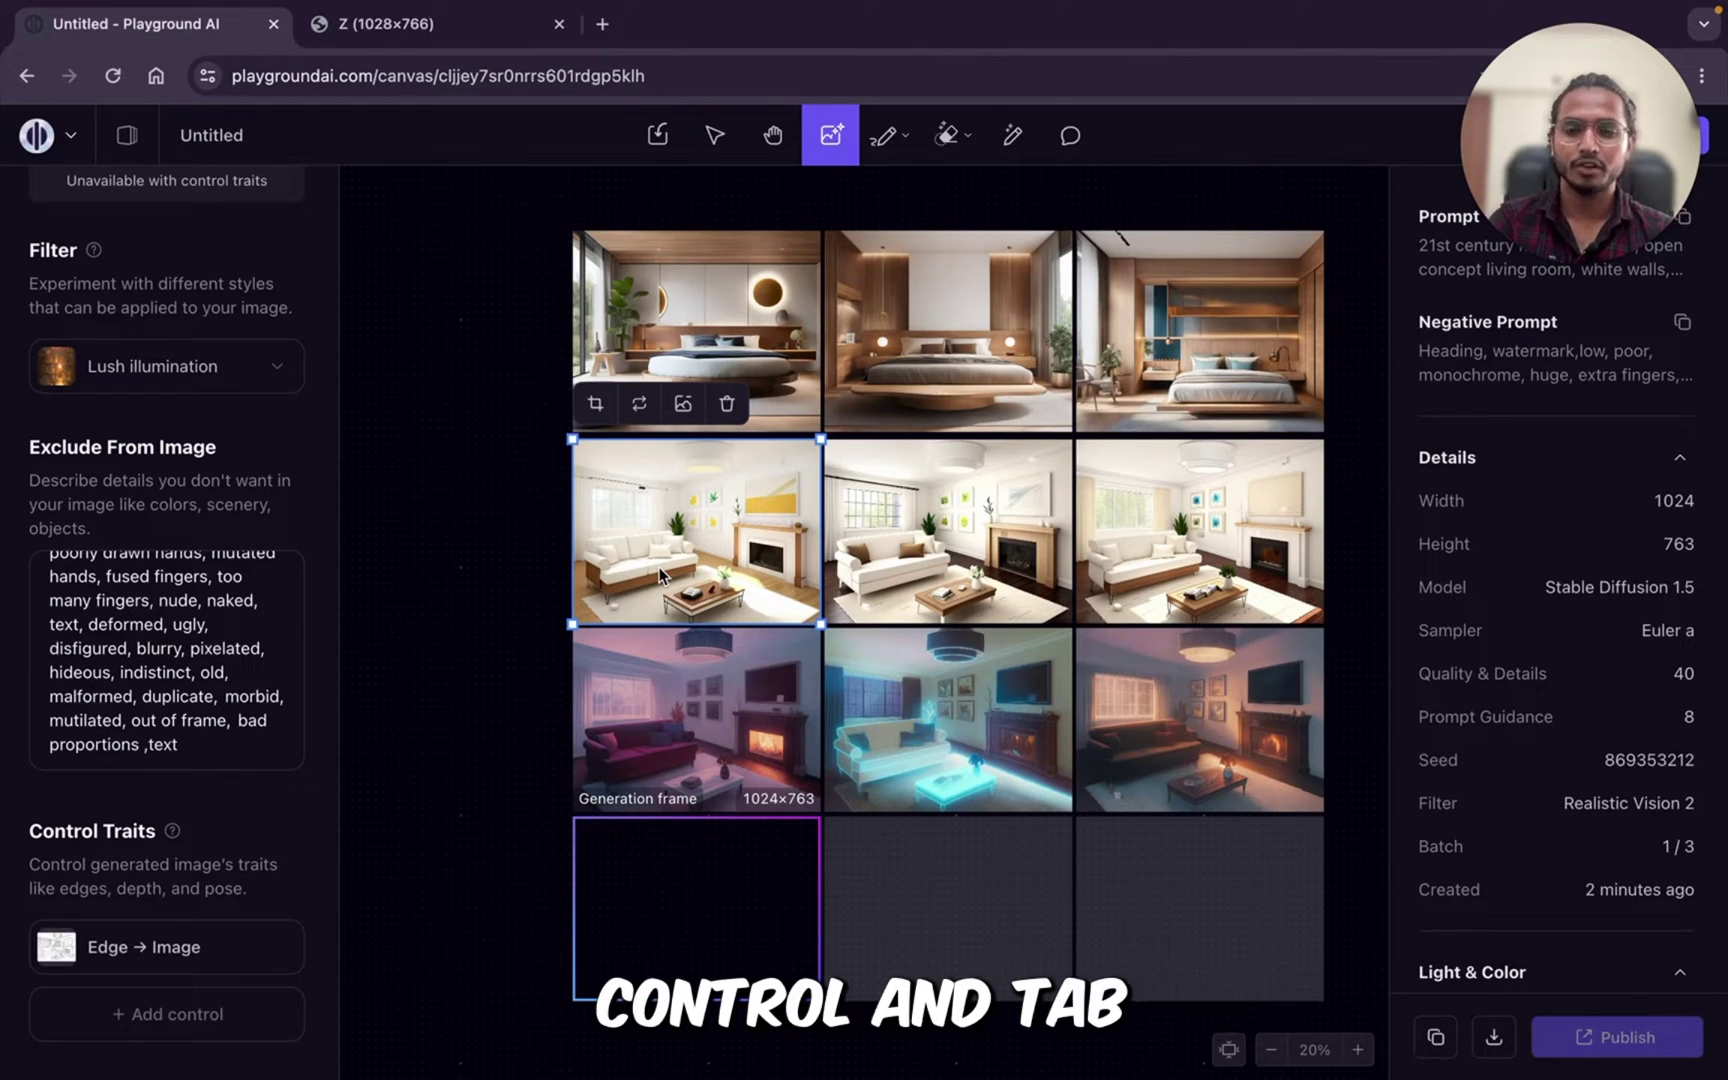
Step: Download the yellow-painting living-room render as a PNG and open it in Preview
right_click(661, 573)
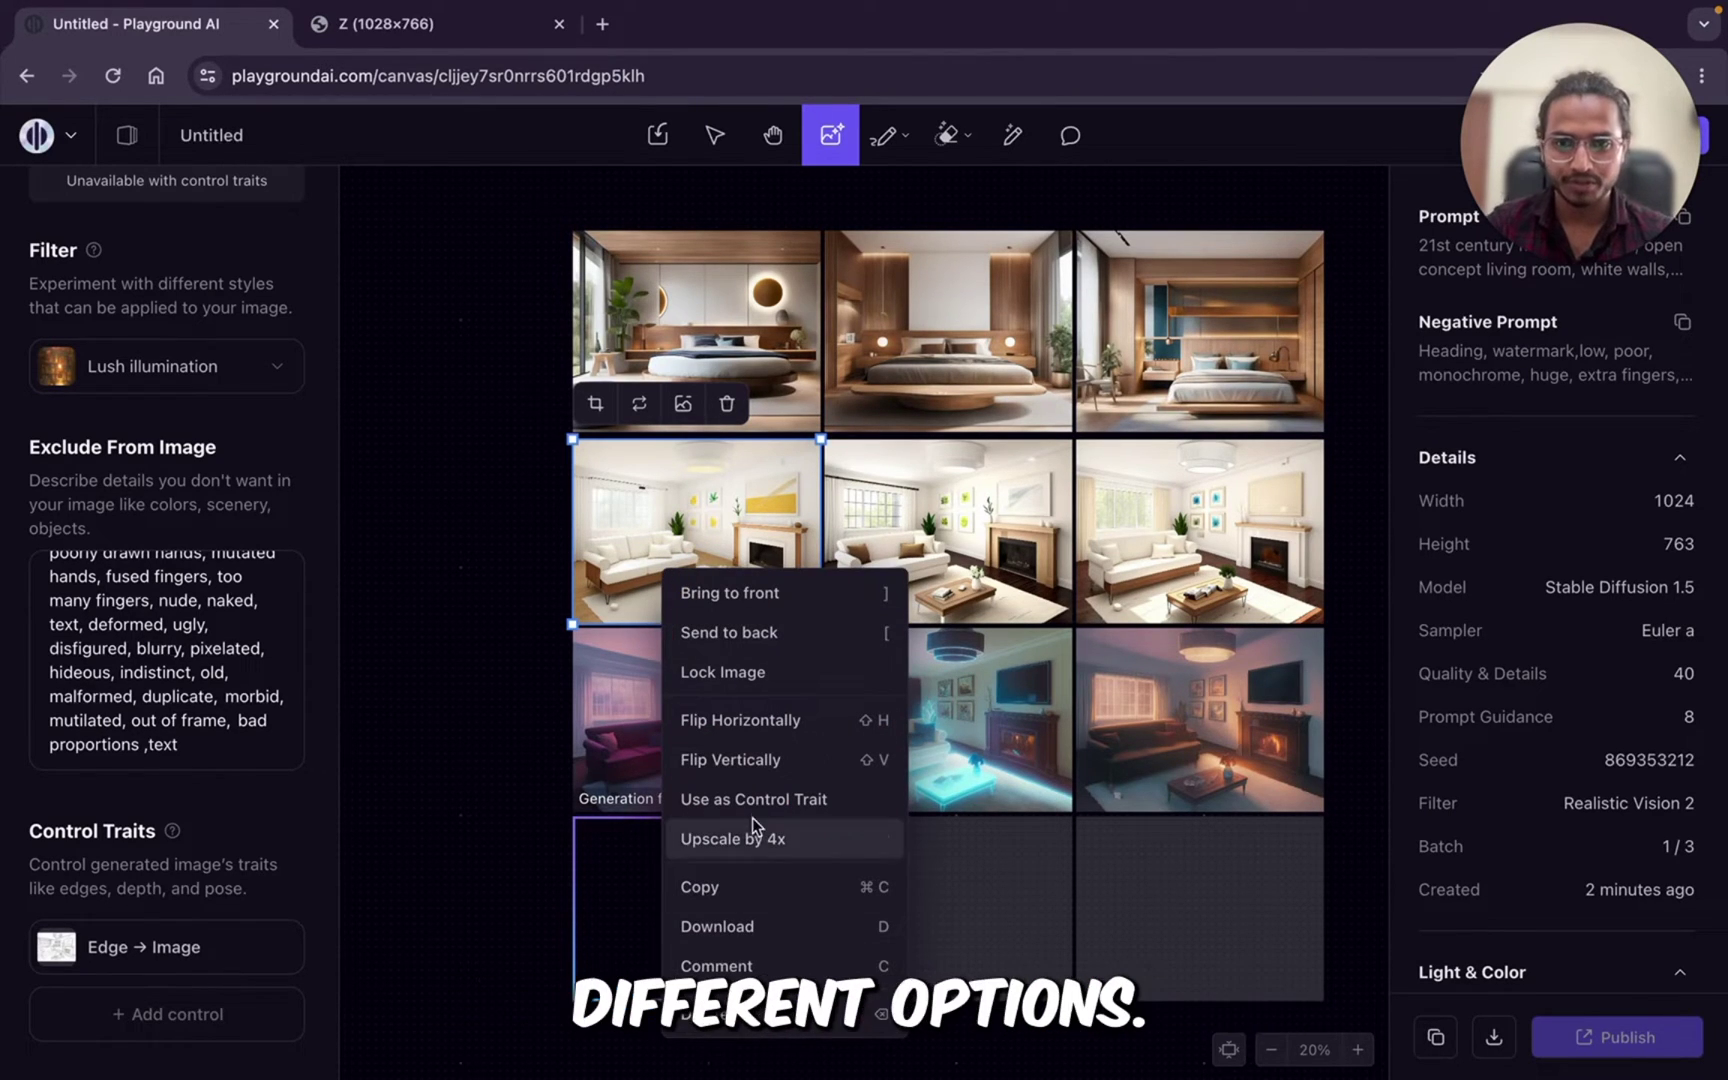
left_click(716, 928)
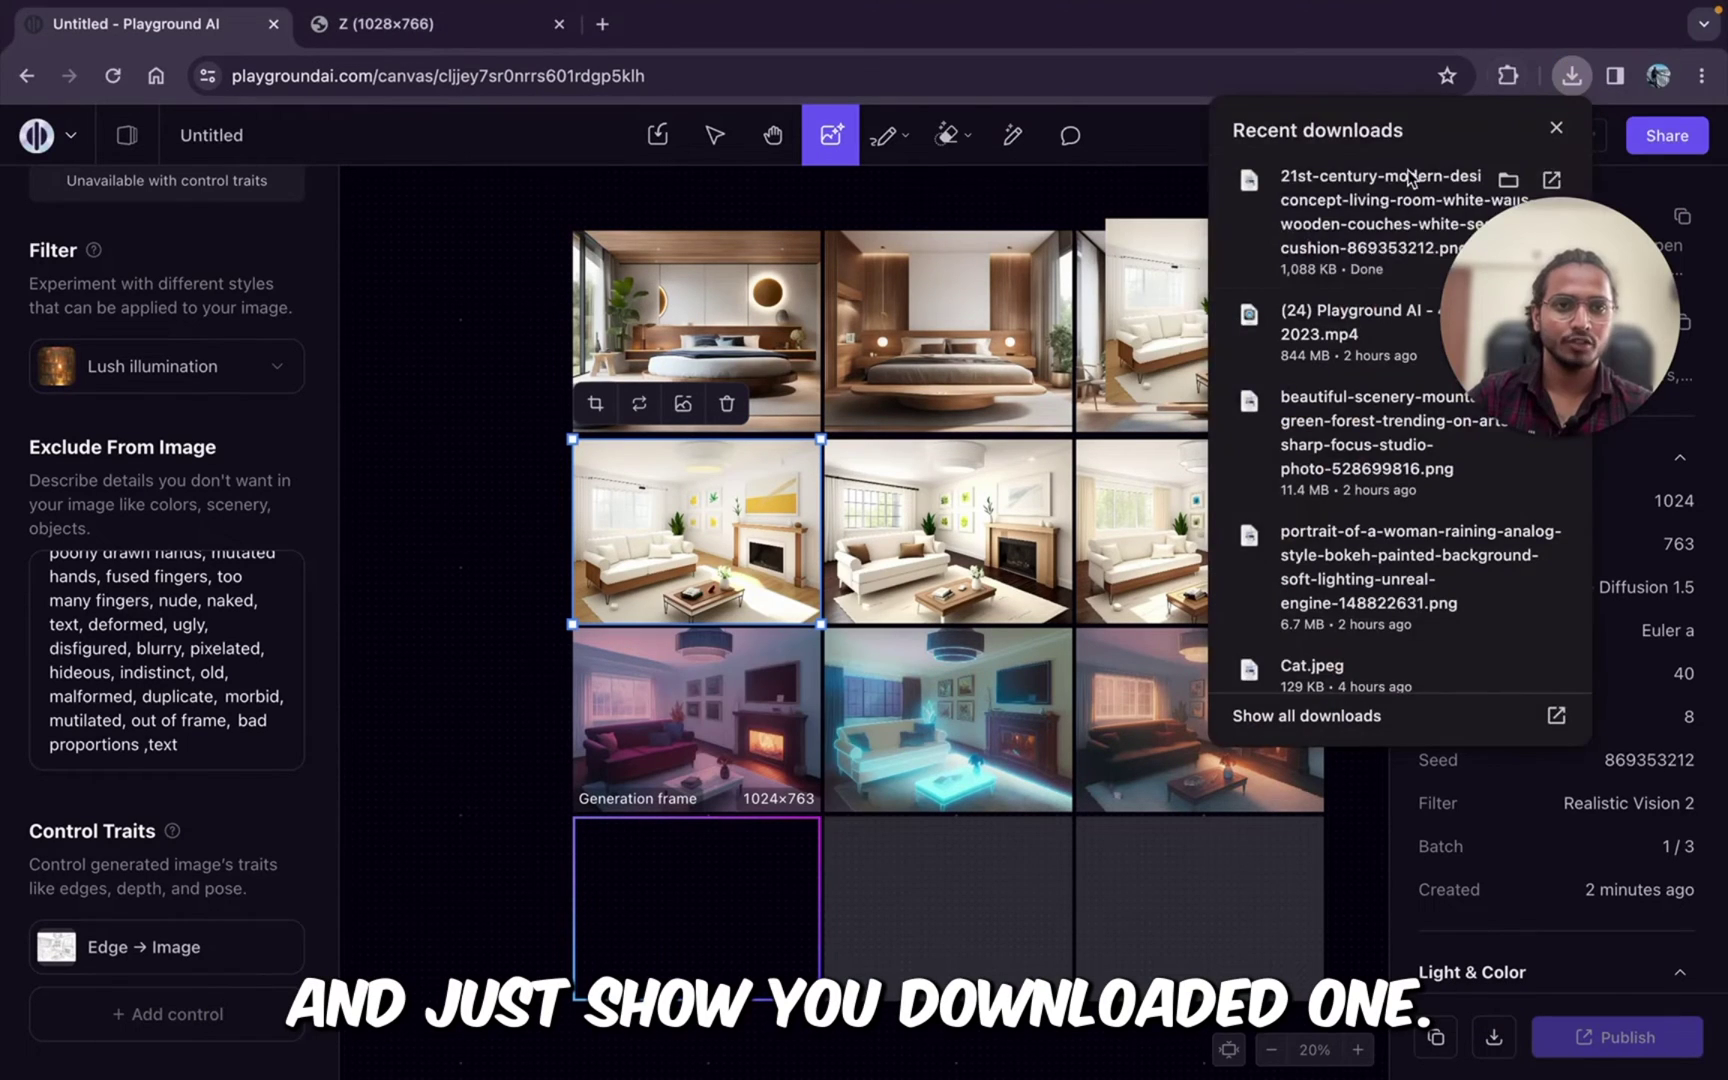
left_click(1410, 178)
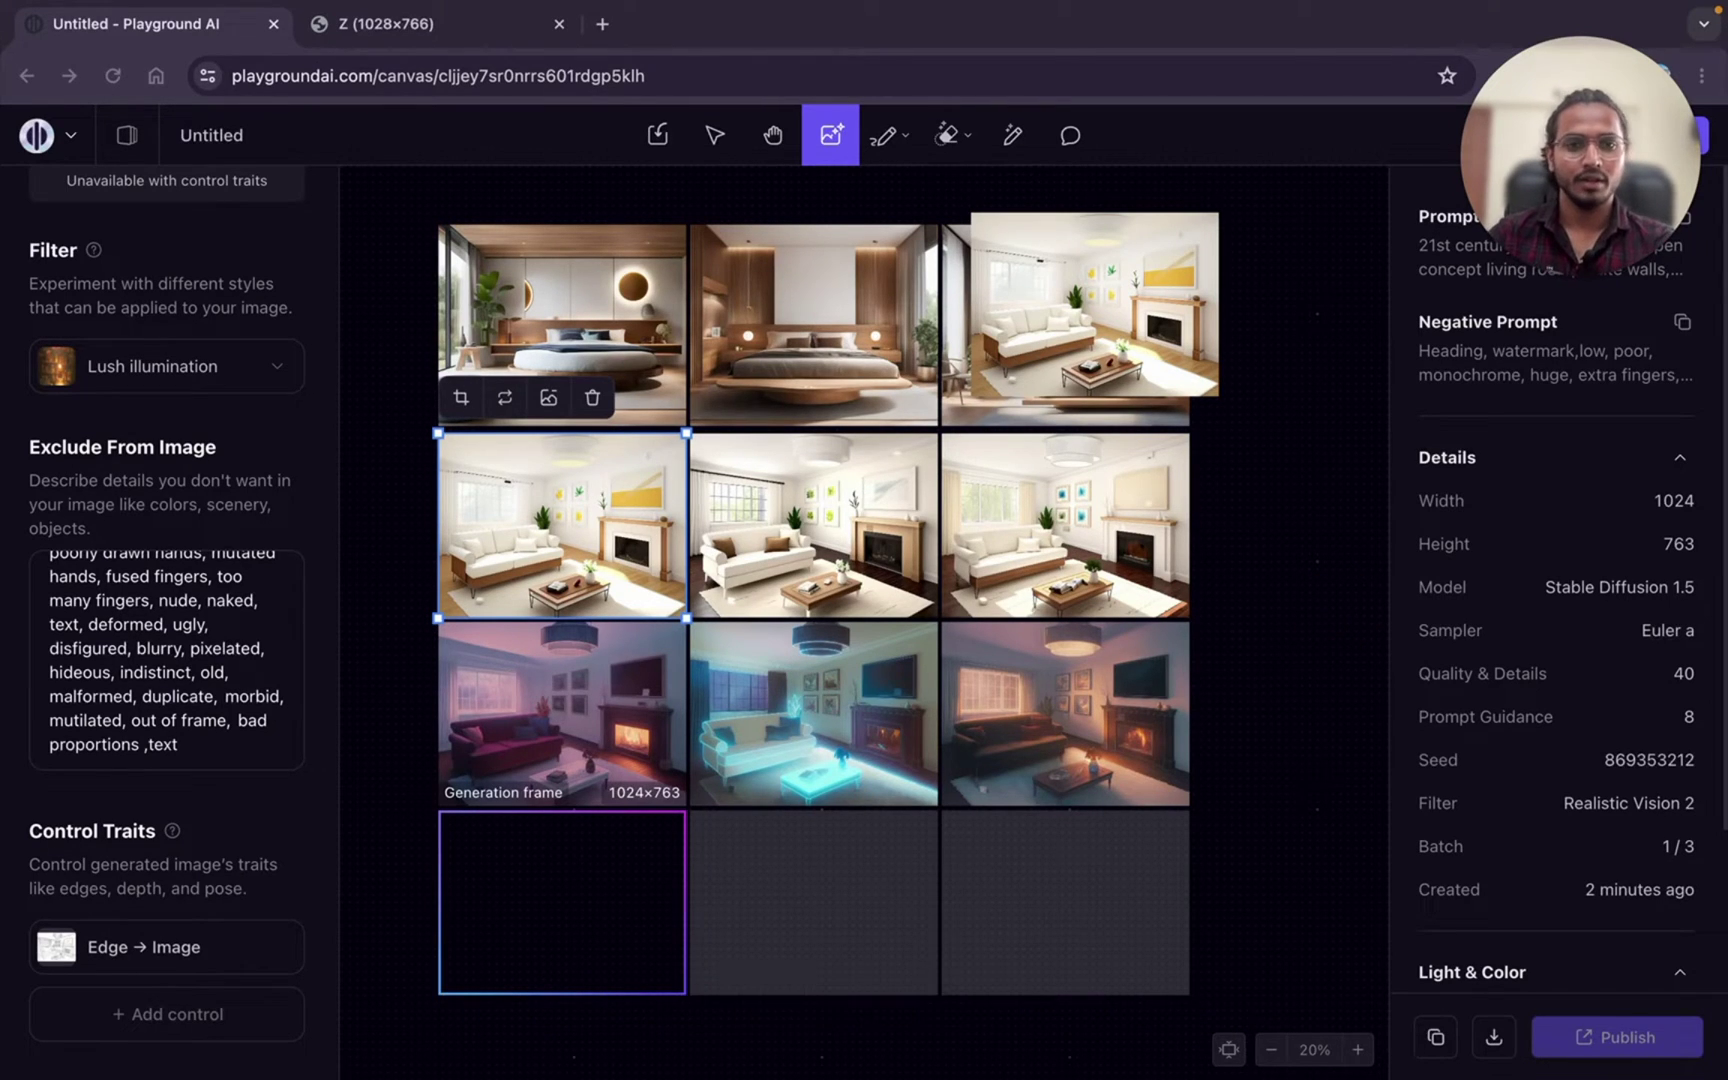
Step: Paste the serene, minimalist Zen retreat bedroom prompt over the empty fourth-row frame's old prompt
double_click(122, 601)
scroll(130, 610, "up", 1)
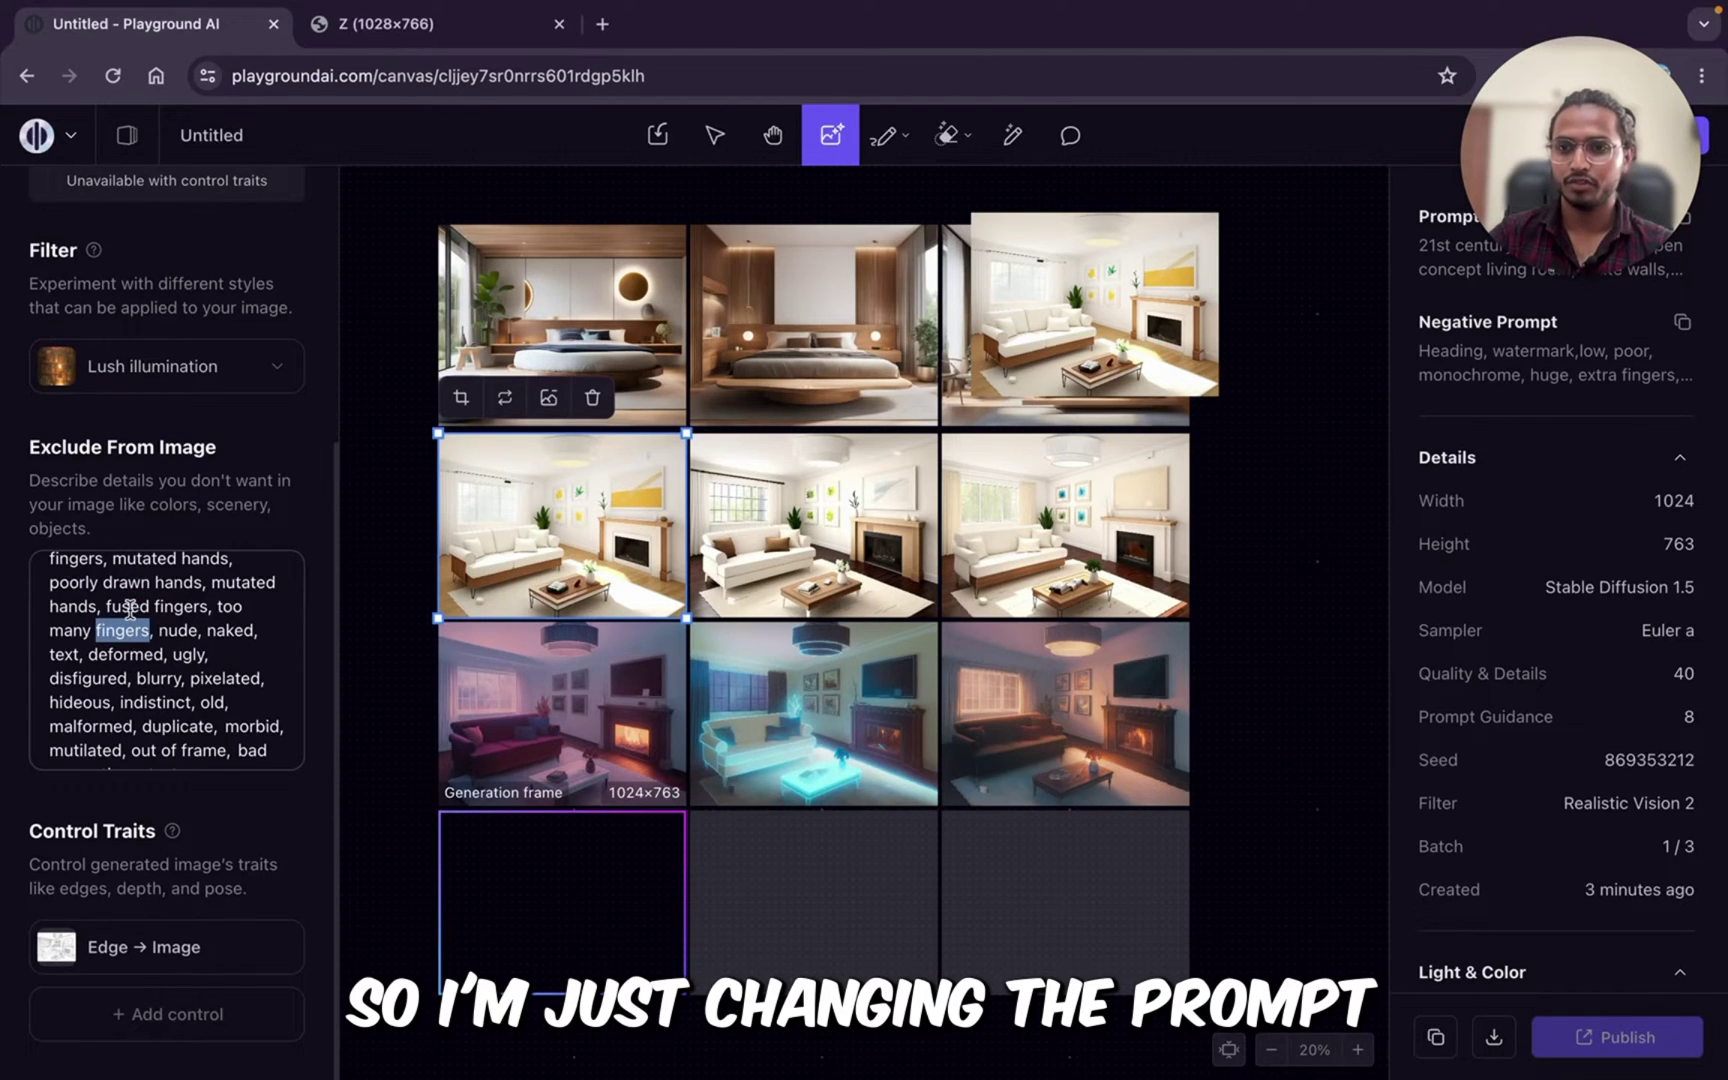
scroll(656, 671, "down", 3)
left_click(515, 625)
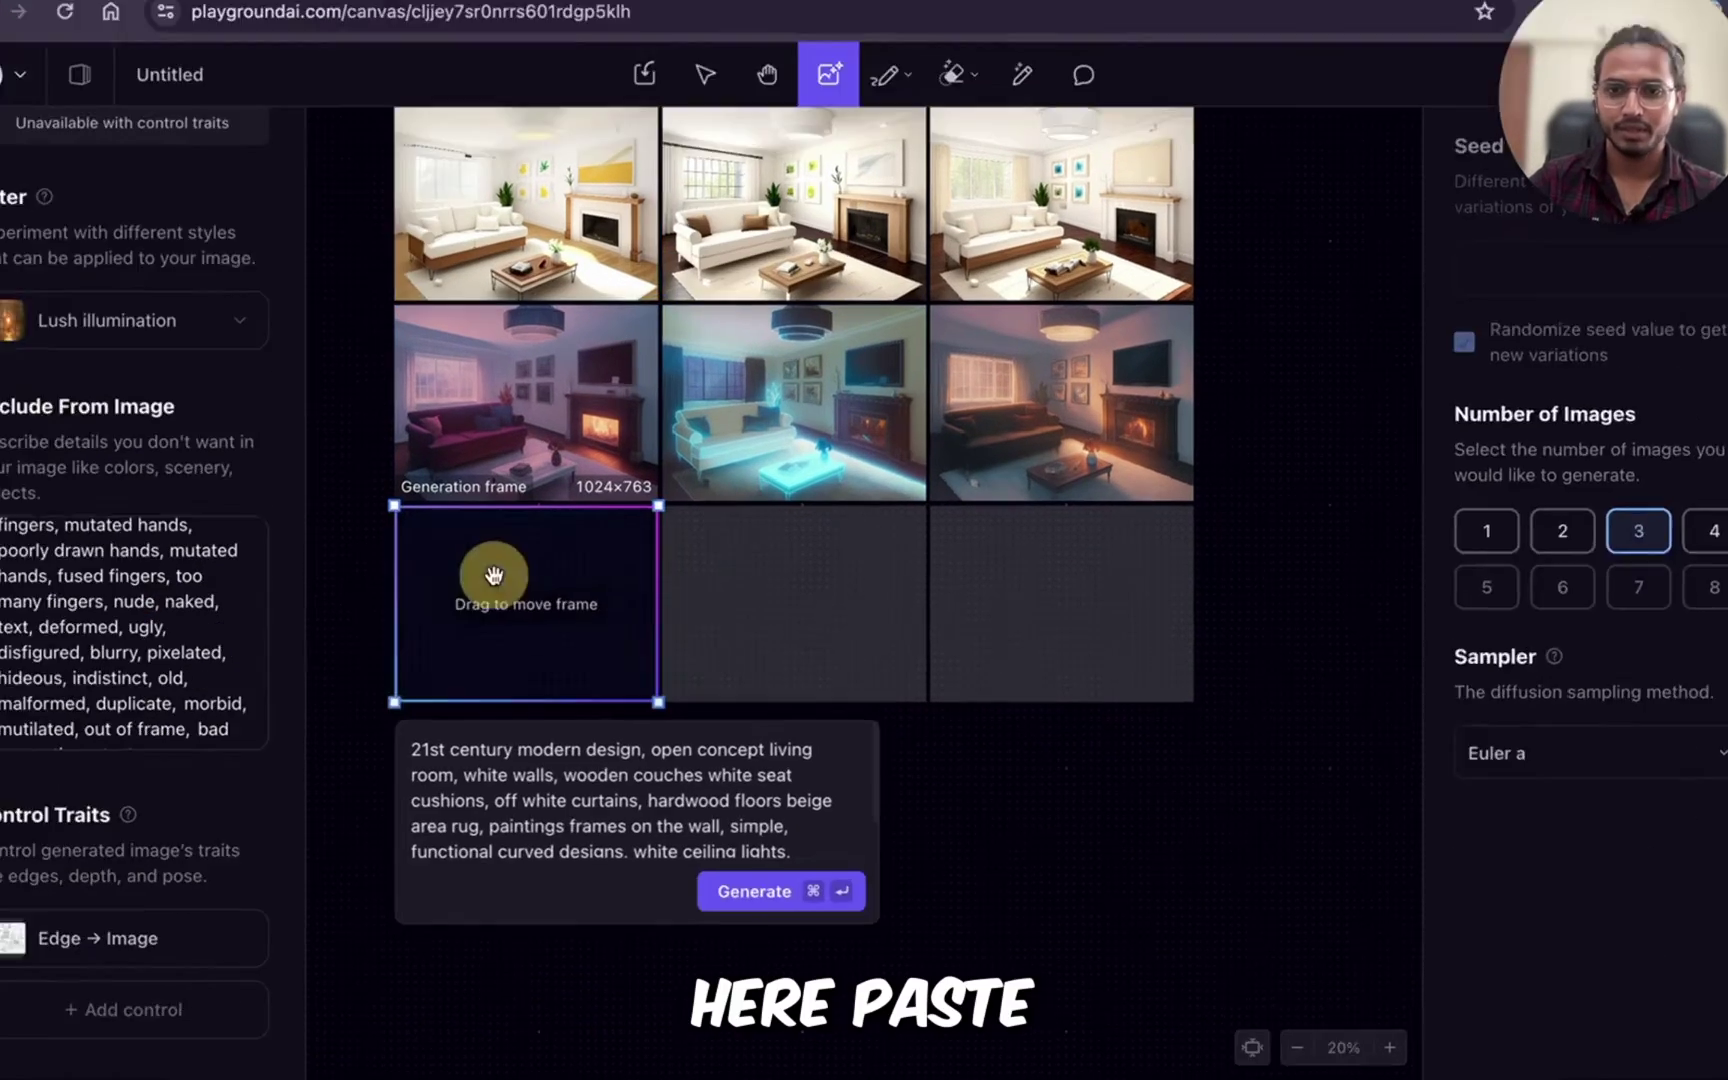
key("super+a")
key("super+v")
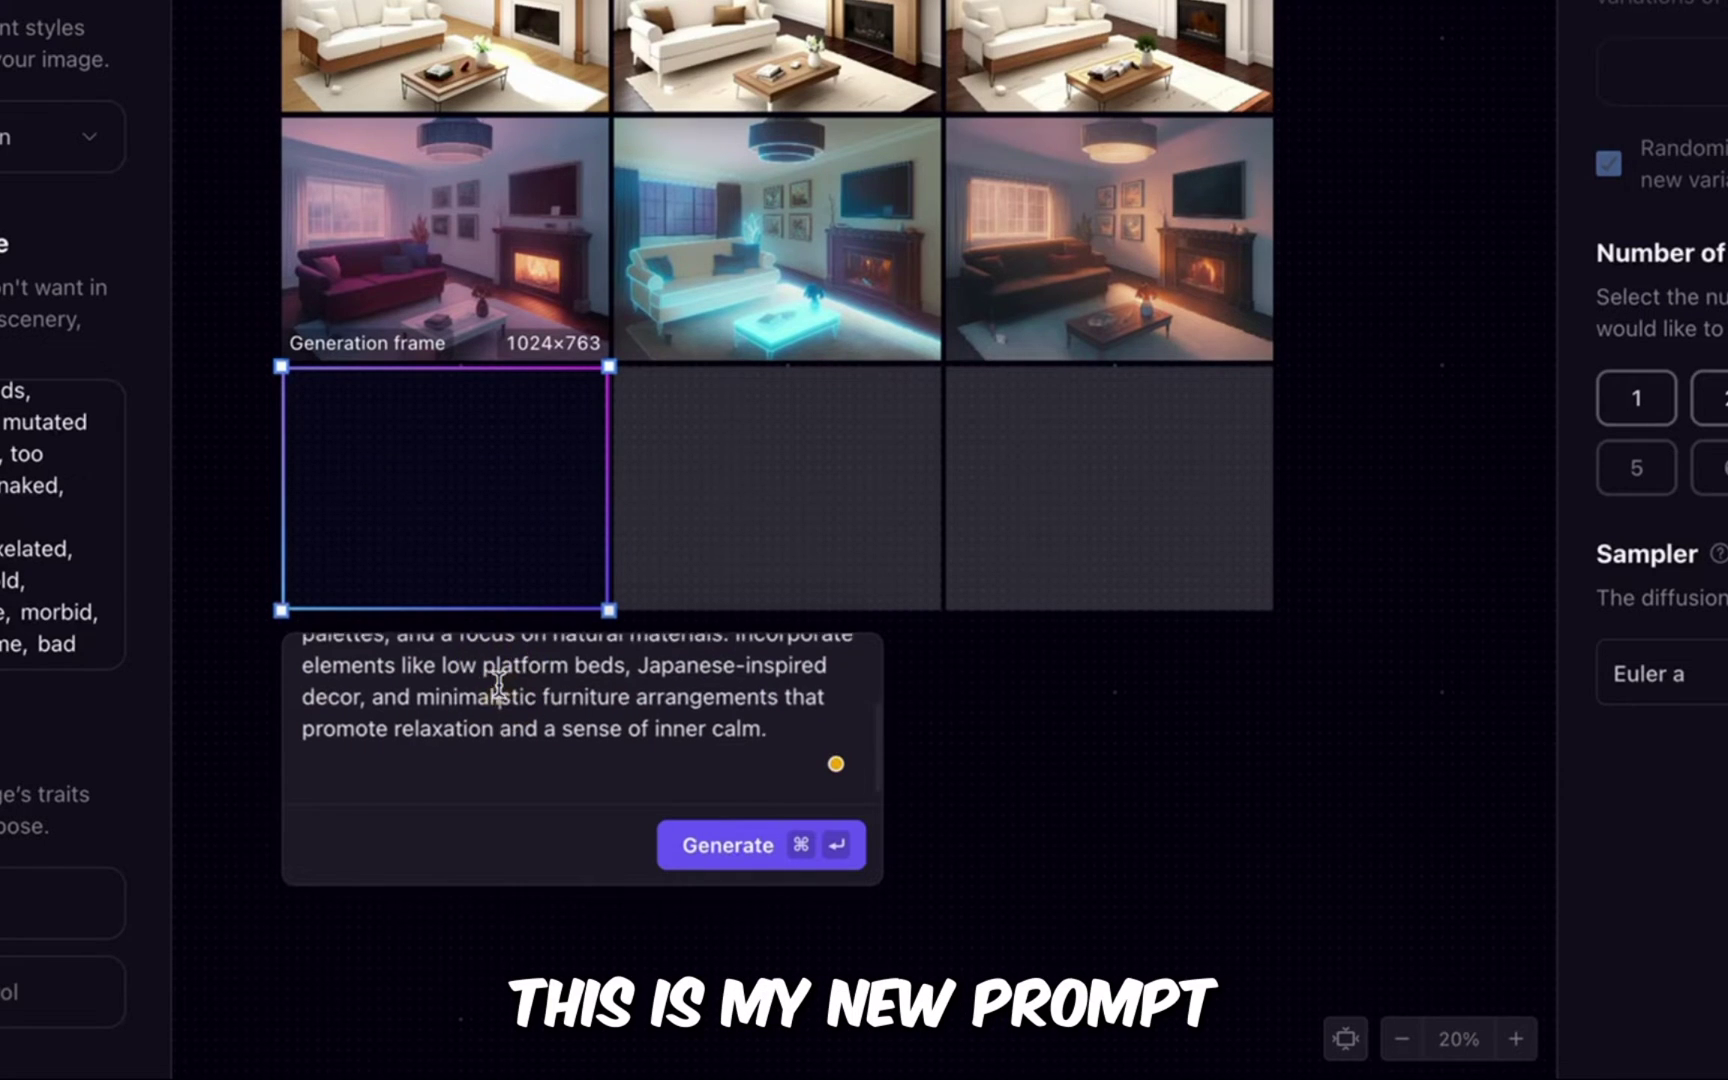
scroll(501, 687, "up", 3)
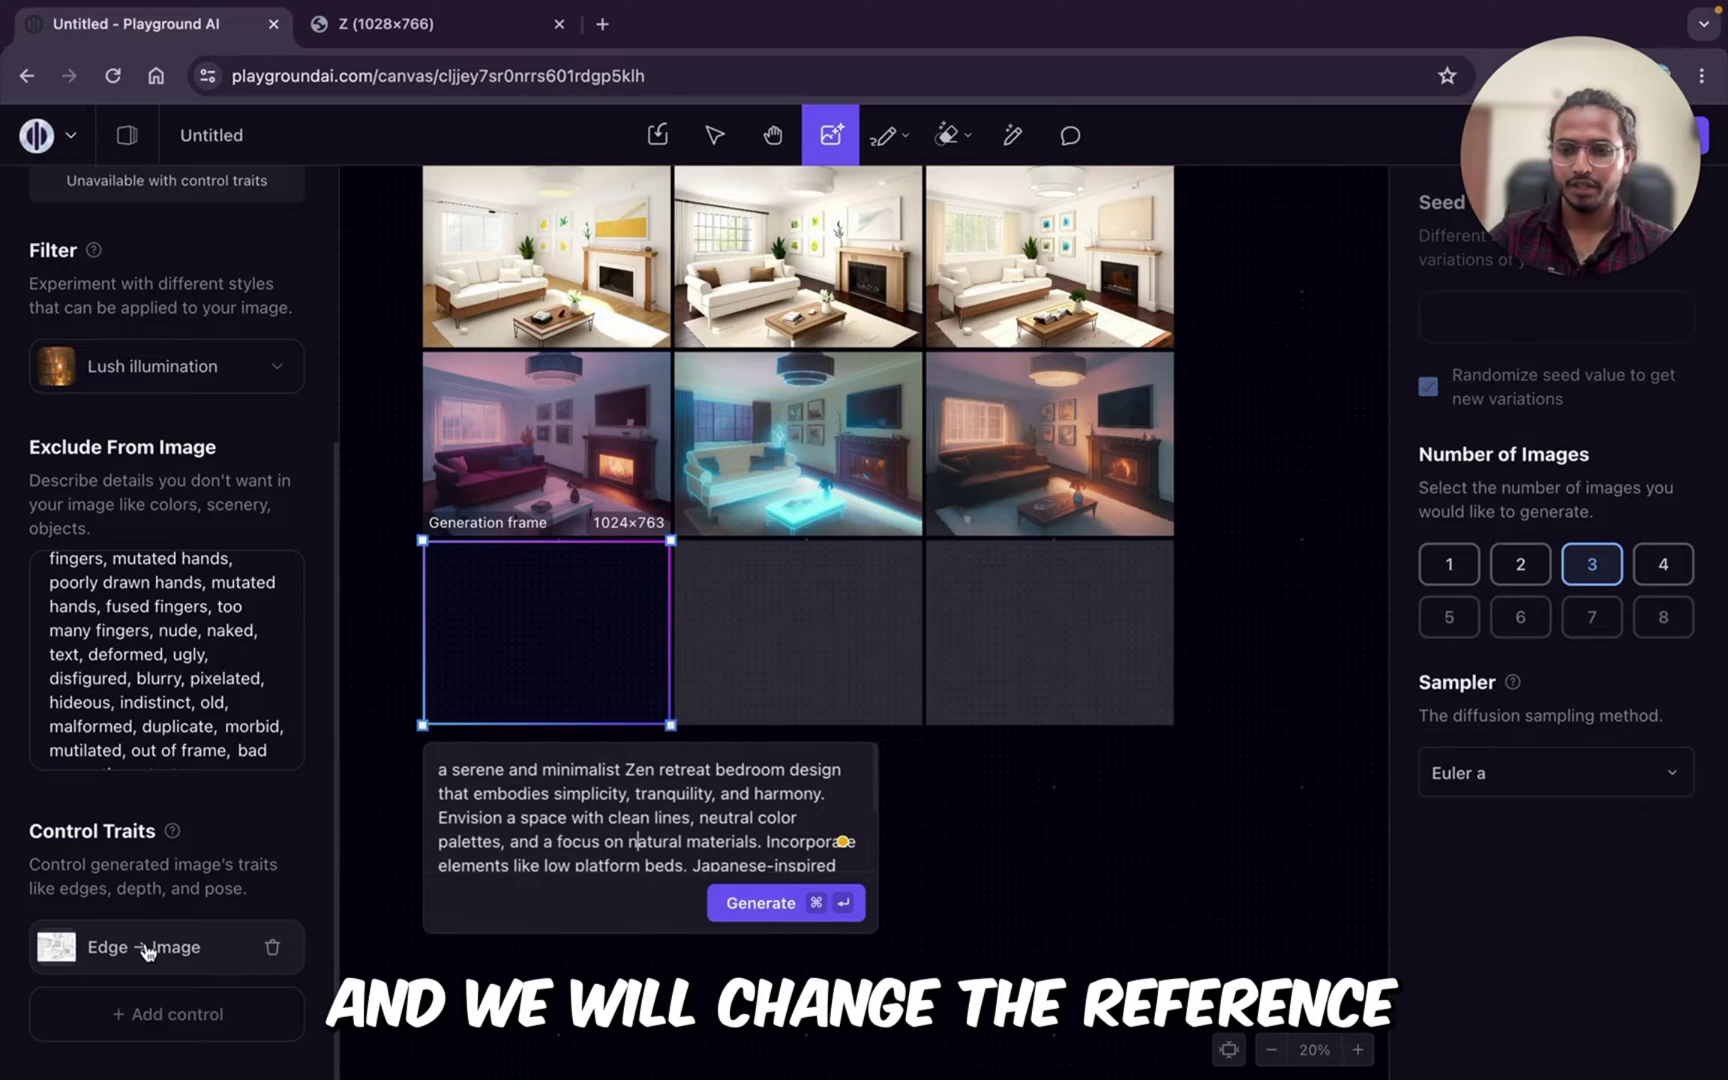
Step: Replace the Edge → Image control picture with the bedroom sketch Stretch 2.jpeg
left_click(147, 950)
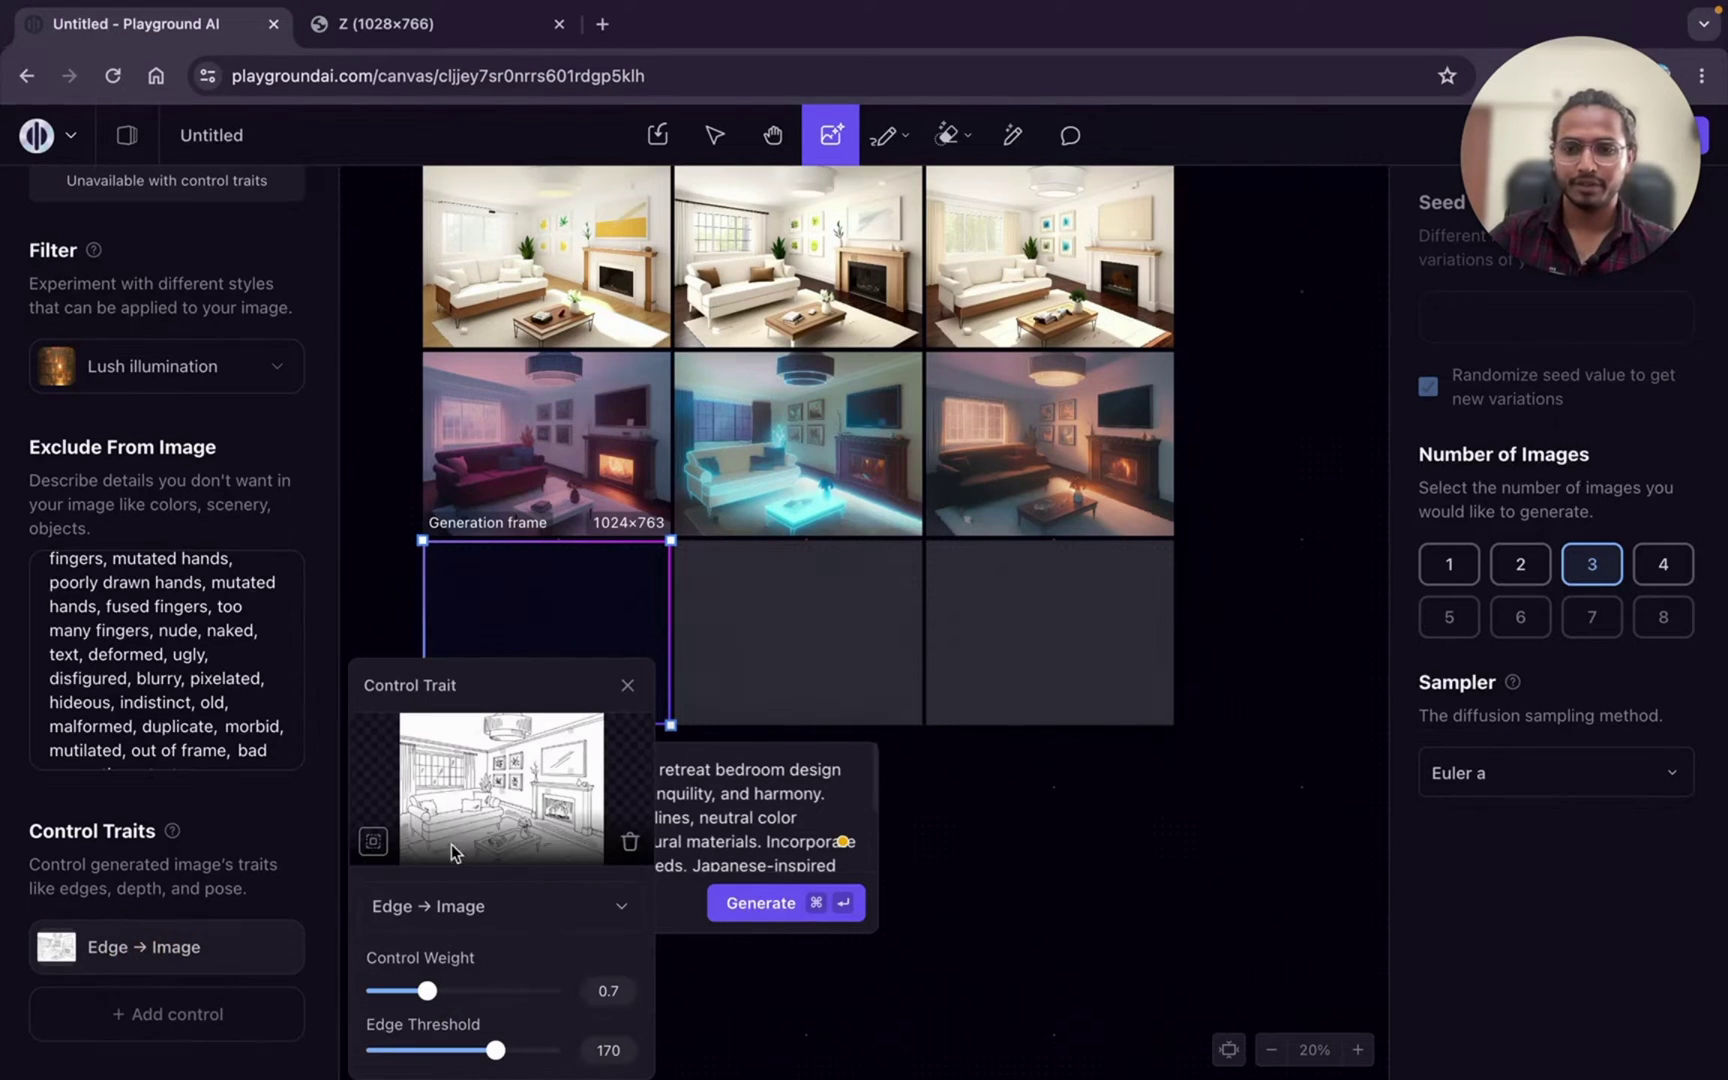
left_click(632, 843)
left_click(491, 791)
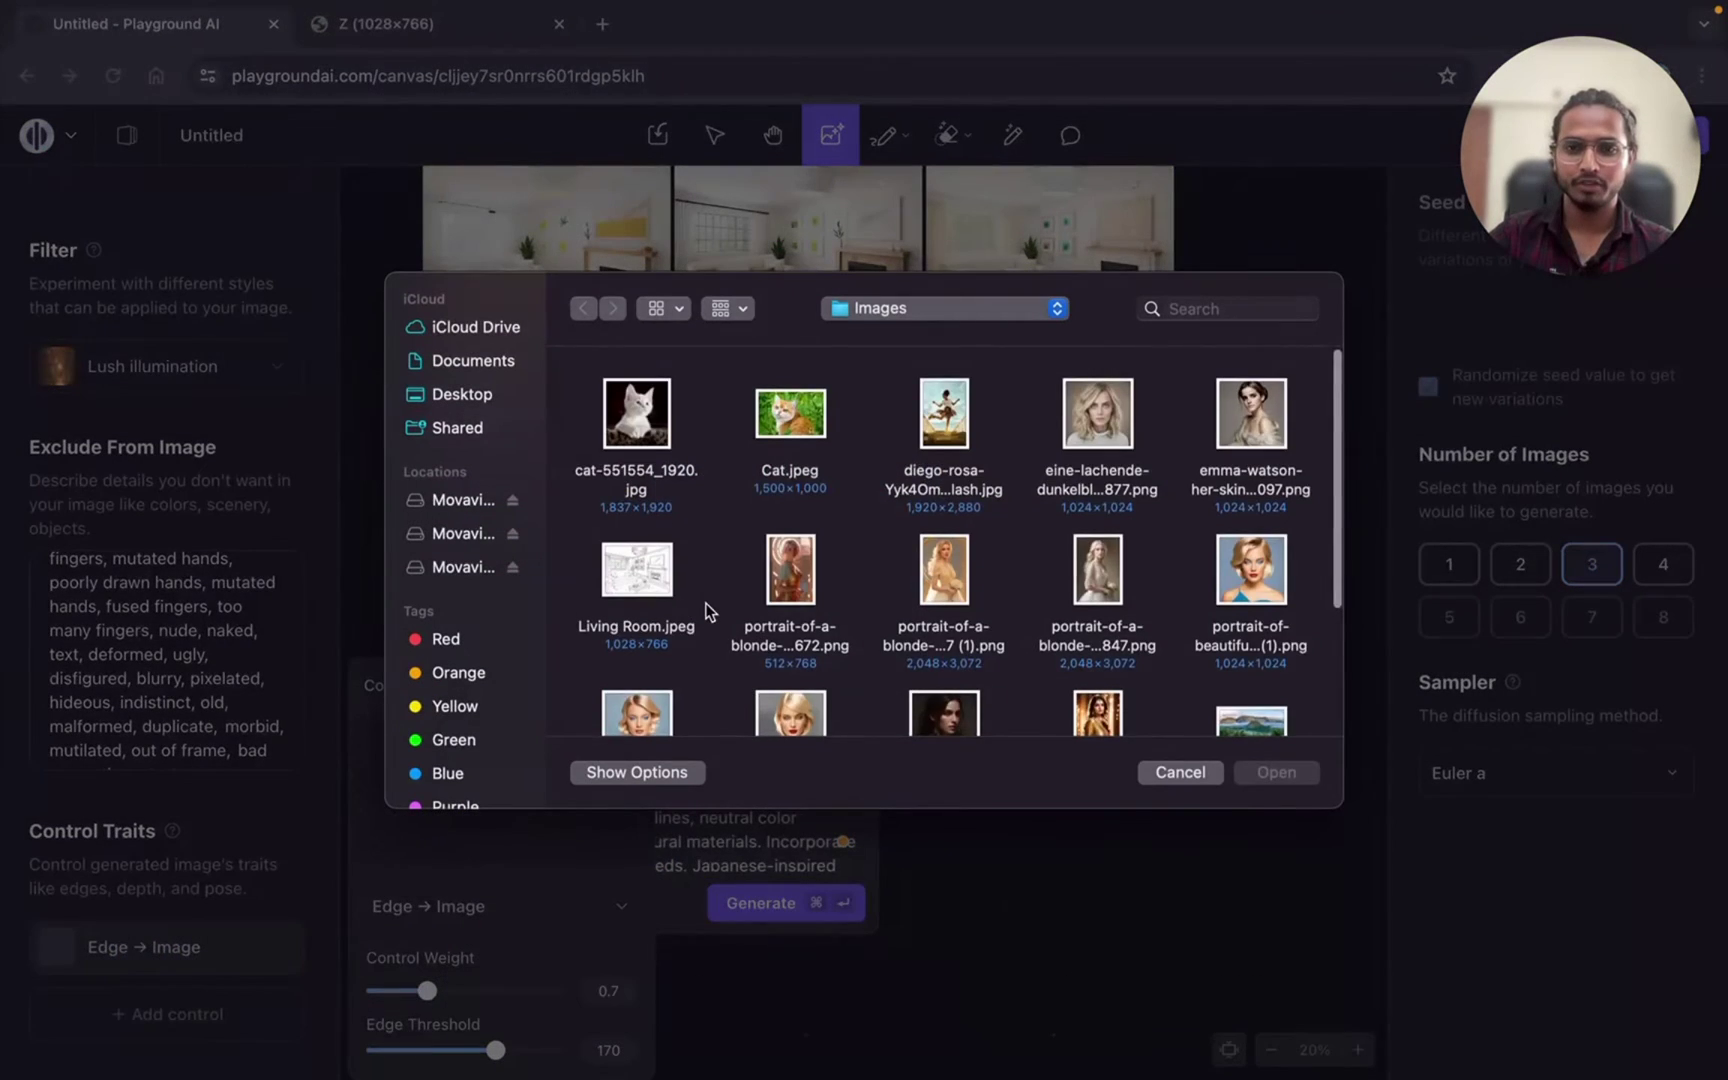
scroll(708, 611, "down", 3)
left_click(790, 620)
left_click(1266, 775)
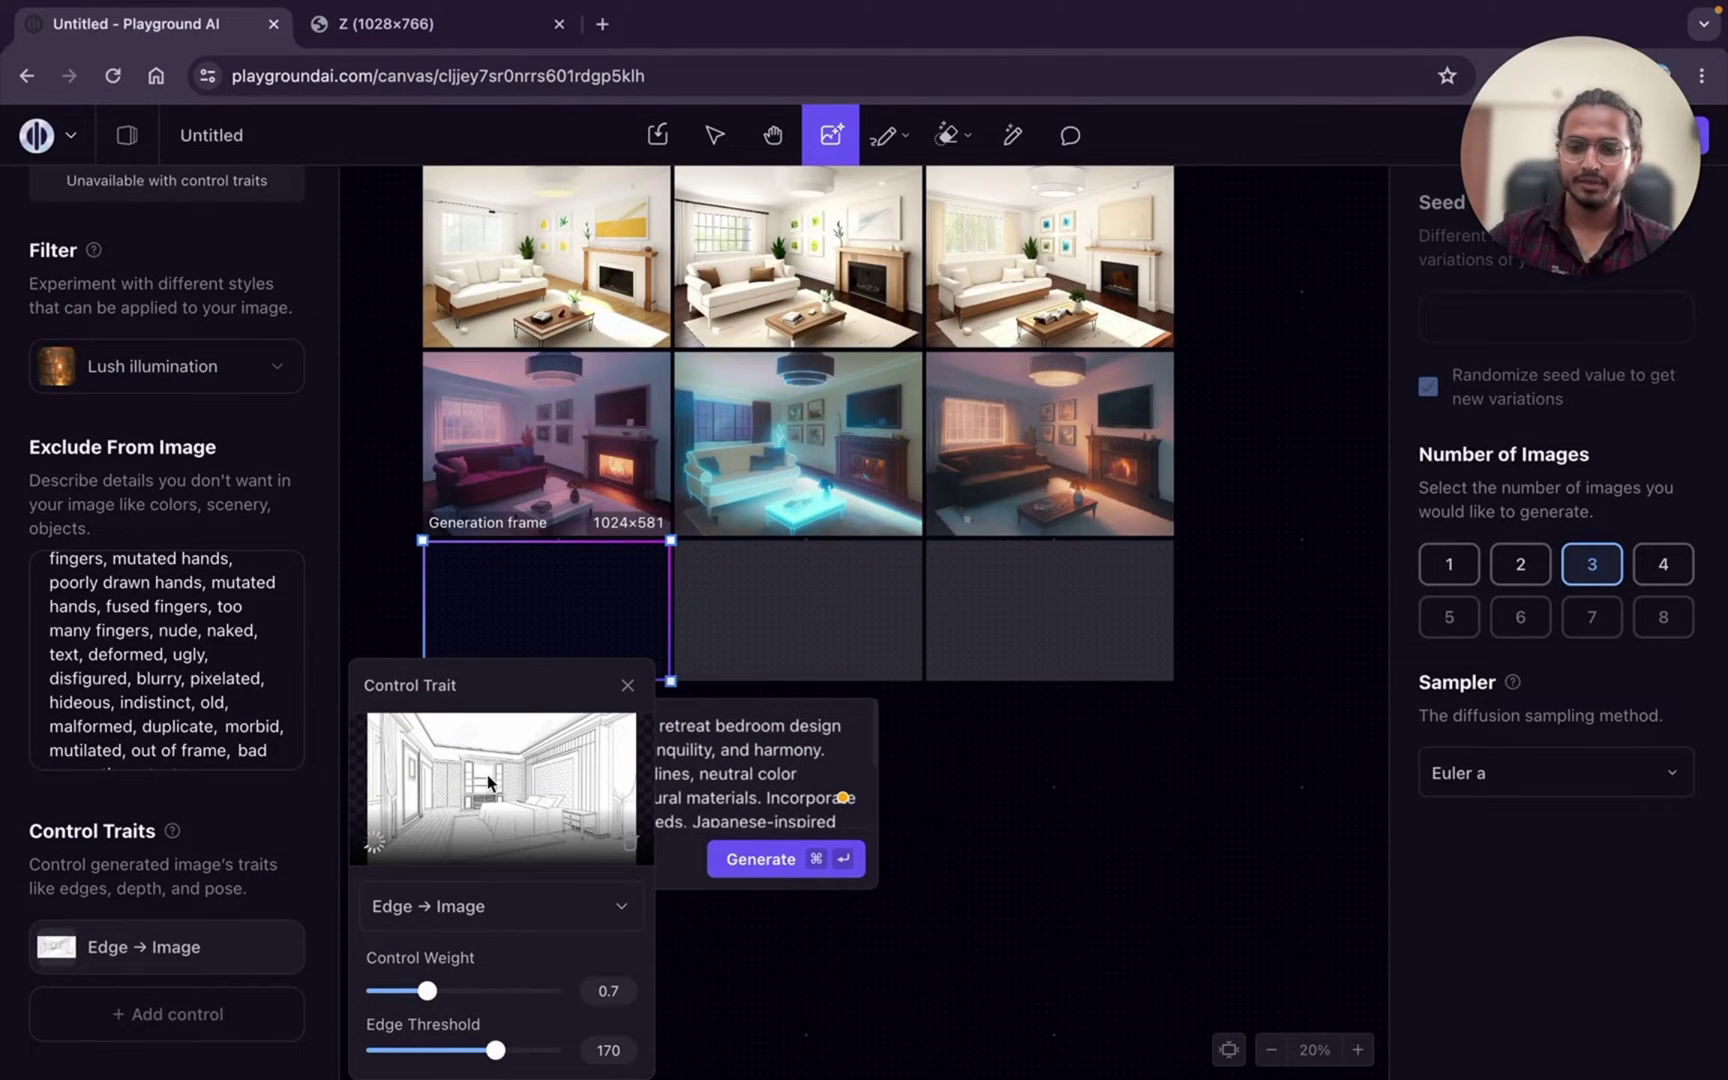
Step: Open the bedroom sketch full size in a new tab, then return and close the control panel
right_click(488, 775)
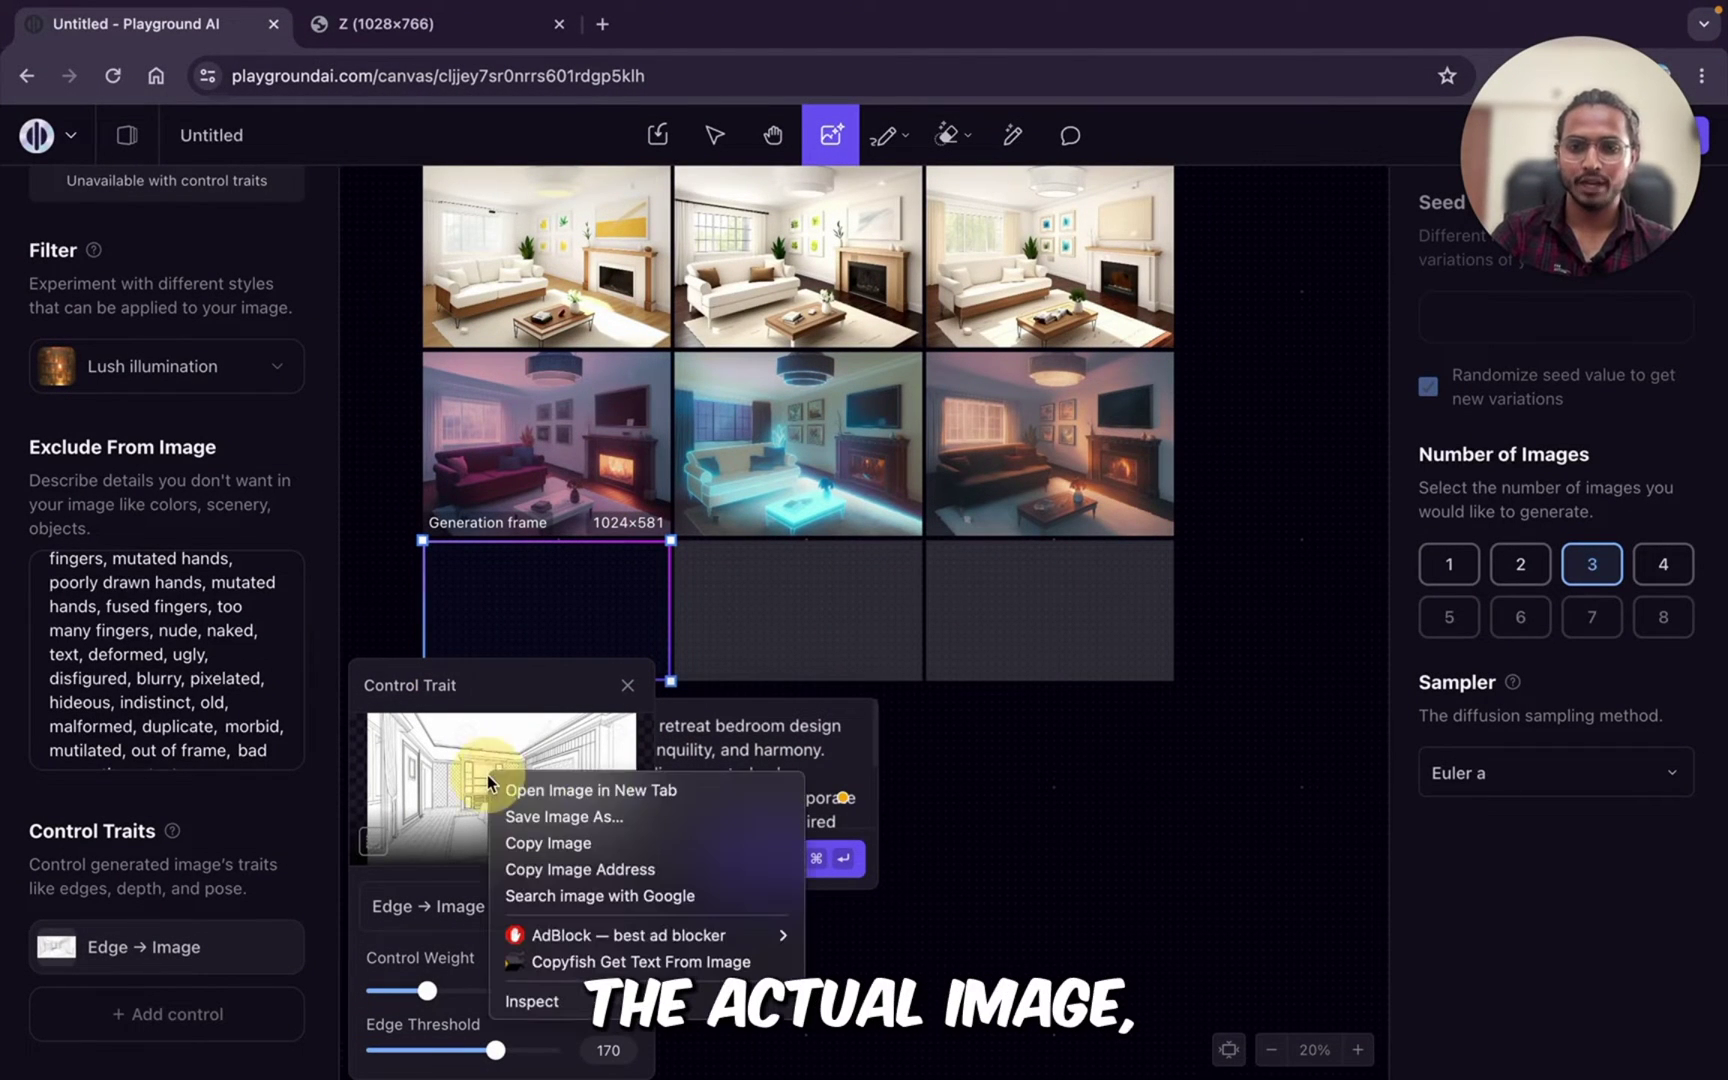
left_click(583, 790)
key("super+3")
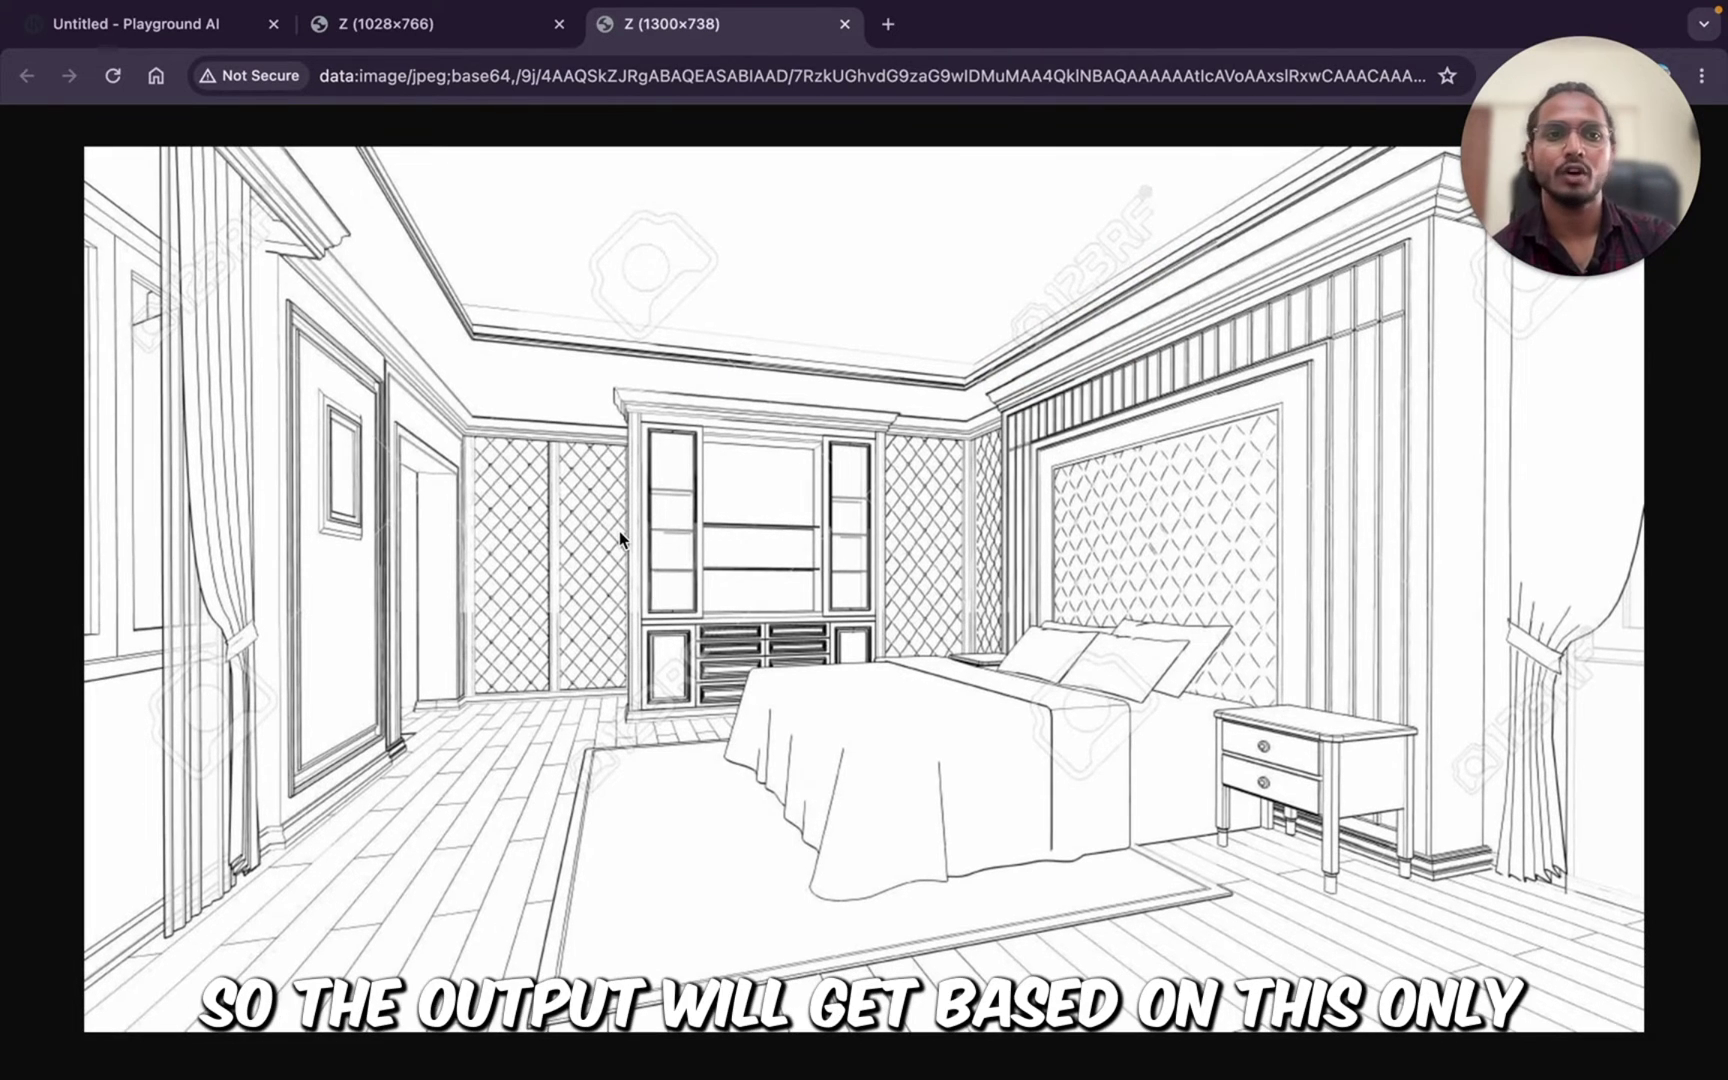
right_click(620, 531)
key("super+1")
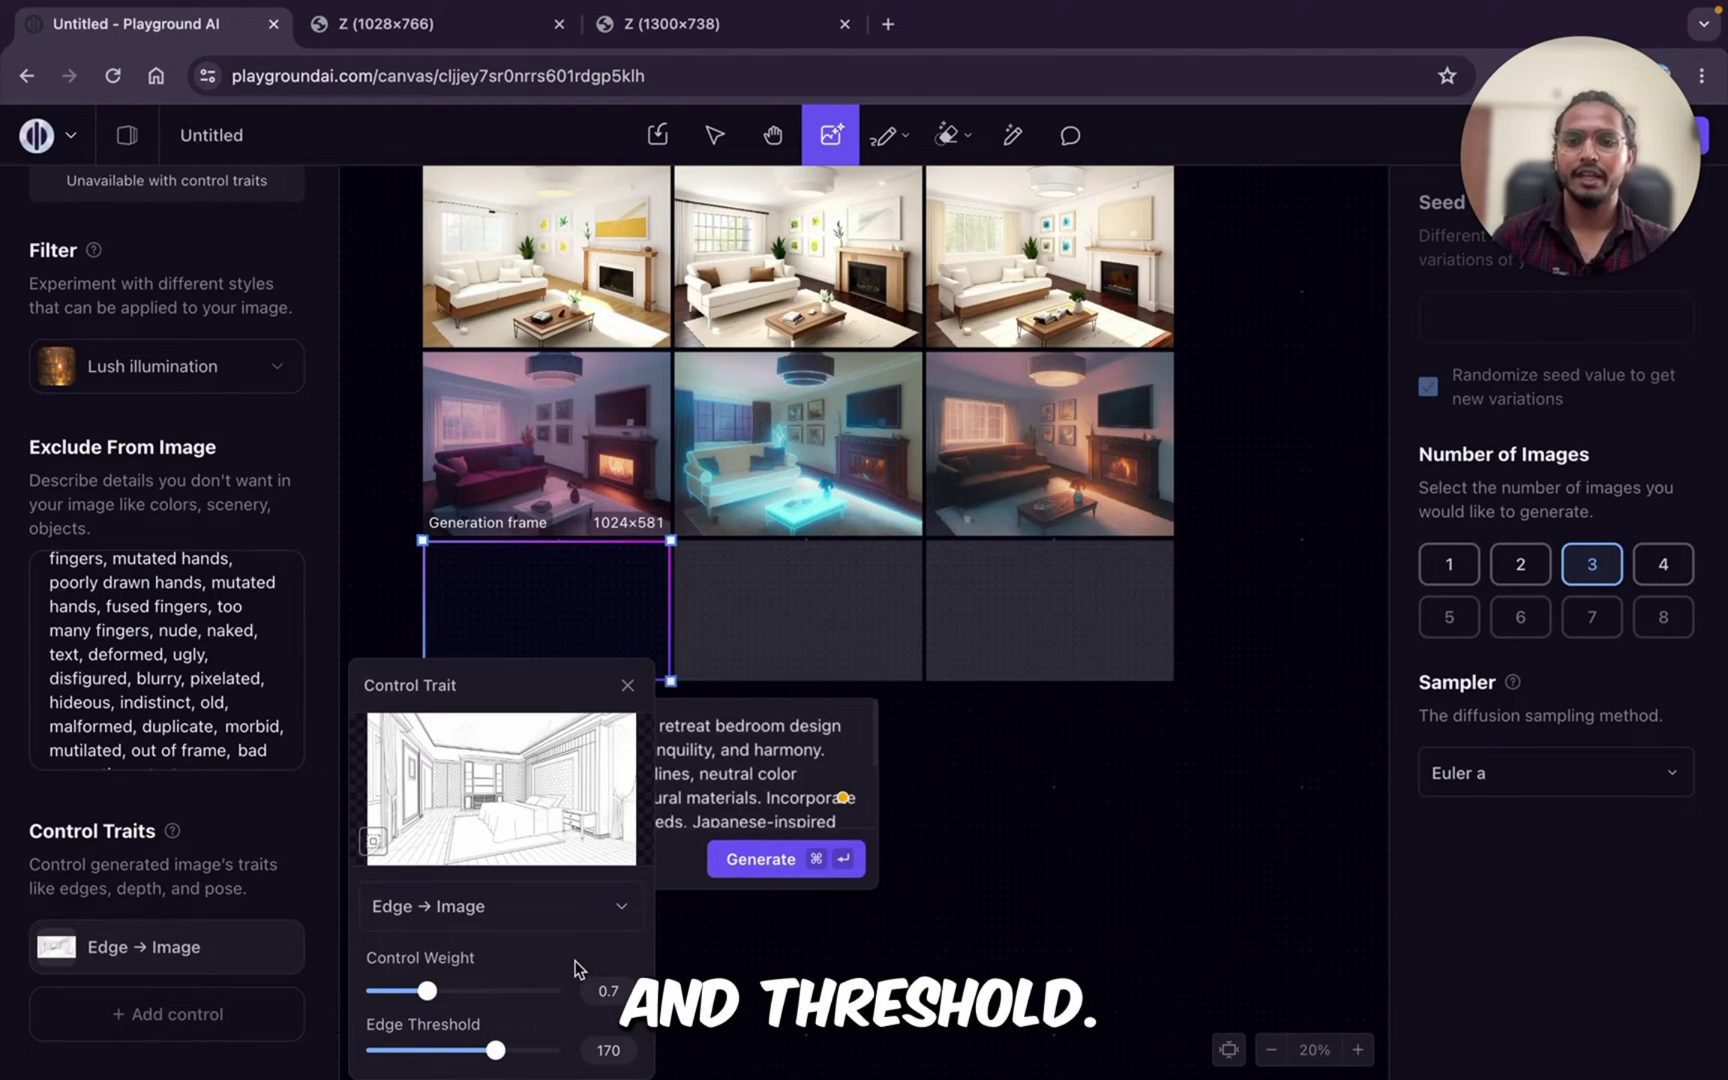
left_click(916, 965)
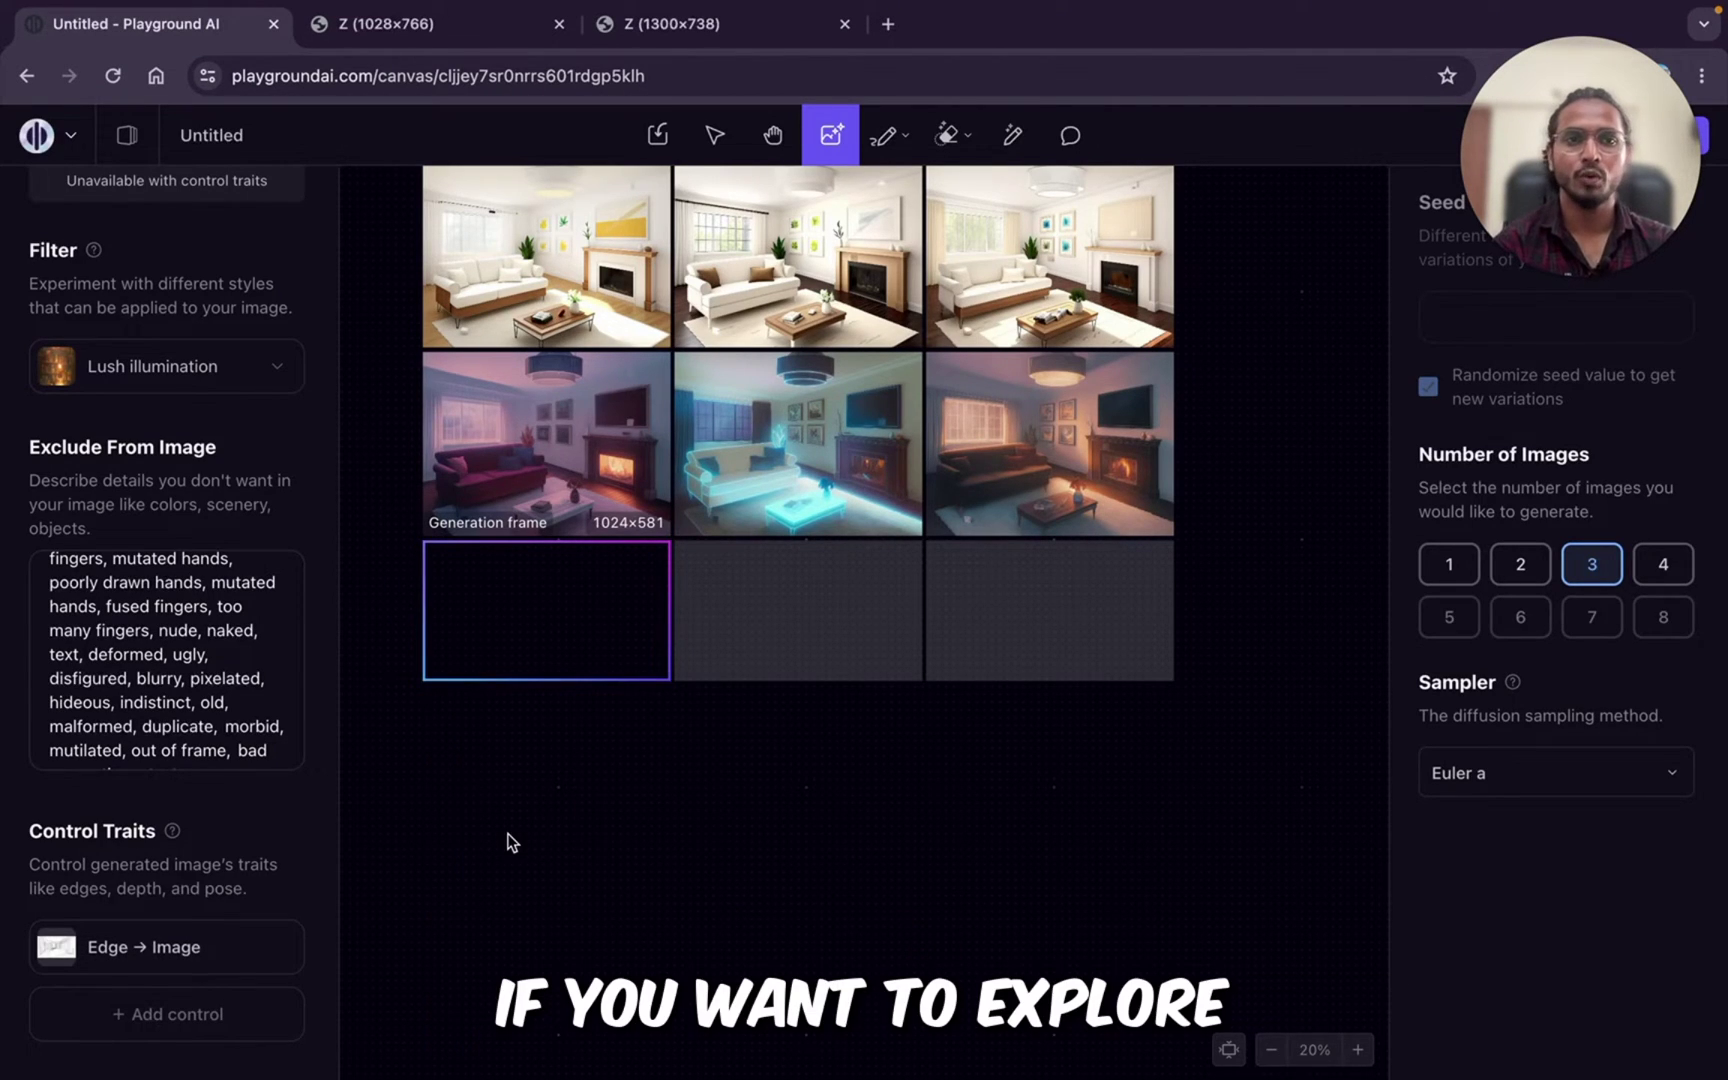
Step: Apply the Delicate detail filter, found by searching 'deli', and generate the Zen bedroom images
left_click(545, 445)
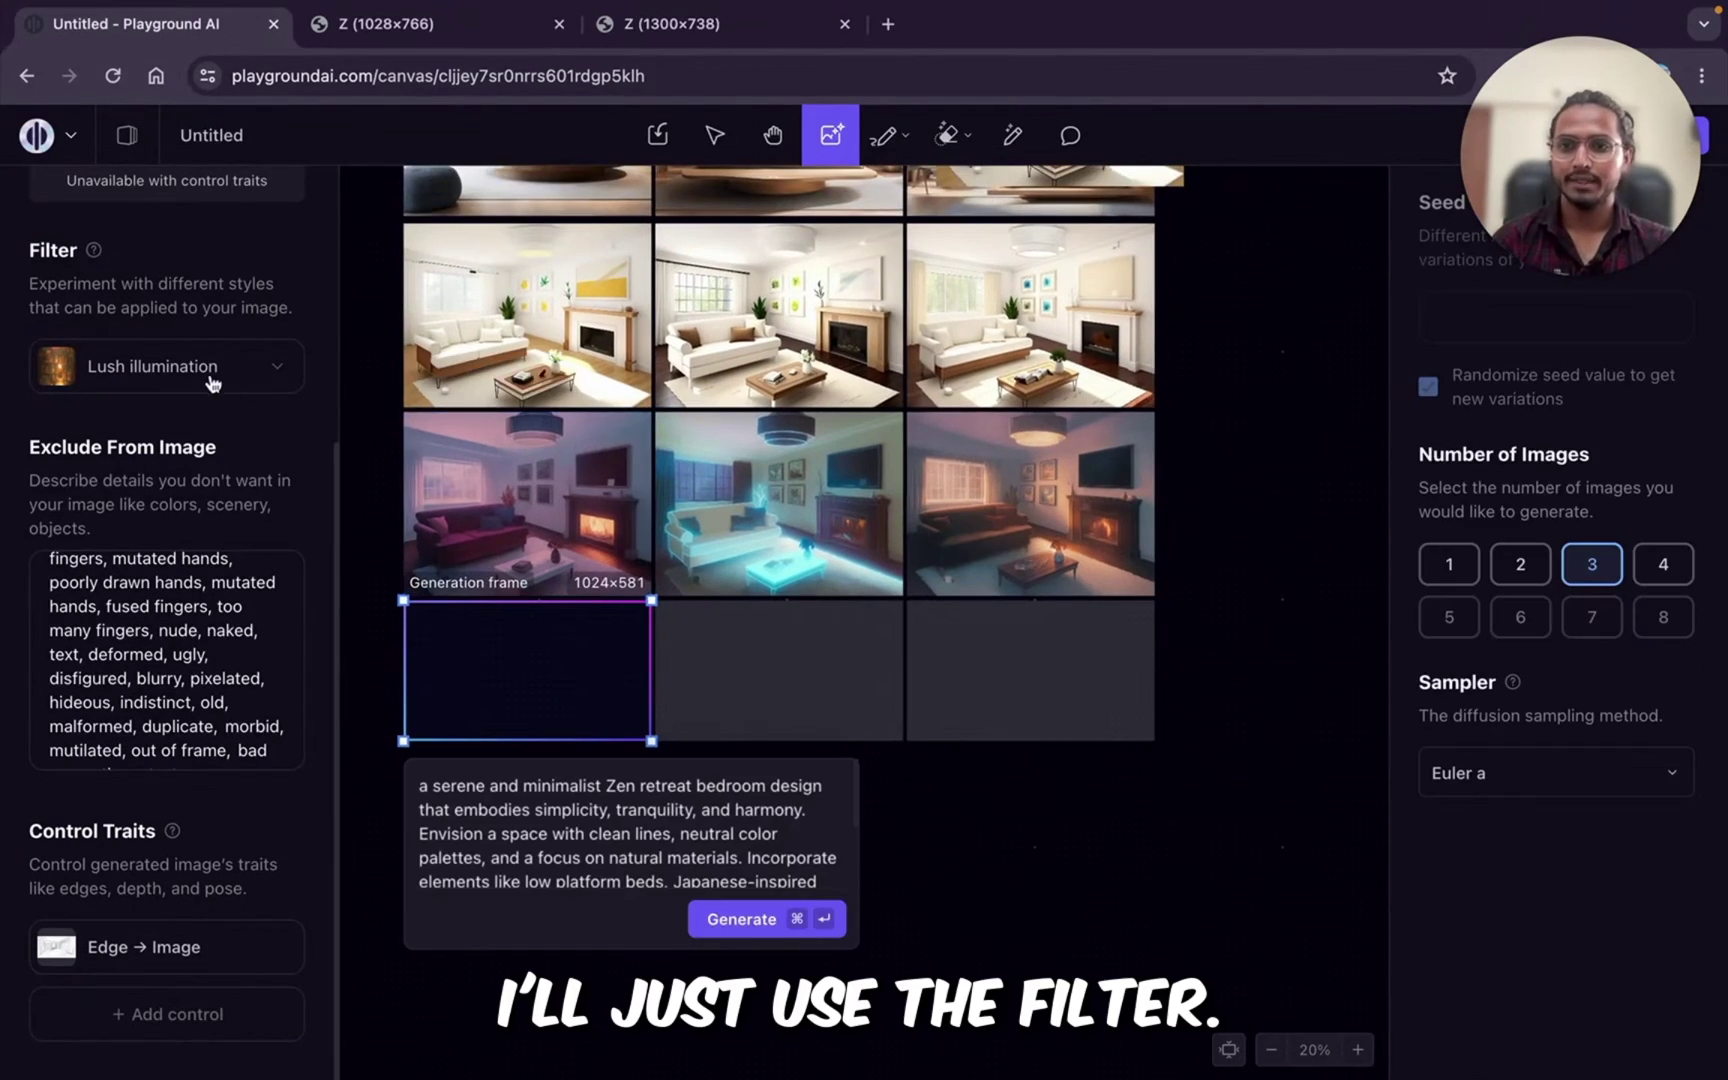
left_click(218, 369)
scroll(478, 678, "down", 2)
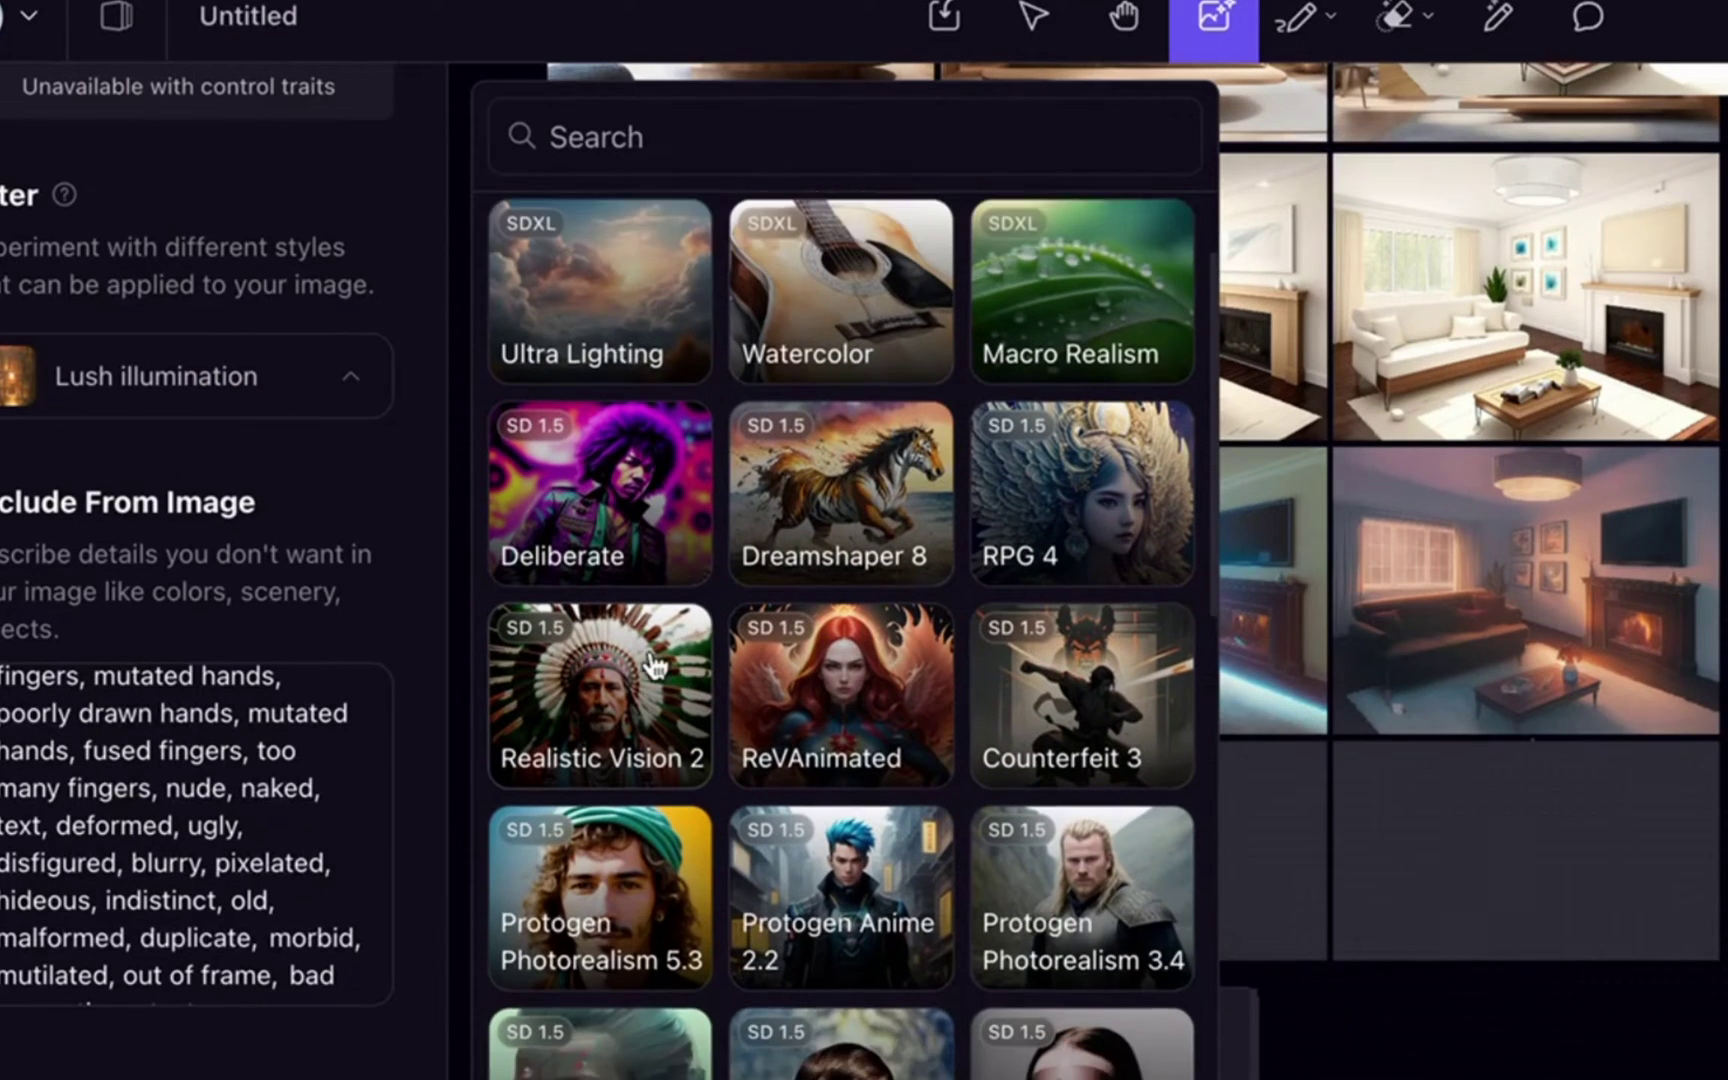
scroll(650, 666, "up", 3)
type("deli")
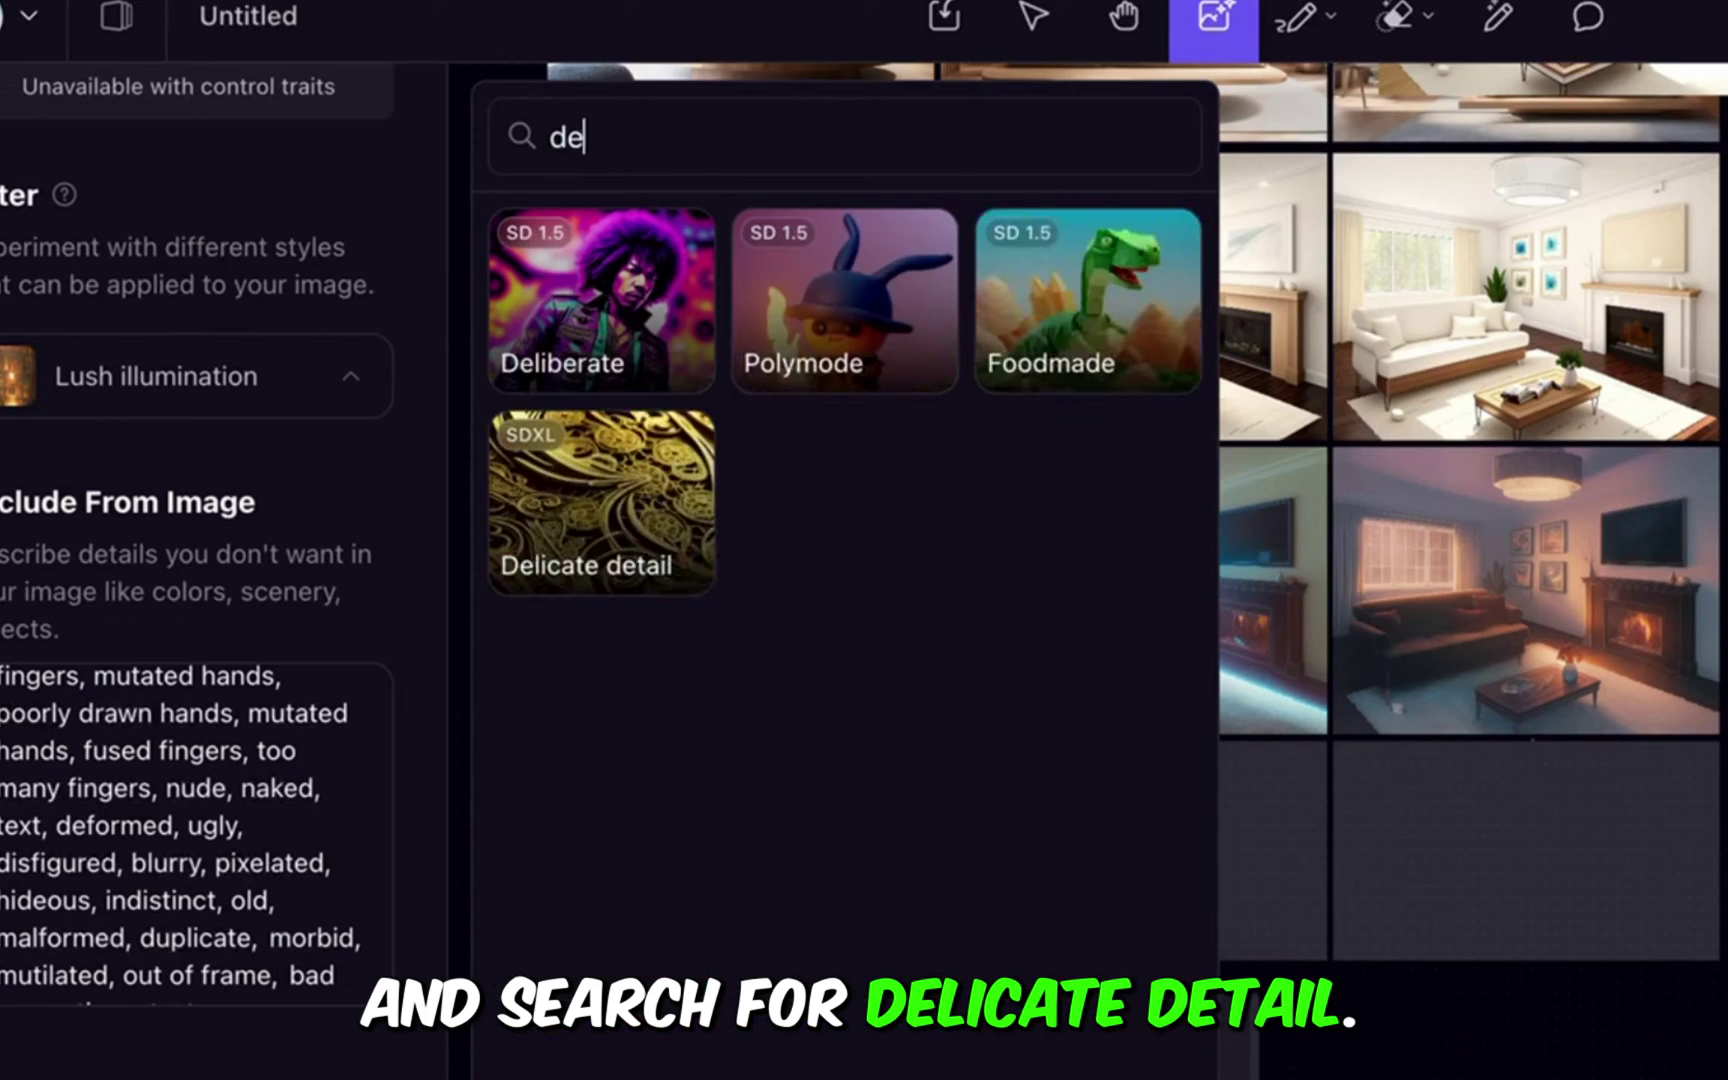
left_click(845, 357)
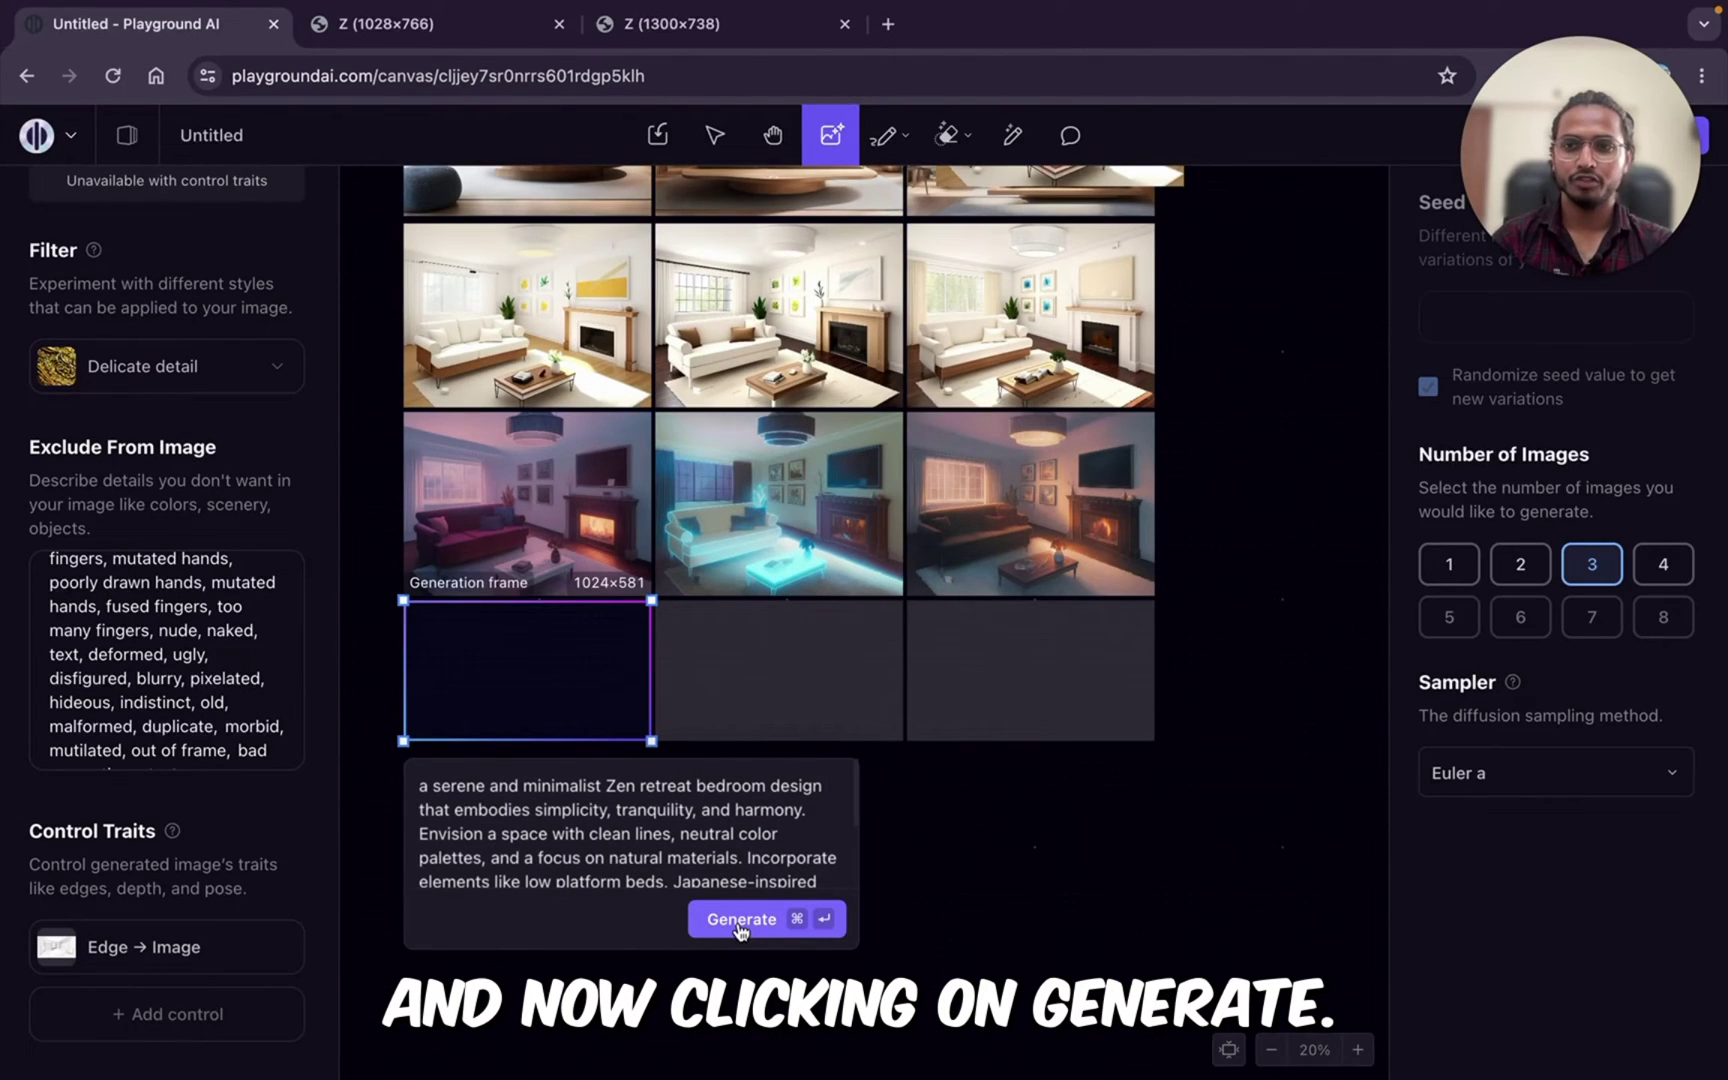
left_click(740, 928)
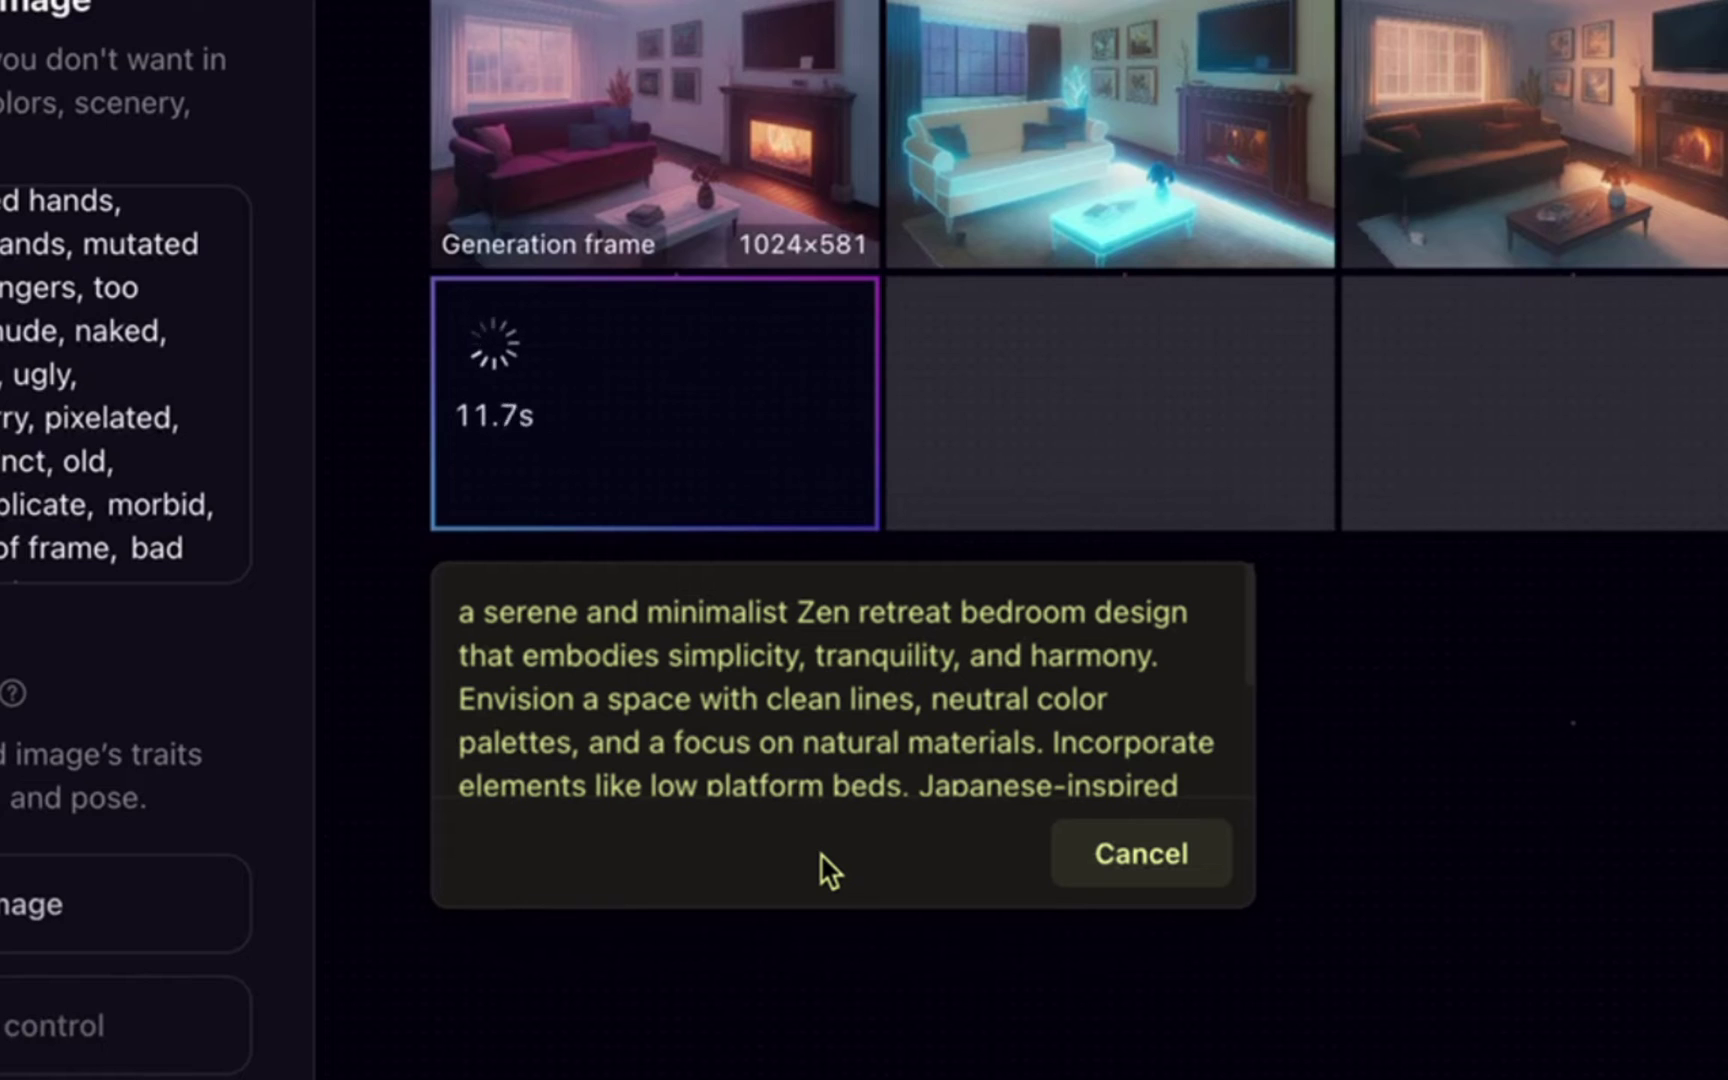
Step: Zoom in and out over the three new Delicate detail Zen bedroom renders
left_click(850, 717)
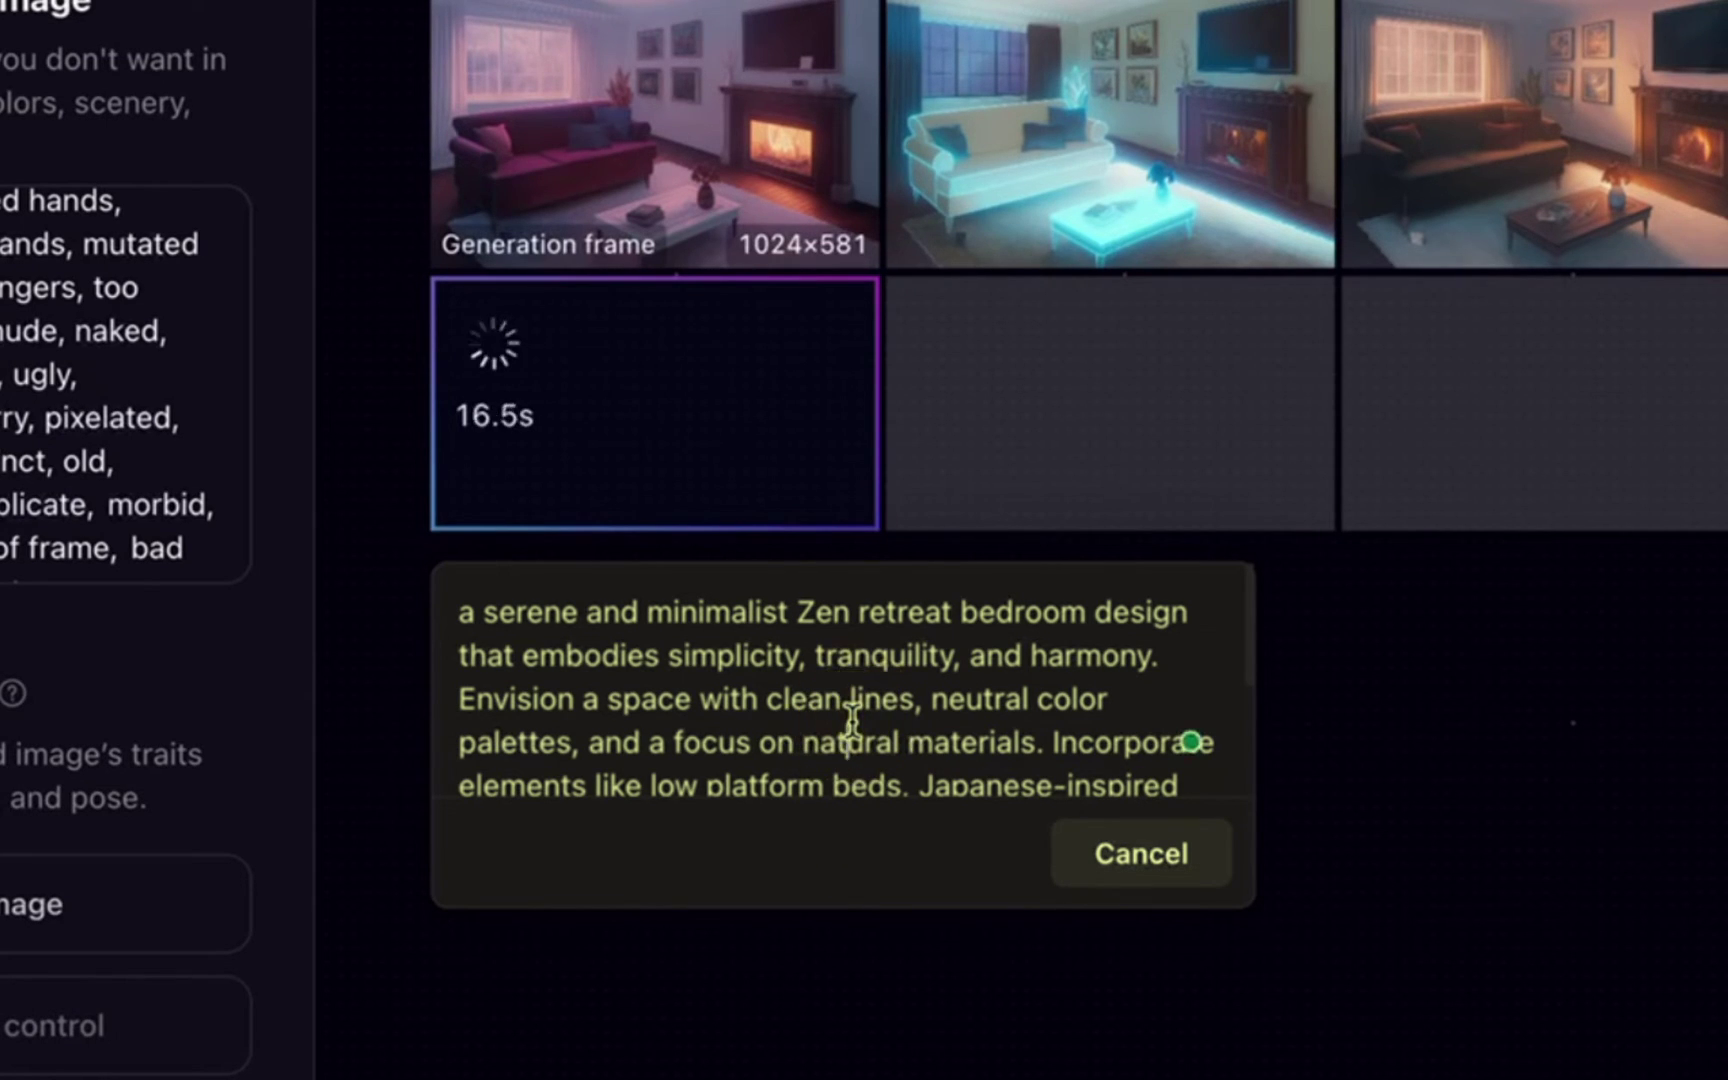
scroll(851, 718, "down", 1)
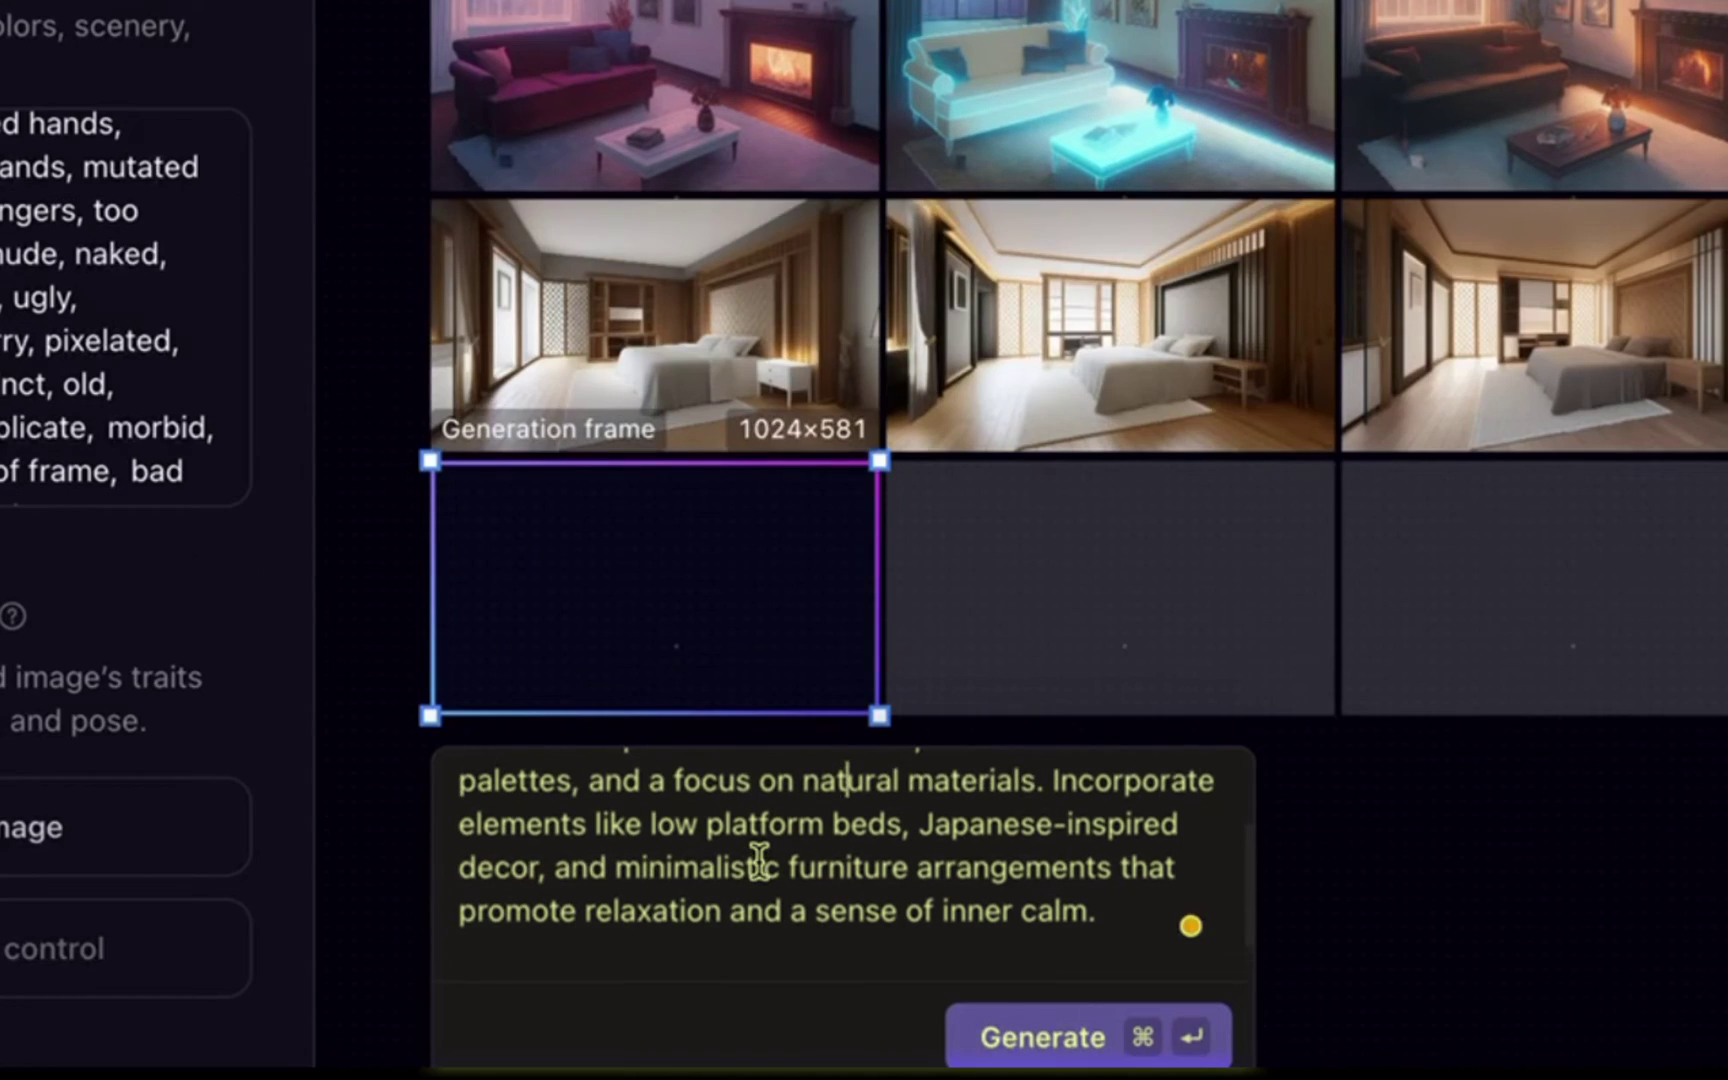
scroll(760, 860, "down", 1)
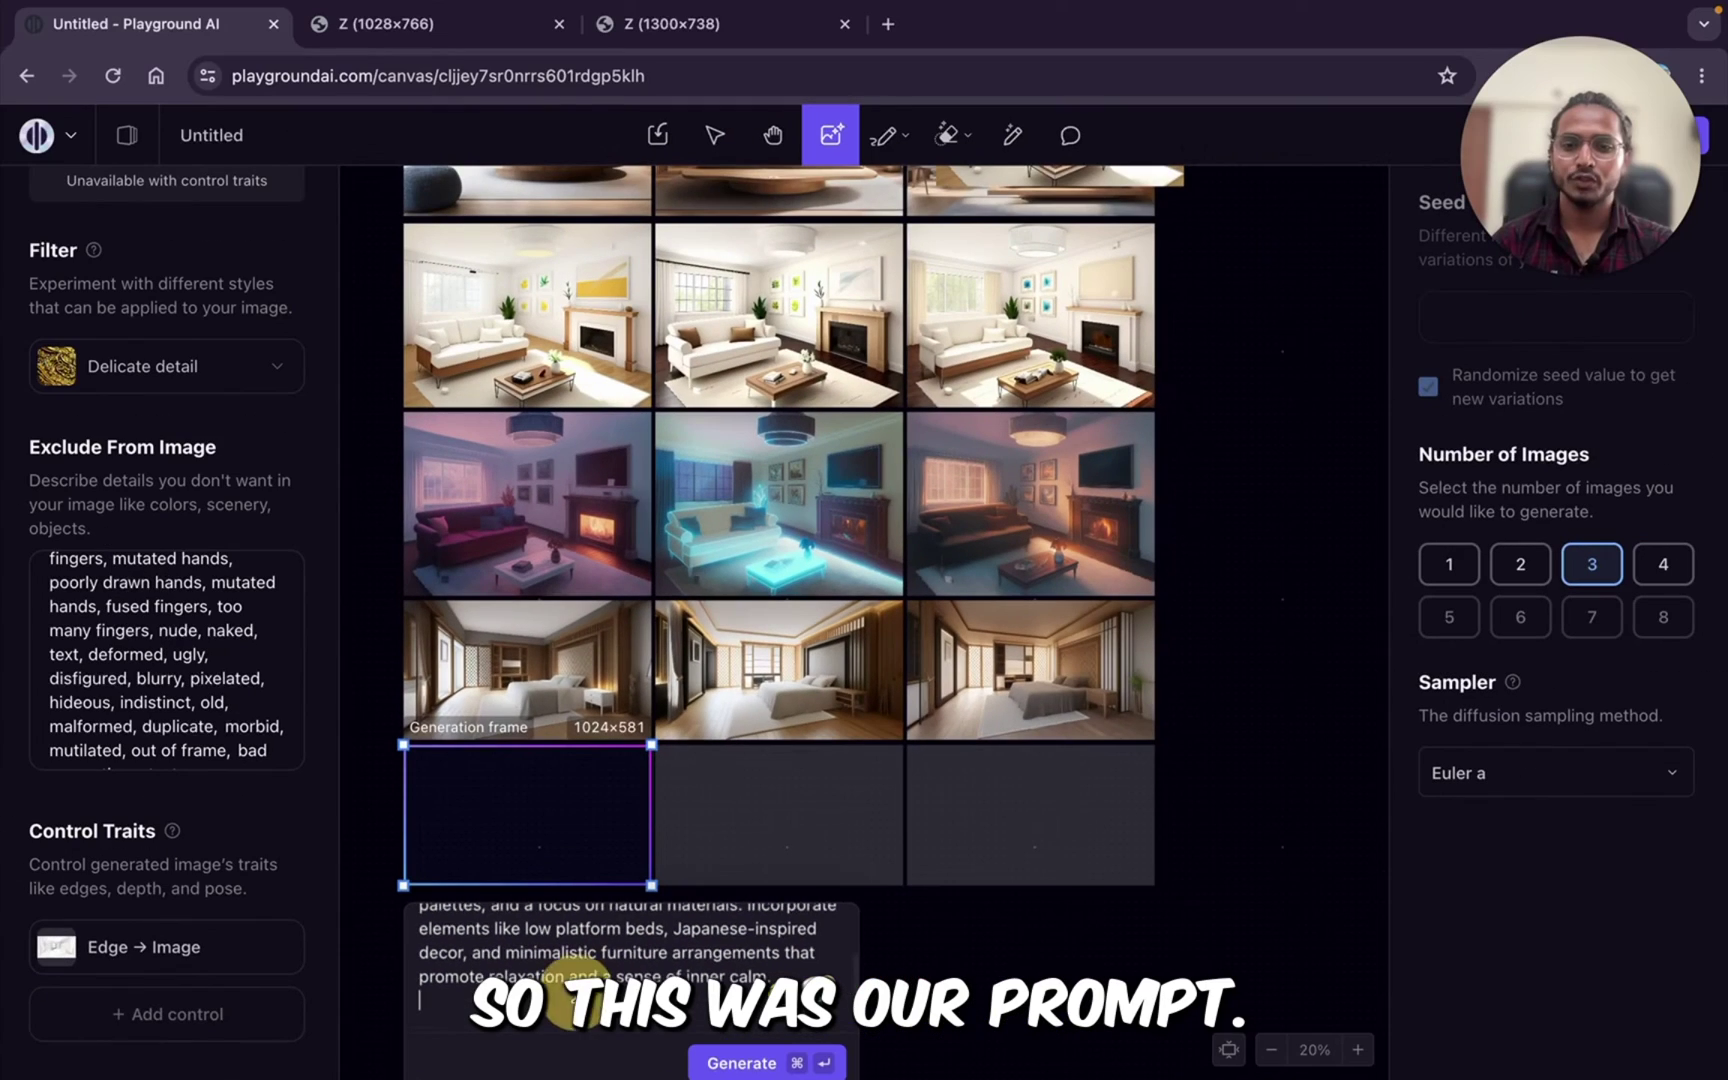
scroll(791, 945, "up", 3)
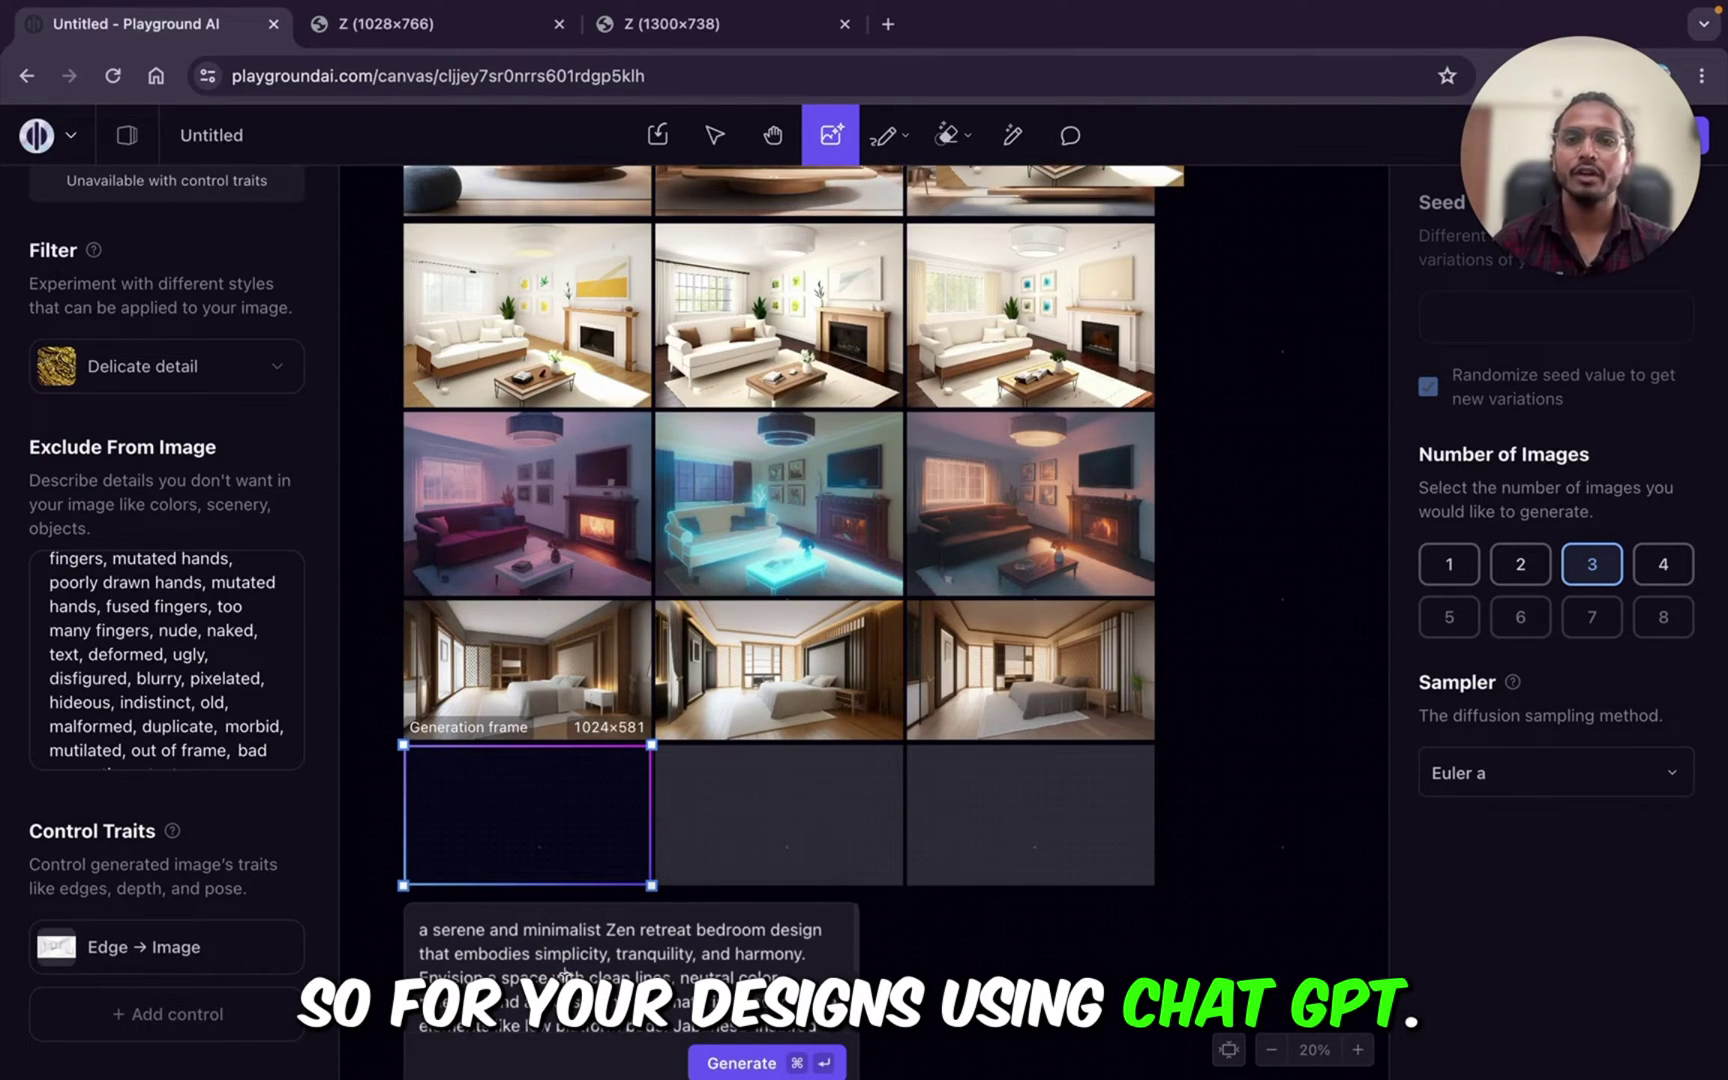
scroll(637, 970, "down", 3)
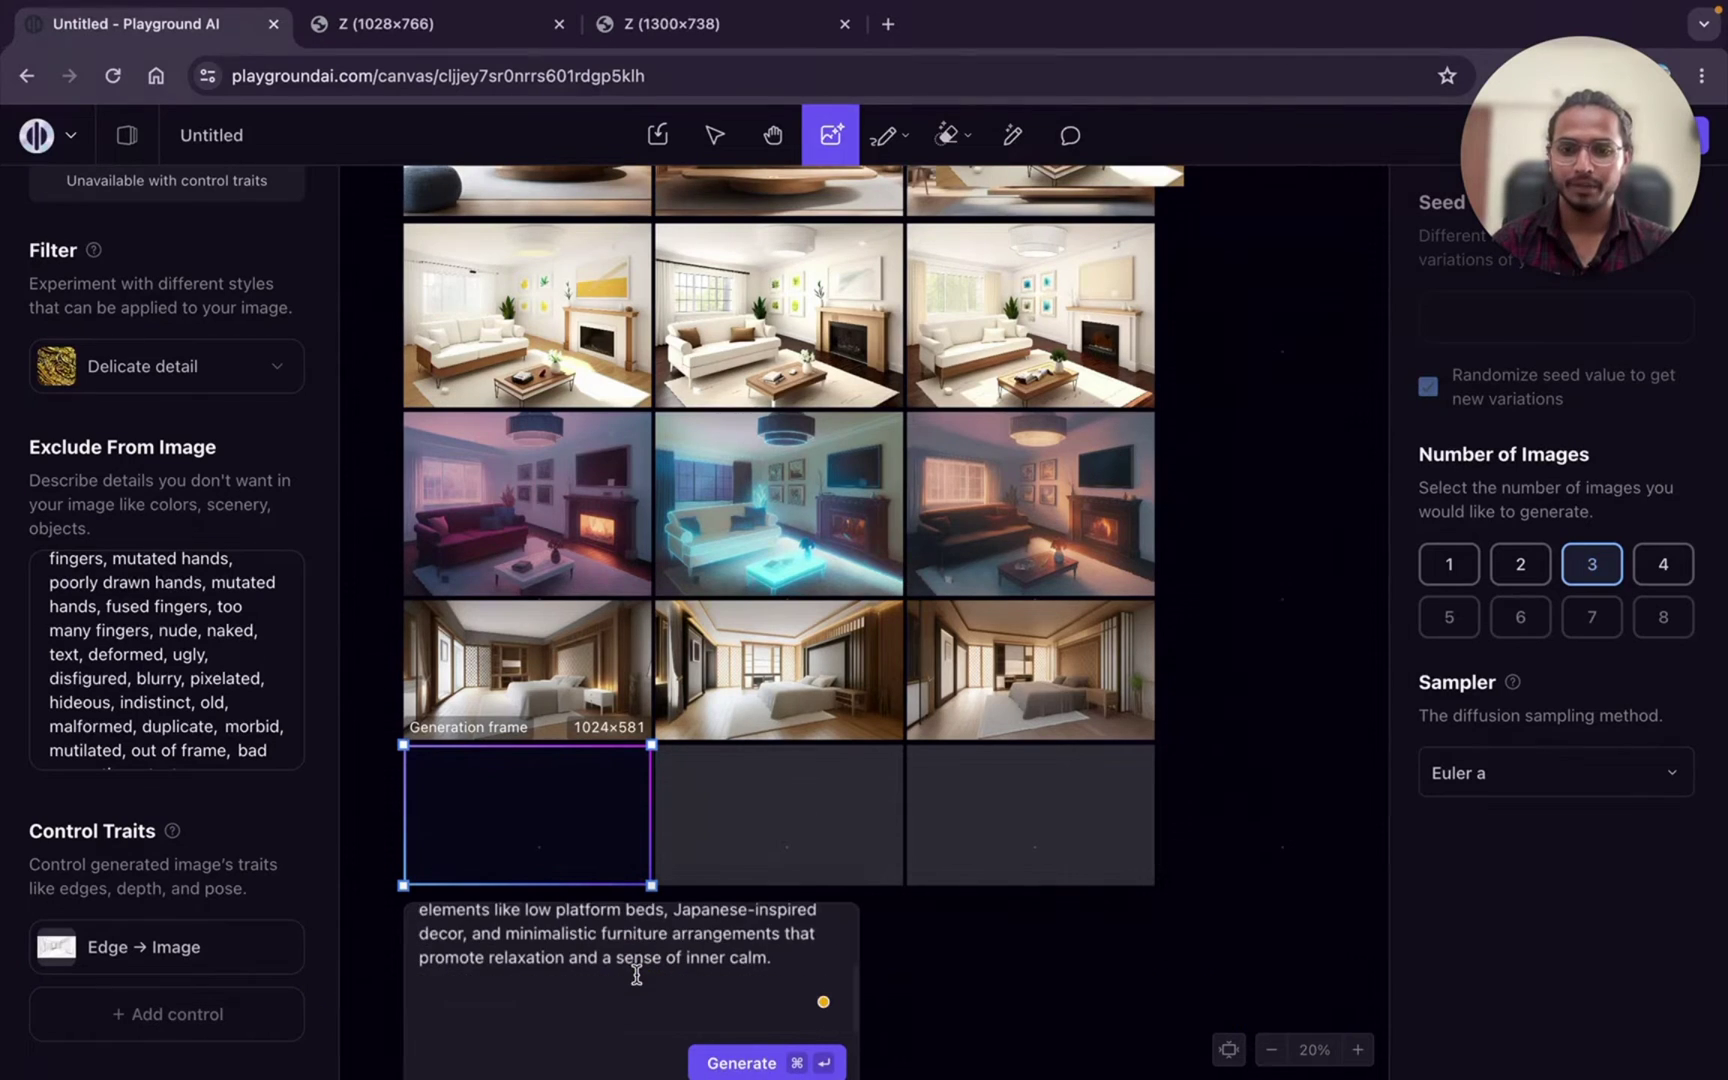
scroll(637, 970, "up", 3)
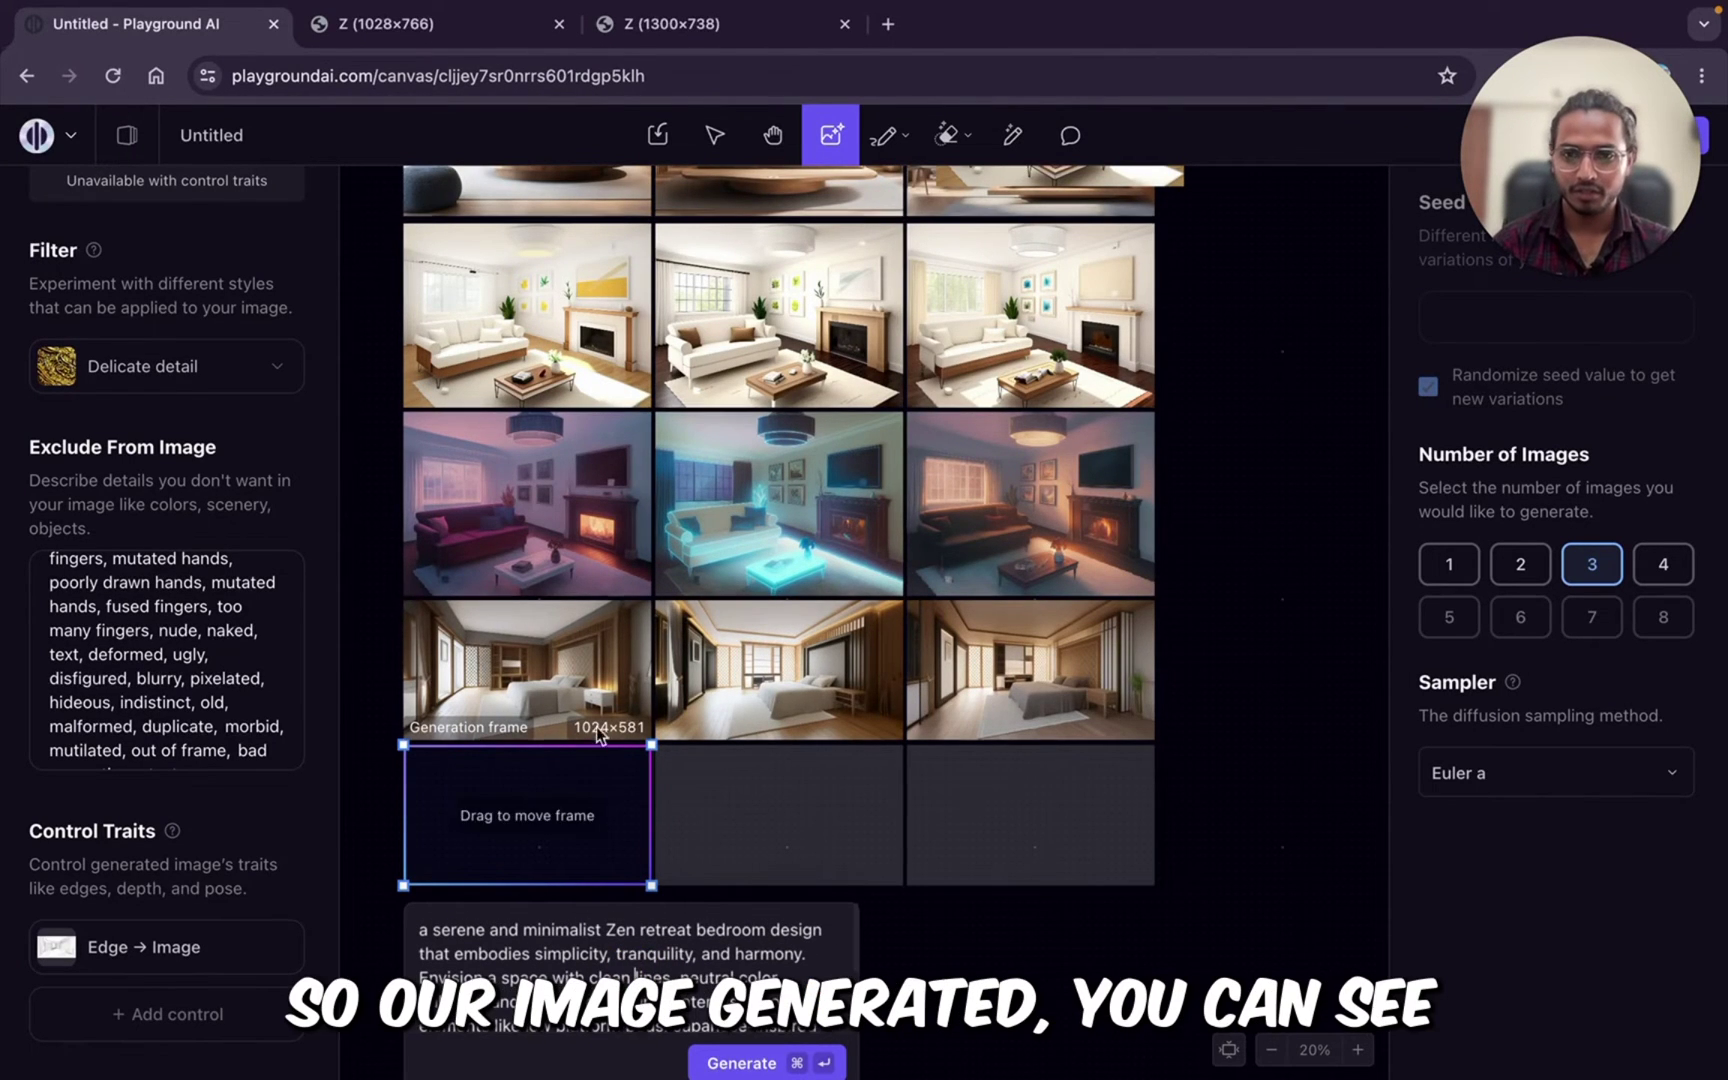
scroll(618, 676, "up", 5)
scroll(628, 670, "up", 6)
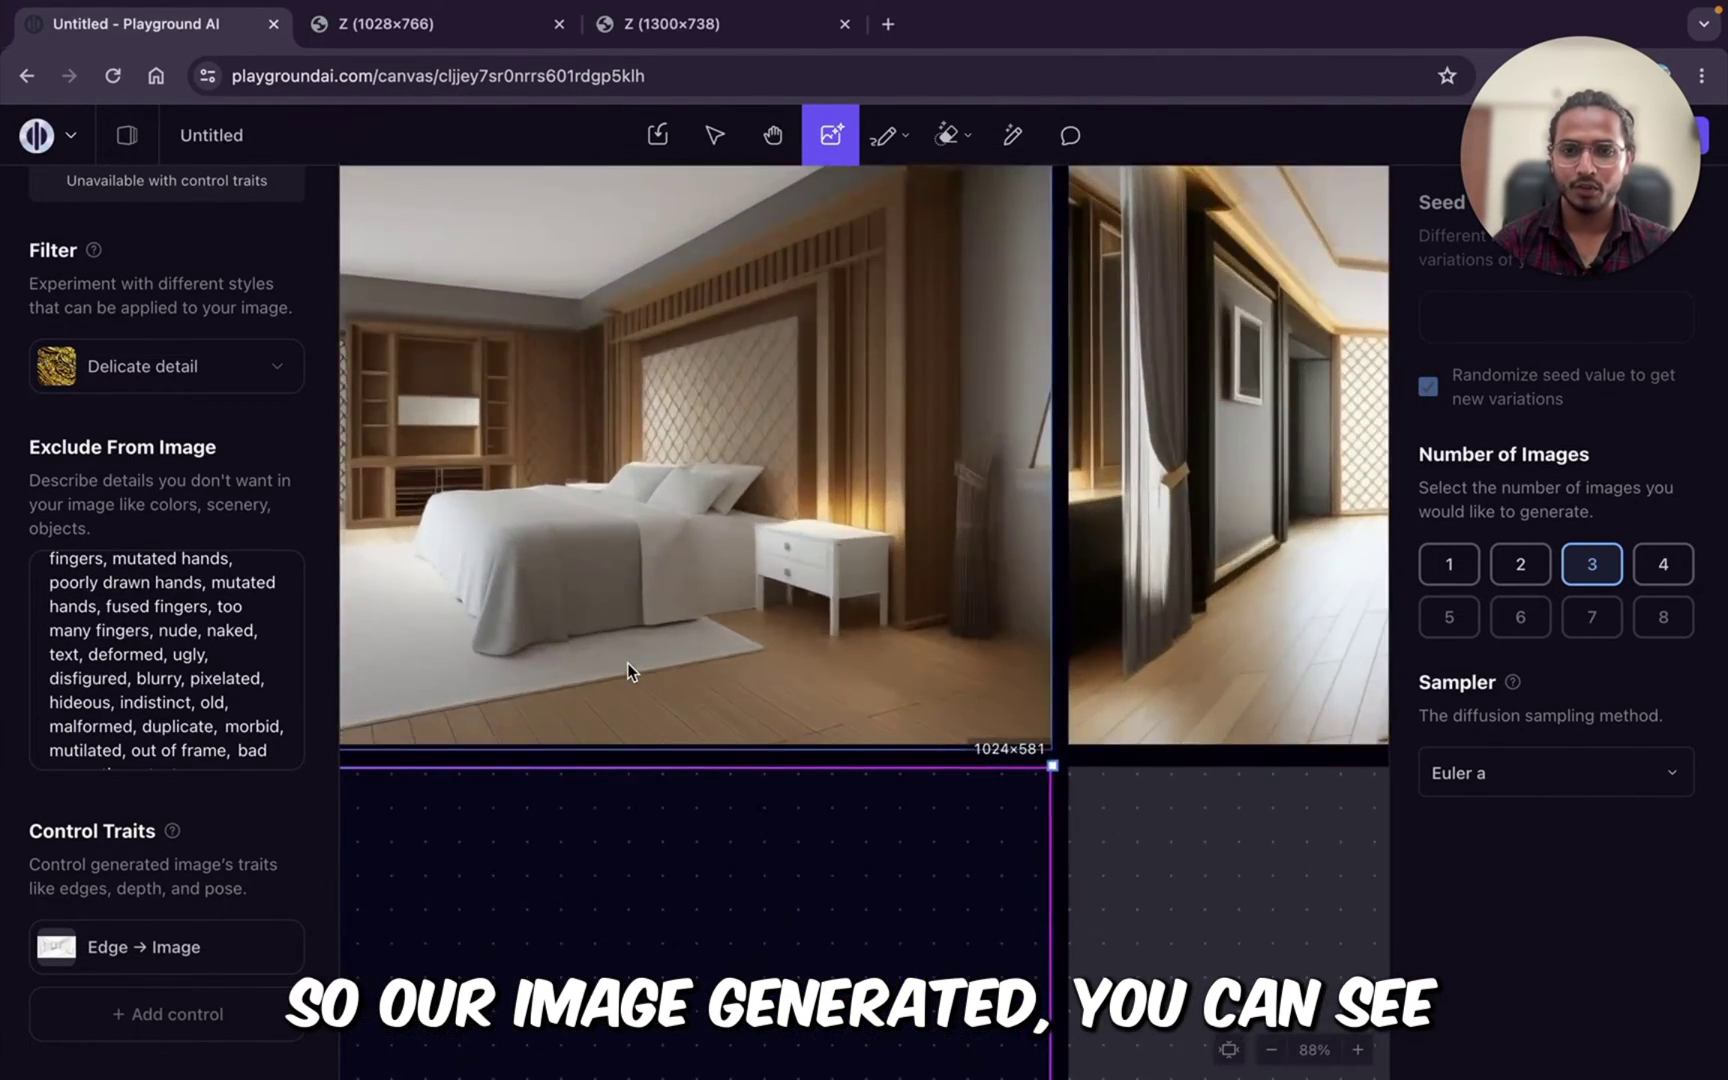
scroll(626, 663, "down", 10)
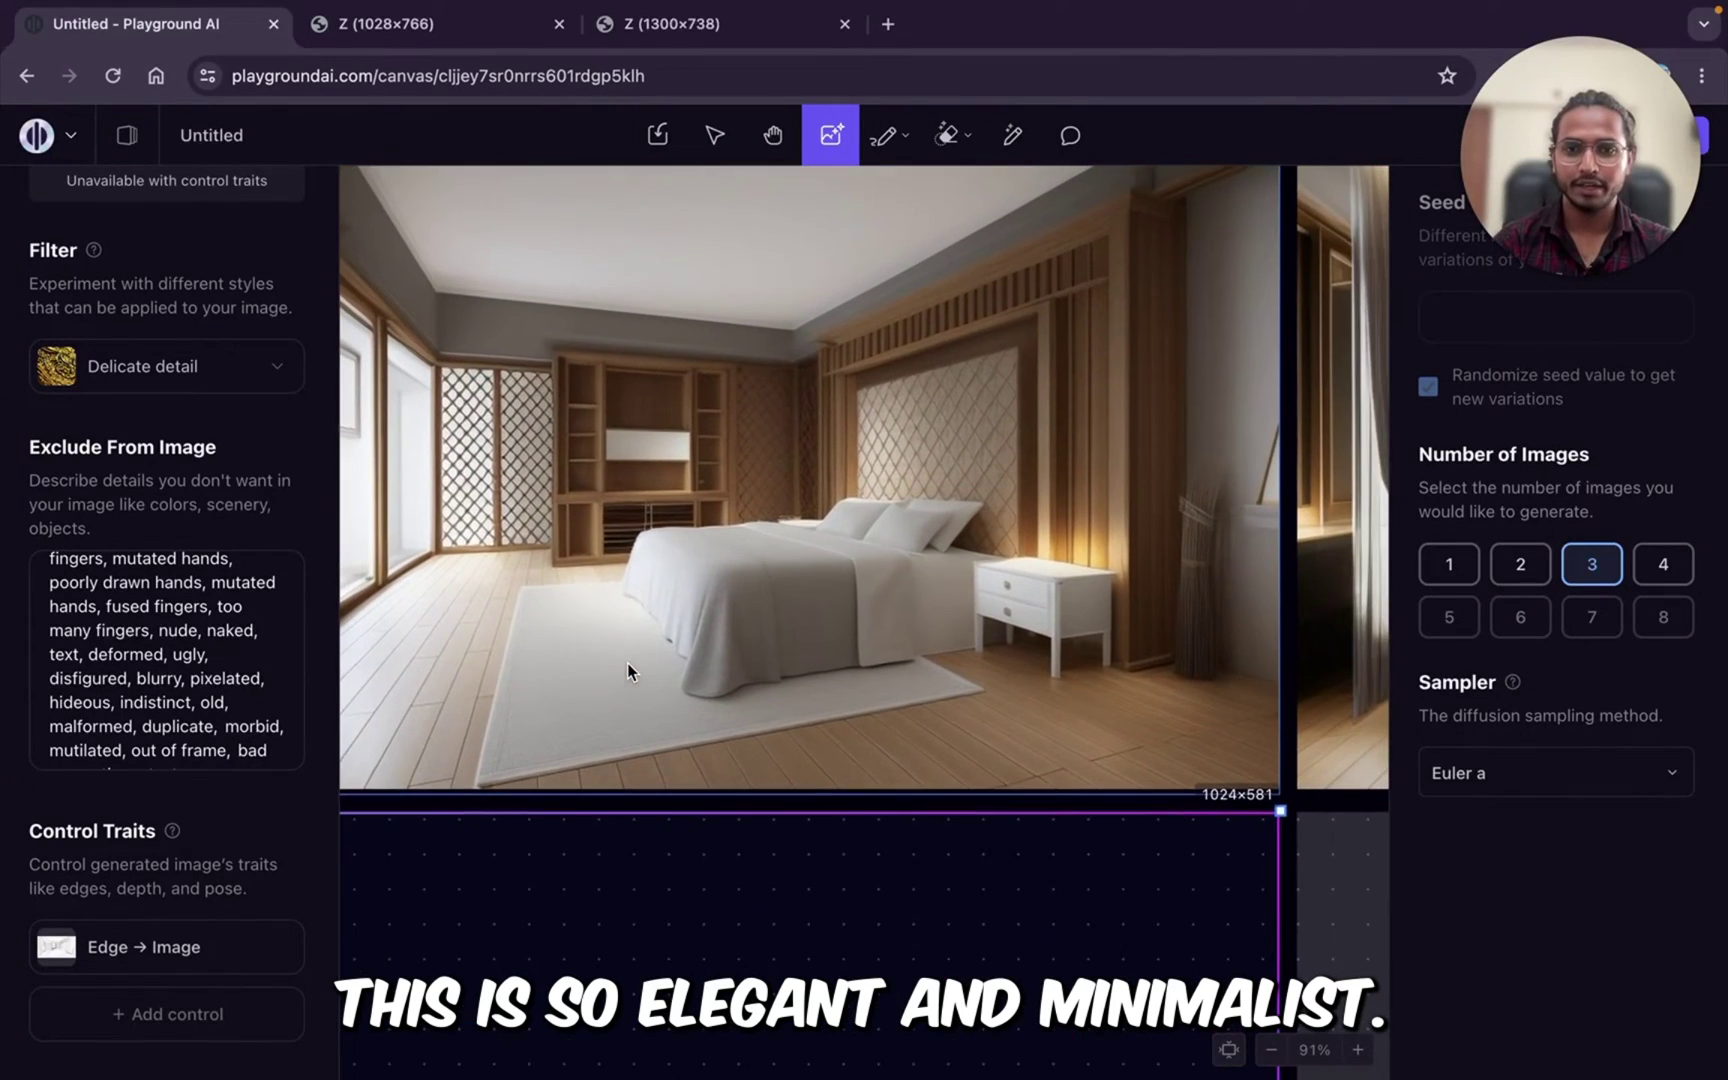
scroll(895, 829, "up", 10)
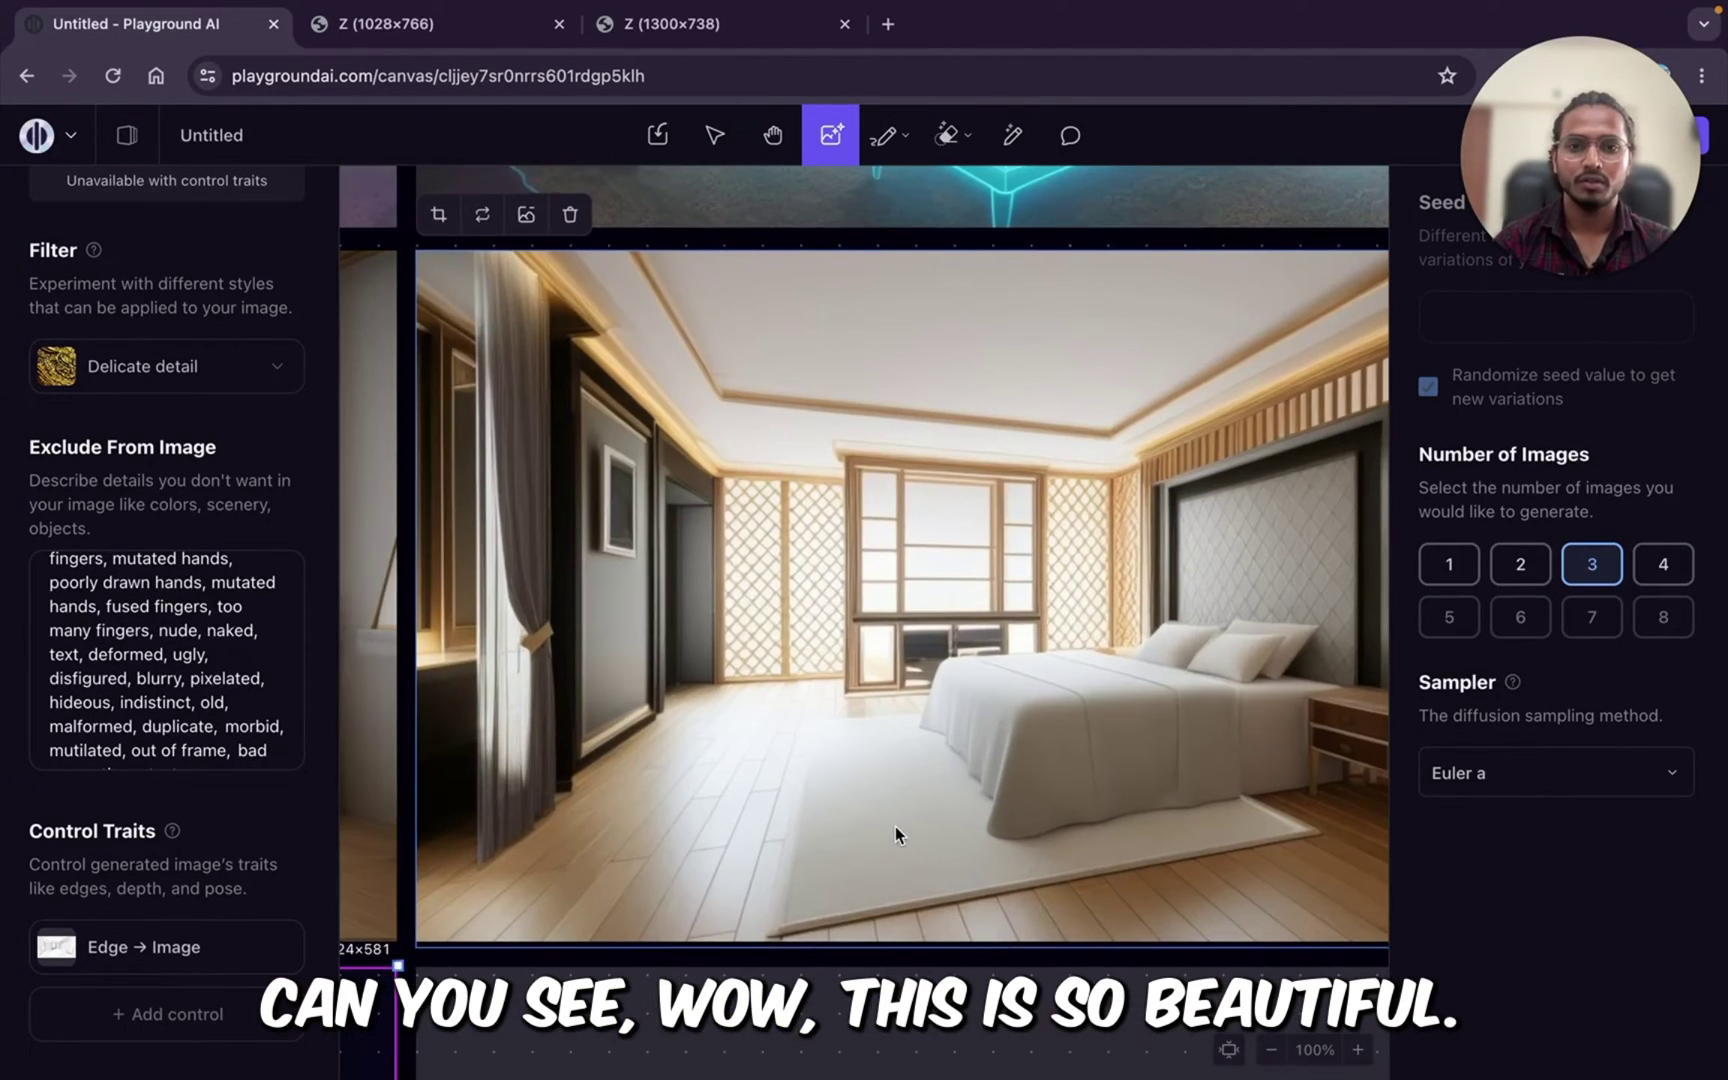
Step: Select one Zen bedroom render and compare its layout with the original sketch tab
left_click(895, 826)
scroll(895, 826, "right", 3)
scroll(895, 826, "right", 3)
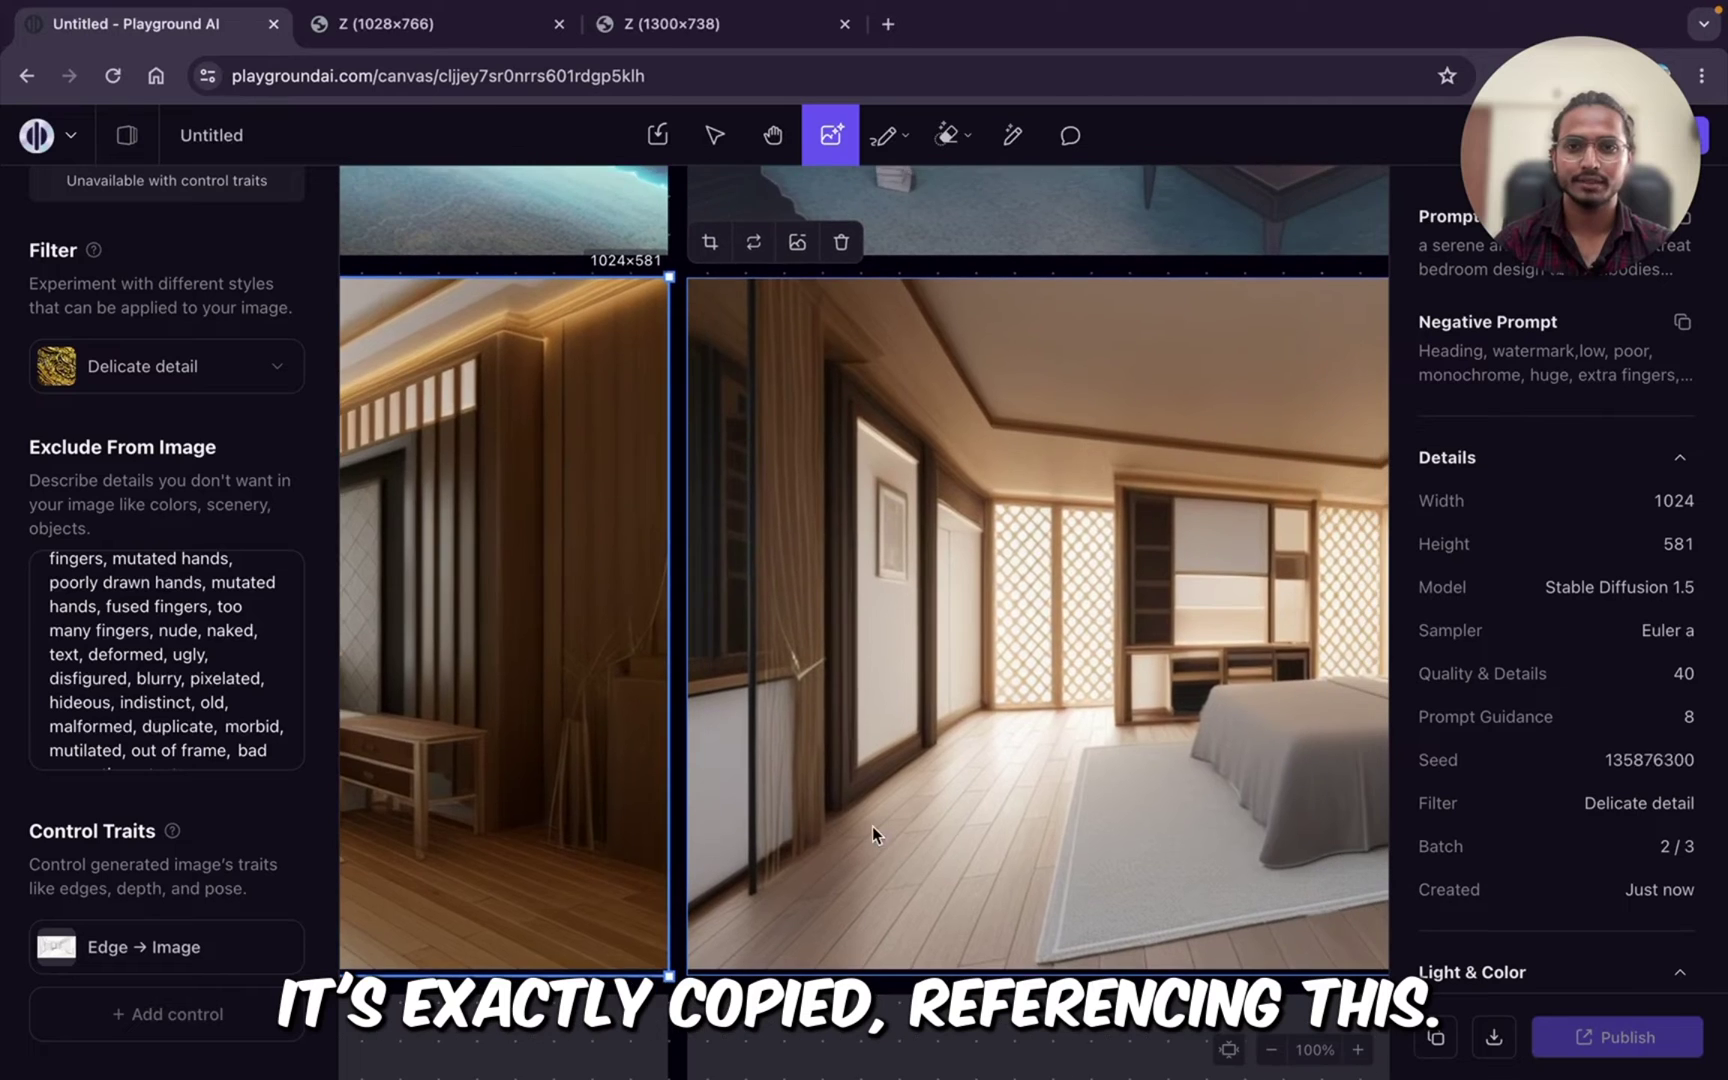
scroll(1031, 791, "right", 5)
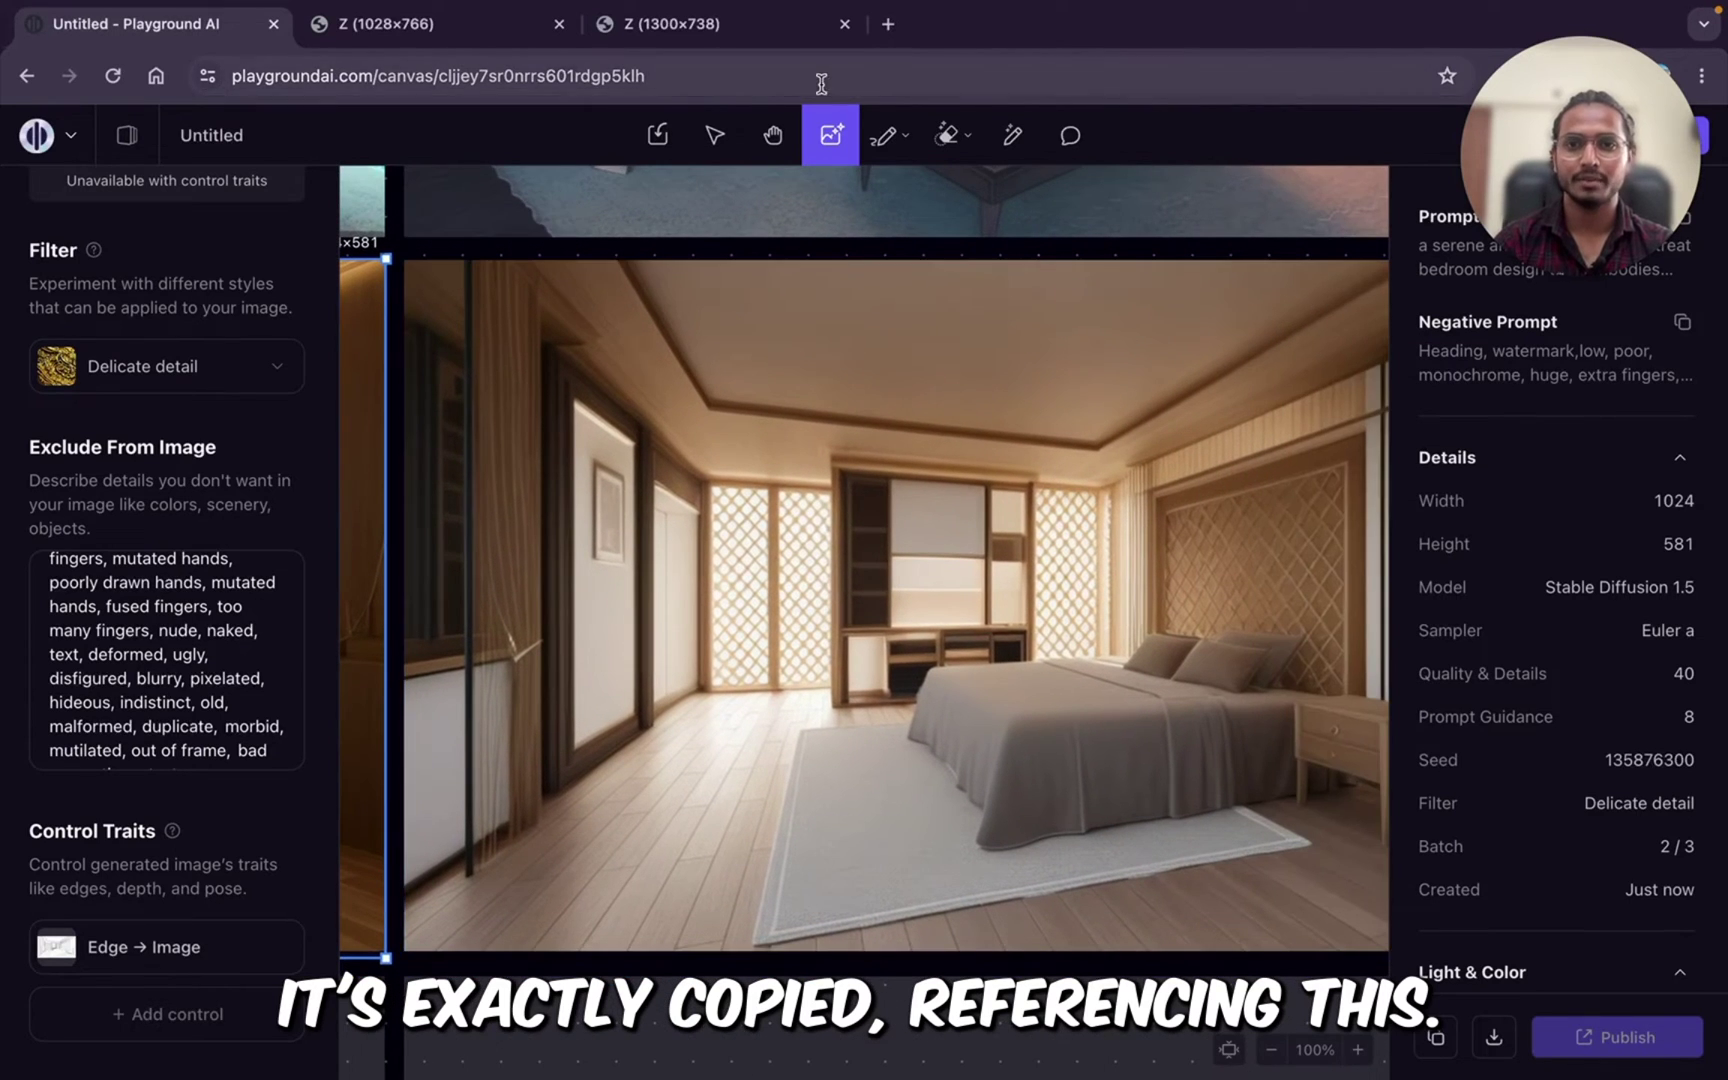
left_click(730, 15)
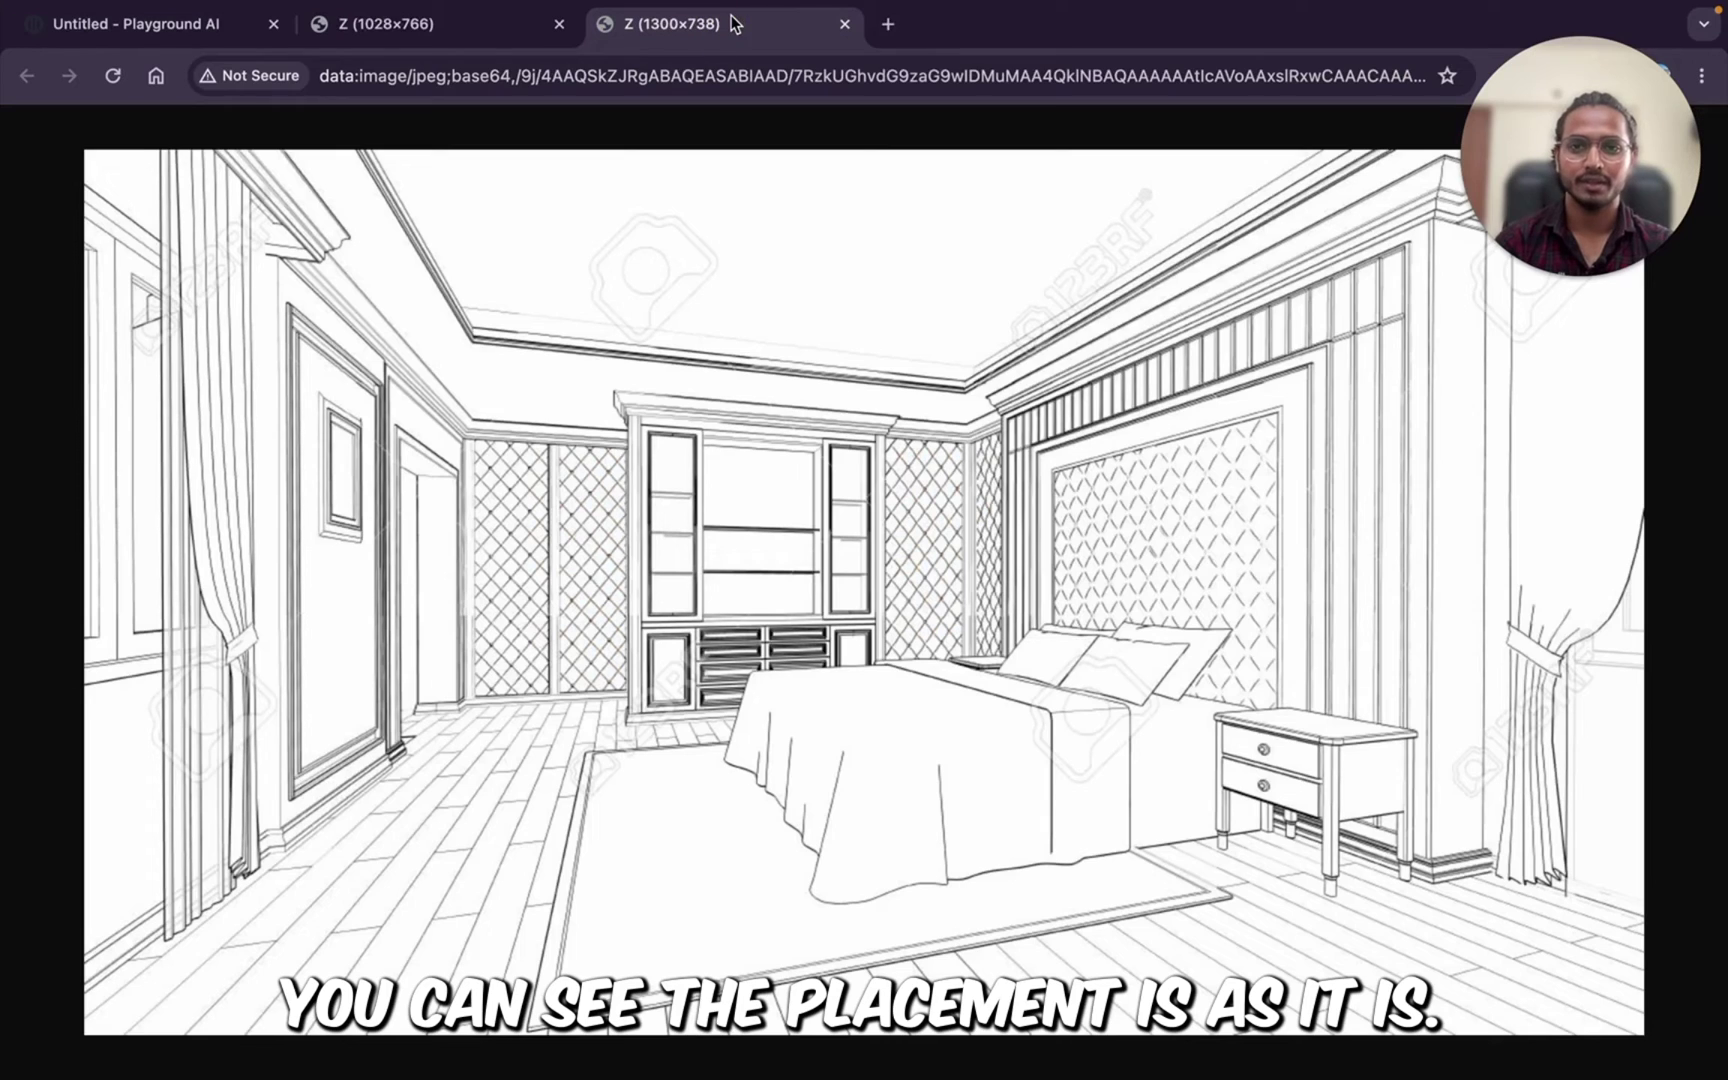
left_click(163, 26)
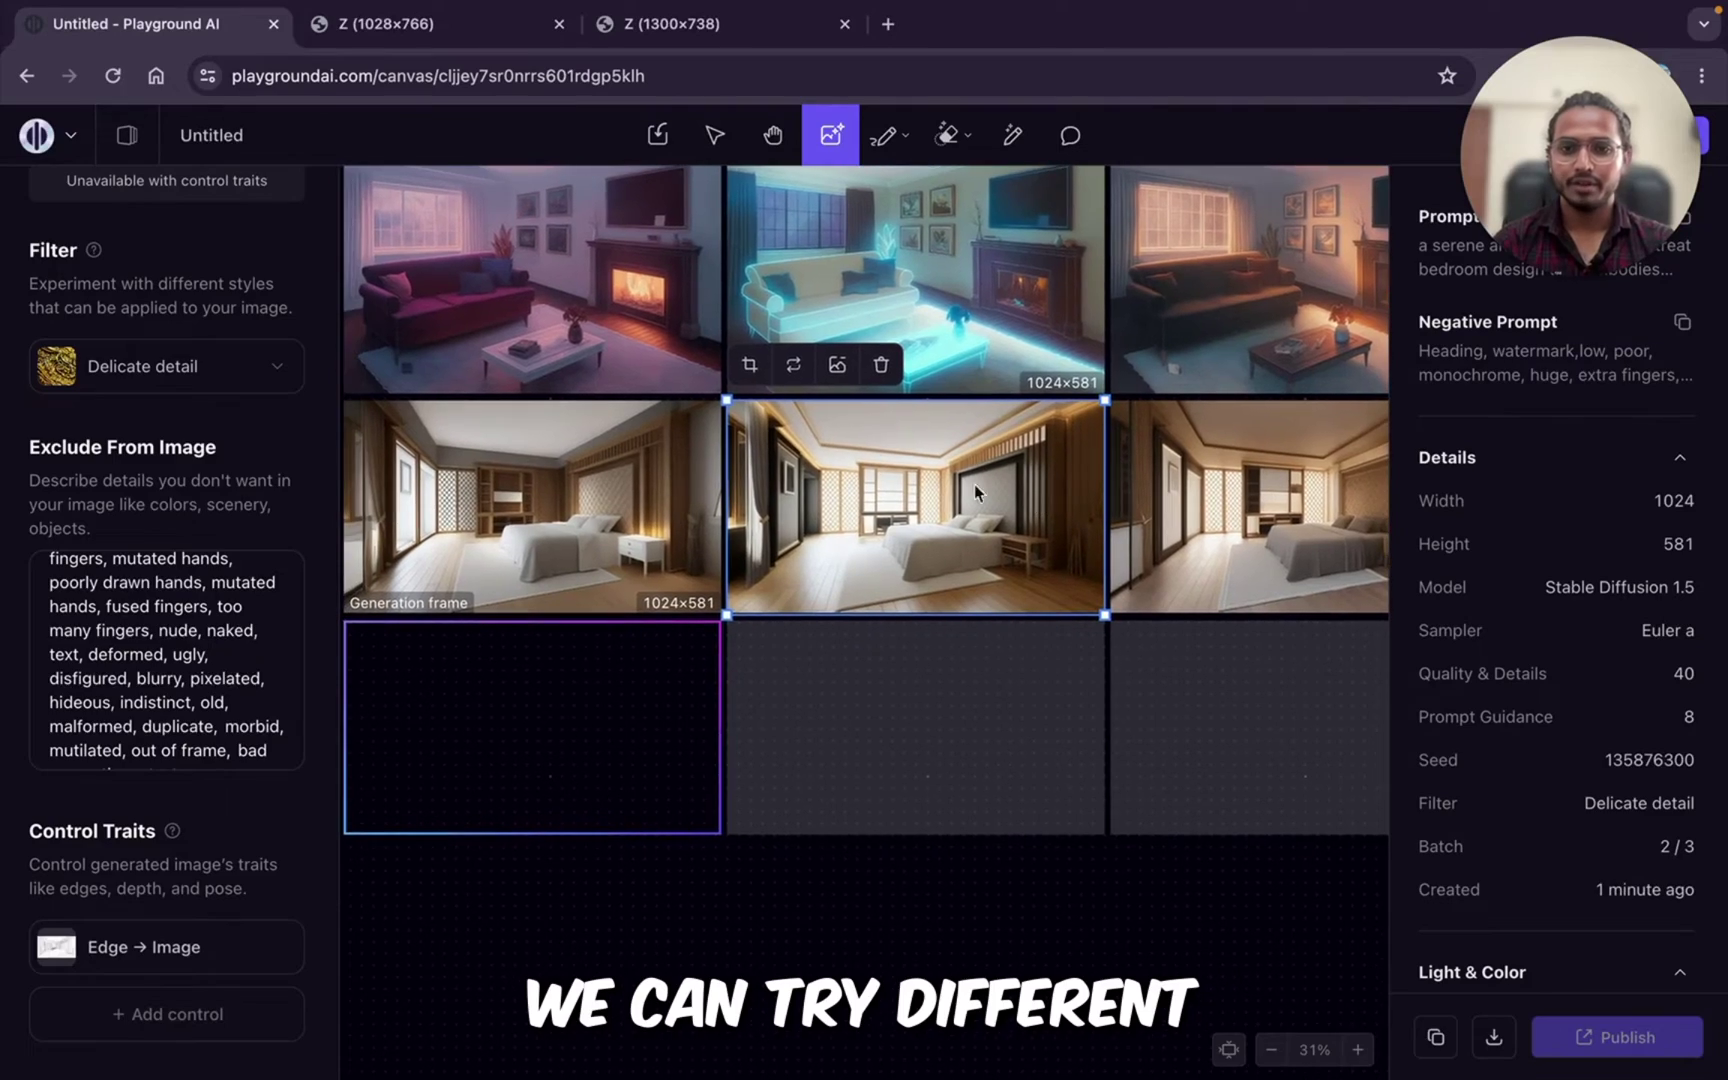
left_click(451, 700)
left_click(200, 373)
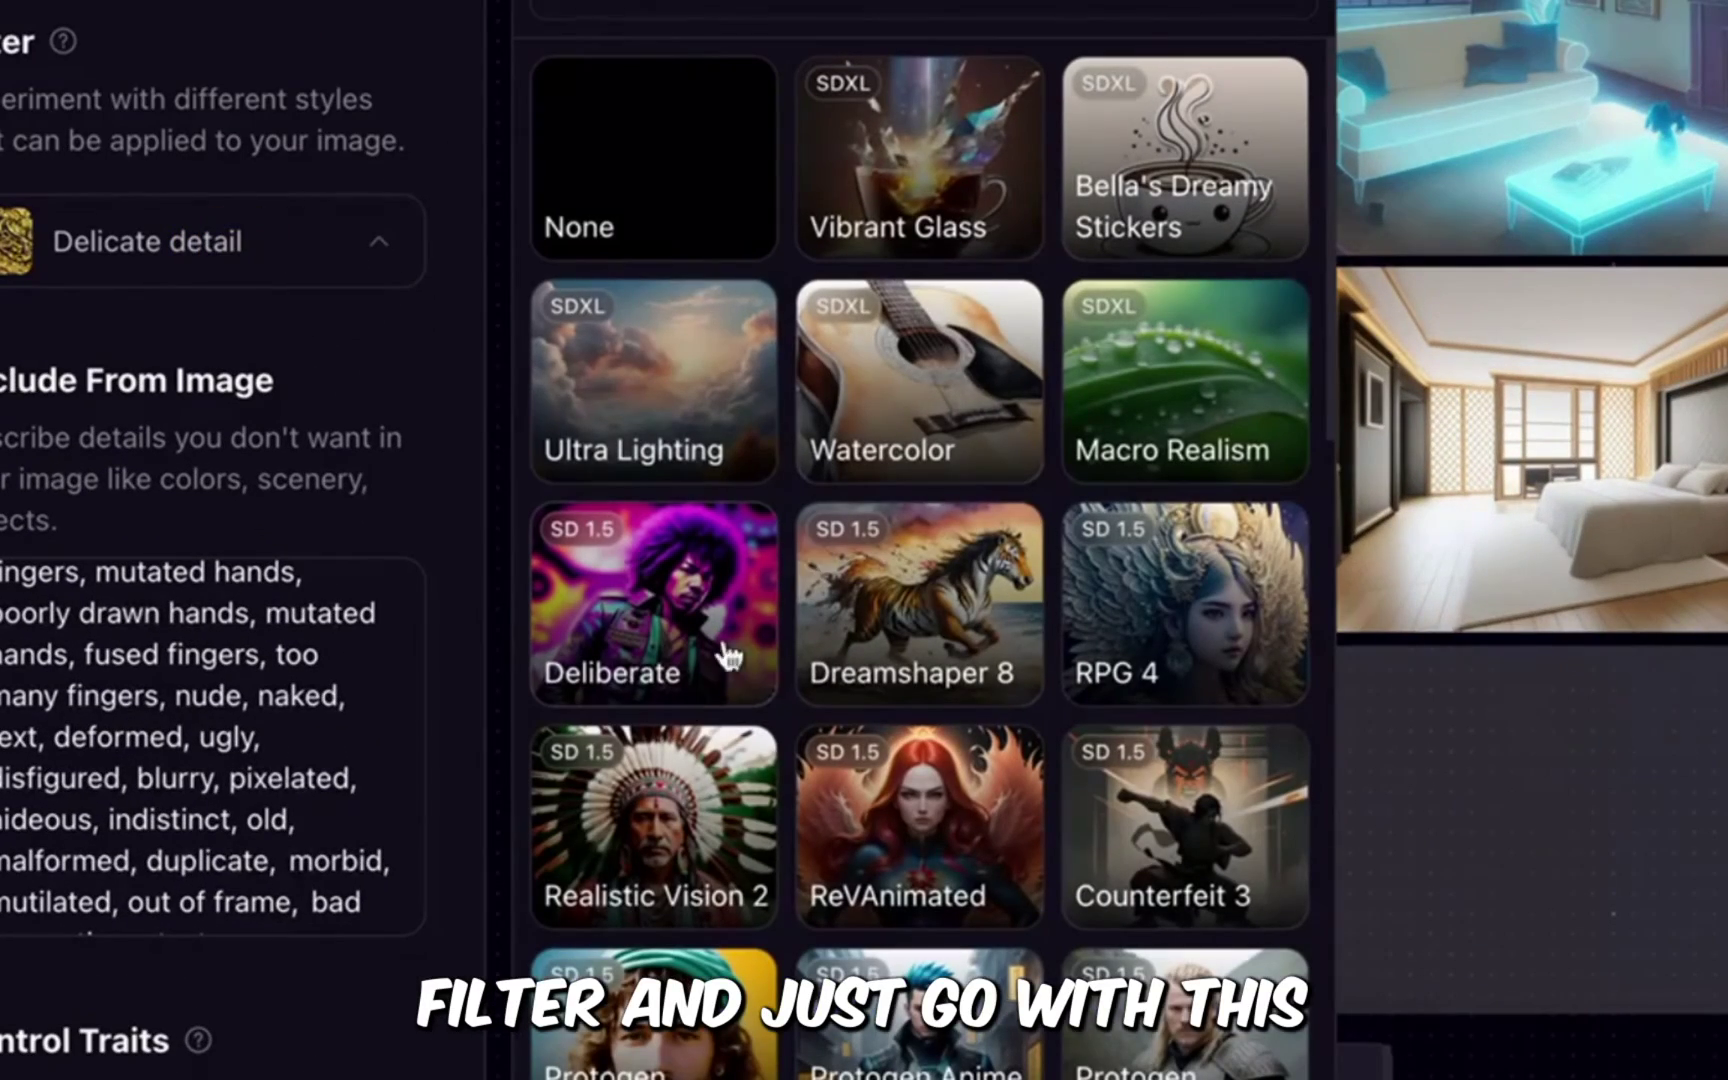
left_click(660, 872)
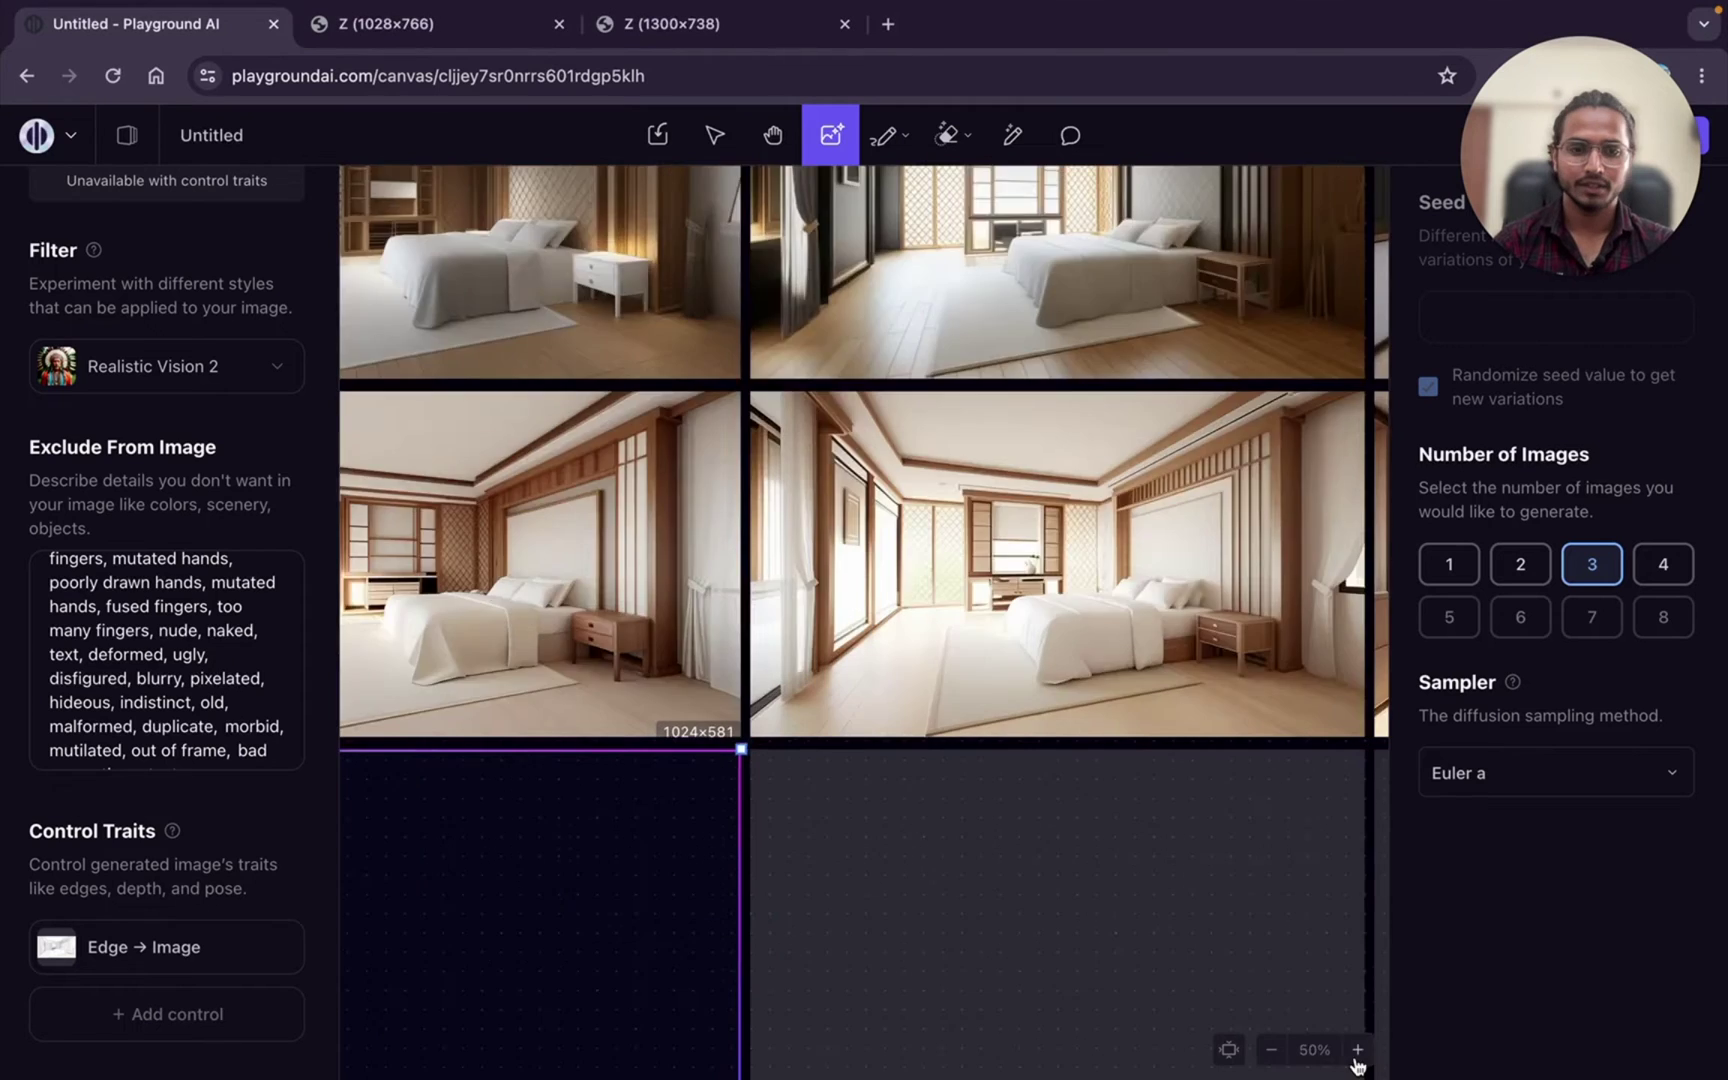
scroll(891, 829, "right", 10)
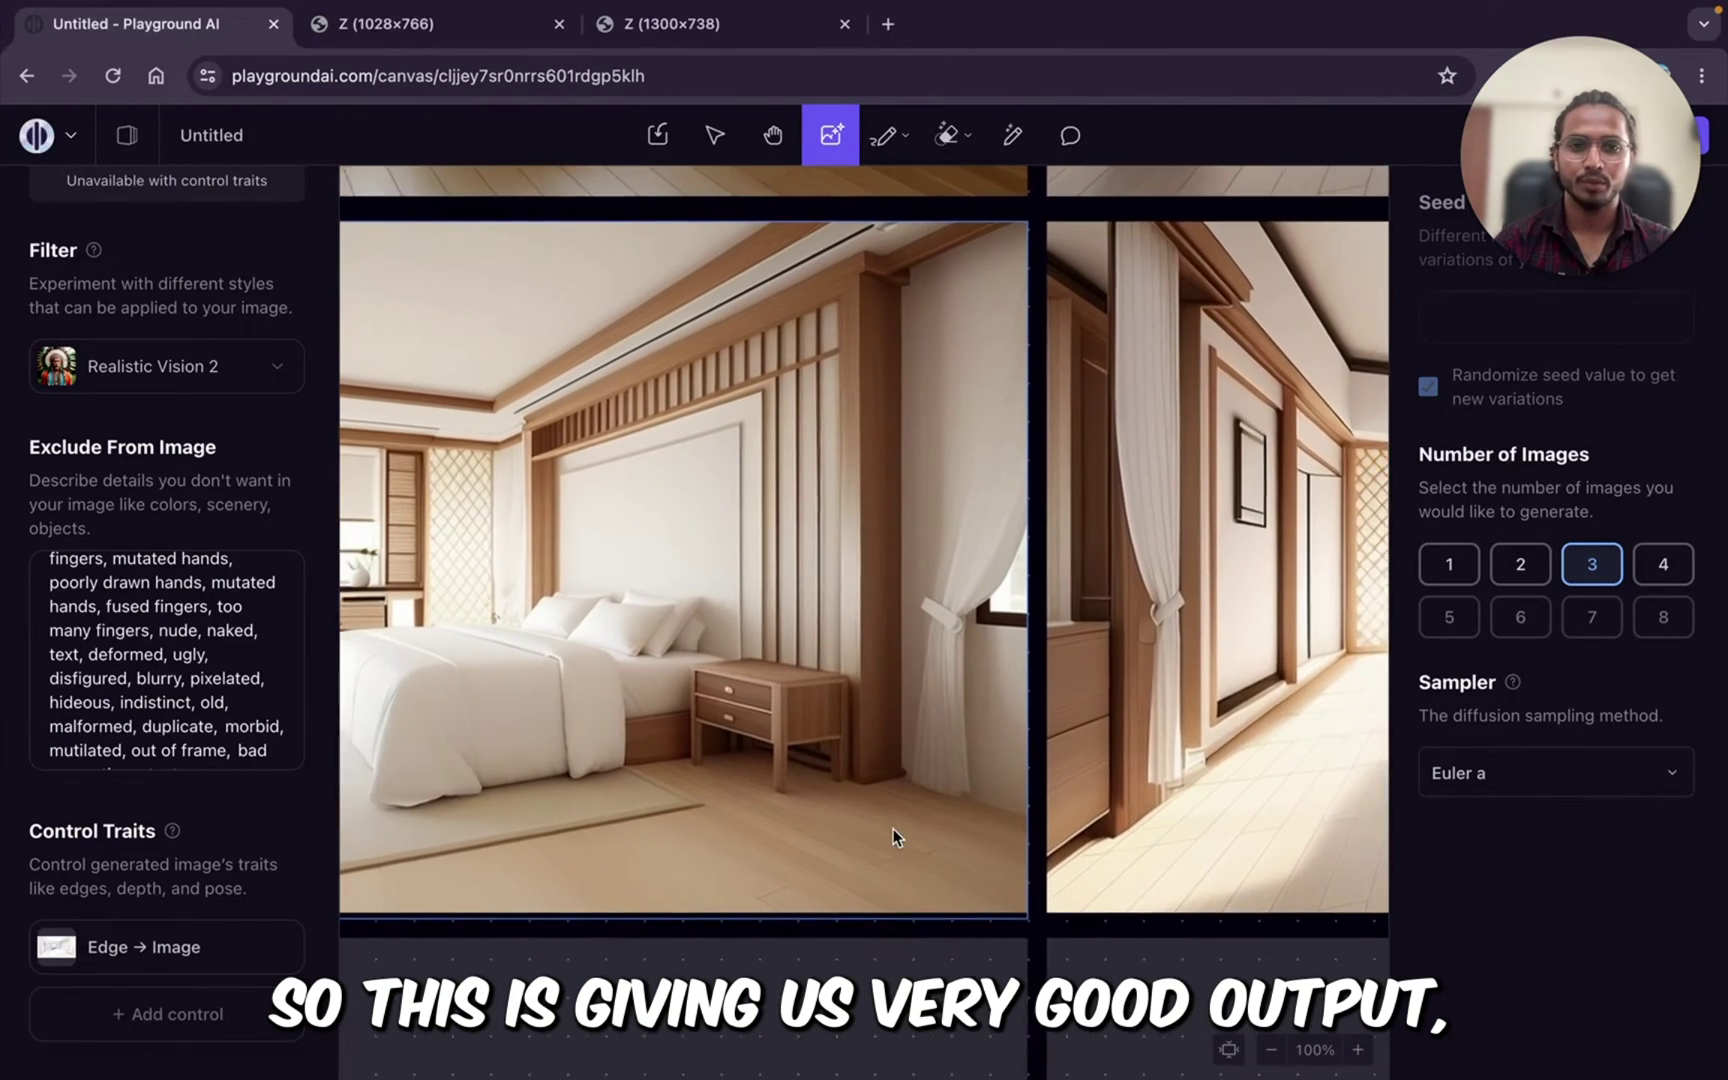
scroll(895, 836, "right", 5)
scroll(811, 720, "down", 3)
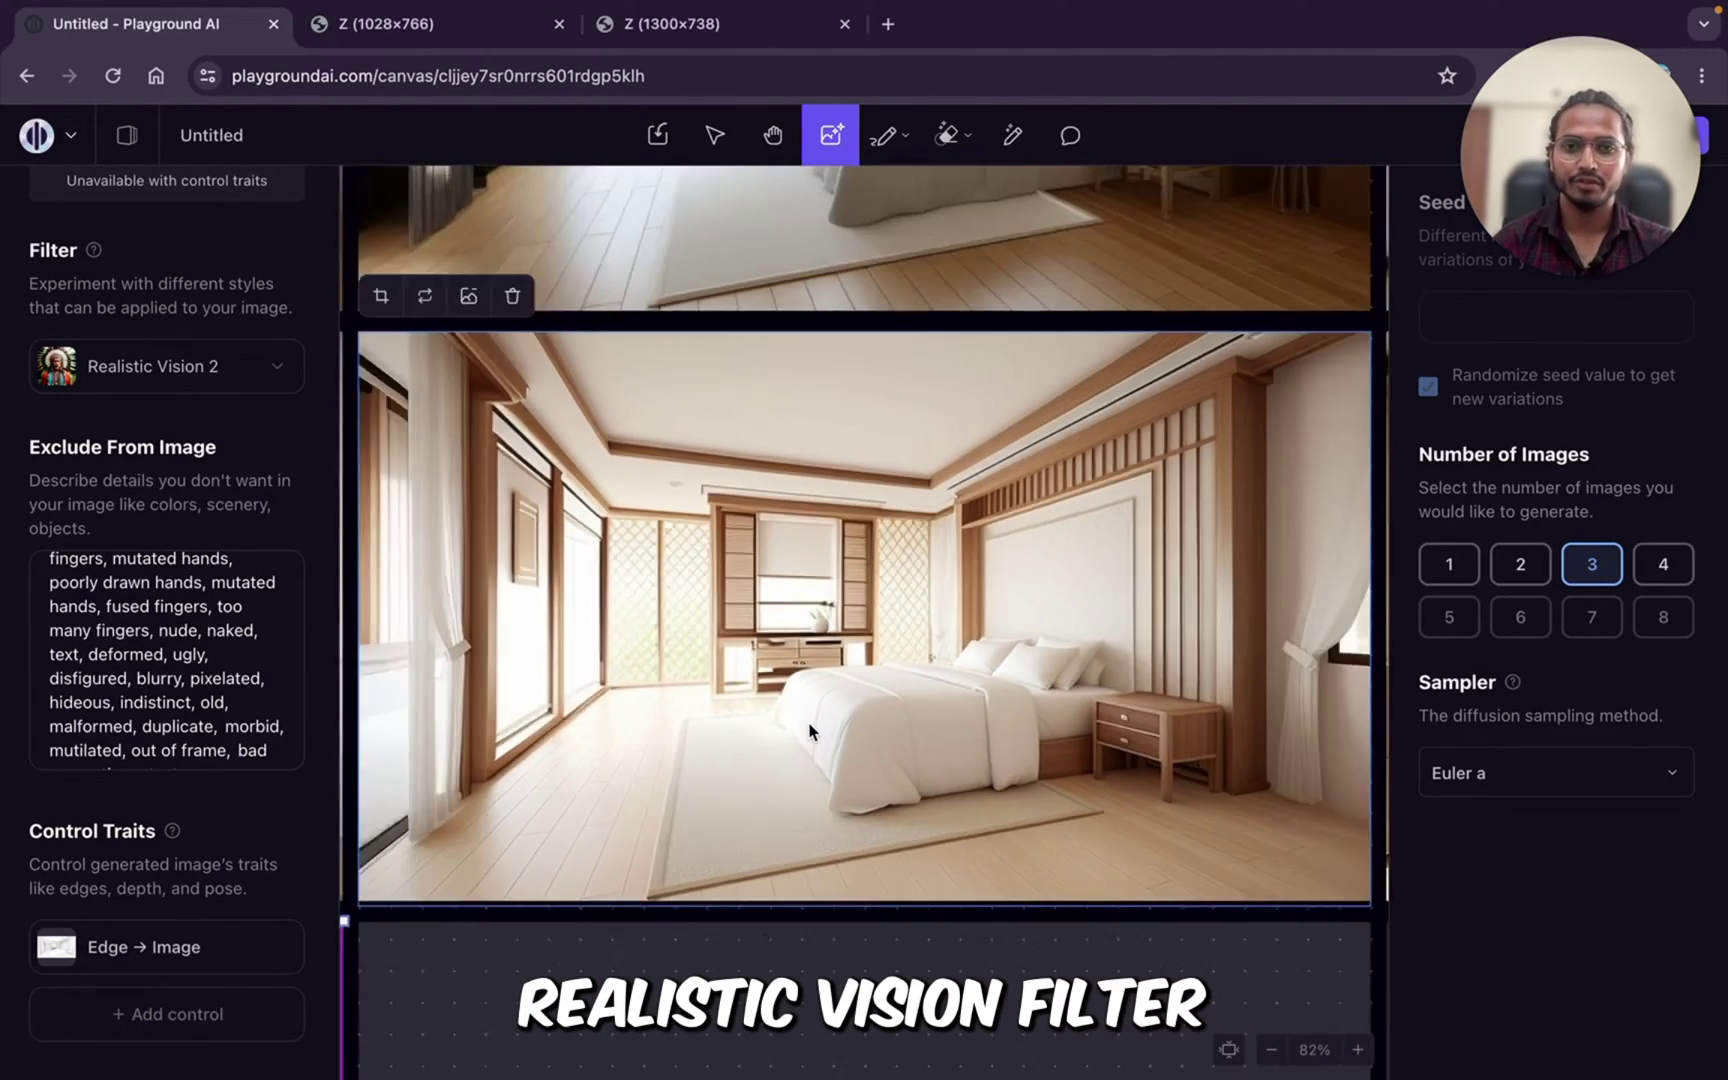
scroll(809, 730, "up", 5)
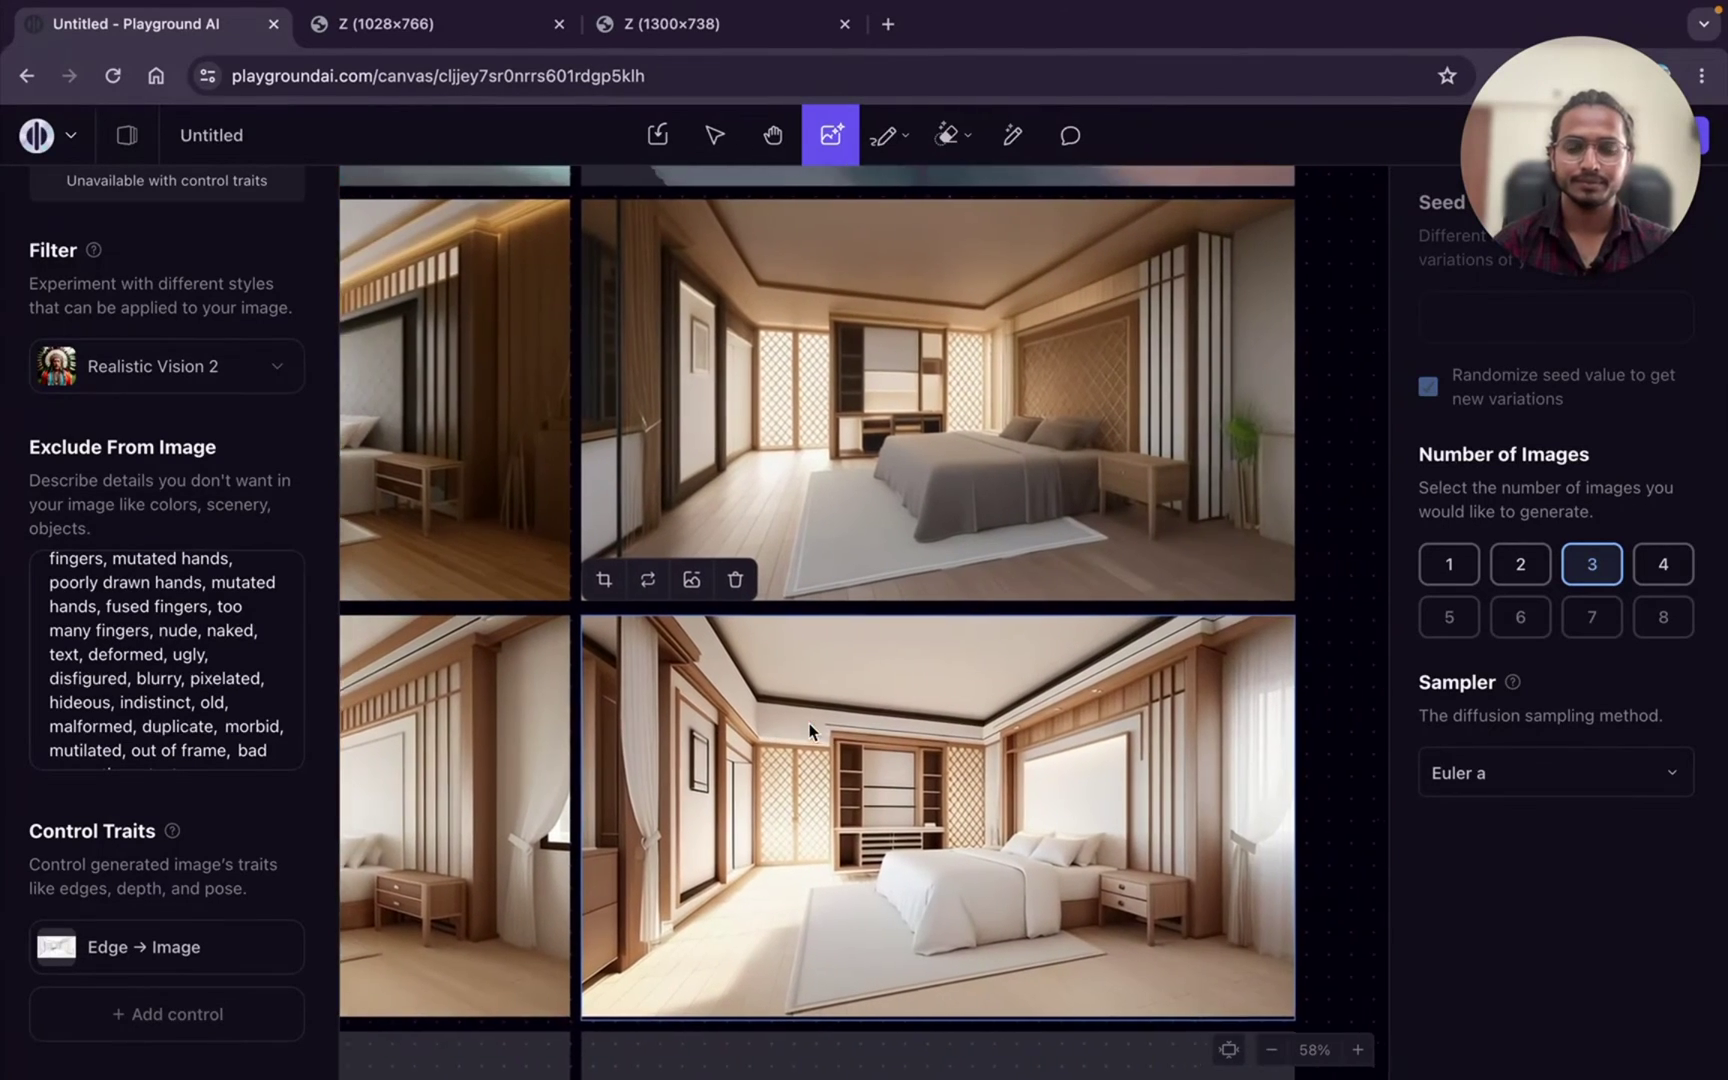
scroll(809, 724, "down", 5)
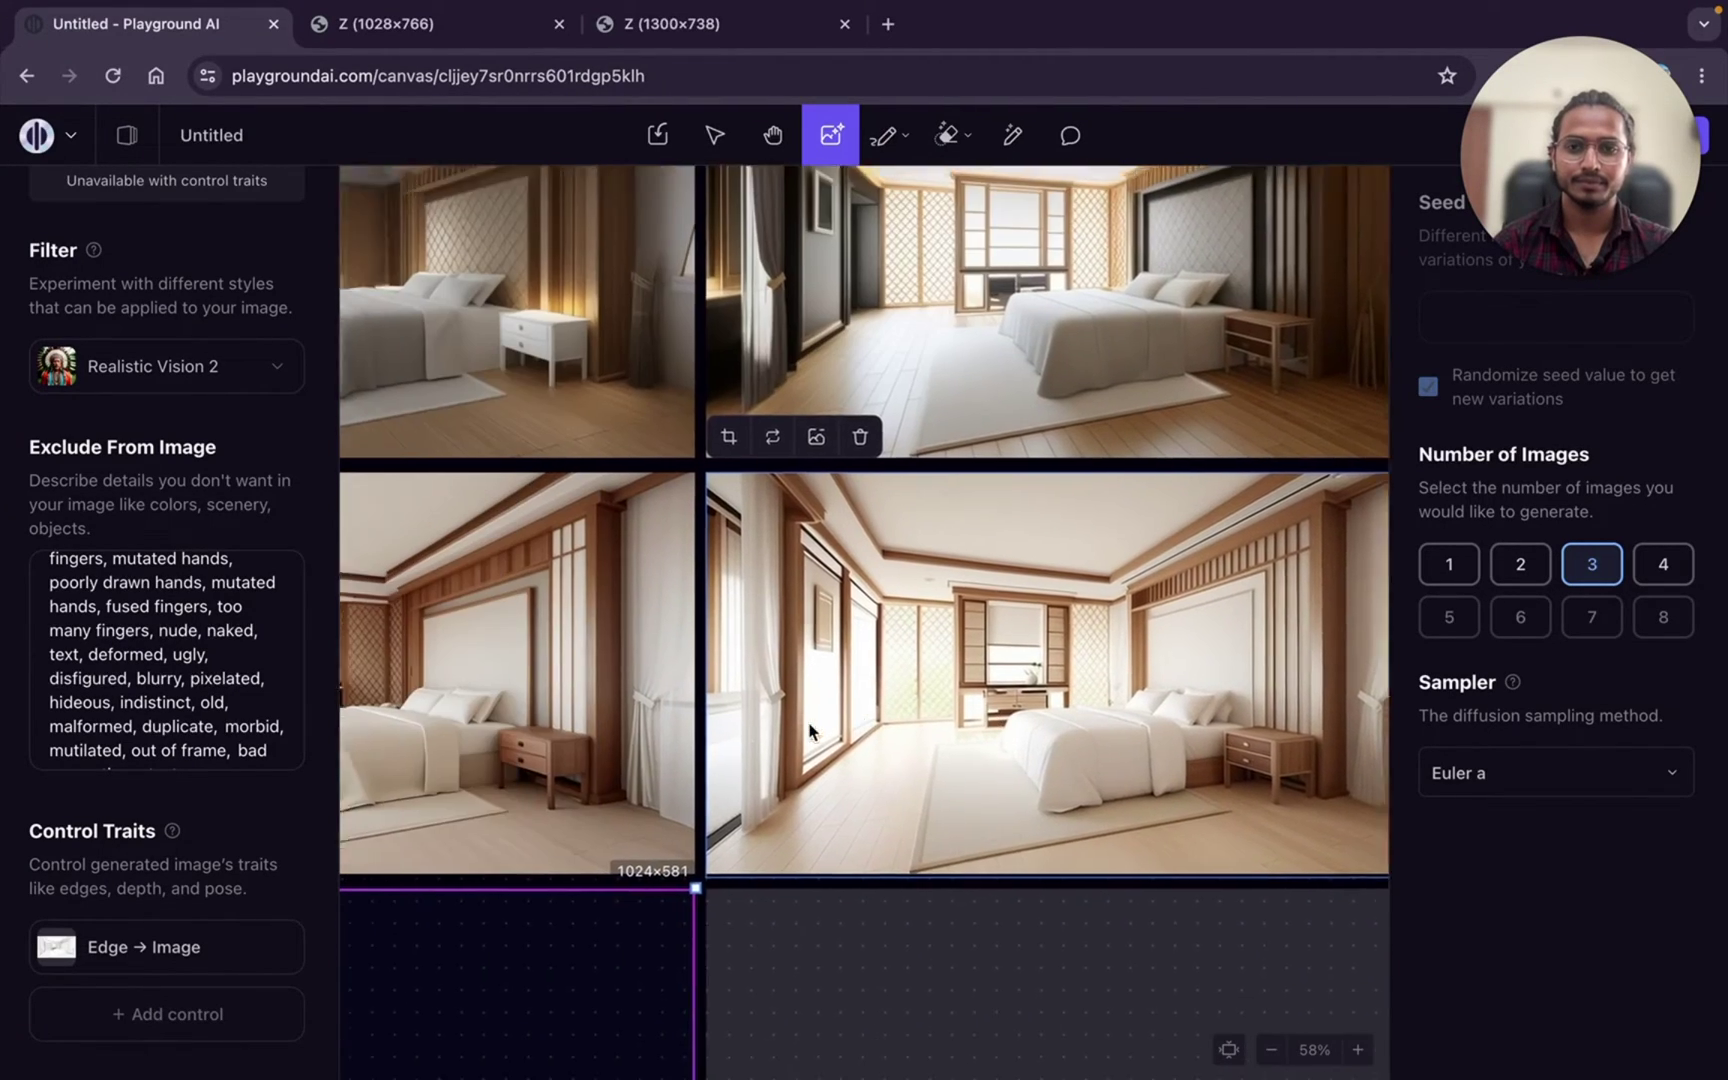
scroll(809, 724, "down", 8)
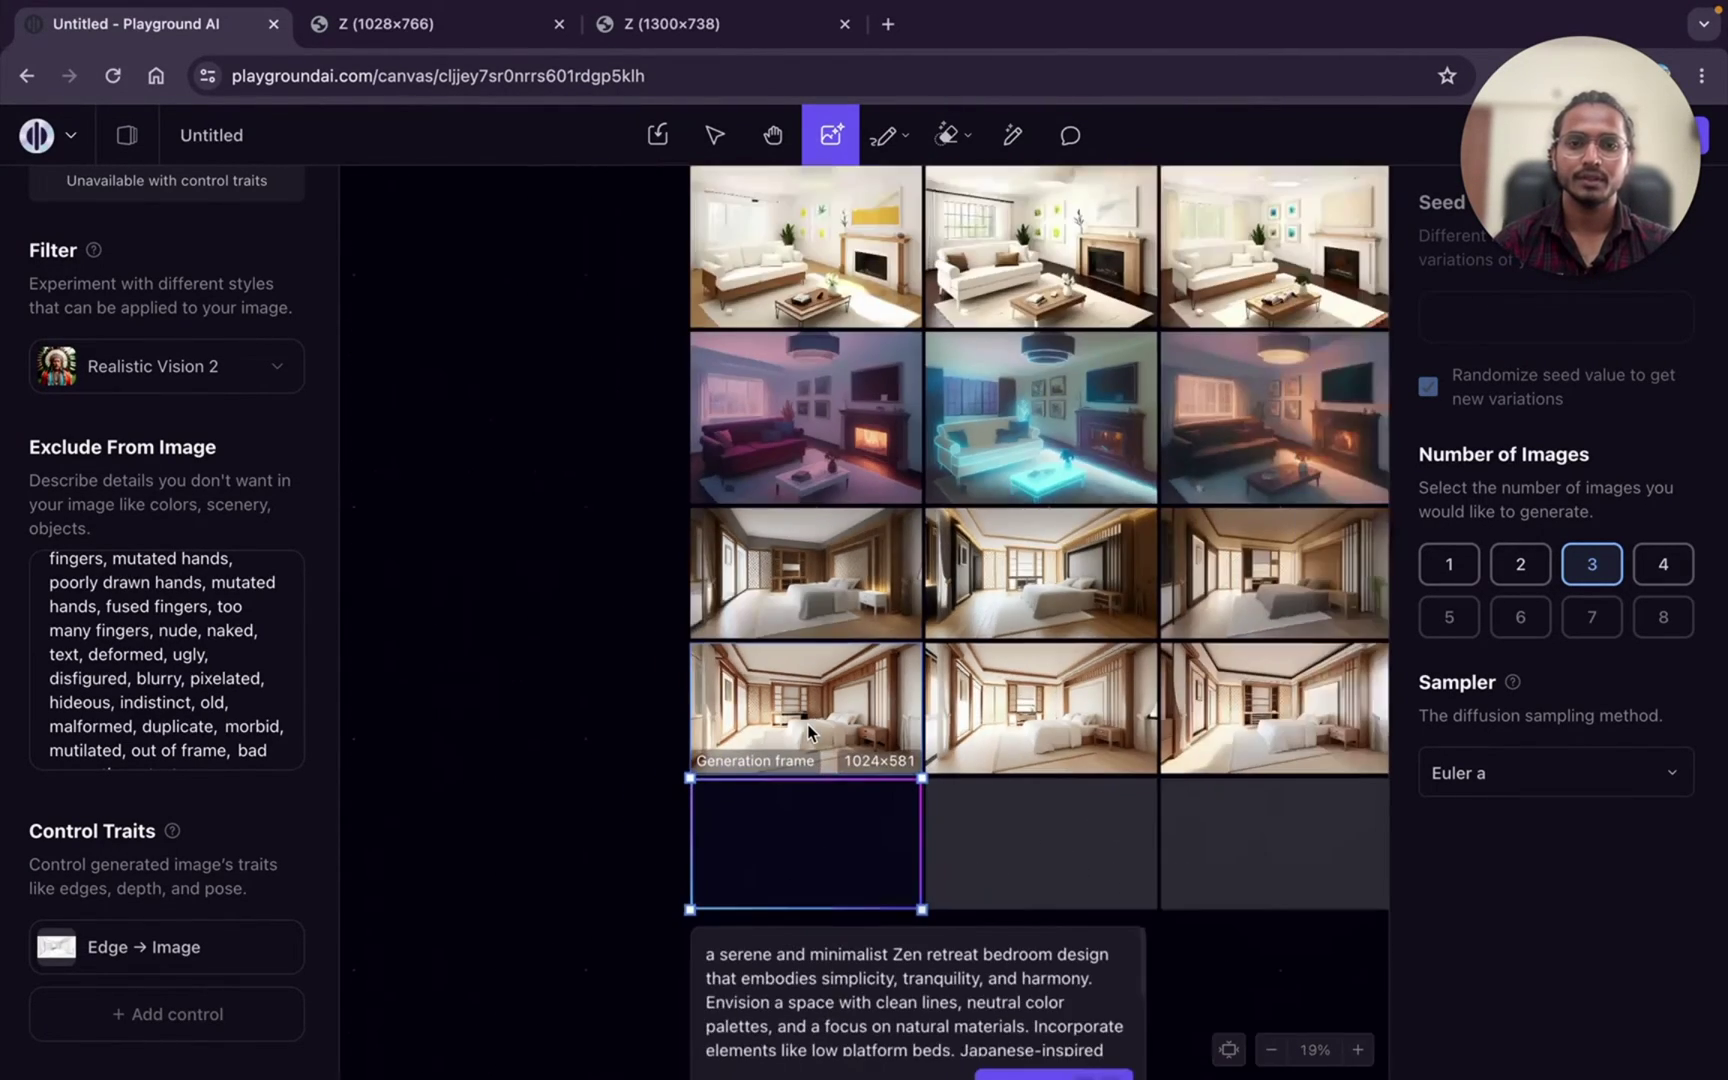
scroll(833, 555, "right", 5)
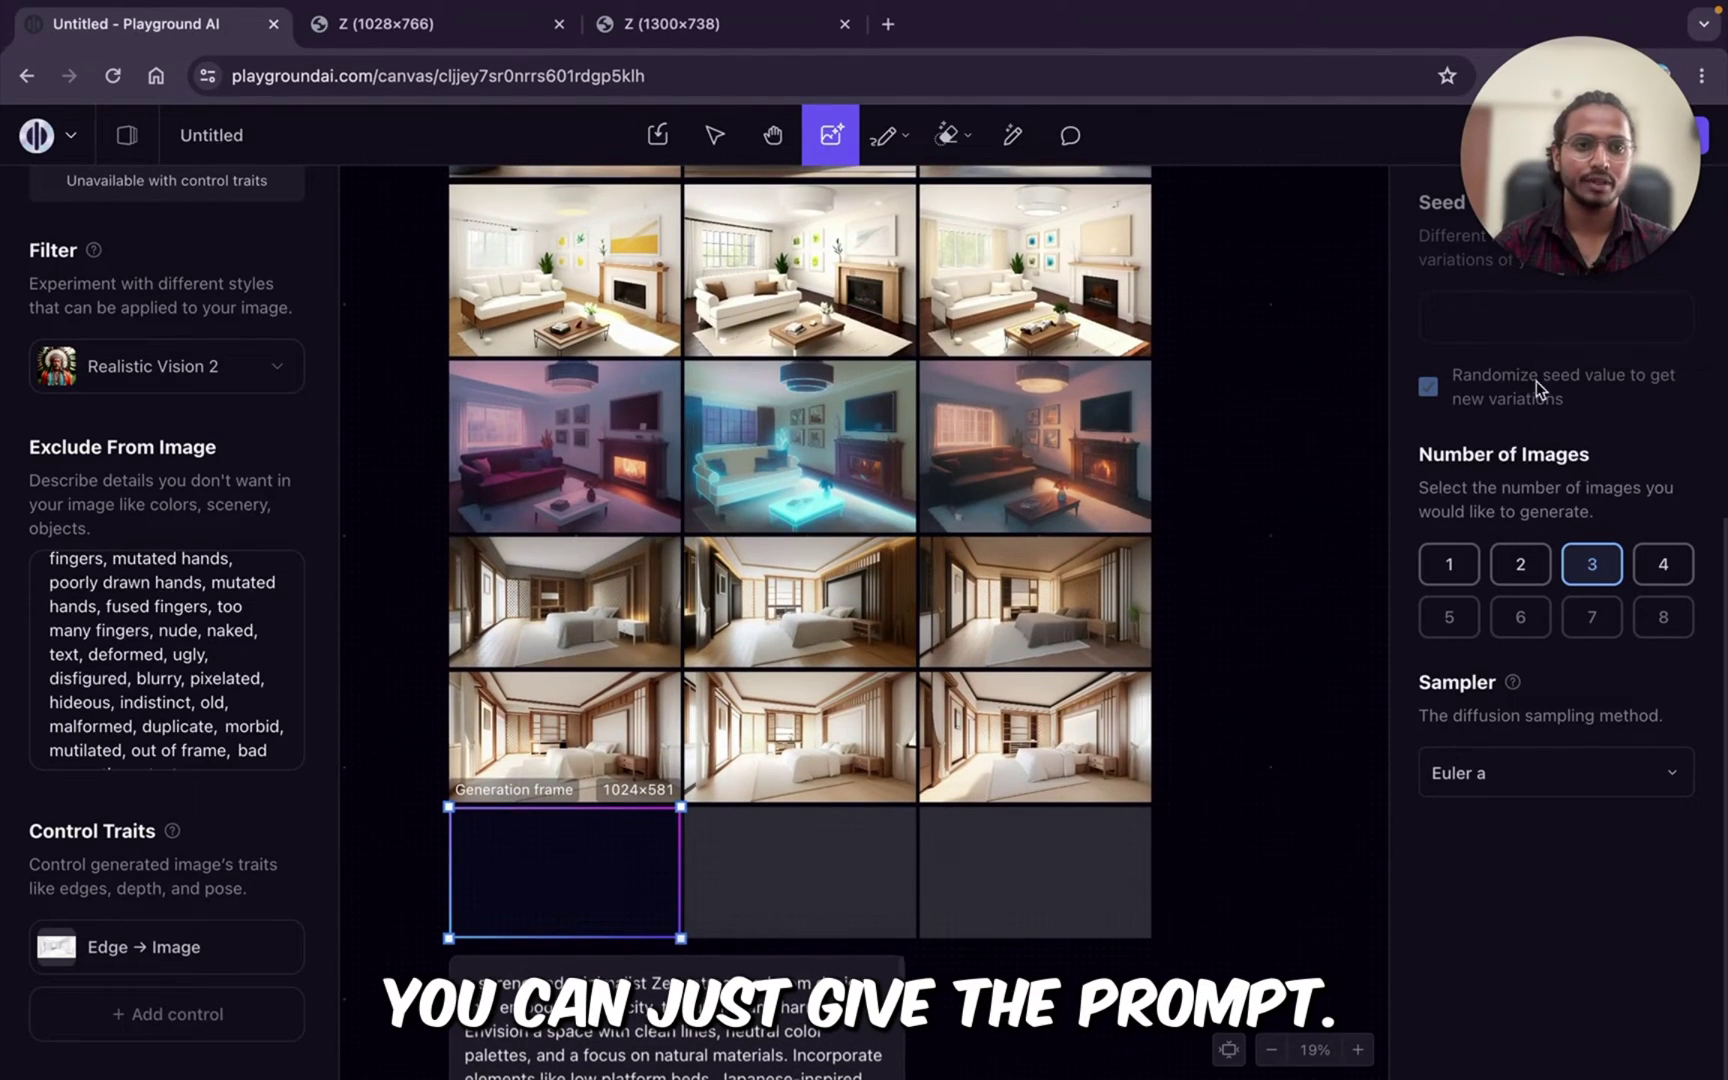
left_click(1252, 368)
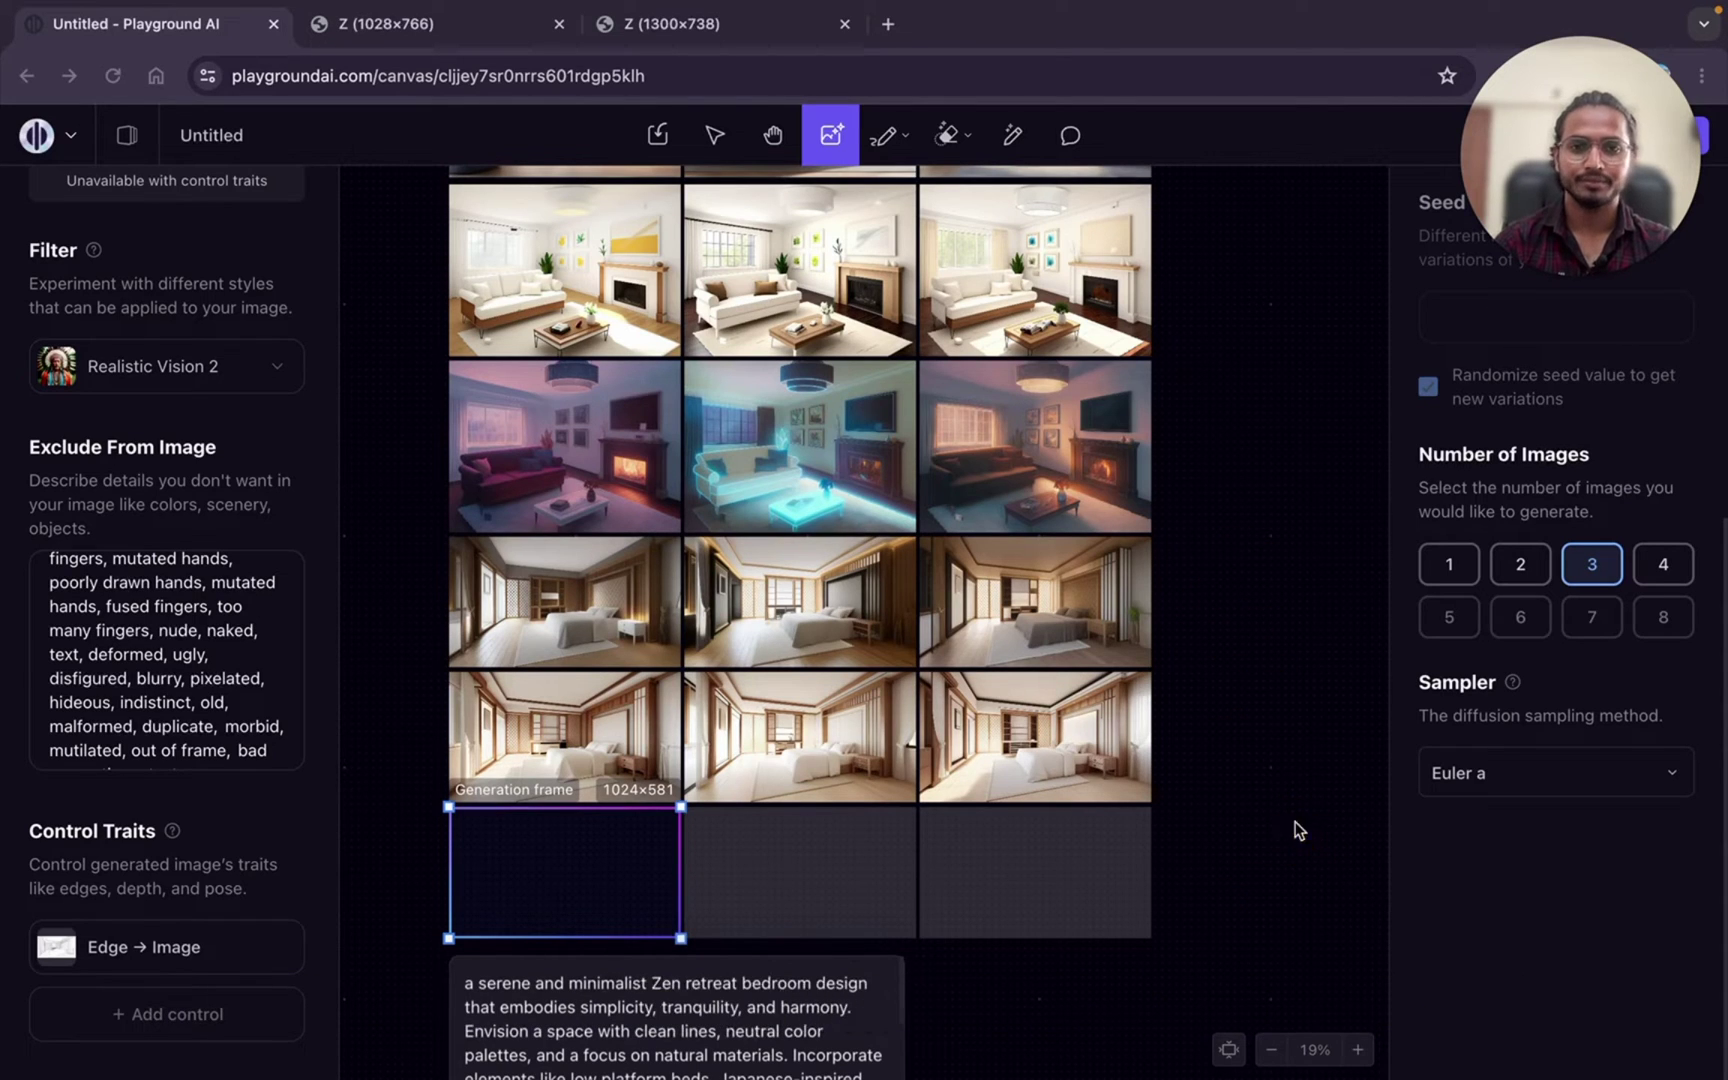
left_click(1325, 369)
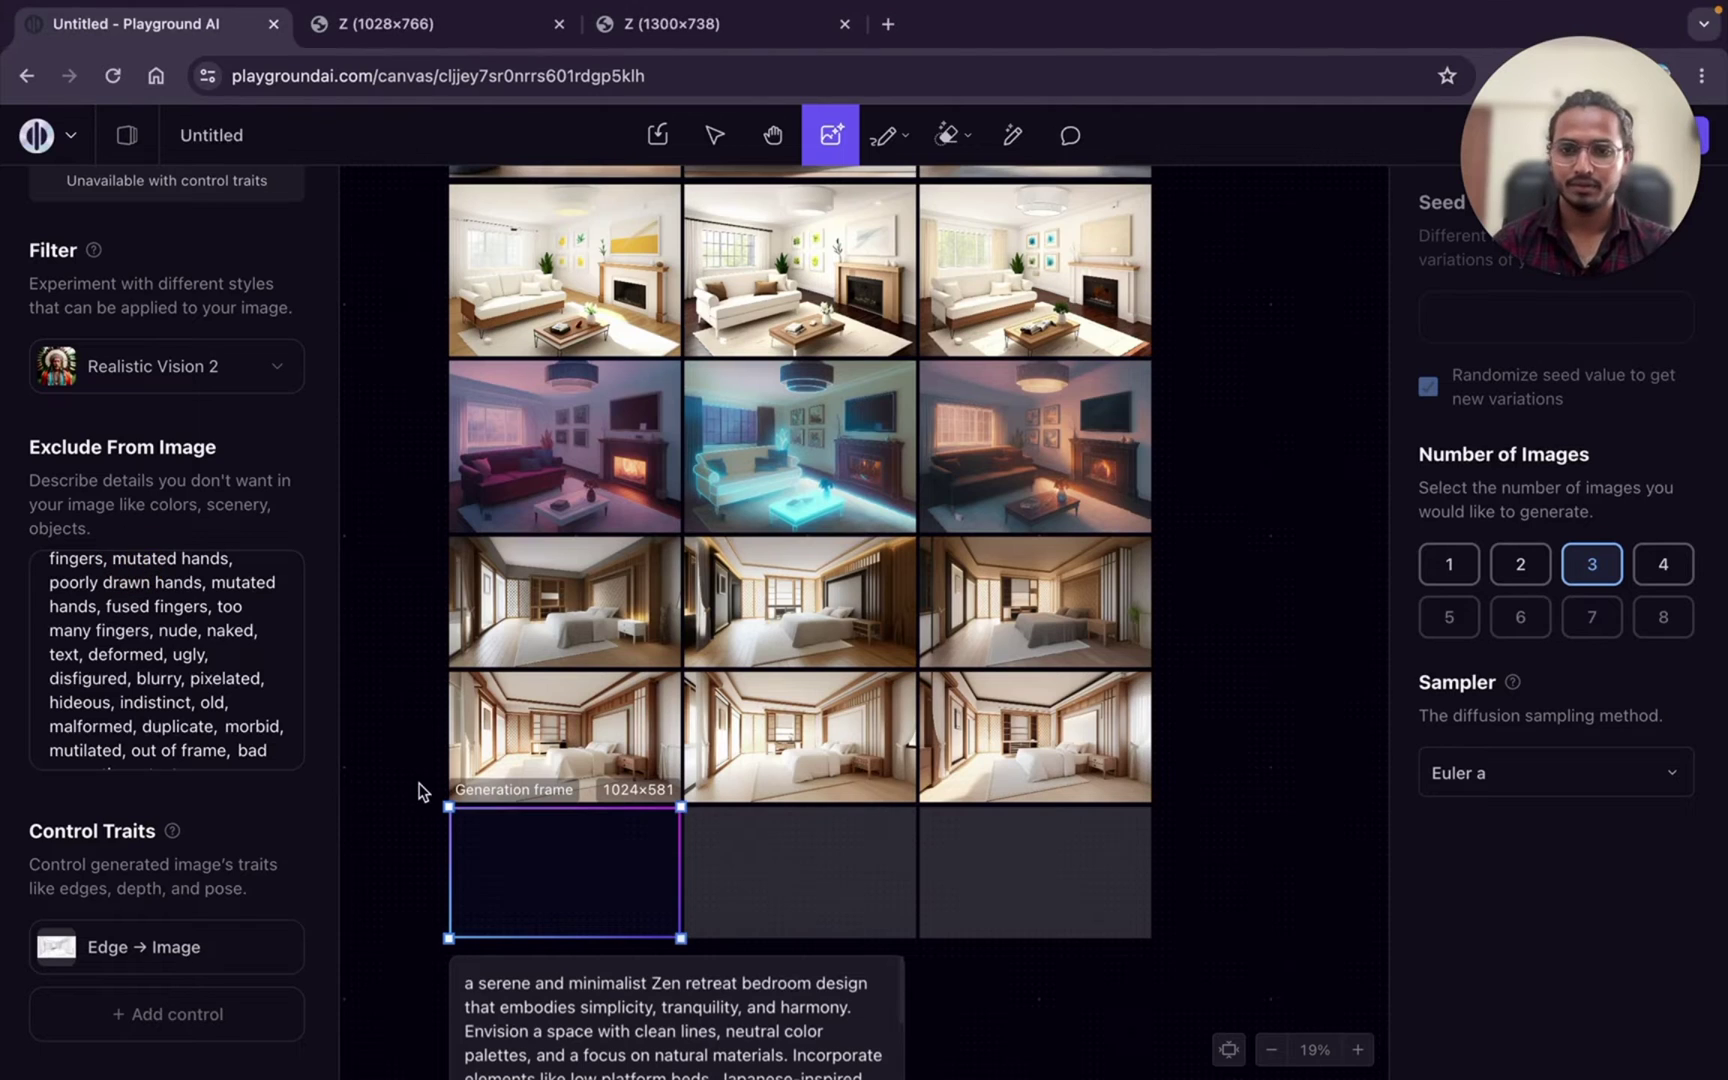
scroll(450, 800, "down", 3)
left_click(614, 857)
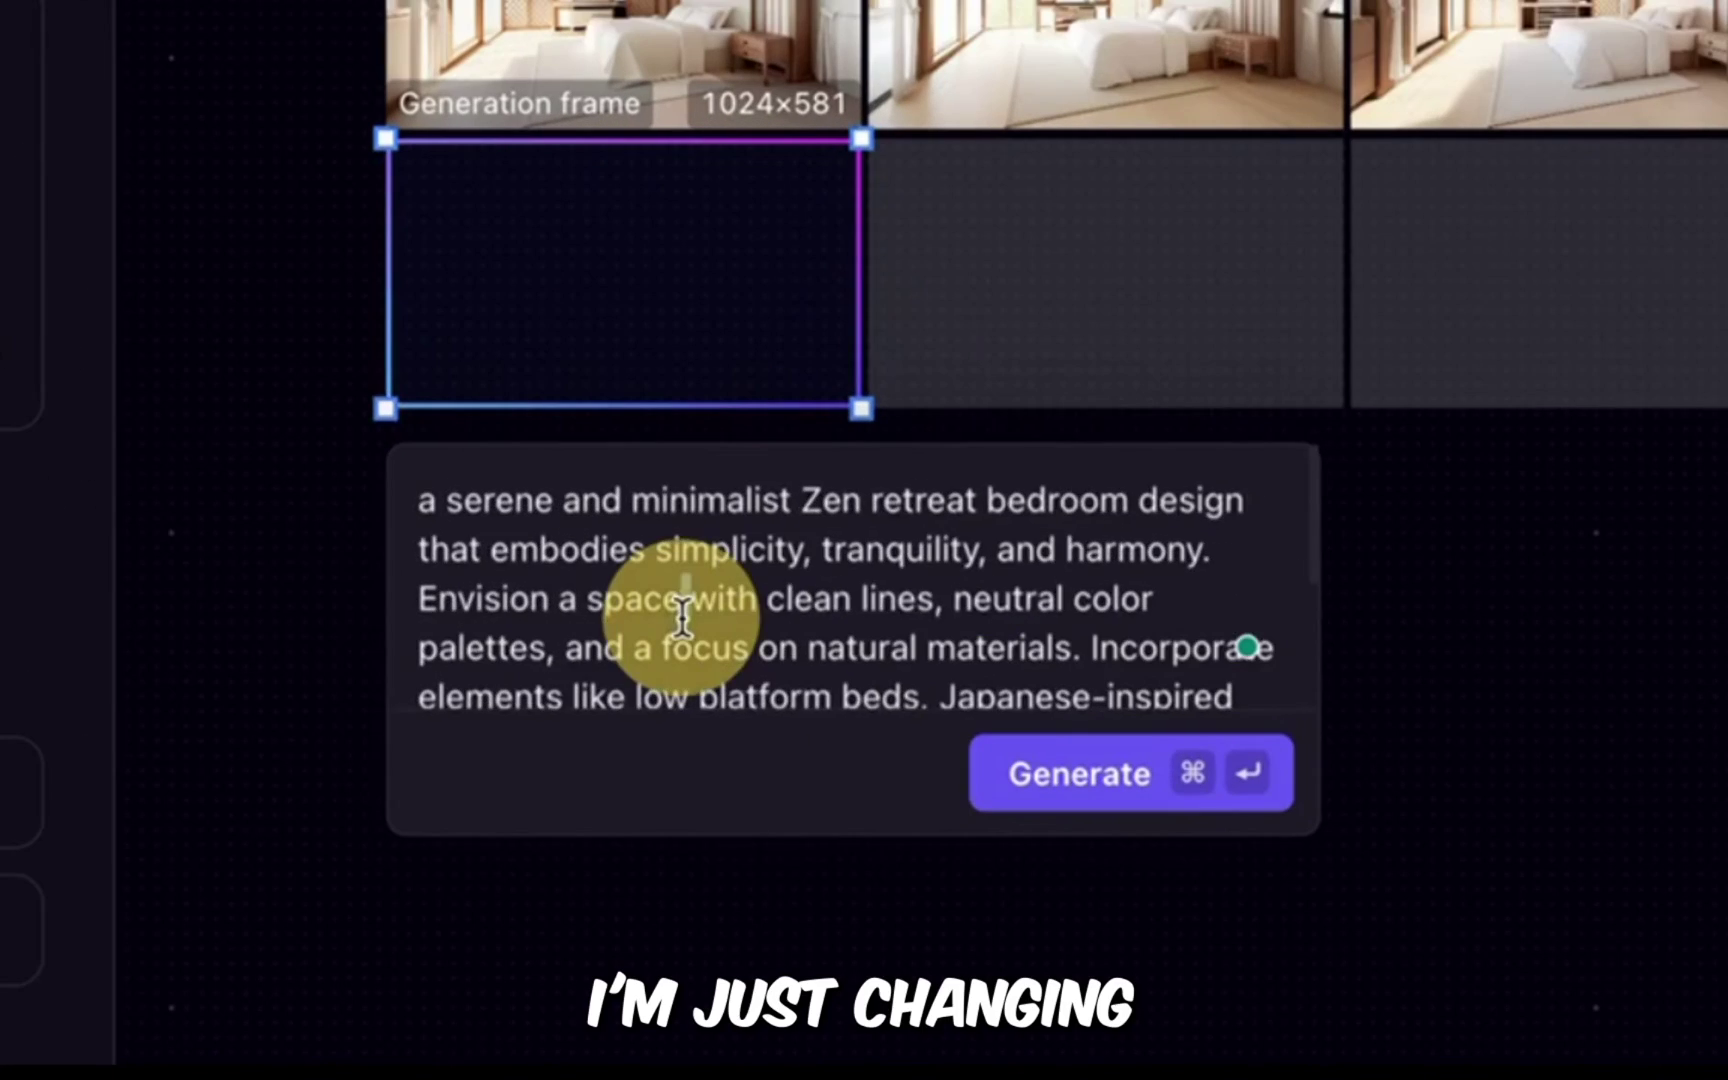
Step: Replace the Zen prompt with the maximalist bedroom prompt and generate
key("super+a")
key("super+v")
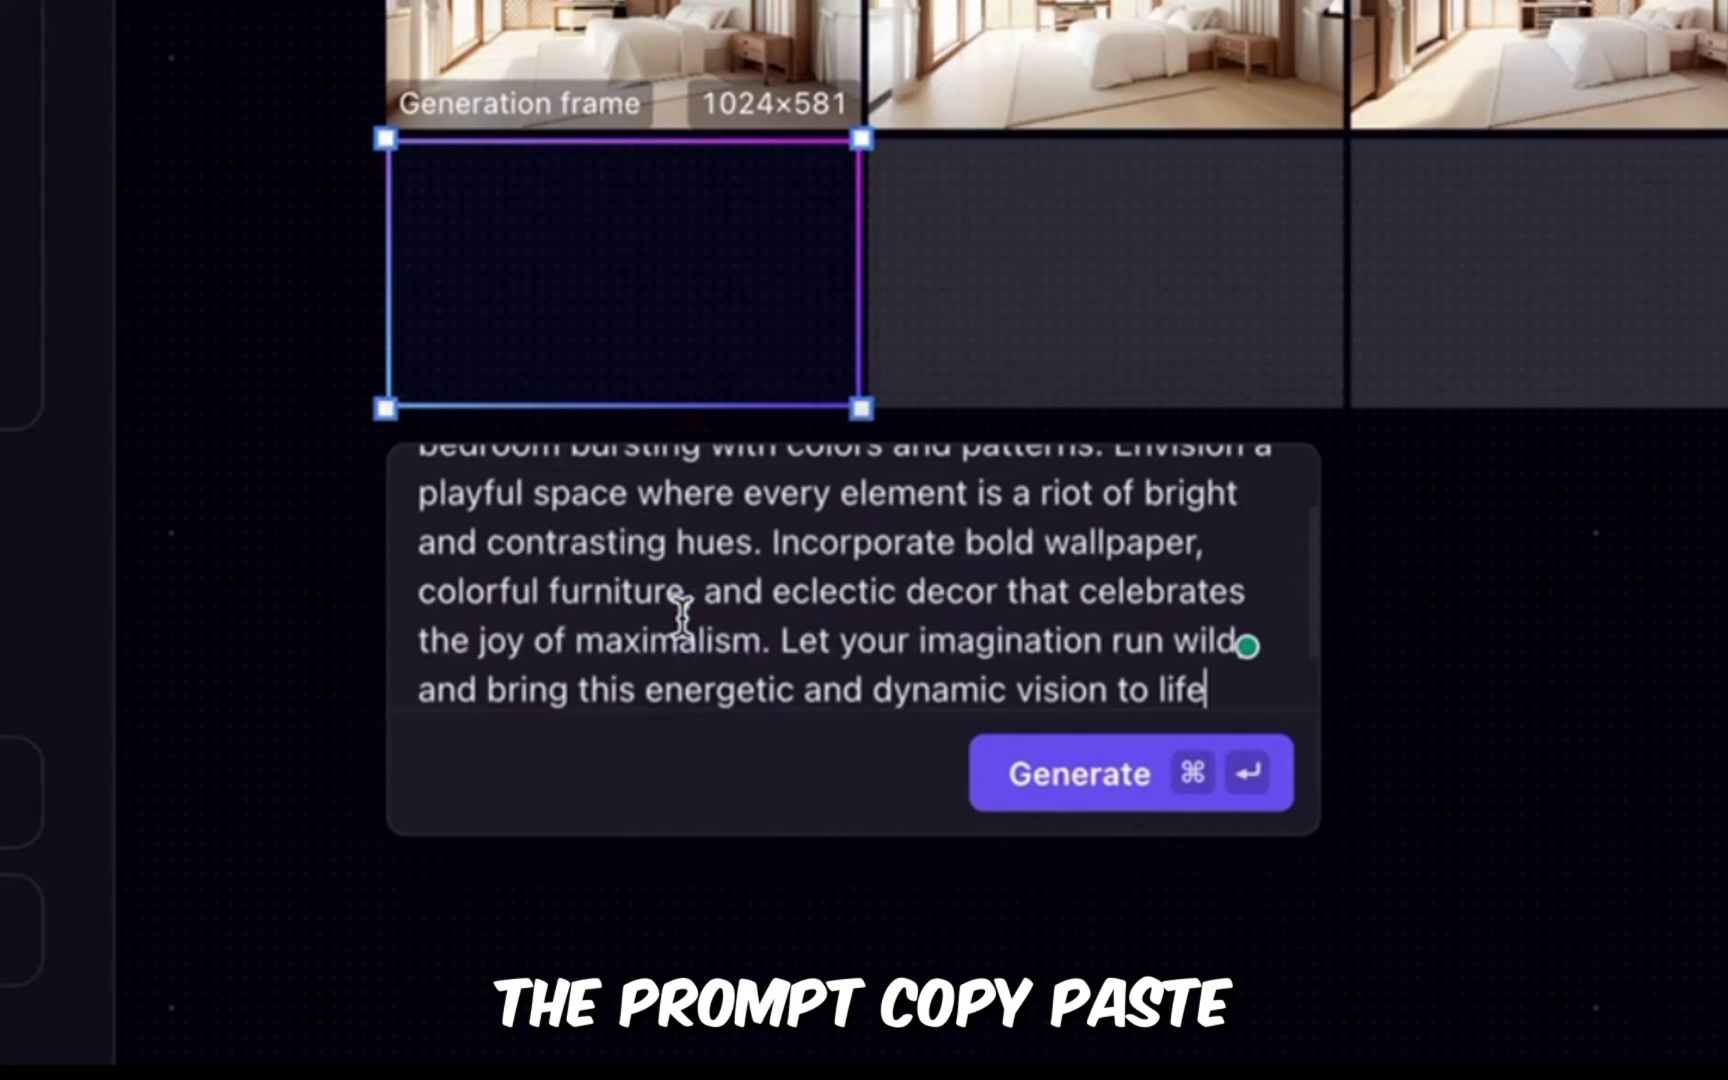
left_click(1068, 797)
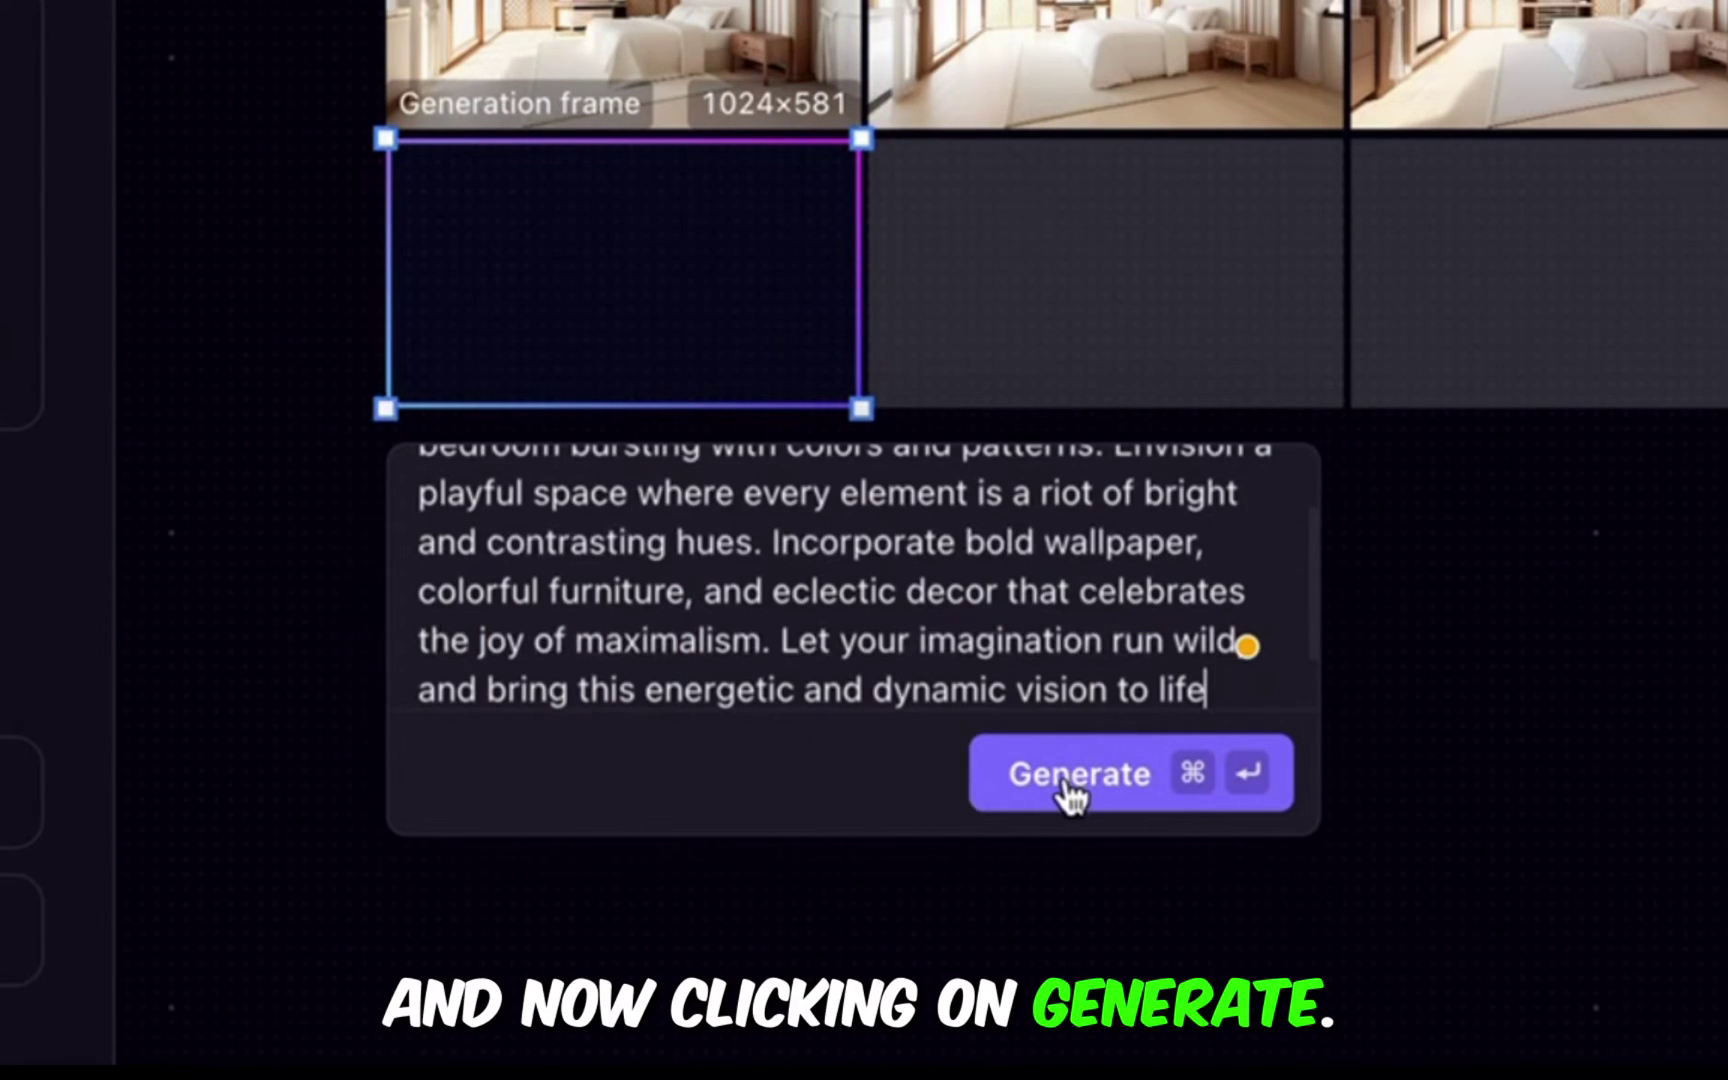
Step: Reread the maximalist prompt from its start while the colourful bedrooms generate
left_click(1068, 797)
left_click(697, 530)
key("super+Up")
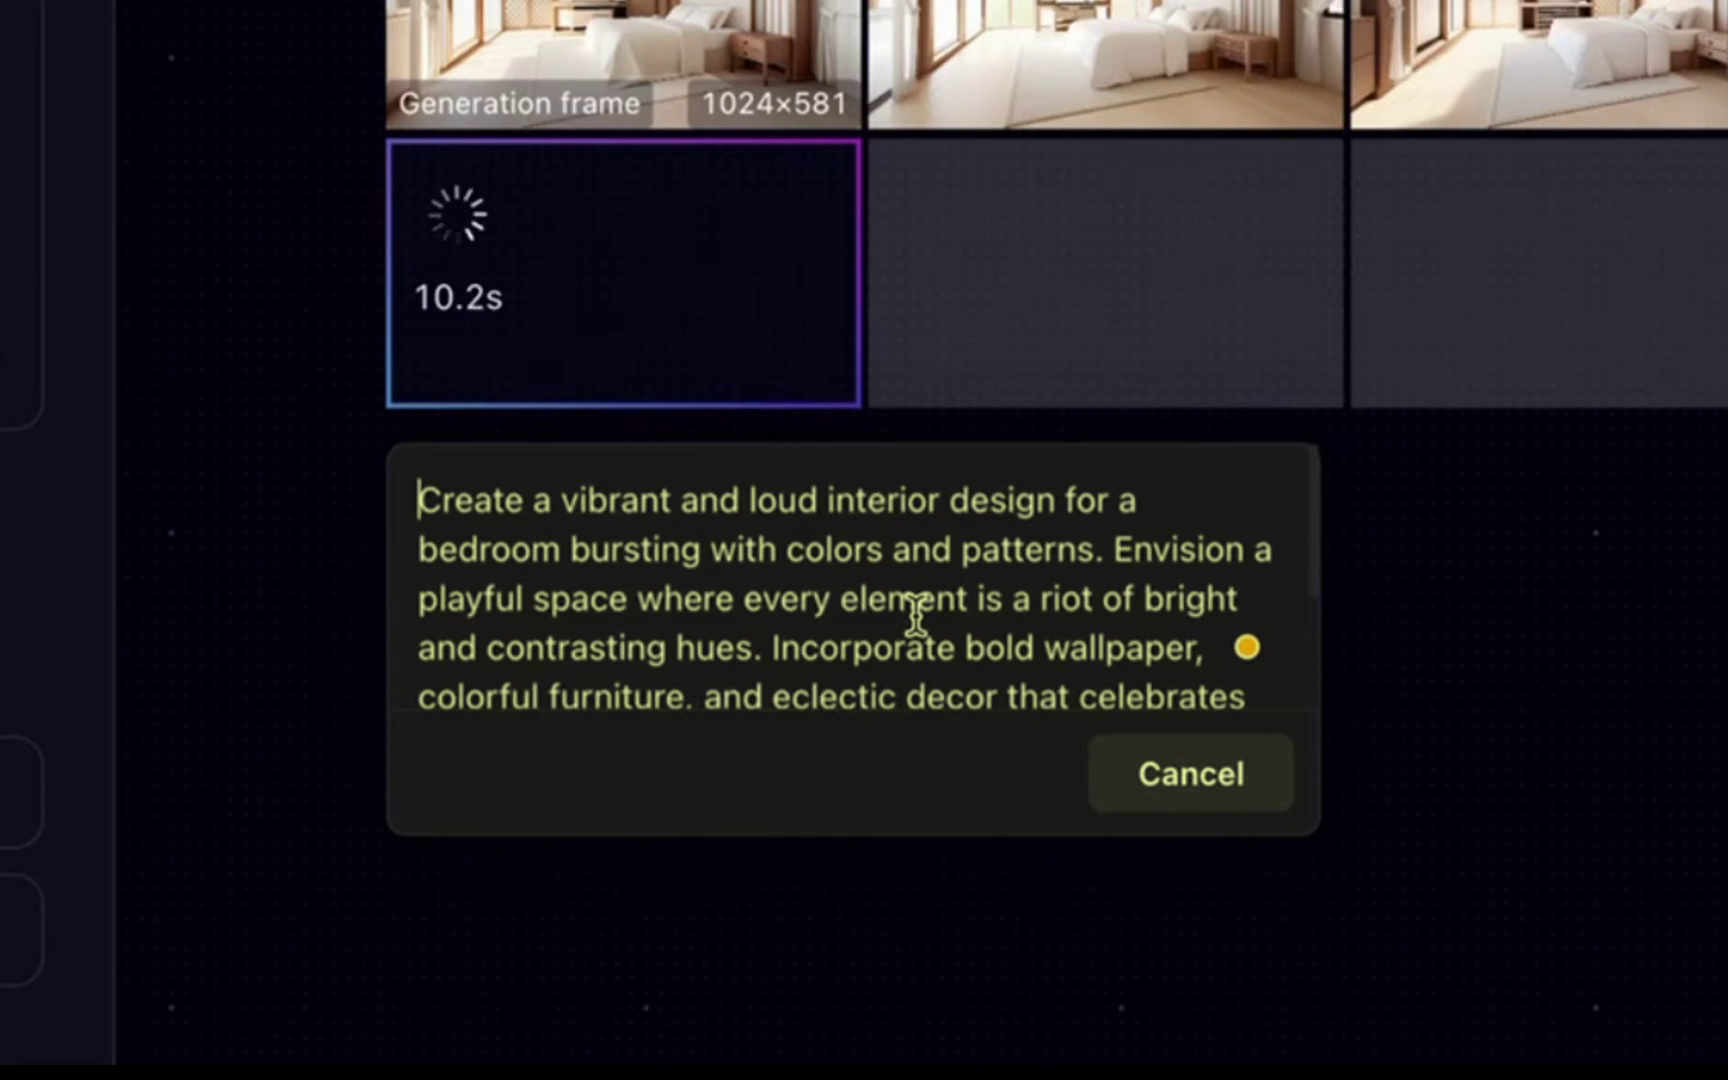
scroll(916, 615, "down", 1)
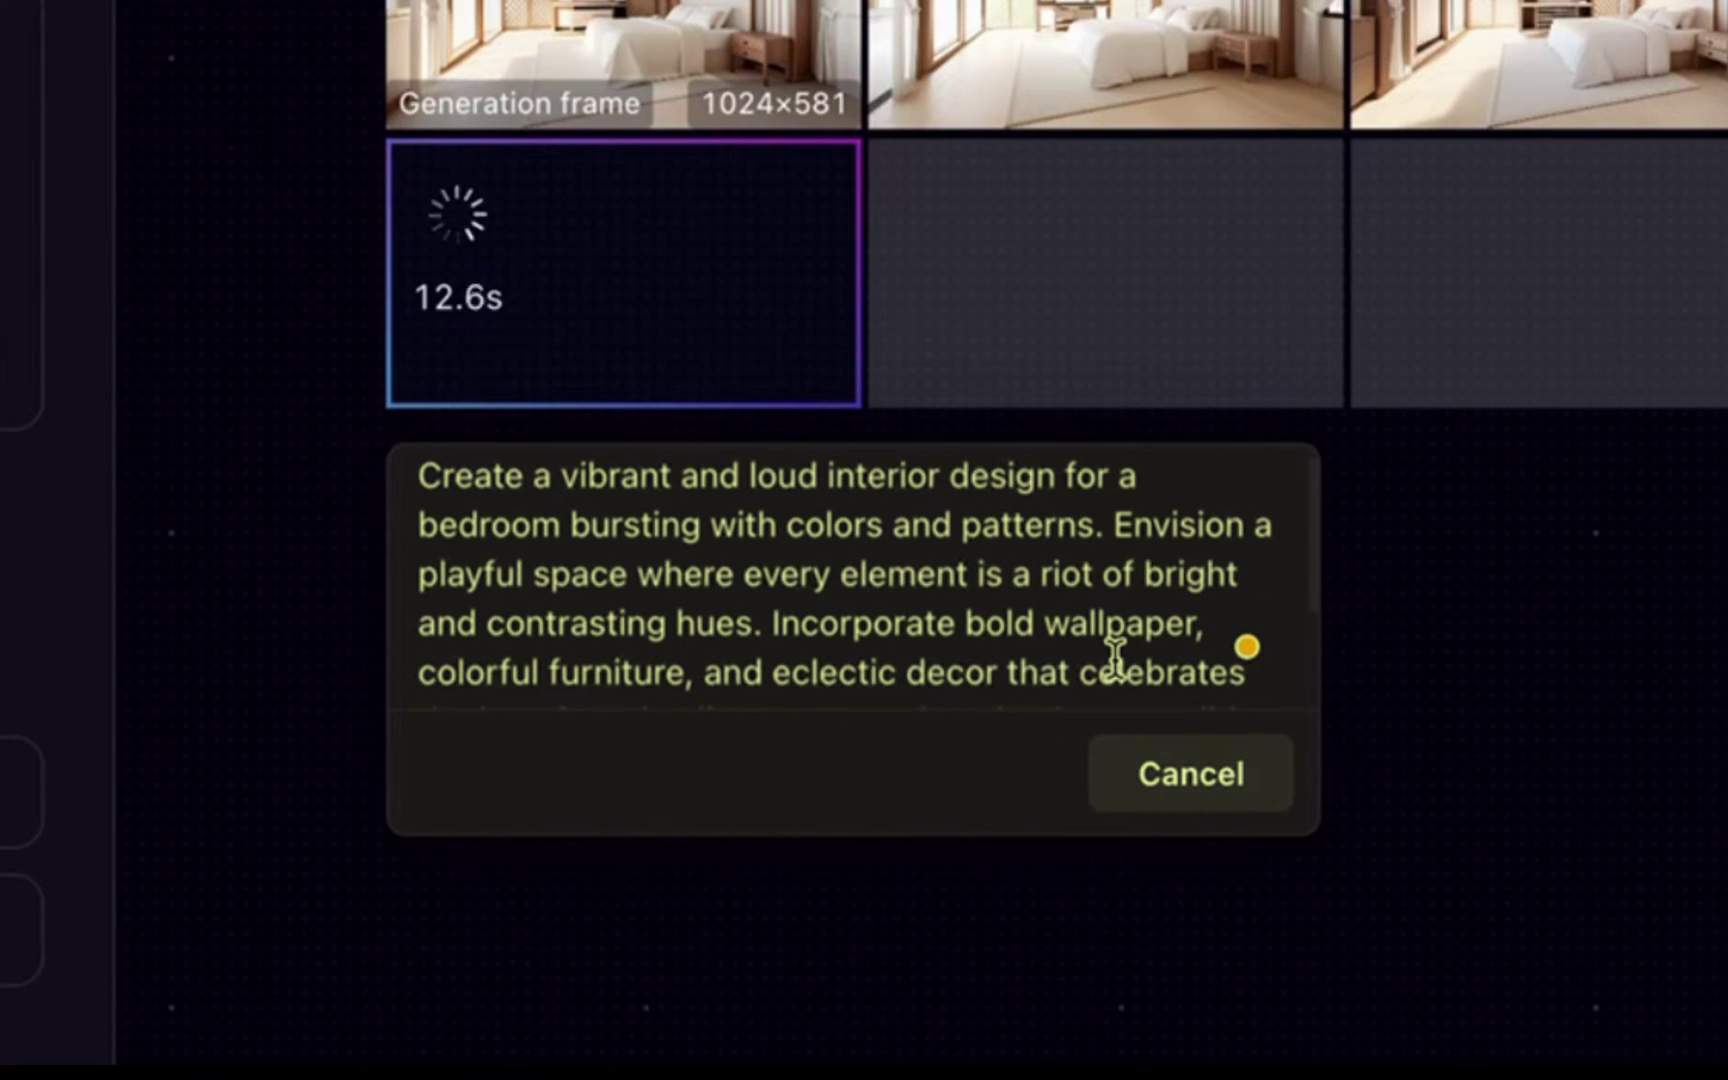
scroll(984, 622, "down", 2)
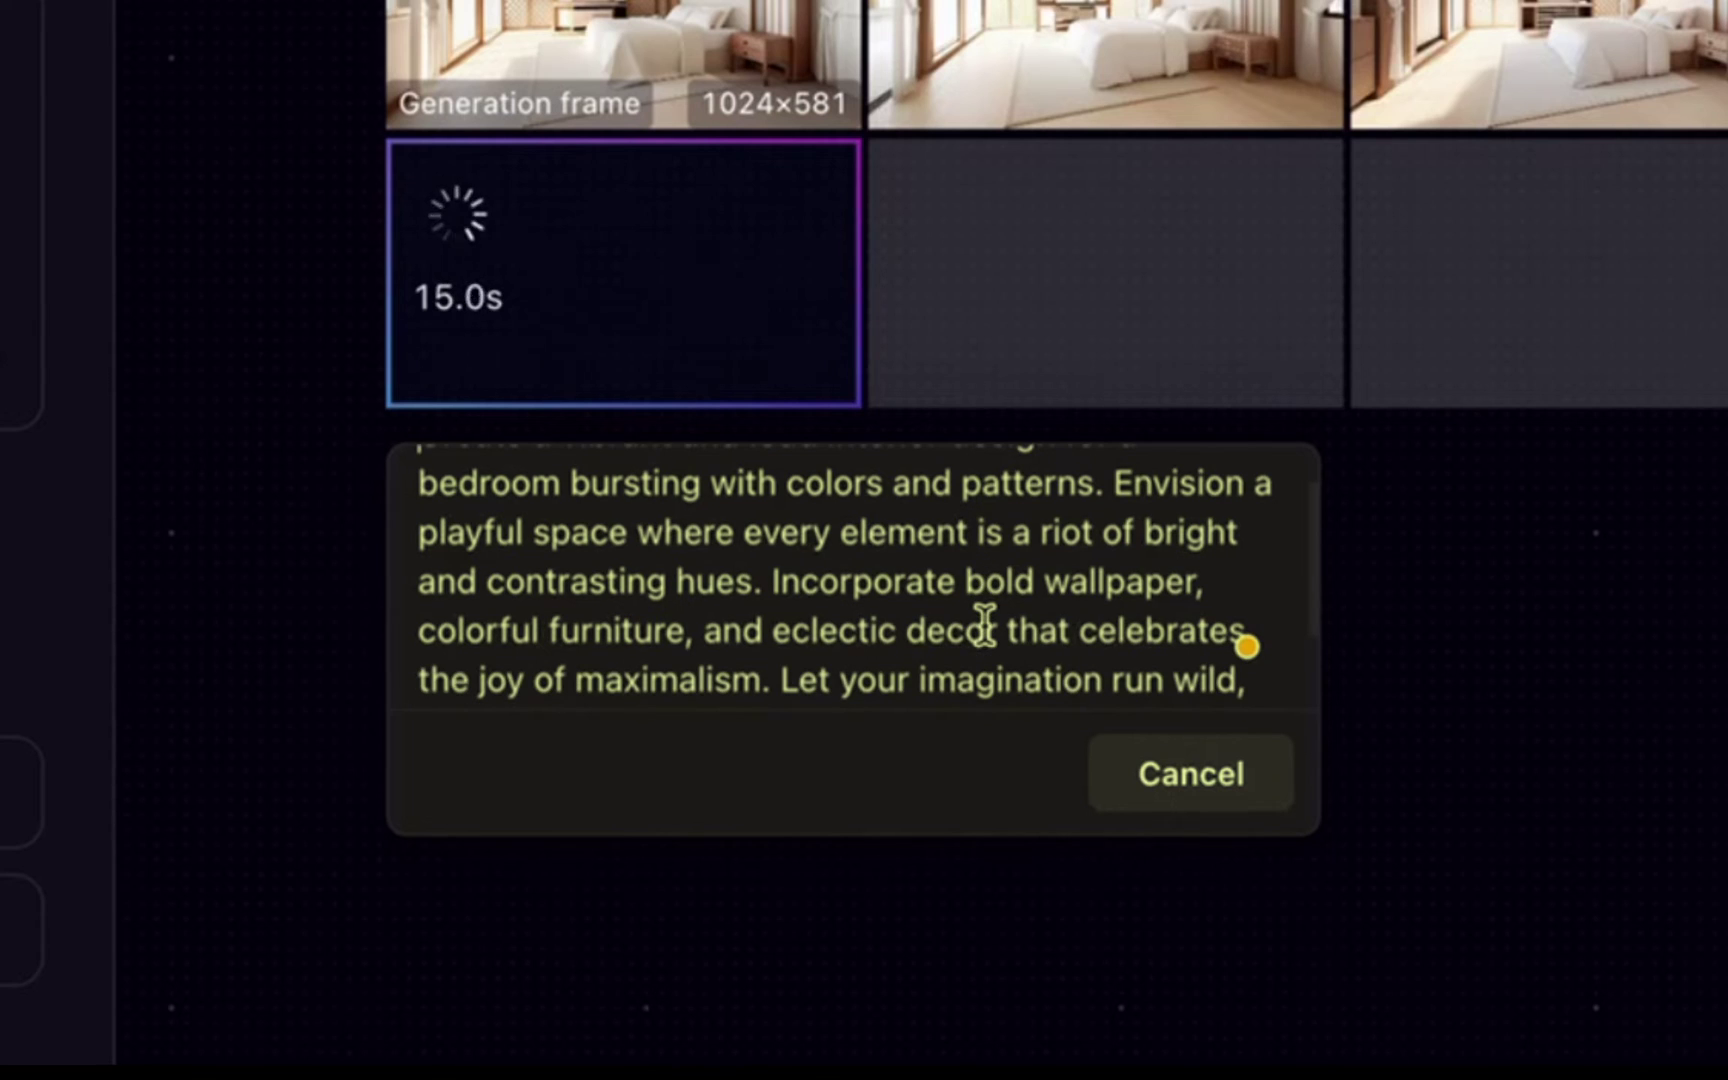
scroll(1088, 625, "down", 2)
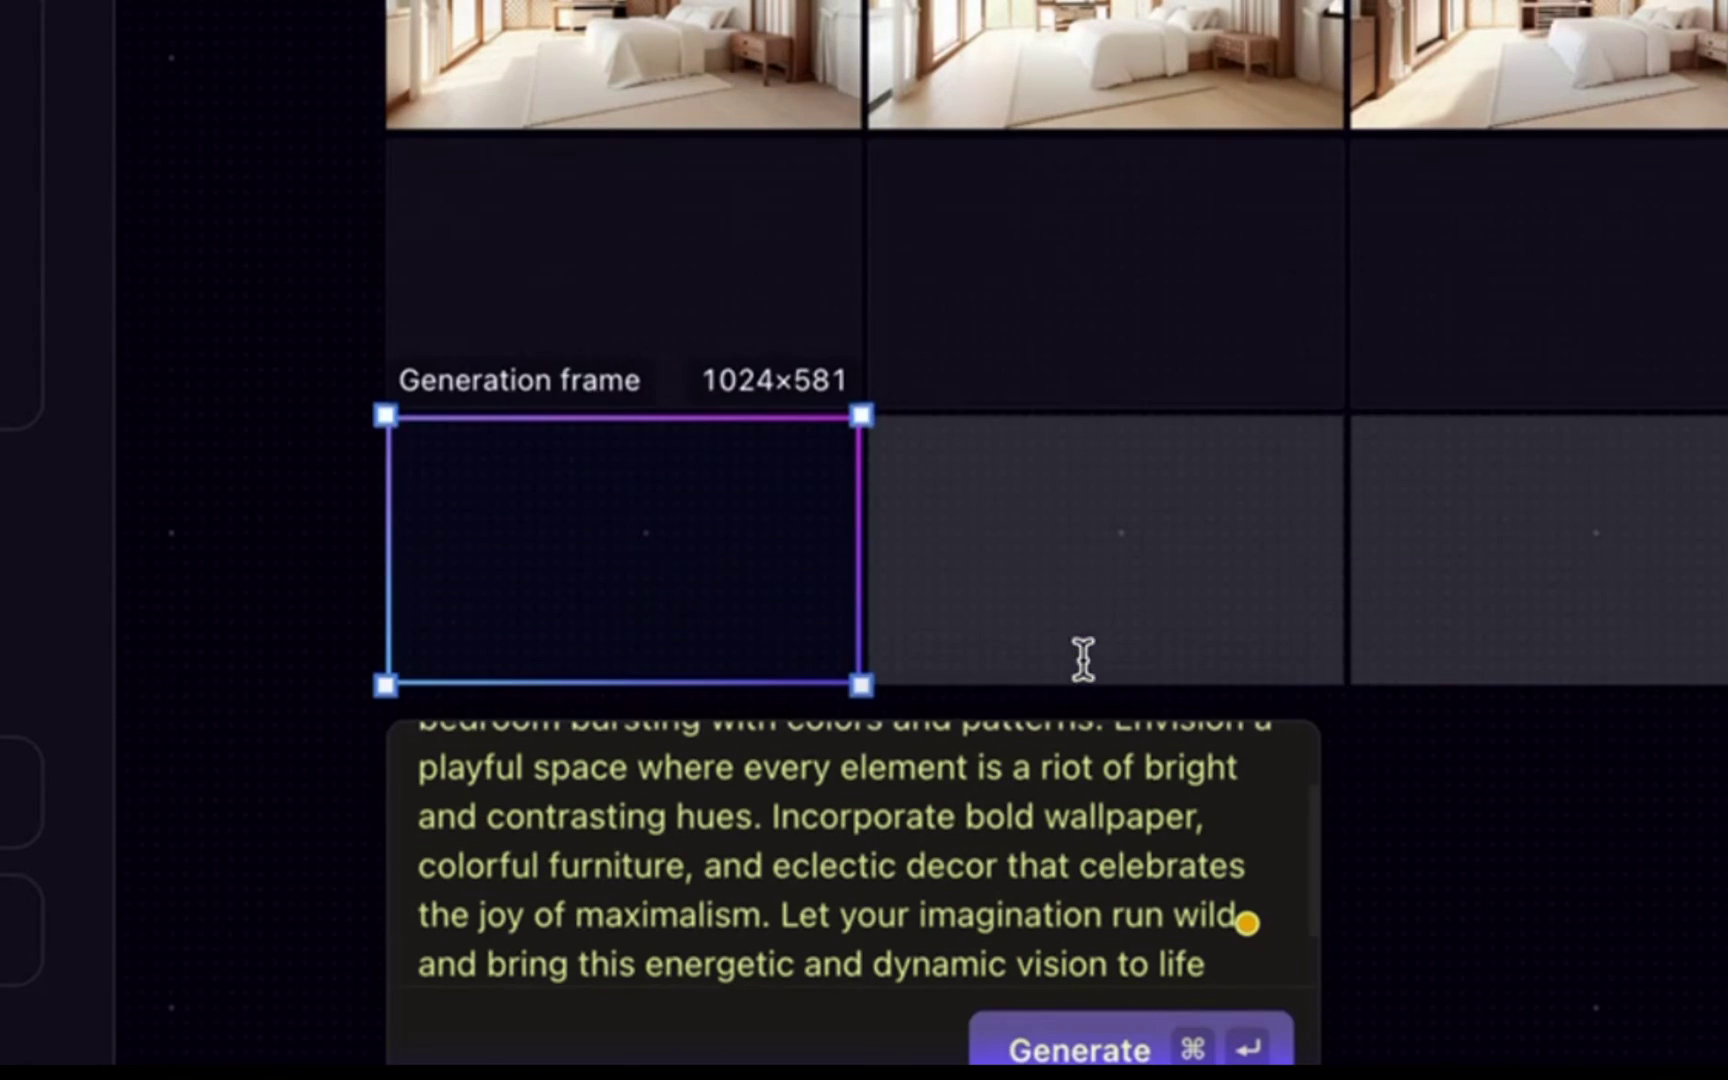
scroll(1090, 900, "down", 2)
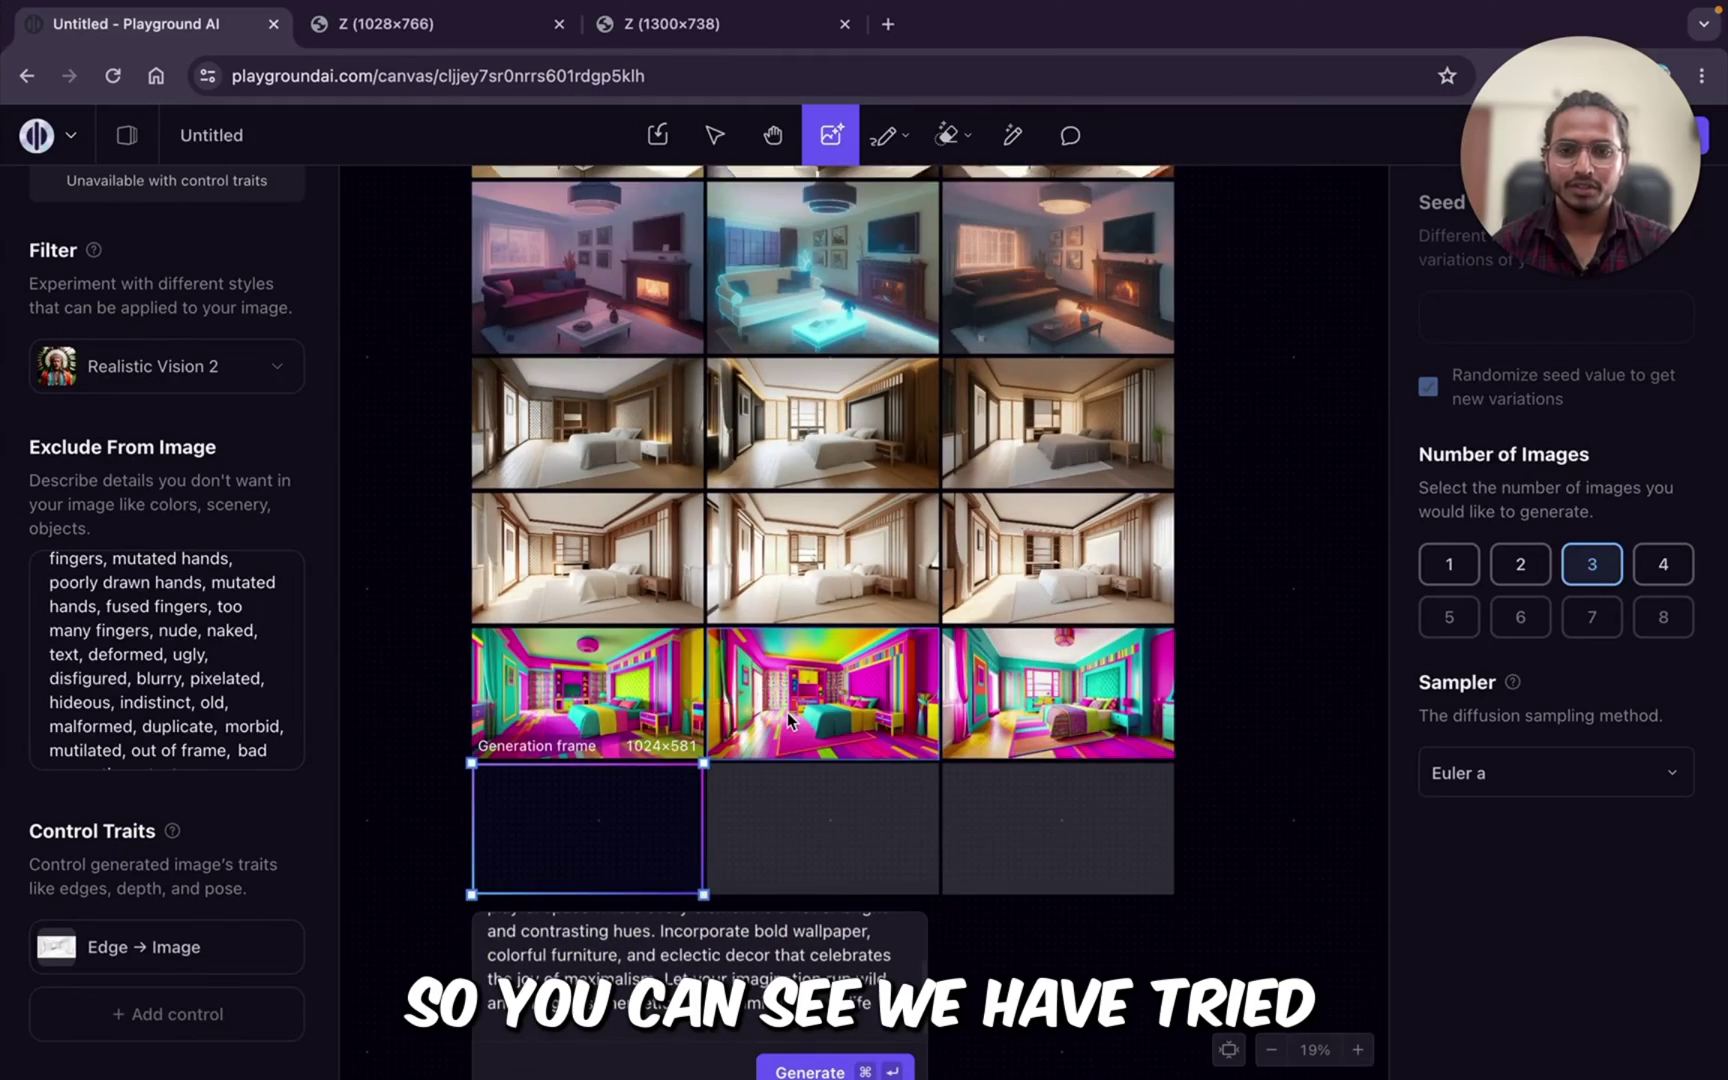
Step: Zoom over the new colourful bedroom row and select the middle image
scroll(787, 711, "down", 2)
scroll(787, 711, "up", 4)
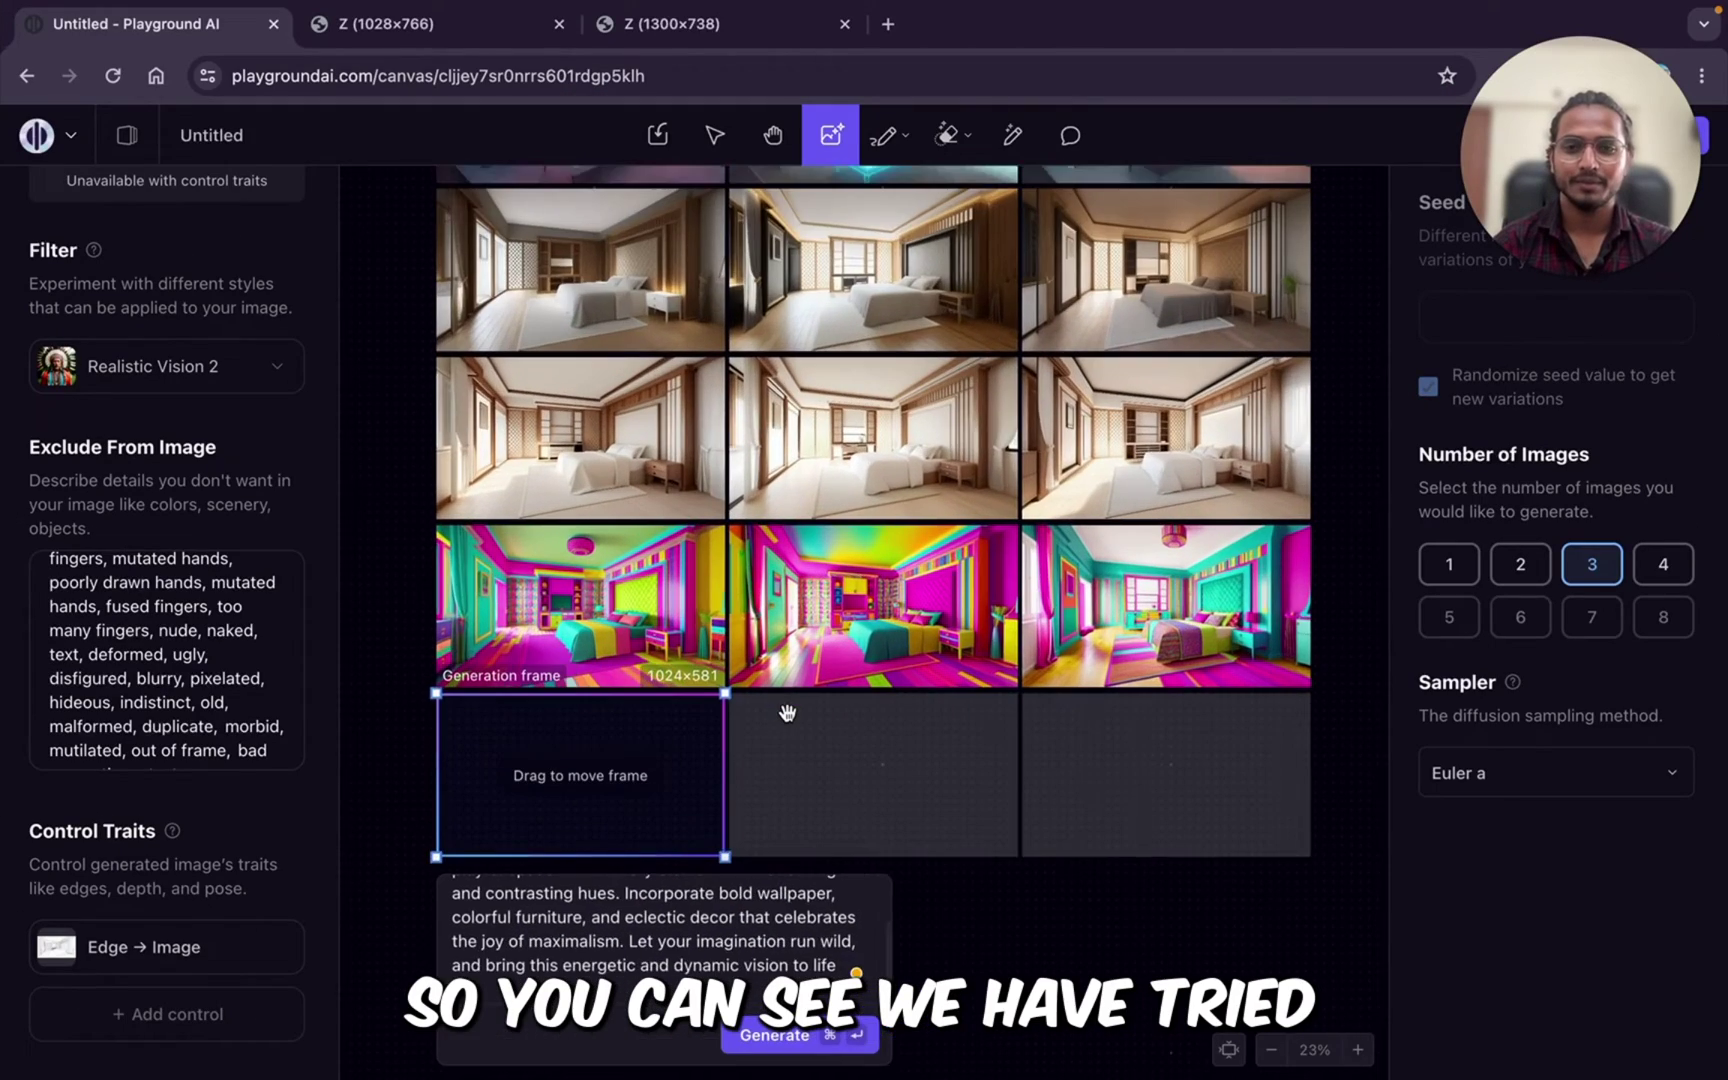
scroll(787, 711, "up", 3)
scroll(787, 711, "left", 2)
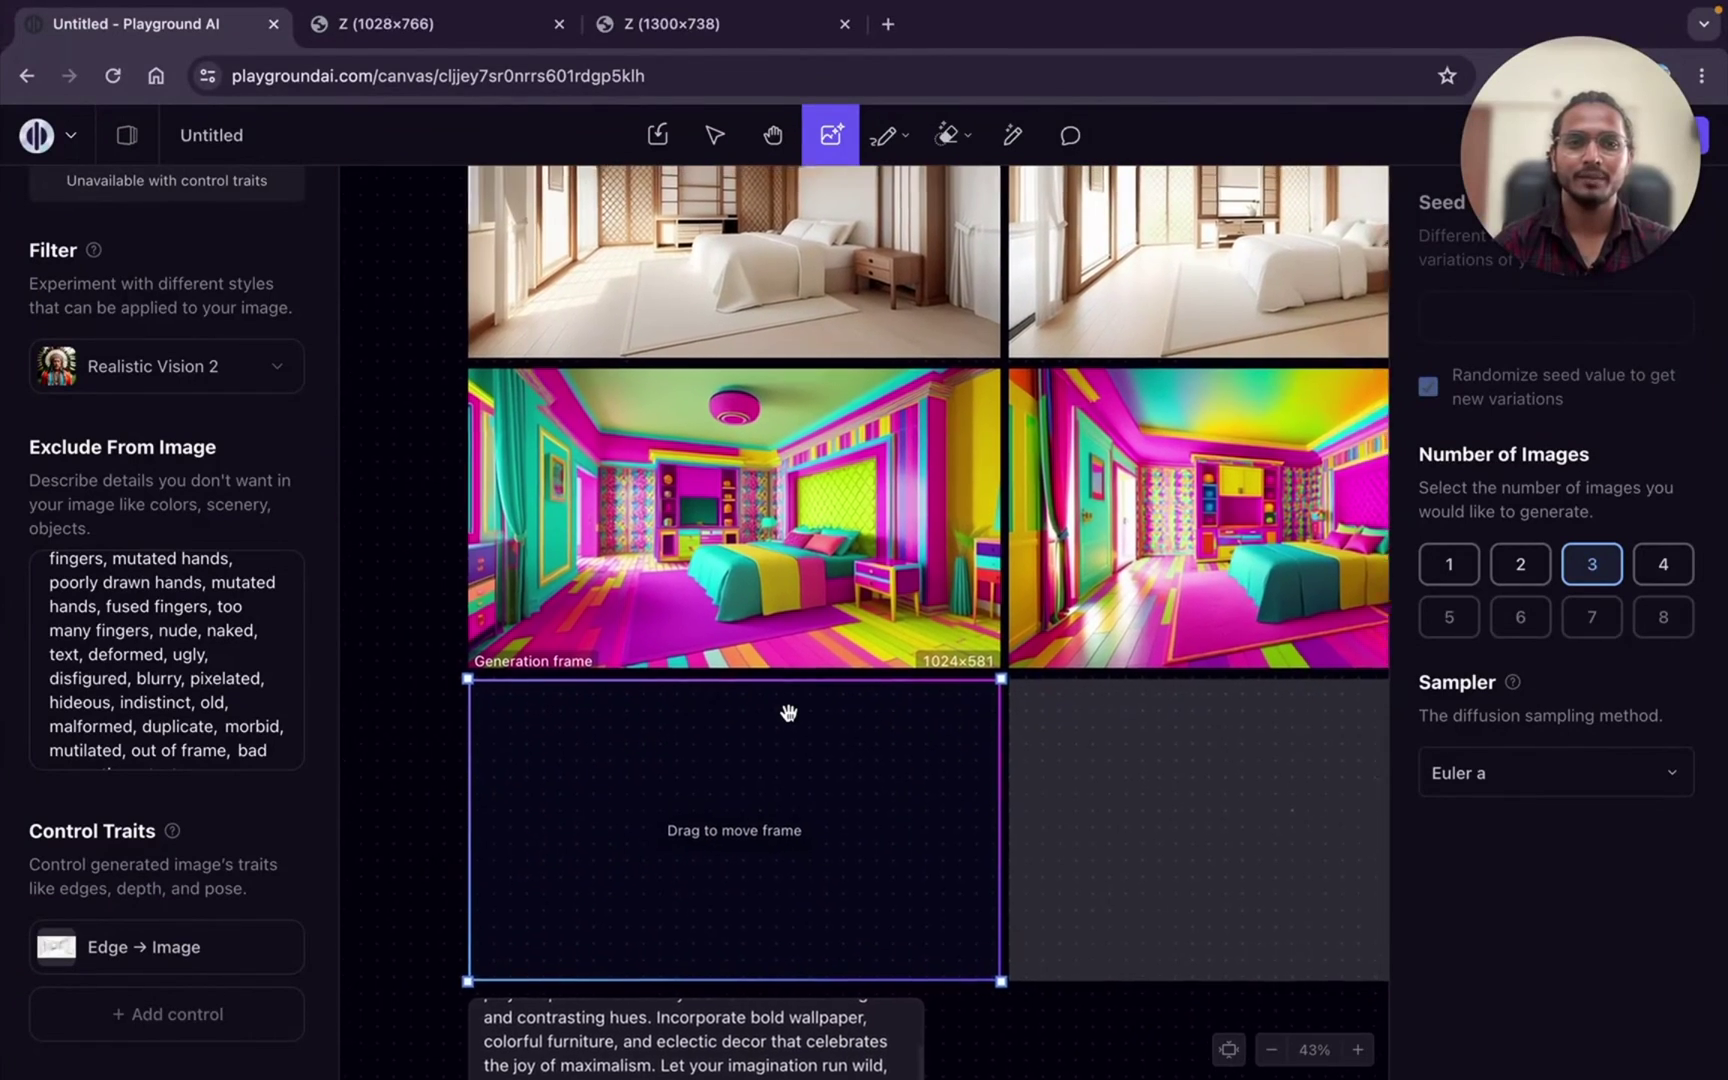
scroll(802, 644, "up", 5)
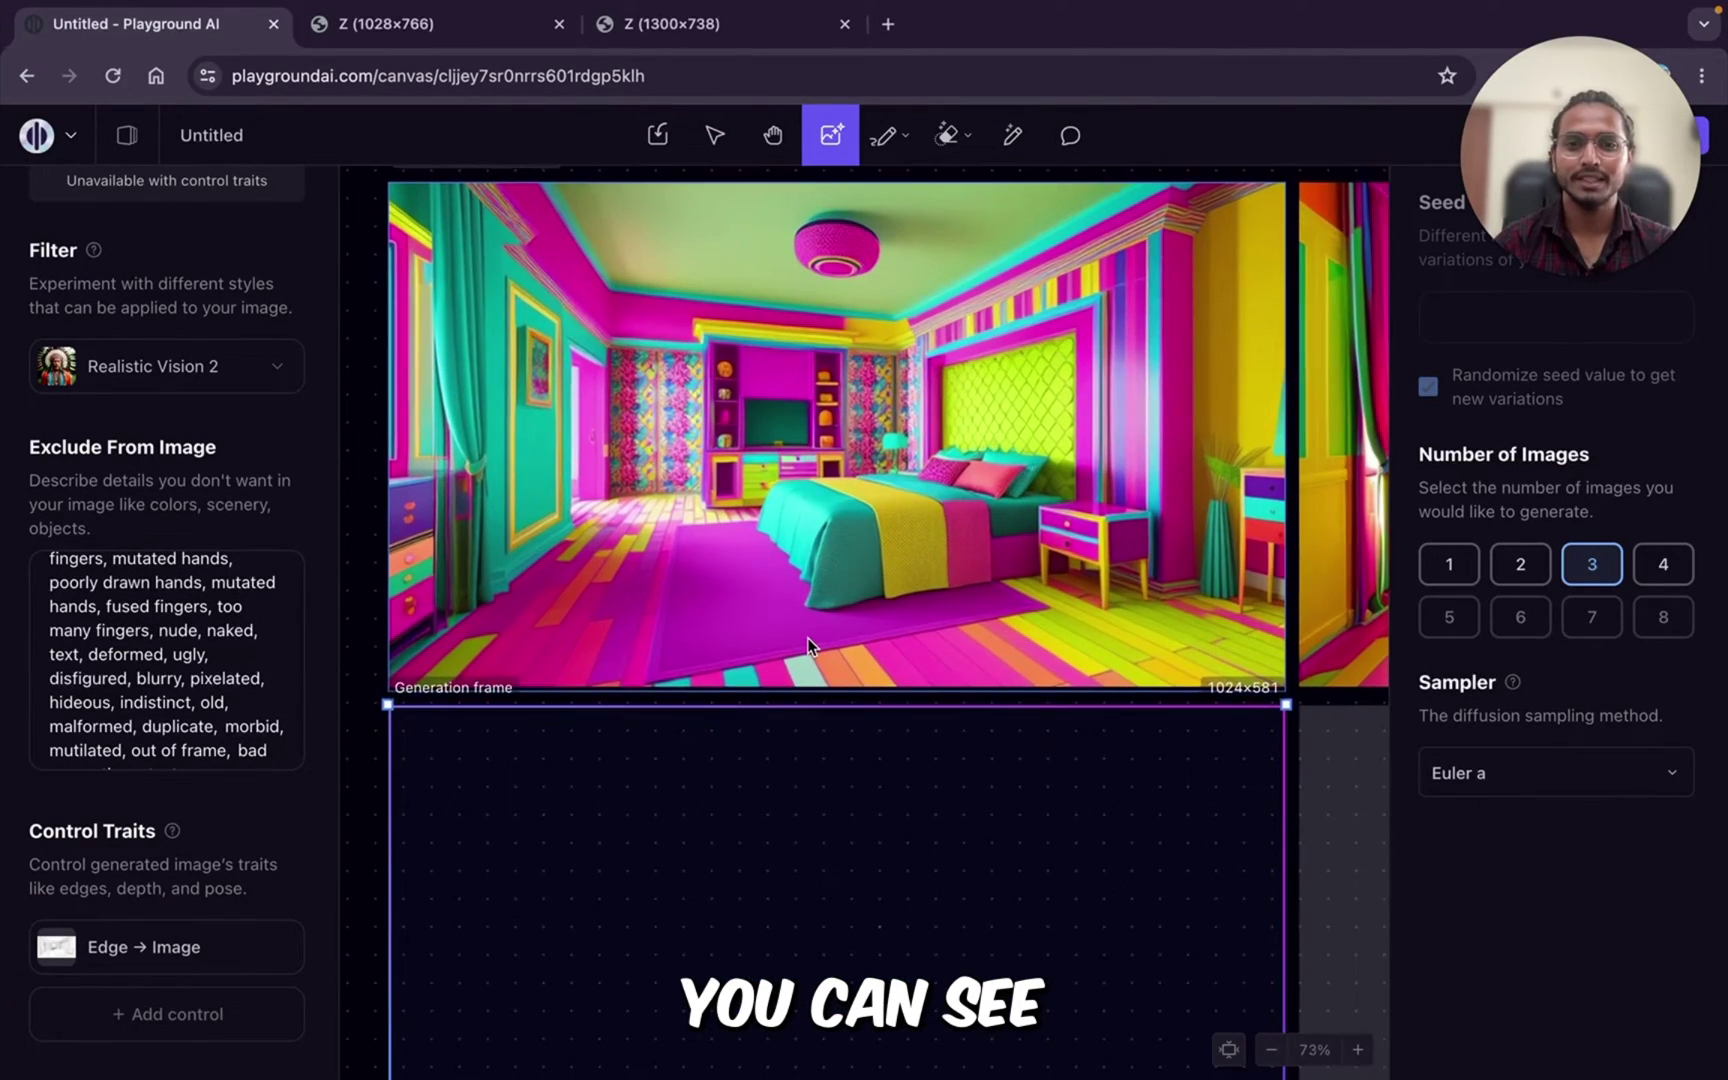
scroll(648, 644, "right", 3)
scroll(648, 644, "up", 1)
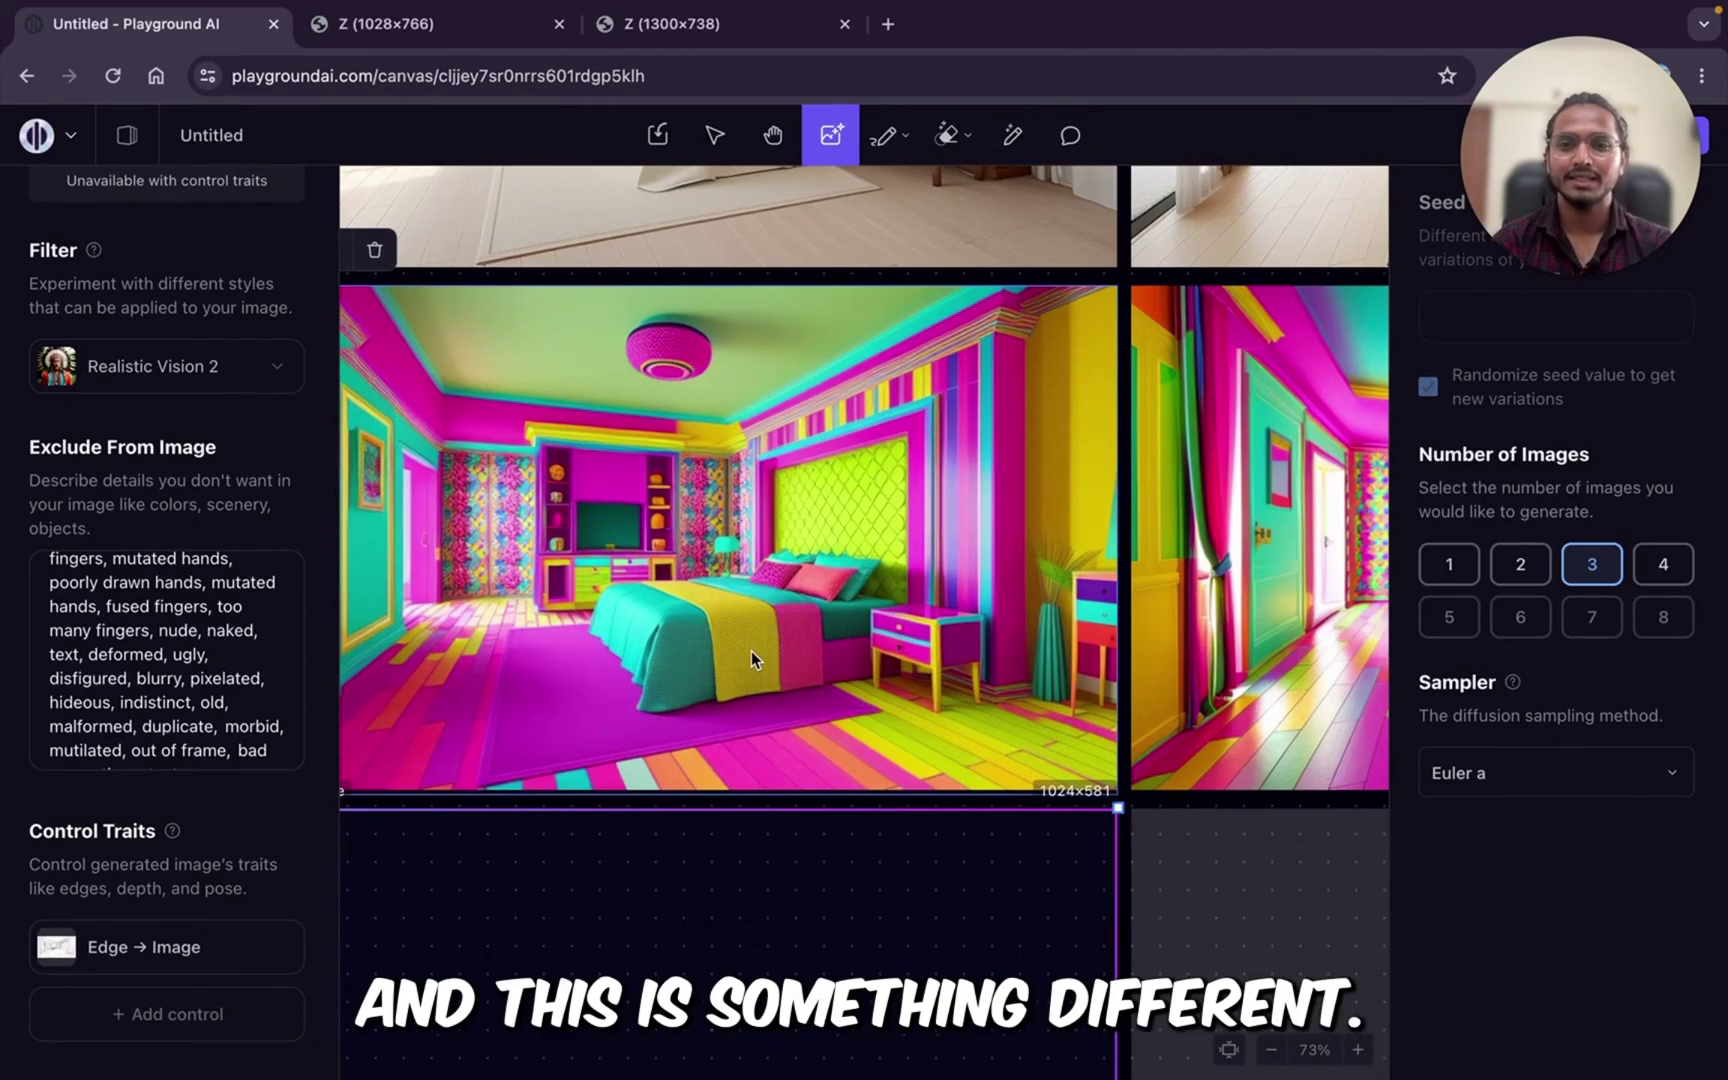
scroll(751, 655, "up", 6)
scroll(643, 667, "down", 8)
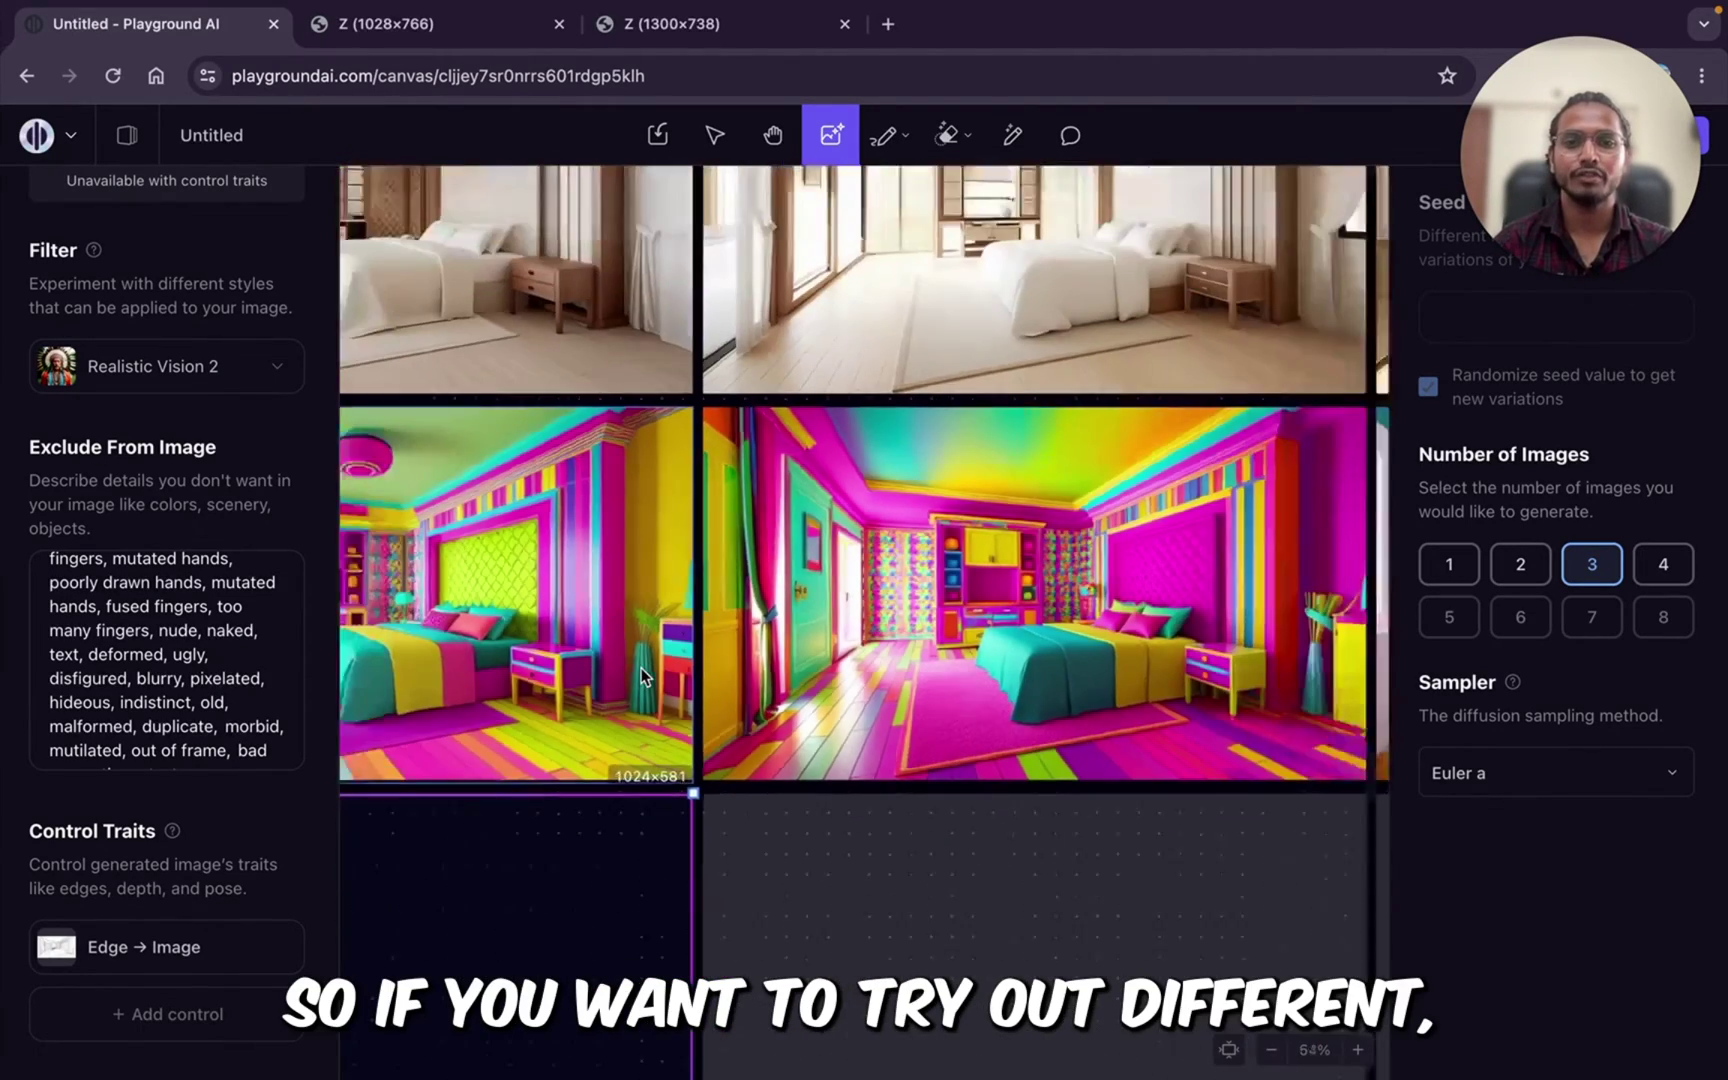
left_click(775, 670)
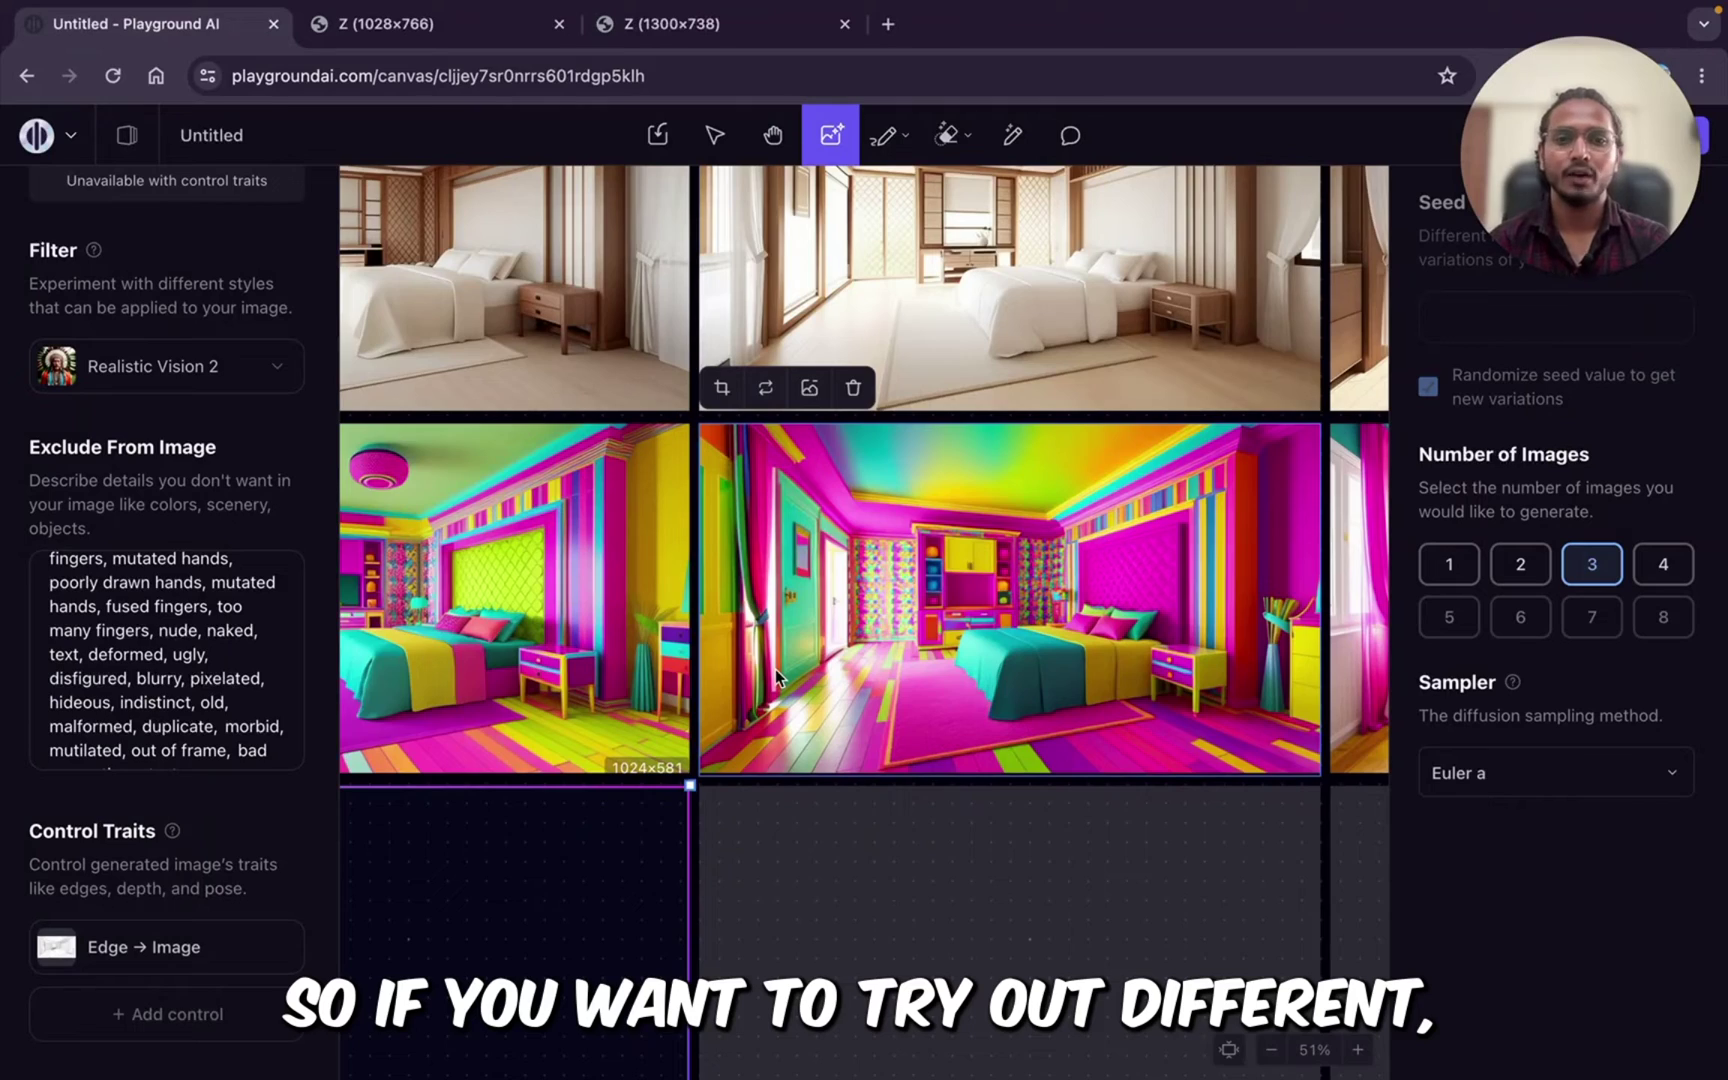
Step: Bring up the details panel for the teal and pink bedroom render
scroll(1071, 605, "right", 3)
scroll(1071, 605, "down", 1)
scroll(1071, 605, "right", 5)
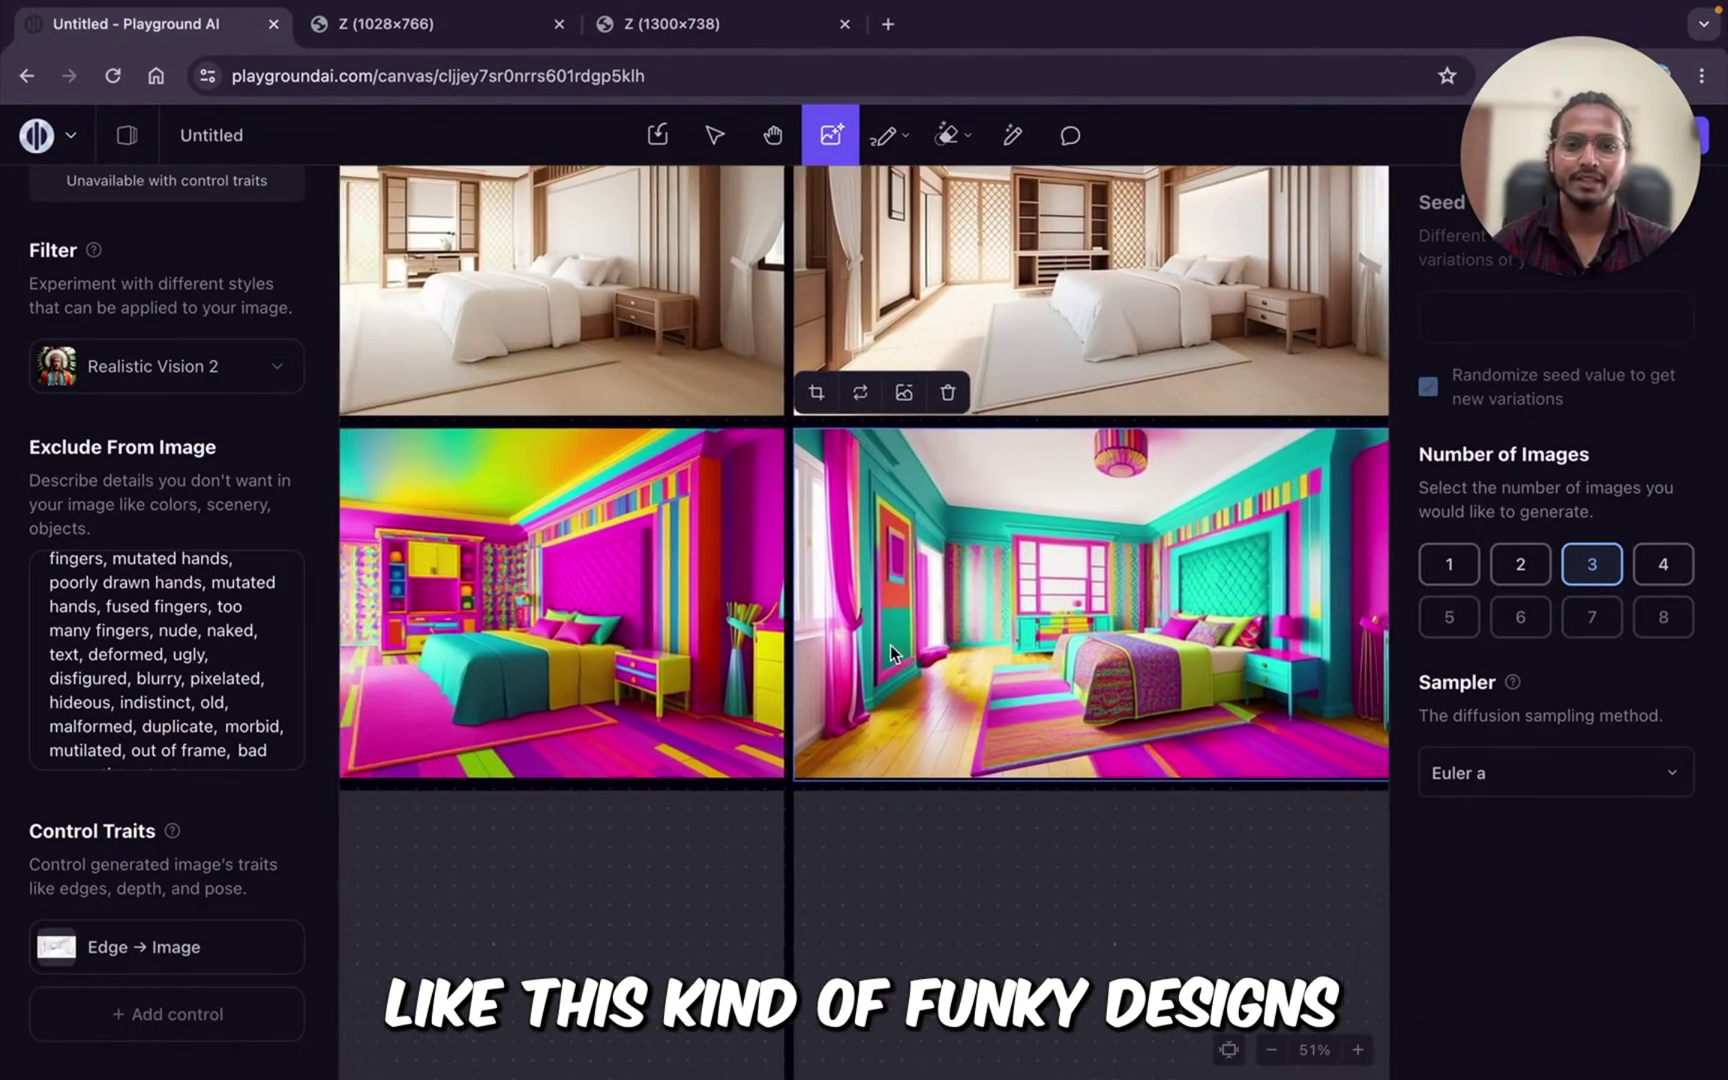
double_click(890, 645)
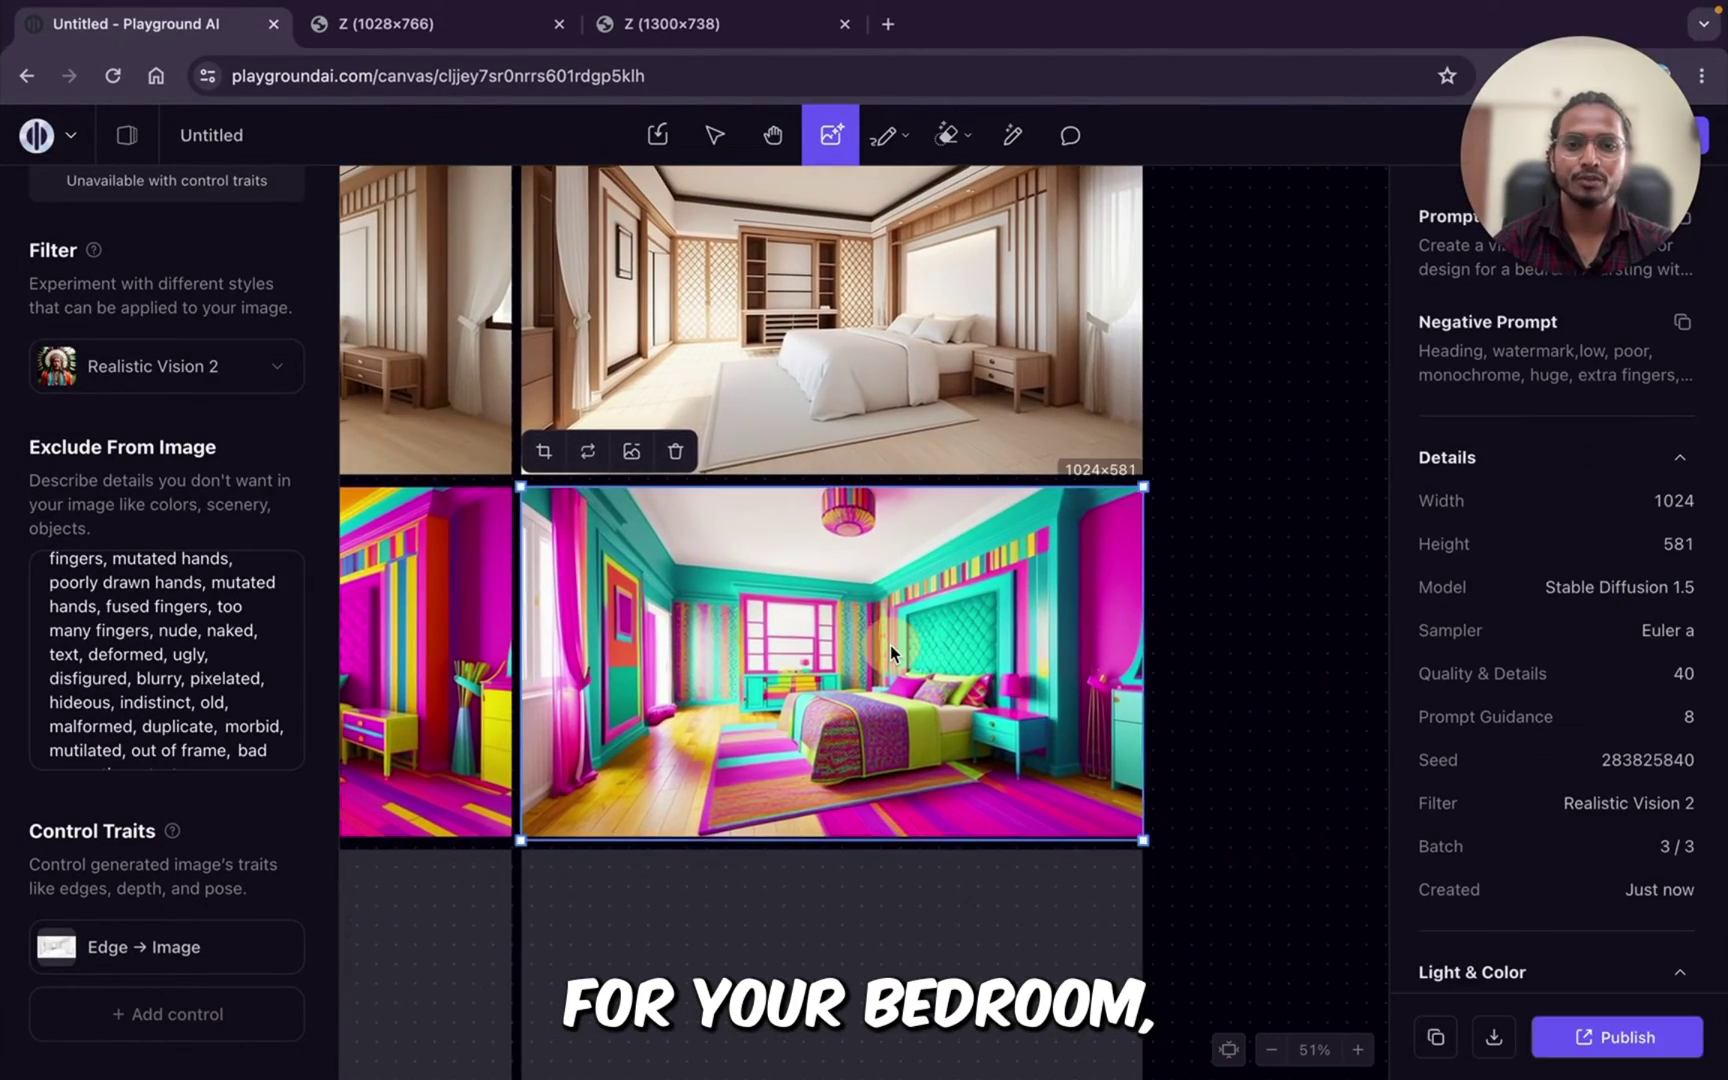
scroll(890, 645, "down", 5)
scroll(890, 645, "left", 5)
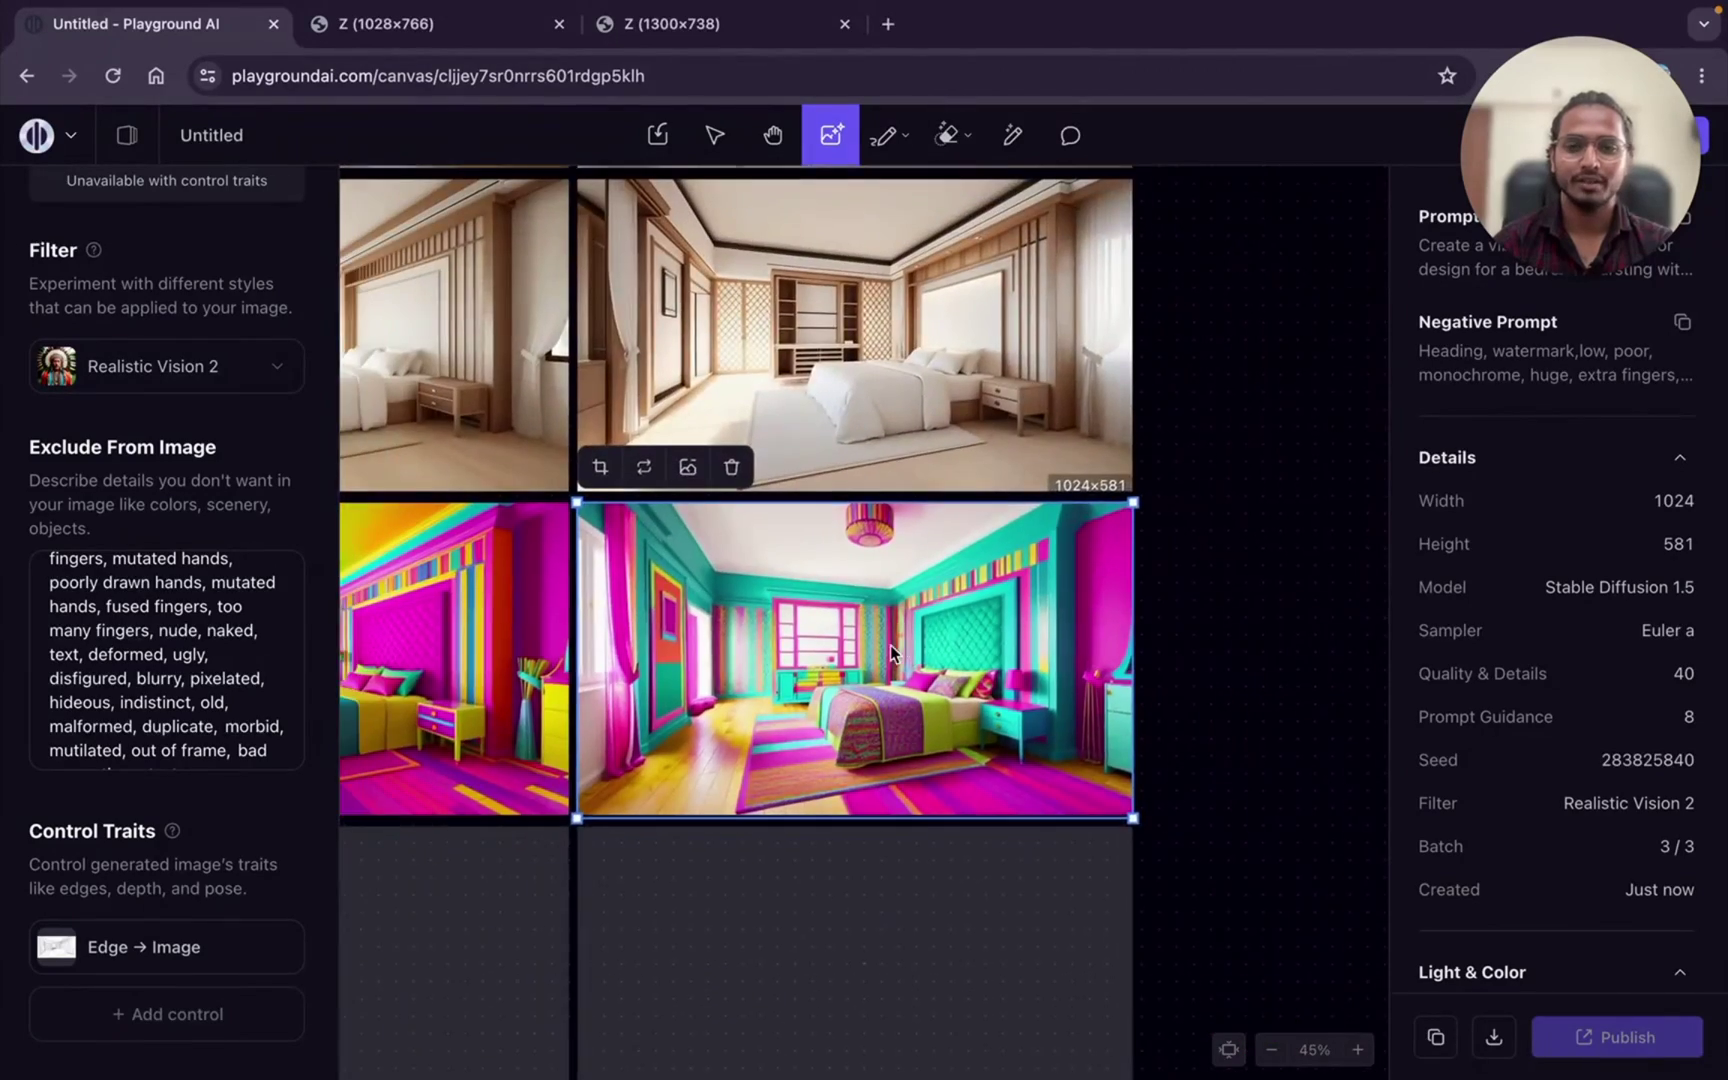
scroll(890, 645, "right", 5)
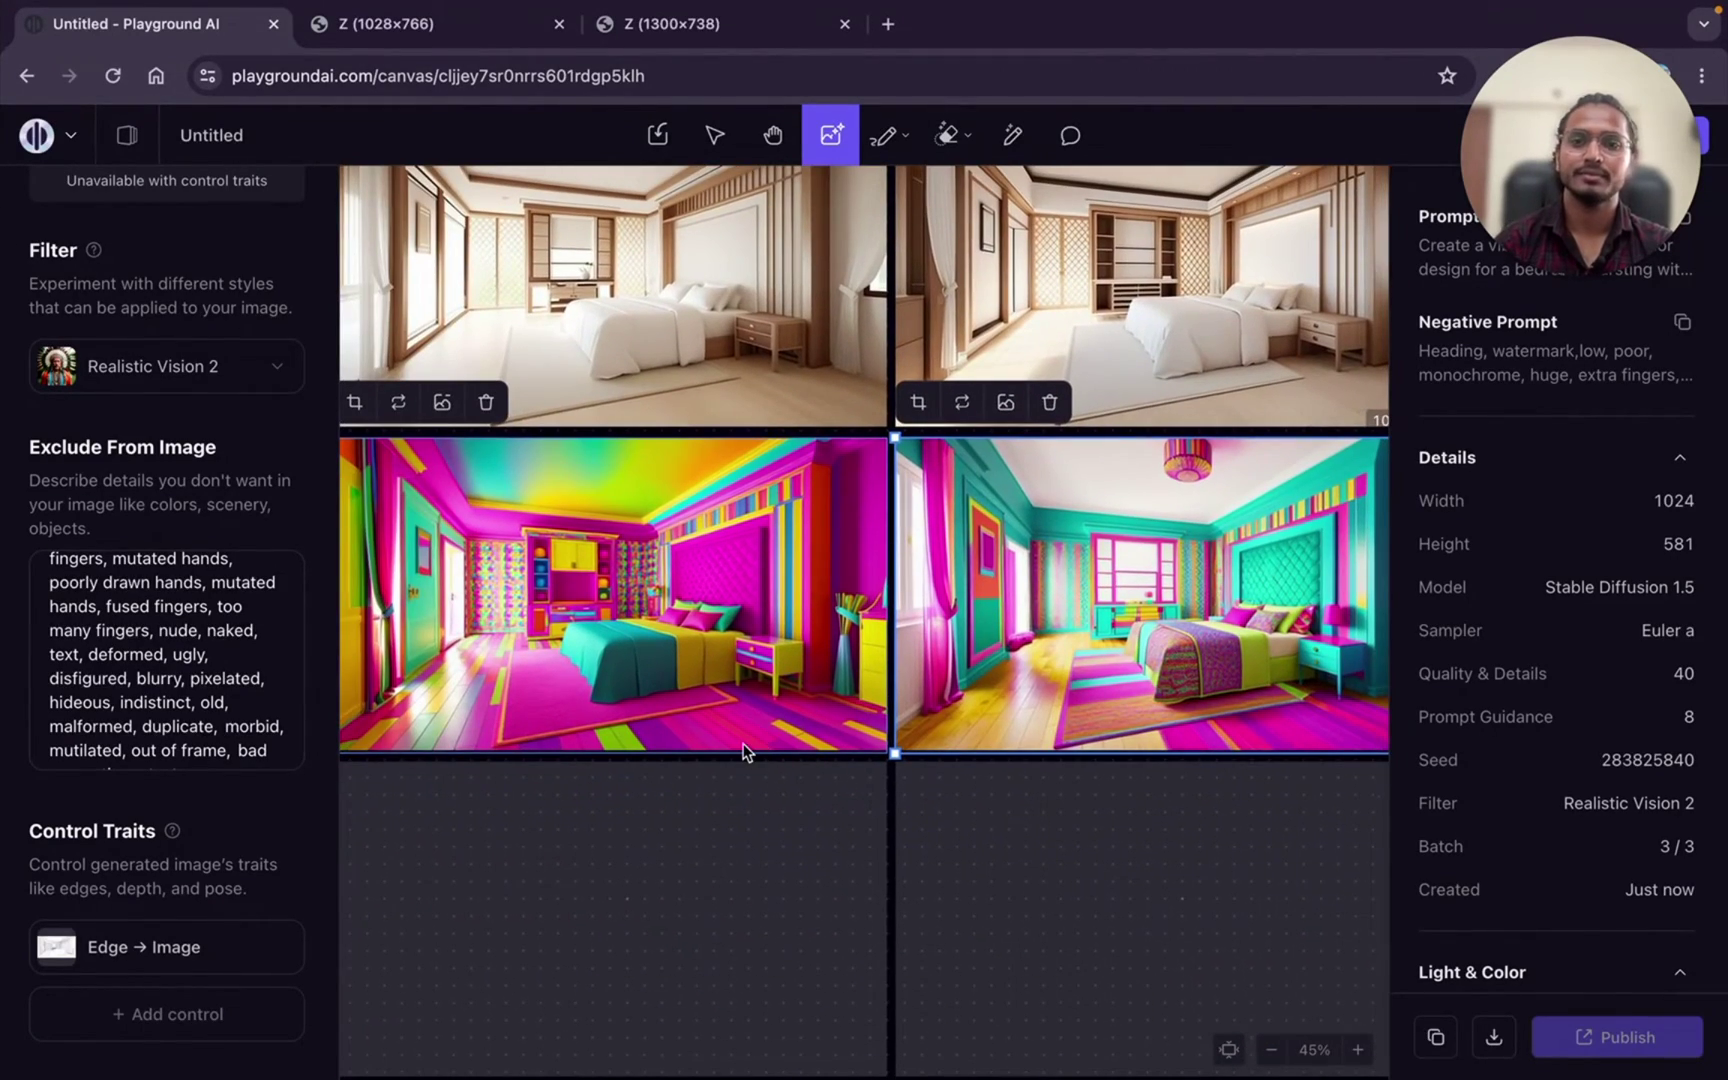
scroll(745, 755, "down", 5)
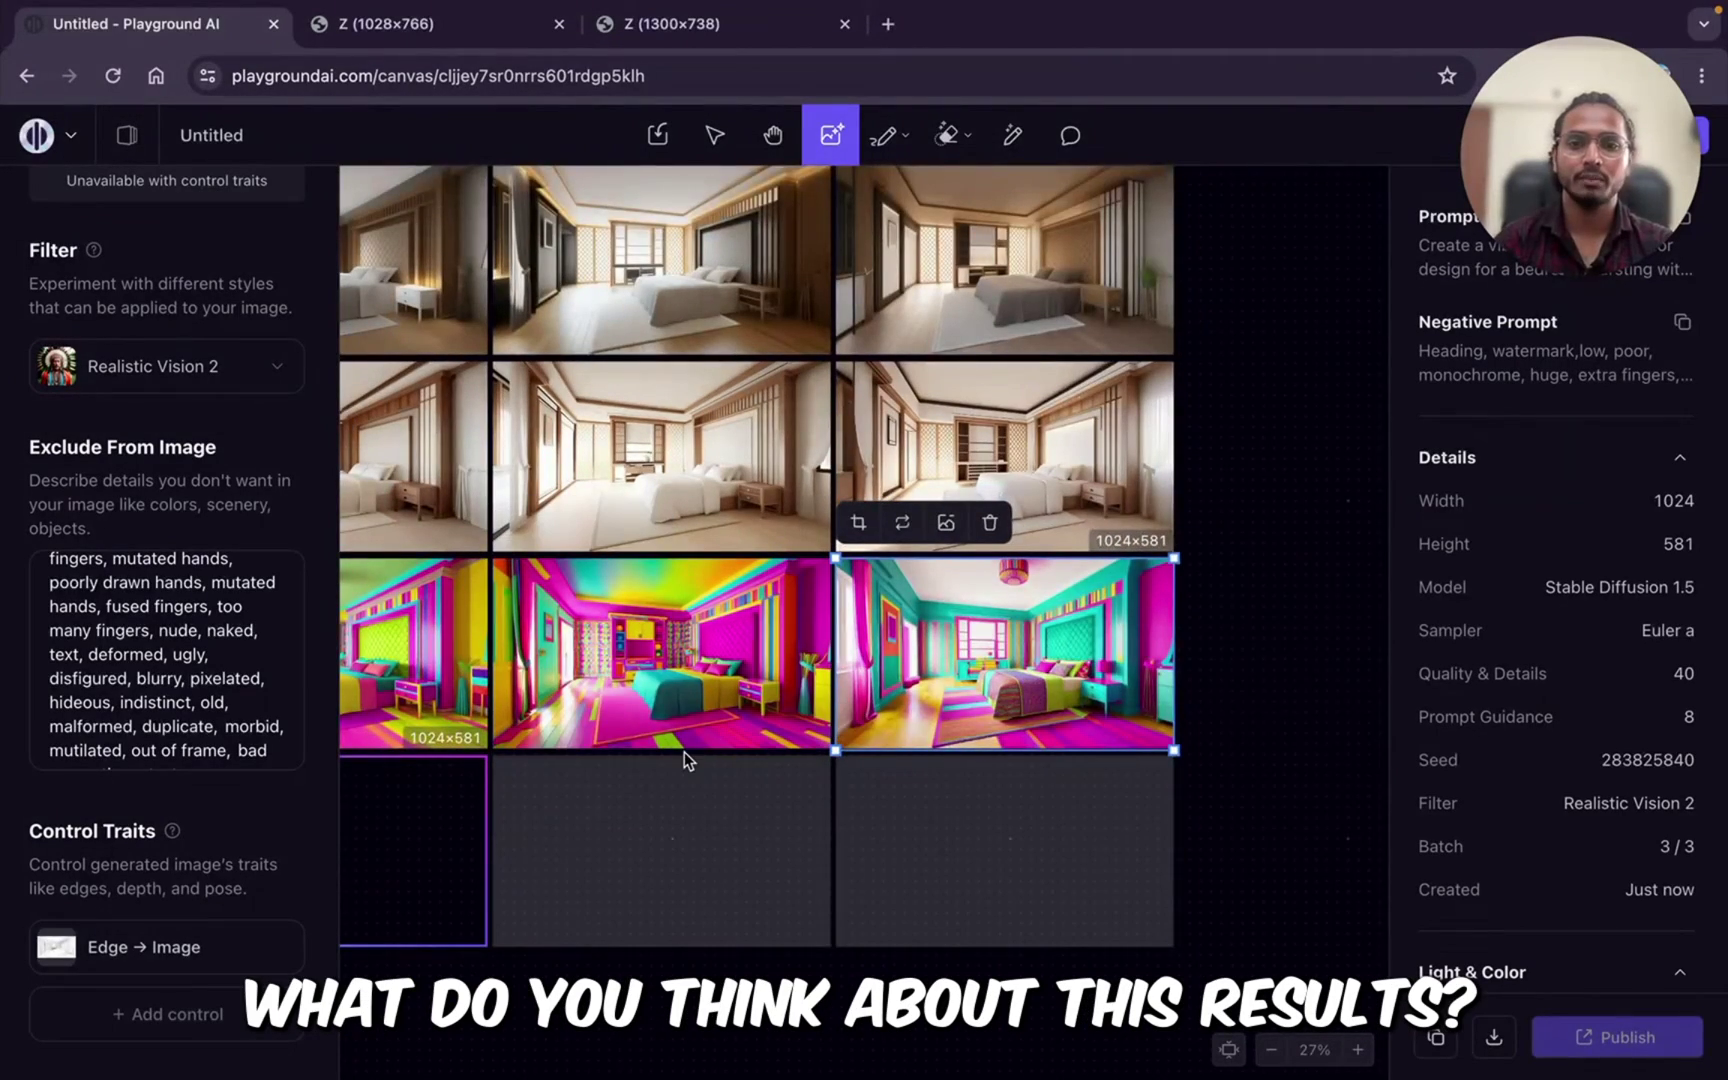
scroll(684, 755, "up", 1)
scroll(676, 757, "down", 2)
Step: Replace the edge control image with the Stretch 1.jpeg bedroom sketch
scroll(93, 736, "down", 1)
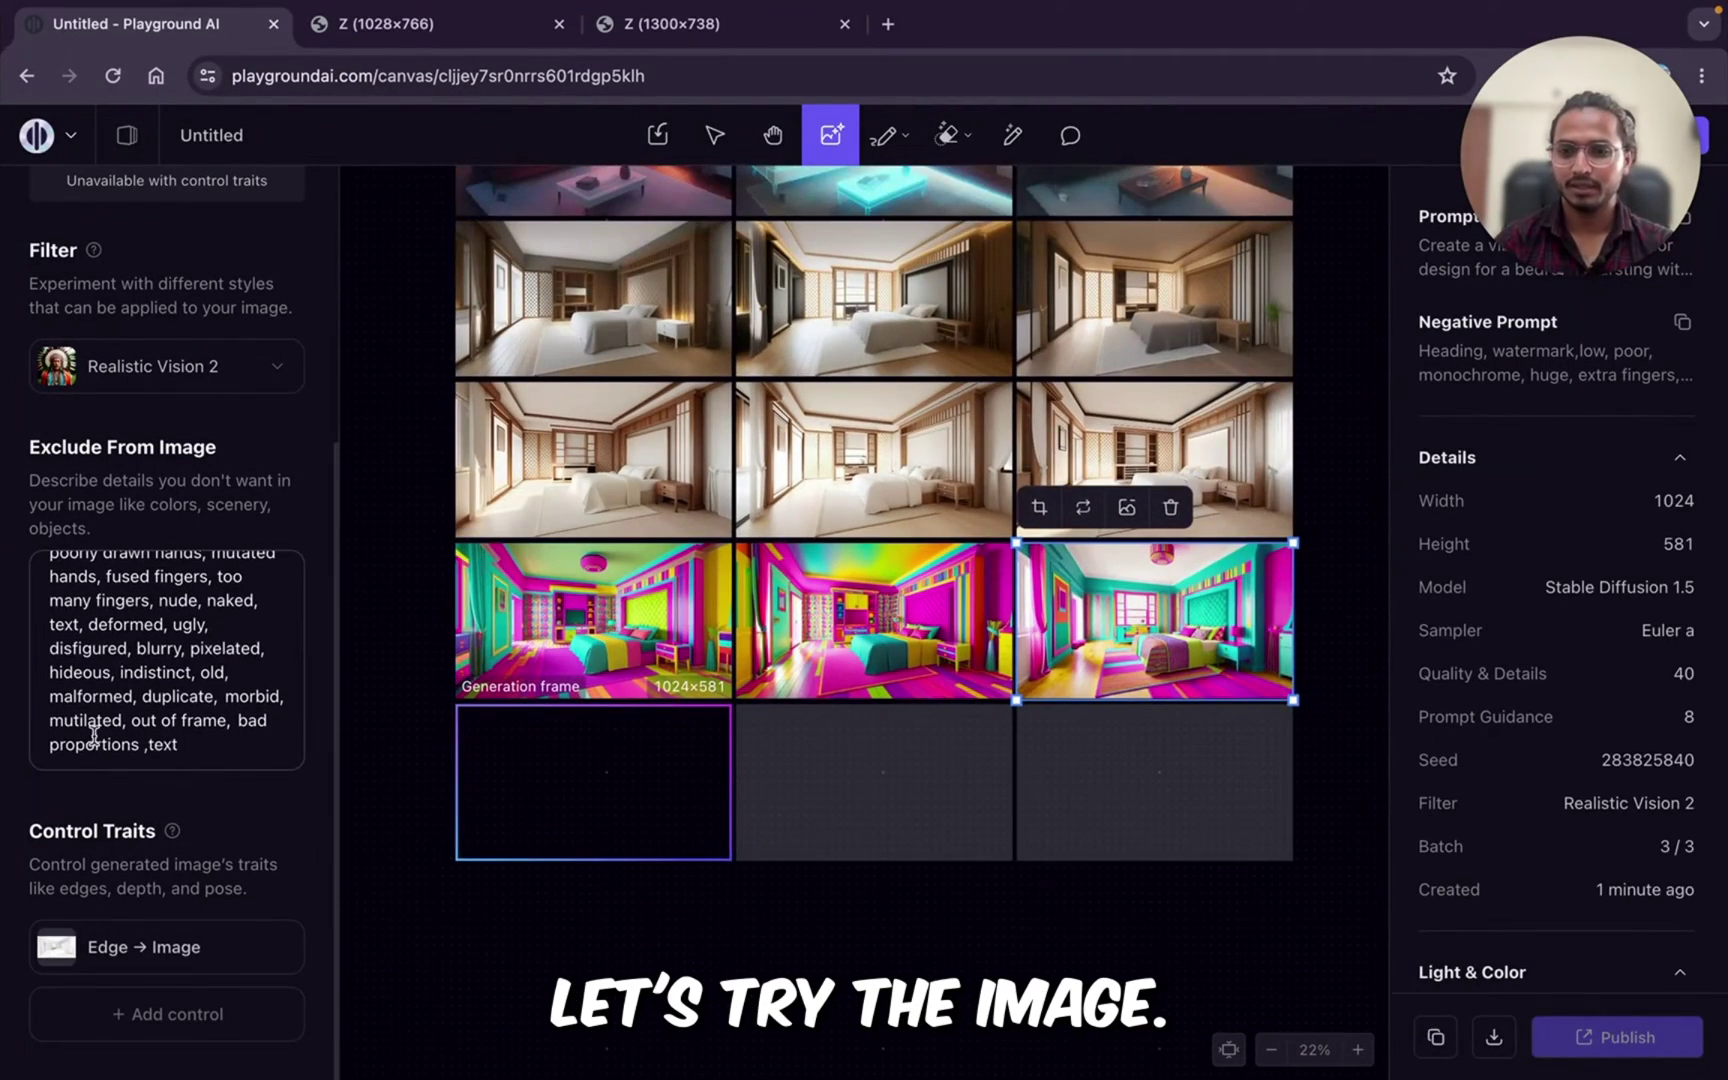
left_click(104, 962)
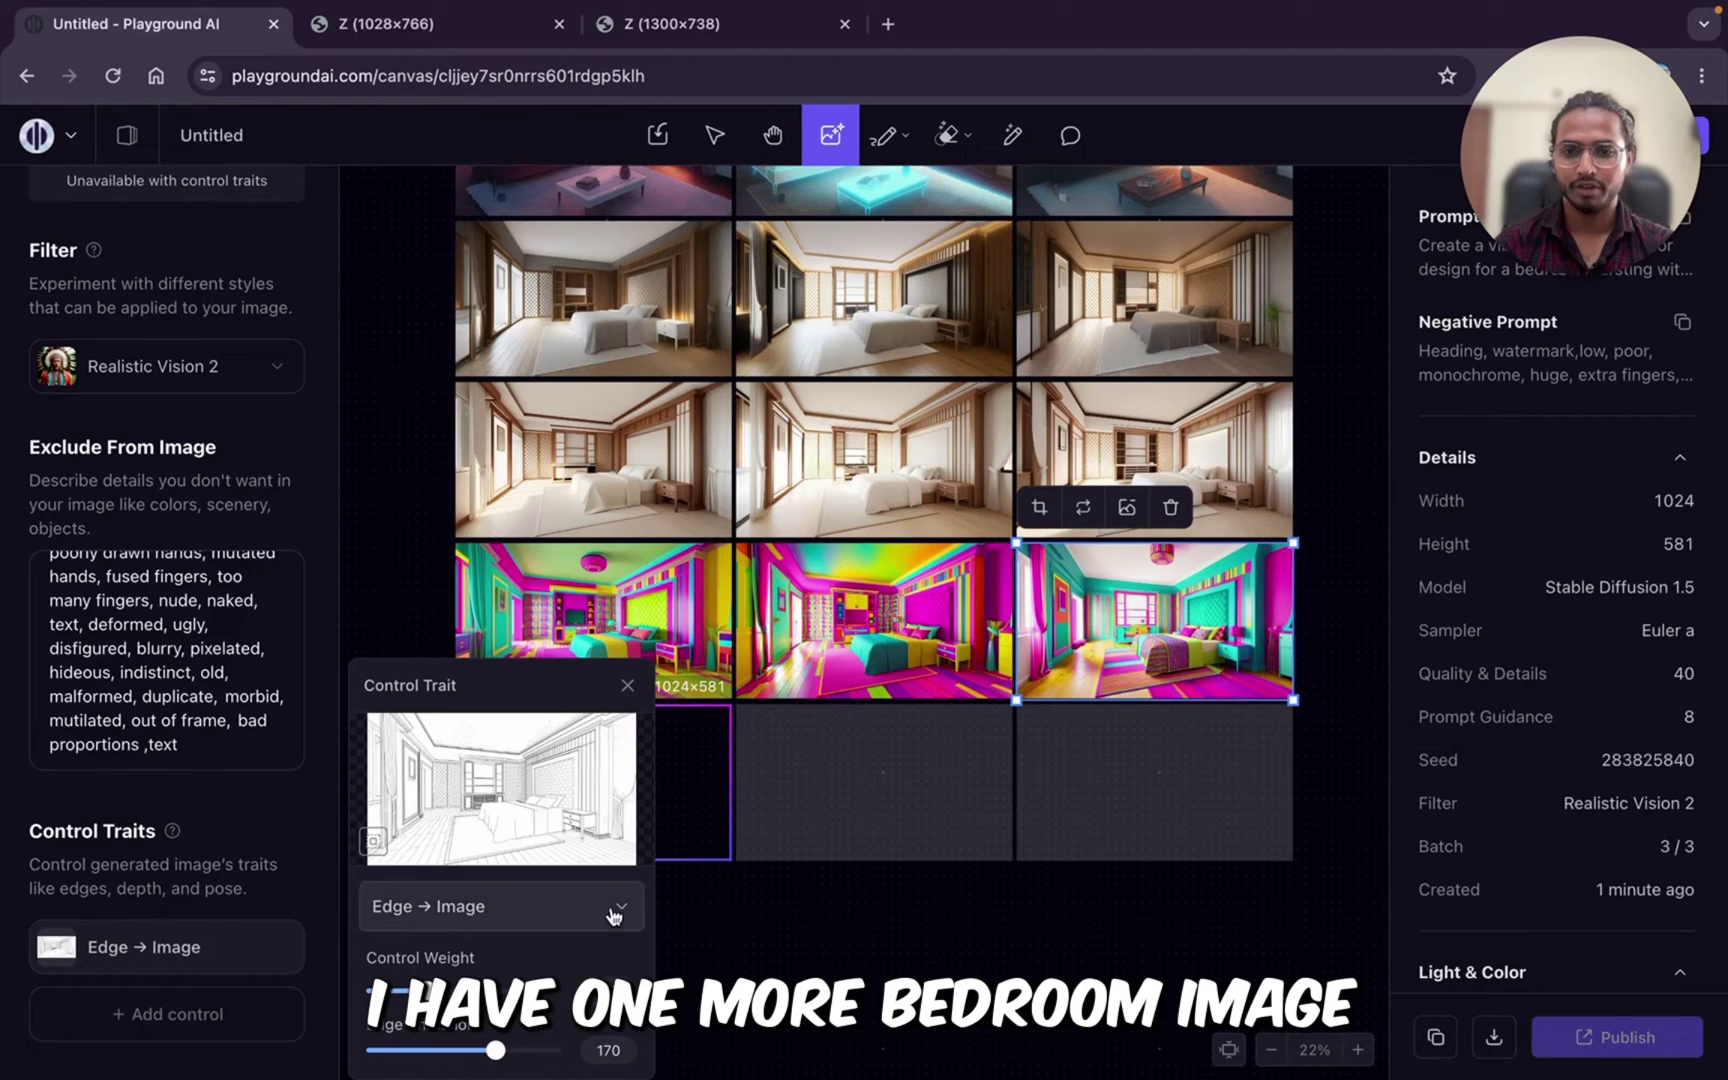
left_click(625, 838)
left_click(501, 791)
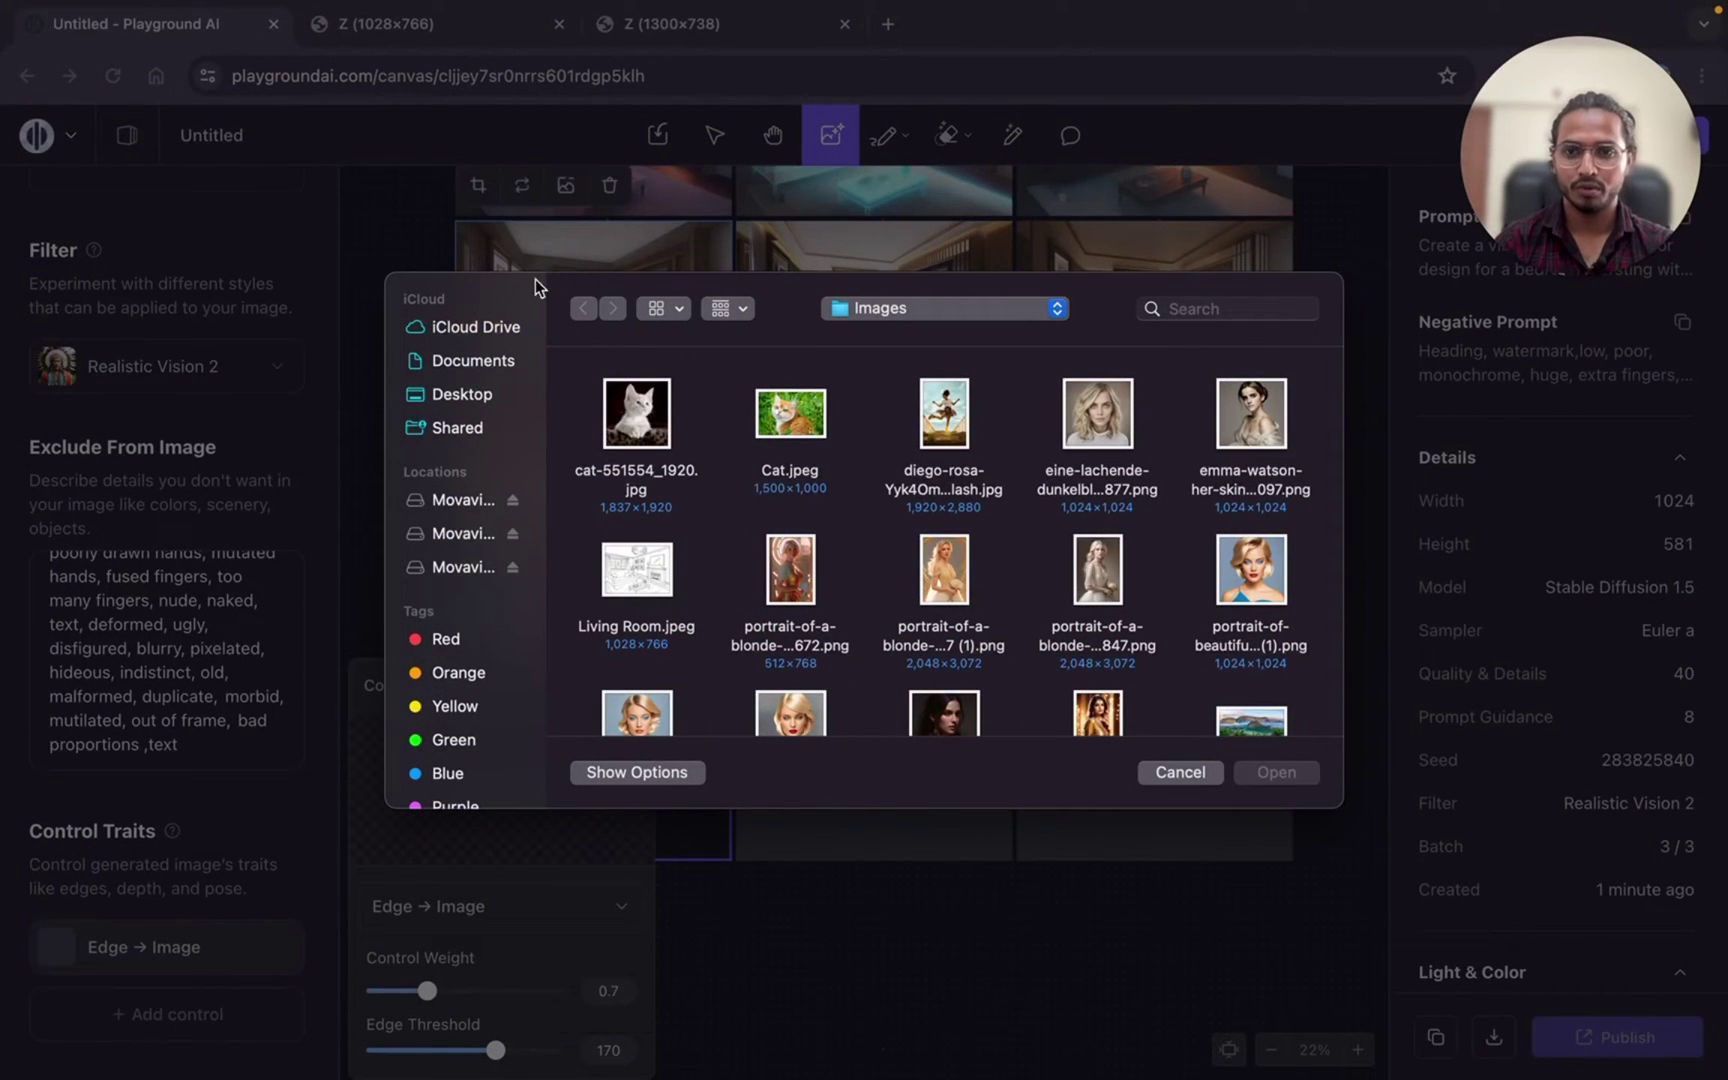
scroll(968, 600, "down", 5)
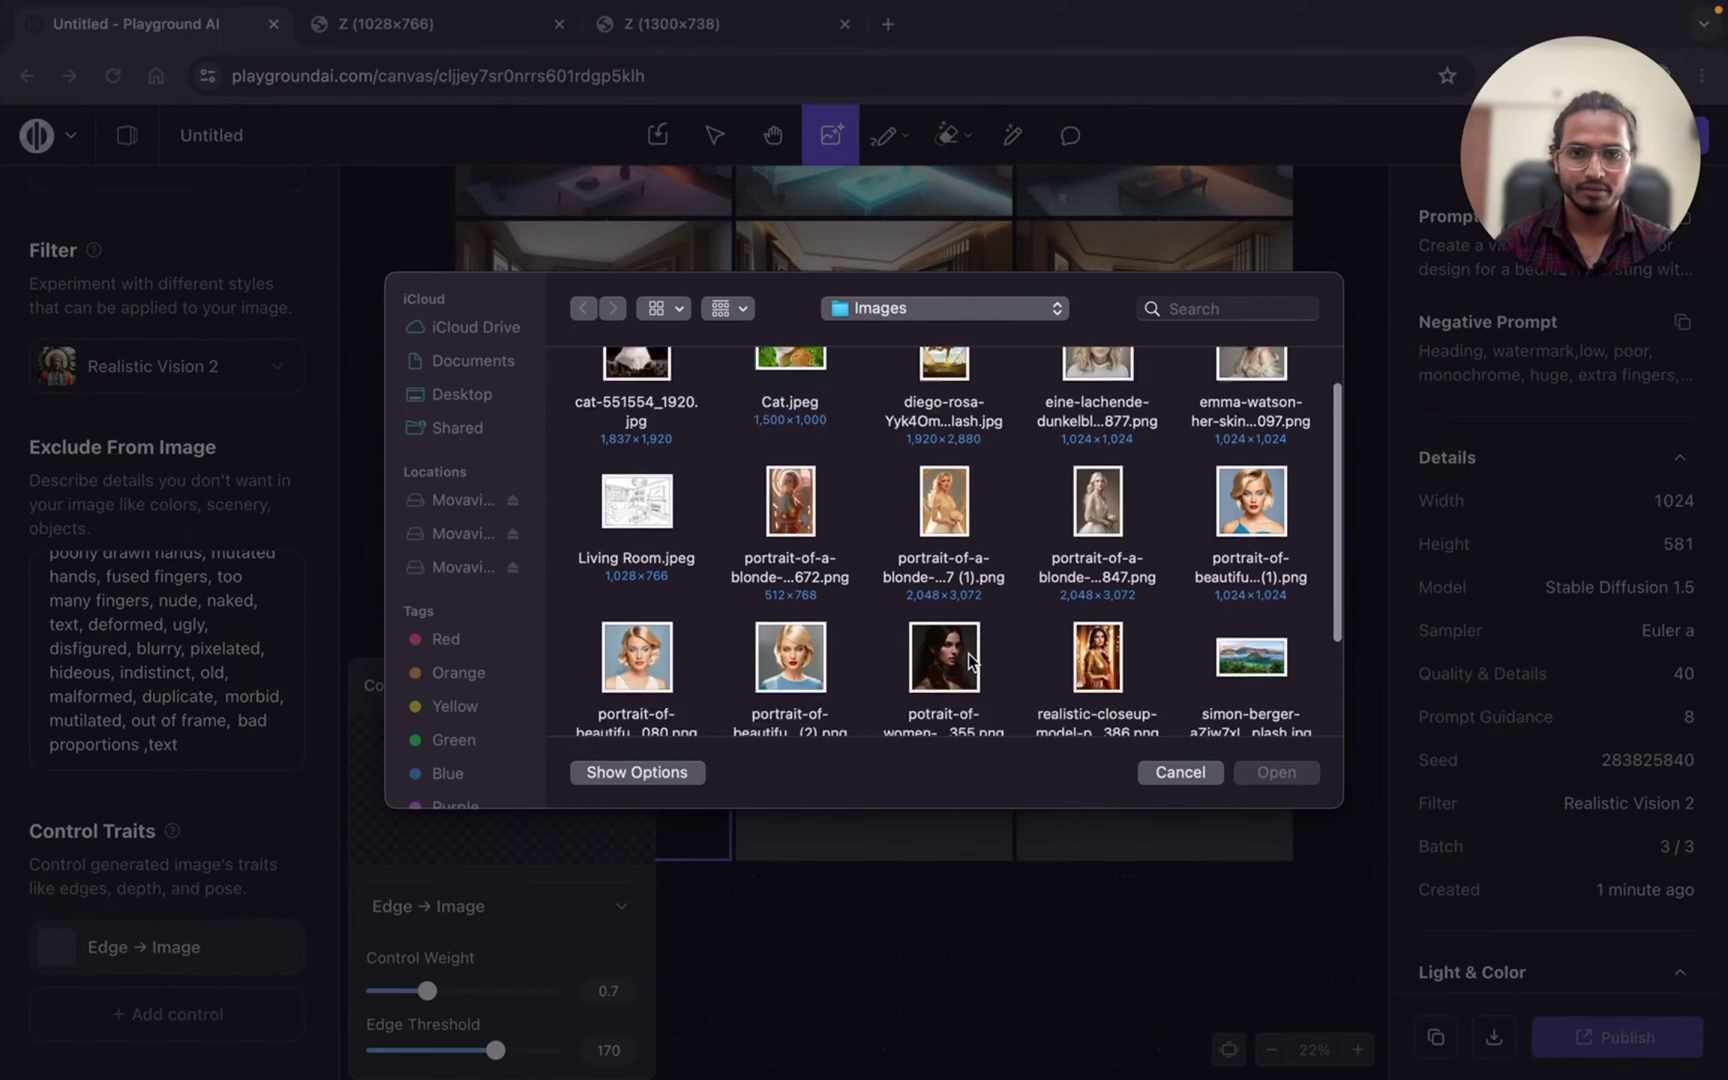
left_click(630, 650)
left_click(1256, 774)
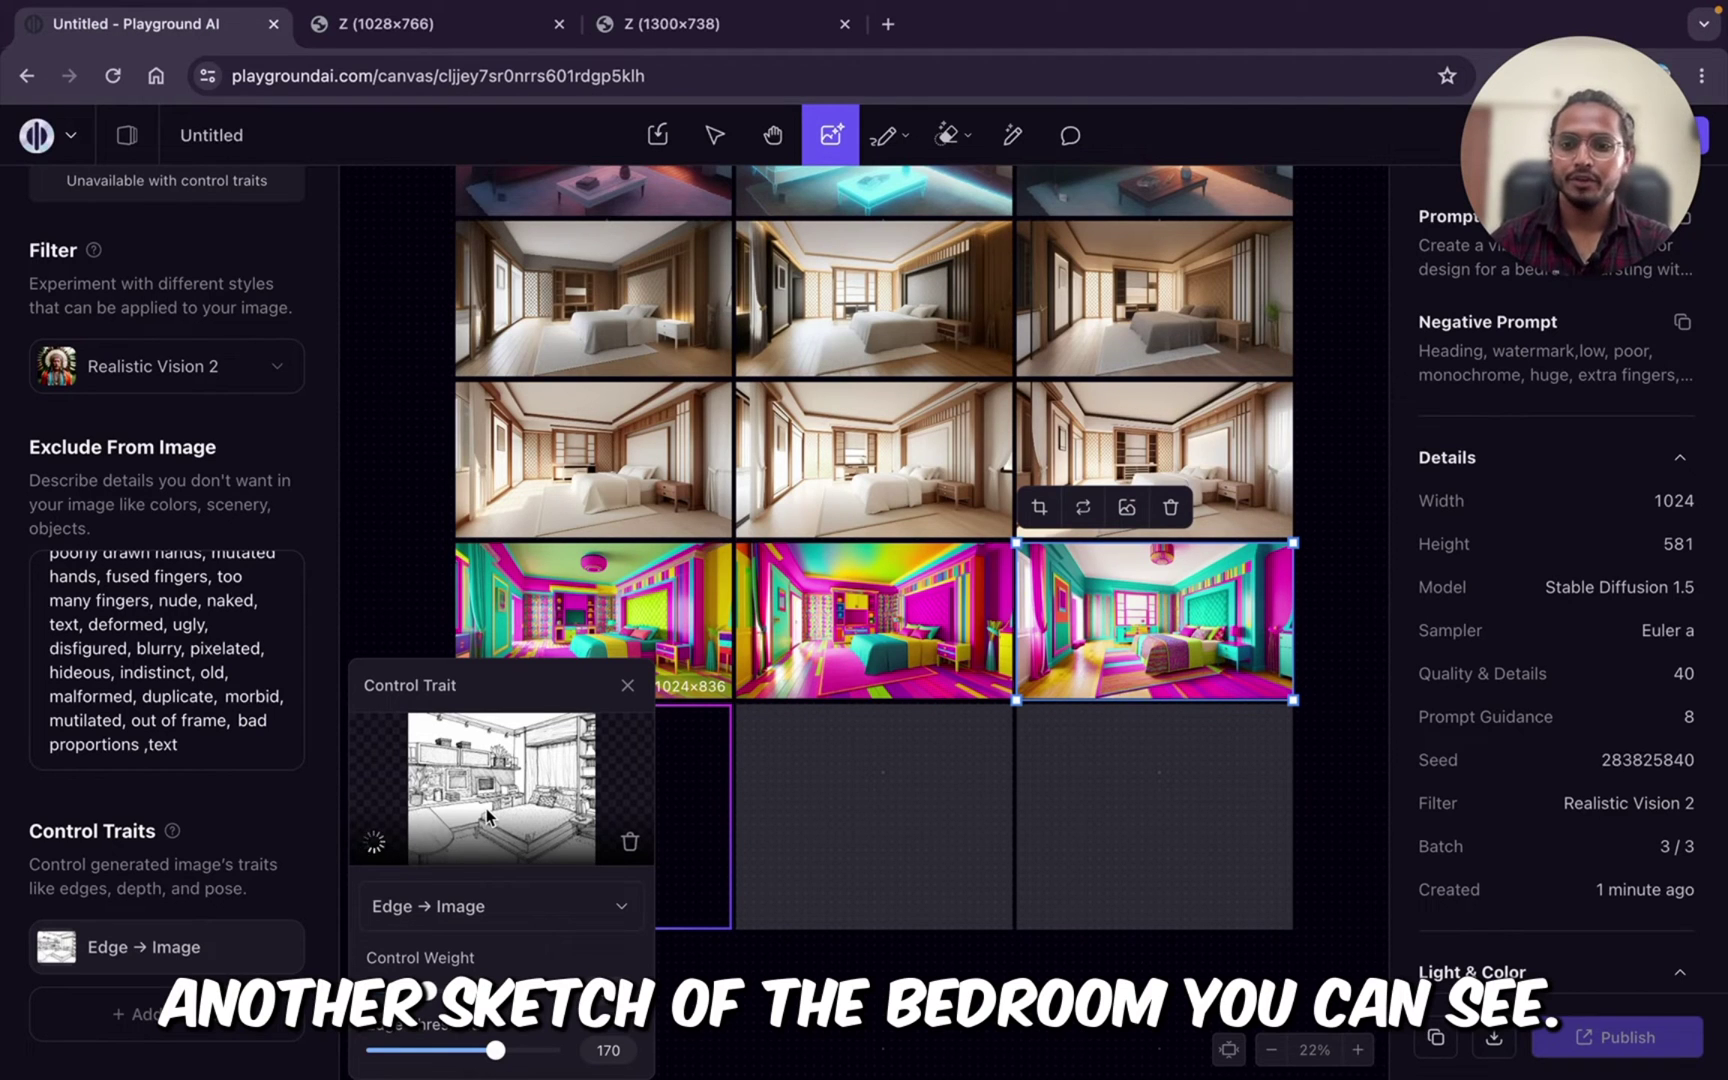
Step: Preview the Stretch 1.jpeg sketch larger, then generate the vibrant bedrooms from it
right_click(489, 817)
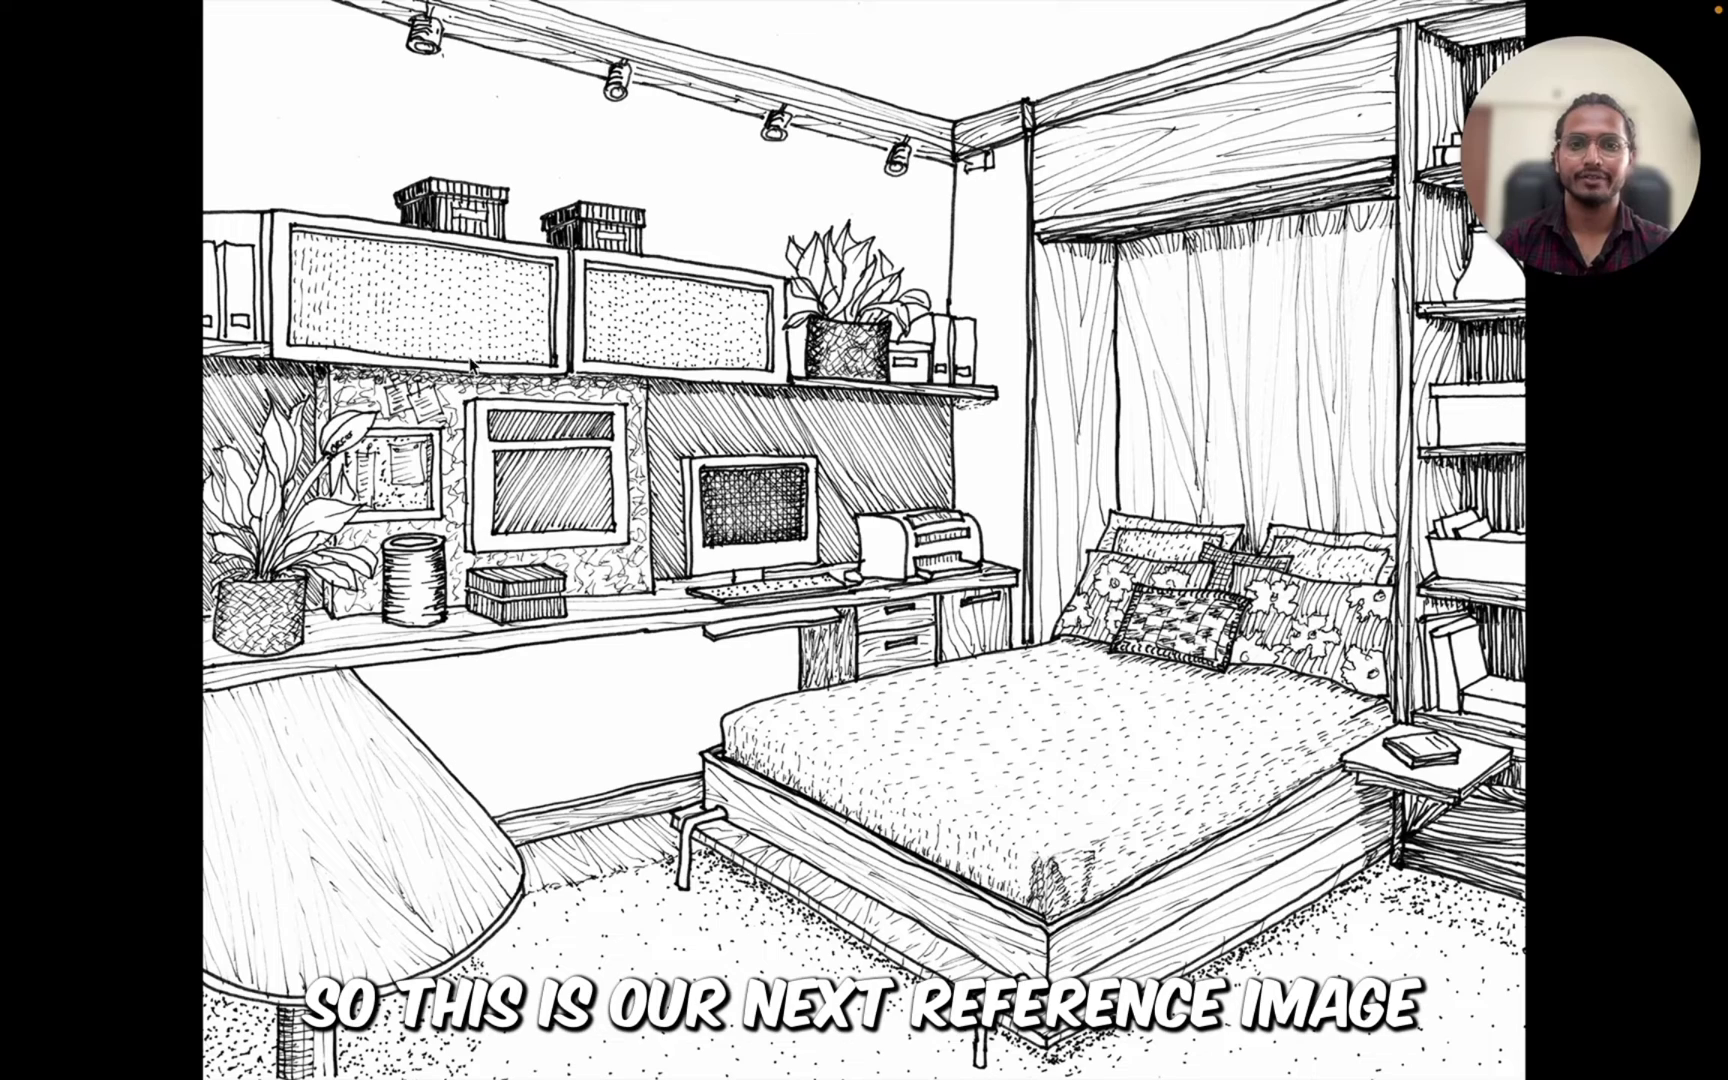
mouse_move(340, 5)
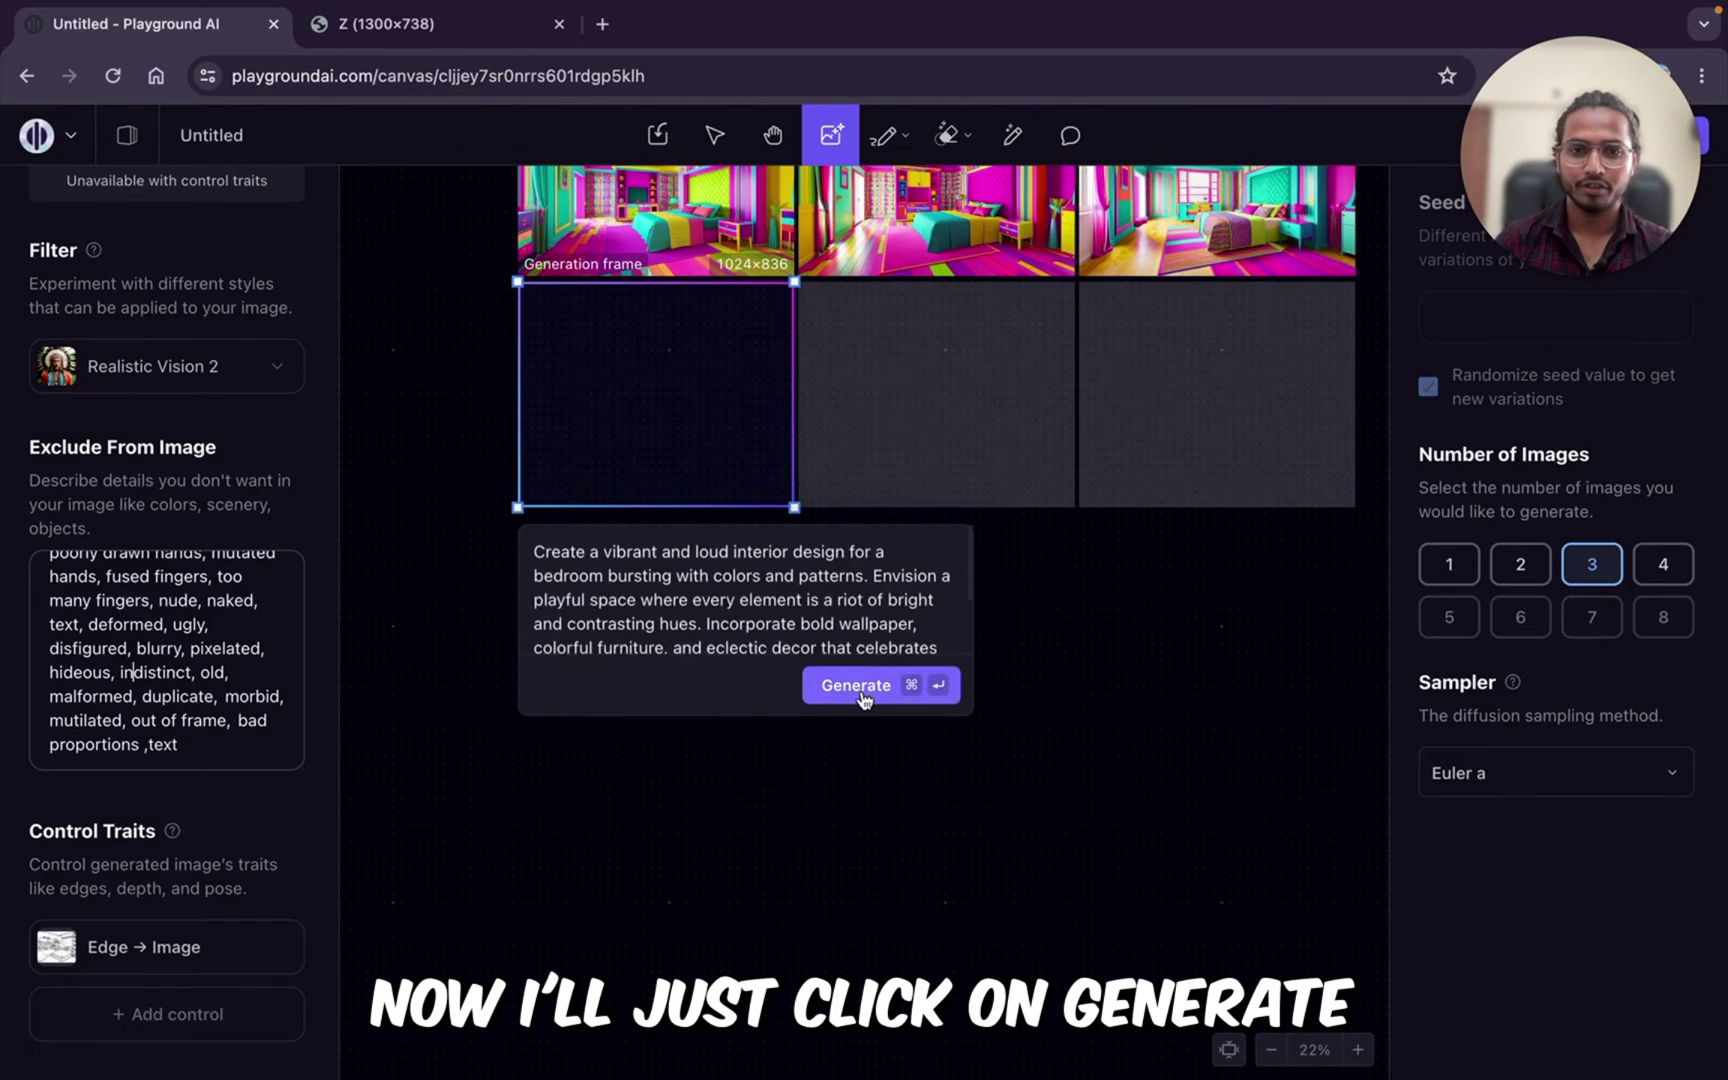
left_click(864, 694)
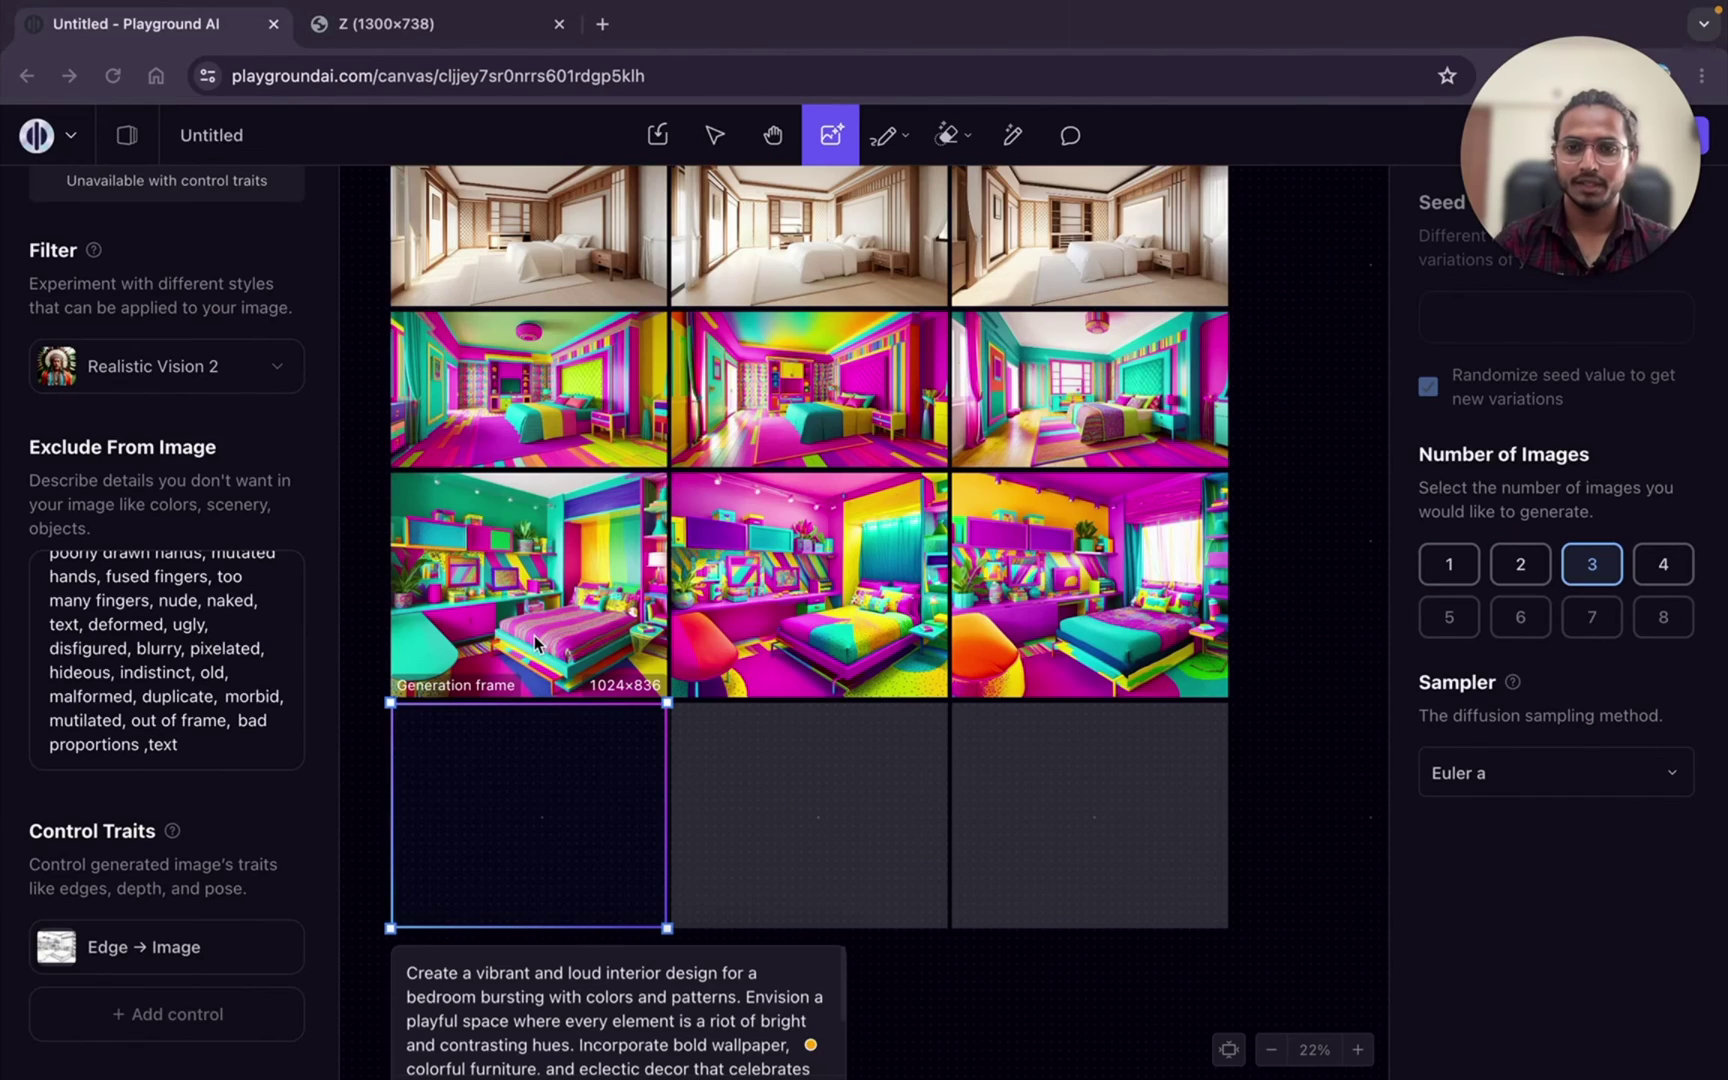
Step: Zoom in twice on the pink, yellow and teal bedrooms, then pan to the empty next frame
left_click(1358, 1050)
left_click(1358, 1050)
scroll(871, 898, "left", 5)
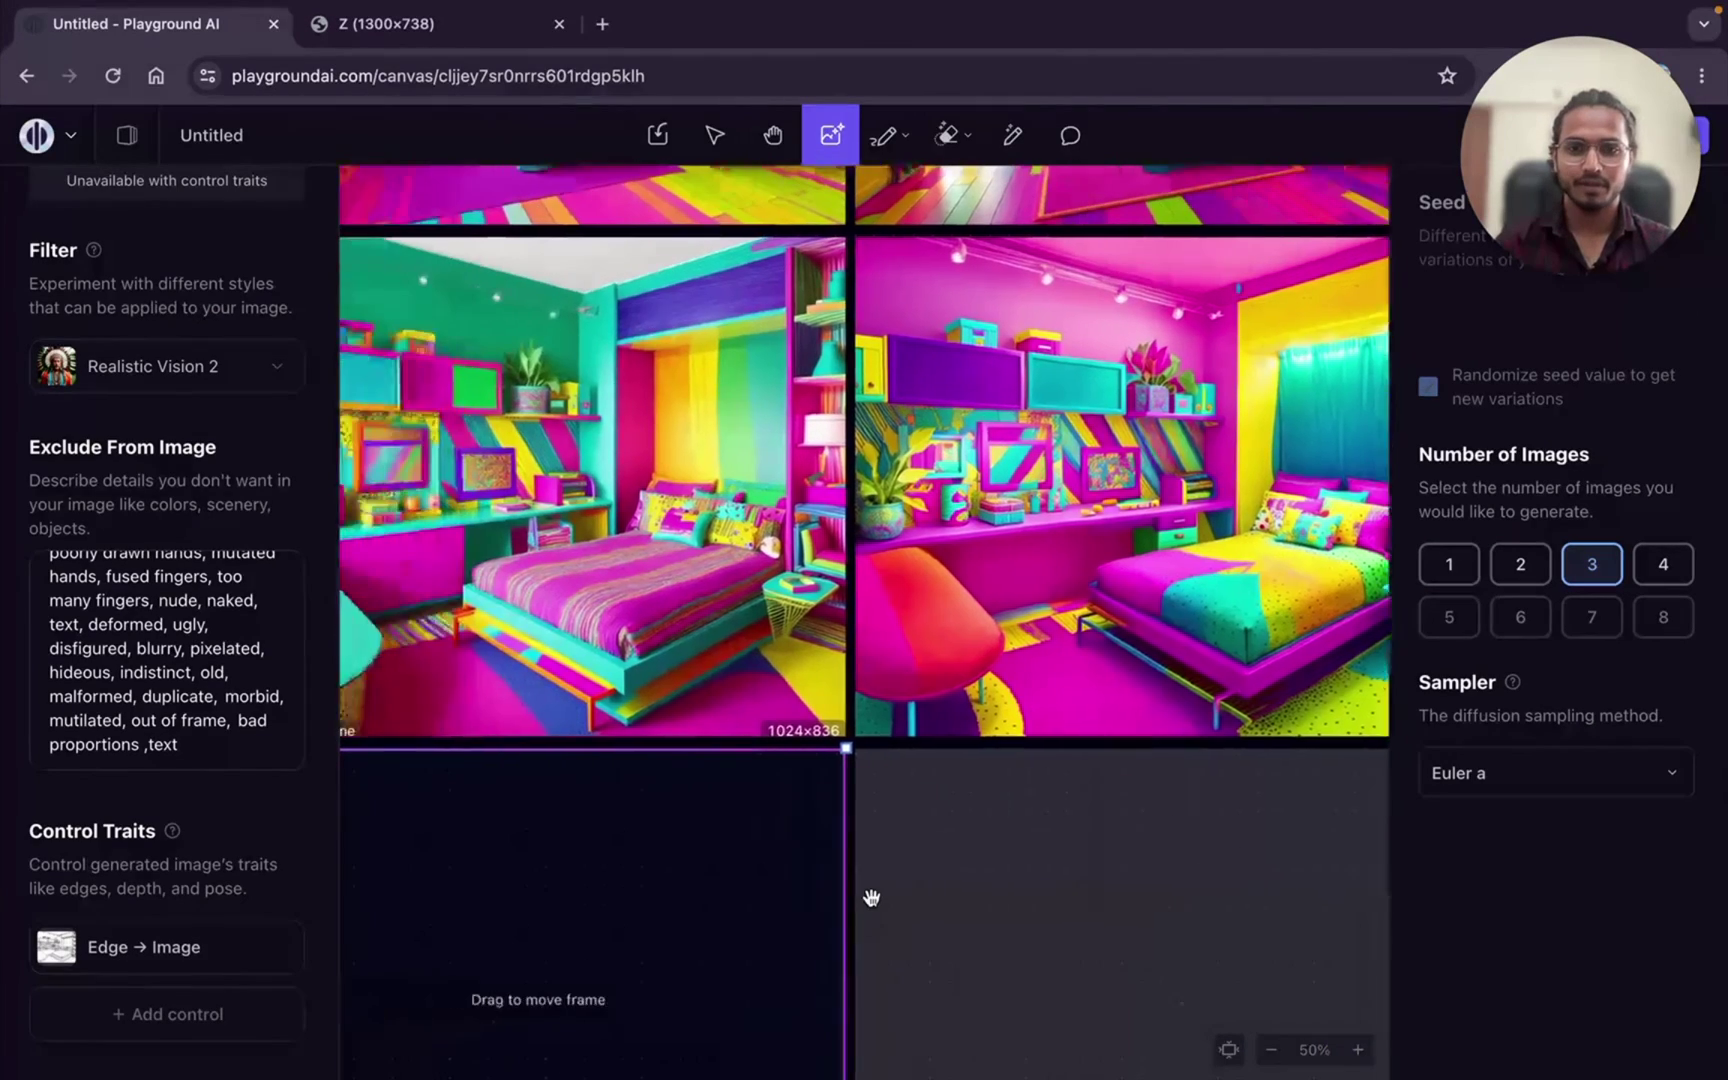
scroll(871, 898, "right", 5)
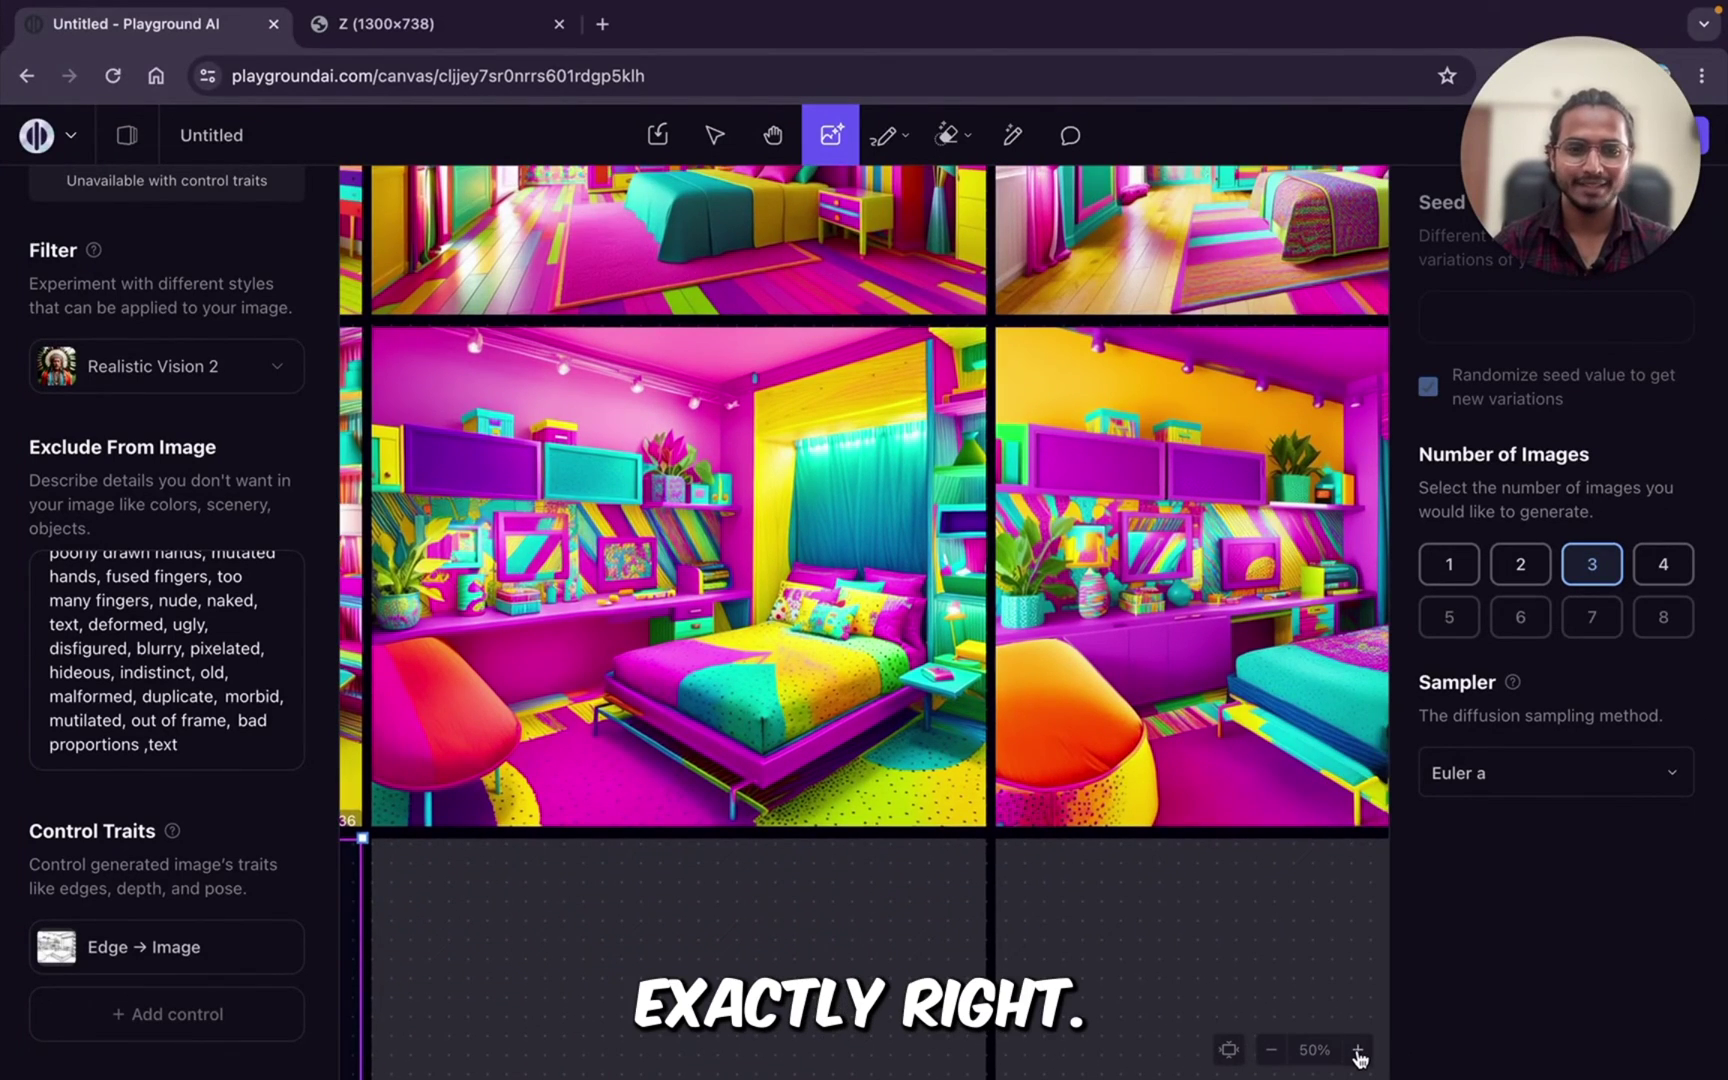
scroll(1358, 1050, "right", 4)
scroll(913, 856, "down", 5)
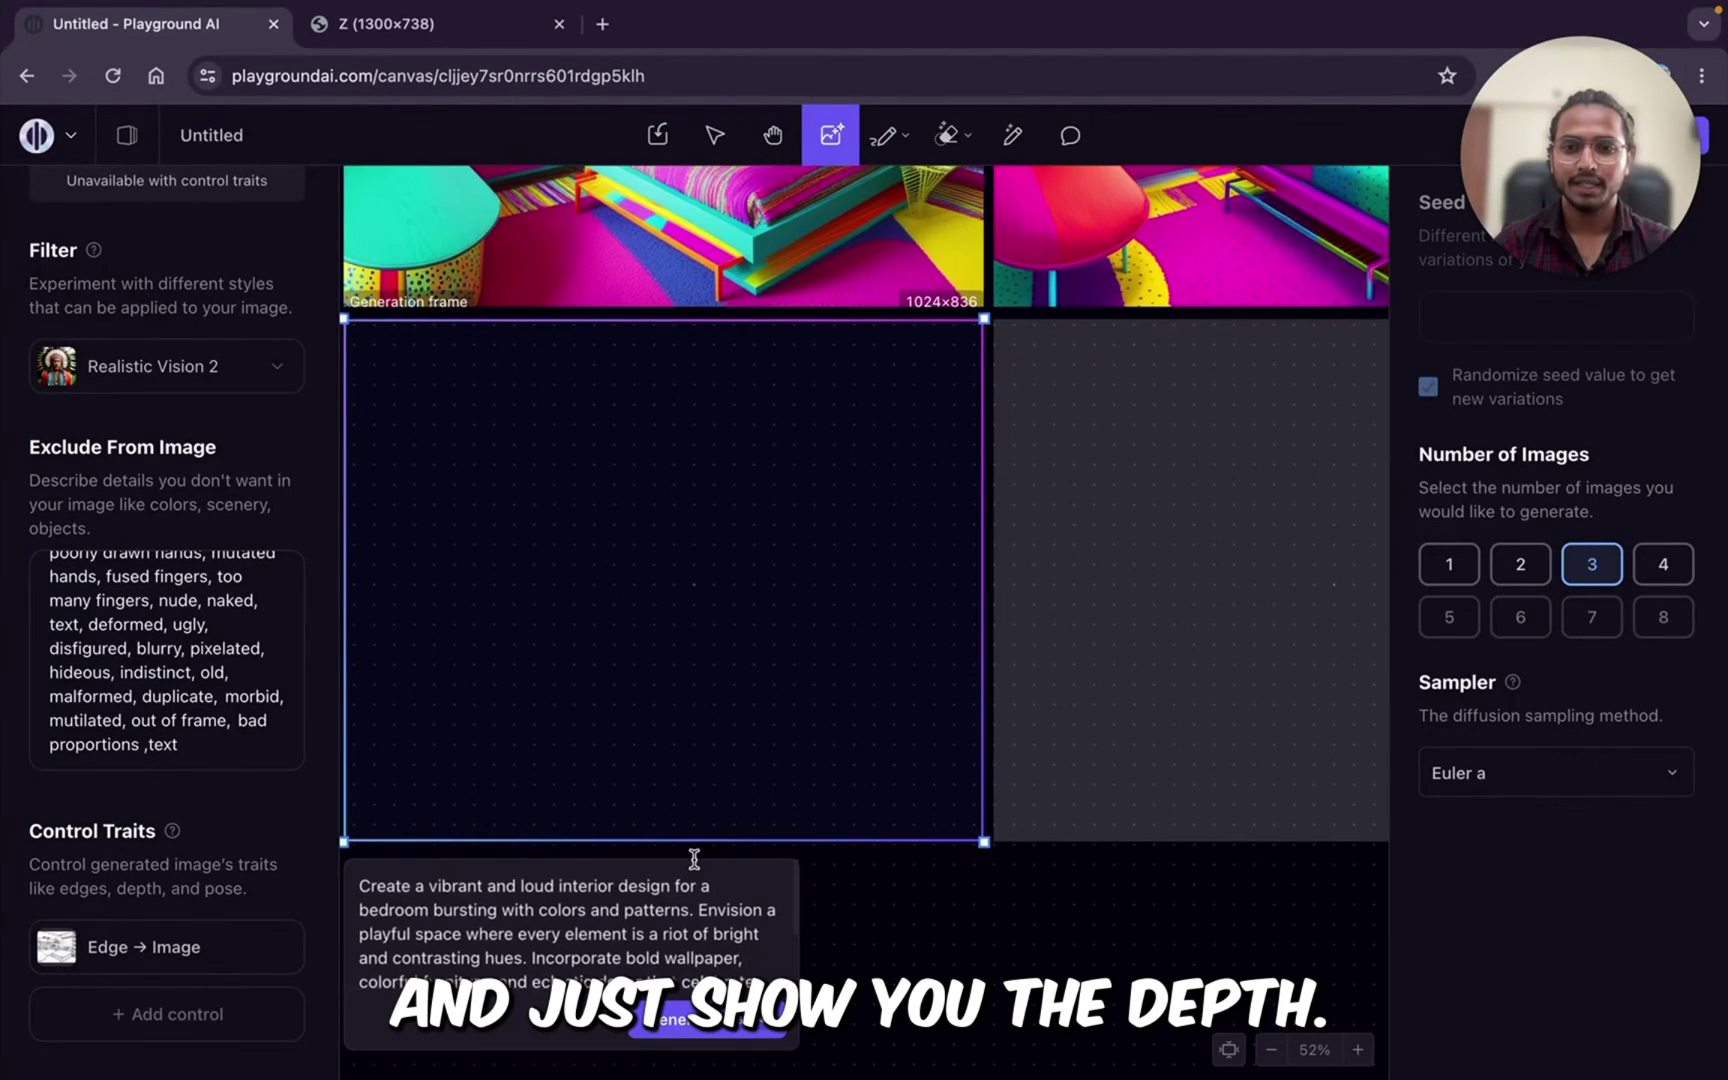
scroll(694, 856, "down", 3)
scroll(694, 856, "left", 3)
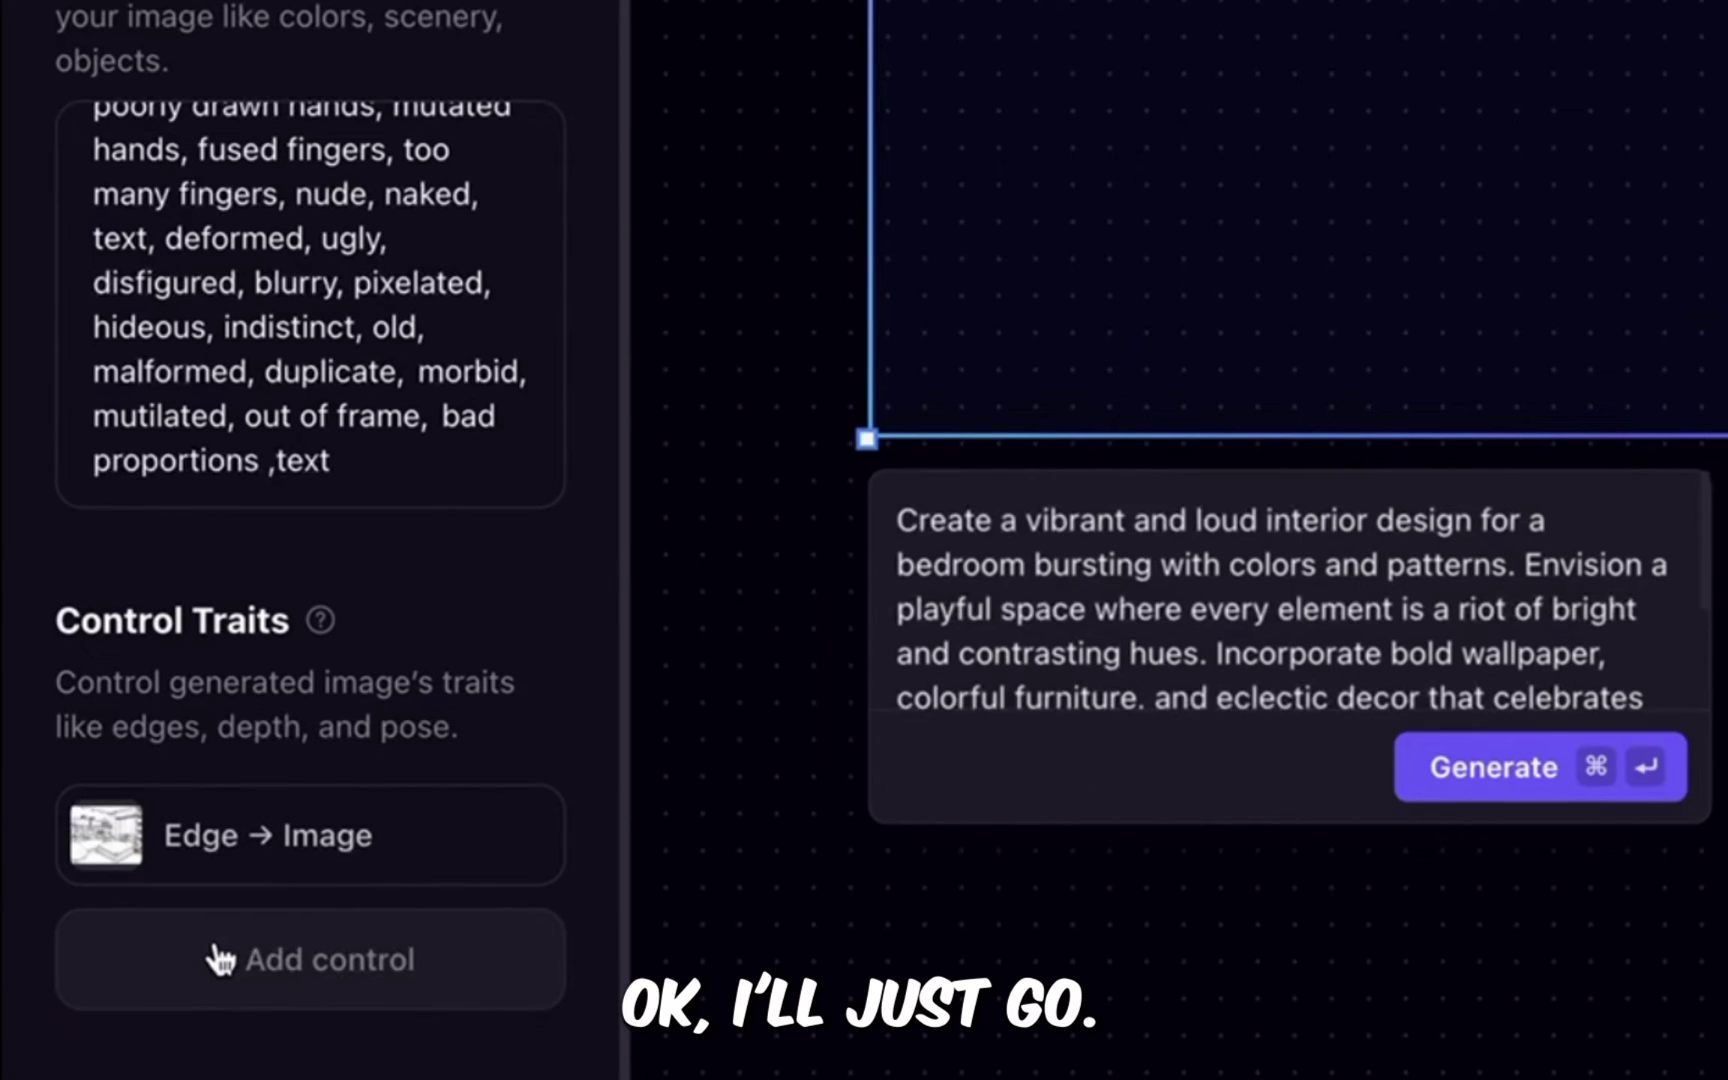
Step: Add a second control trait set to Depth → Image with control weight 0.8
left_click(118, 1013)
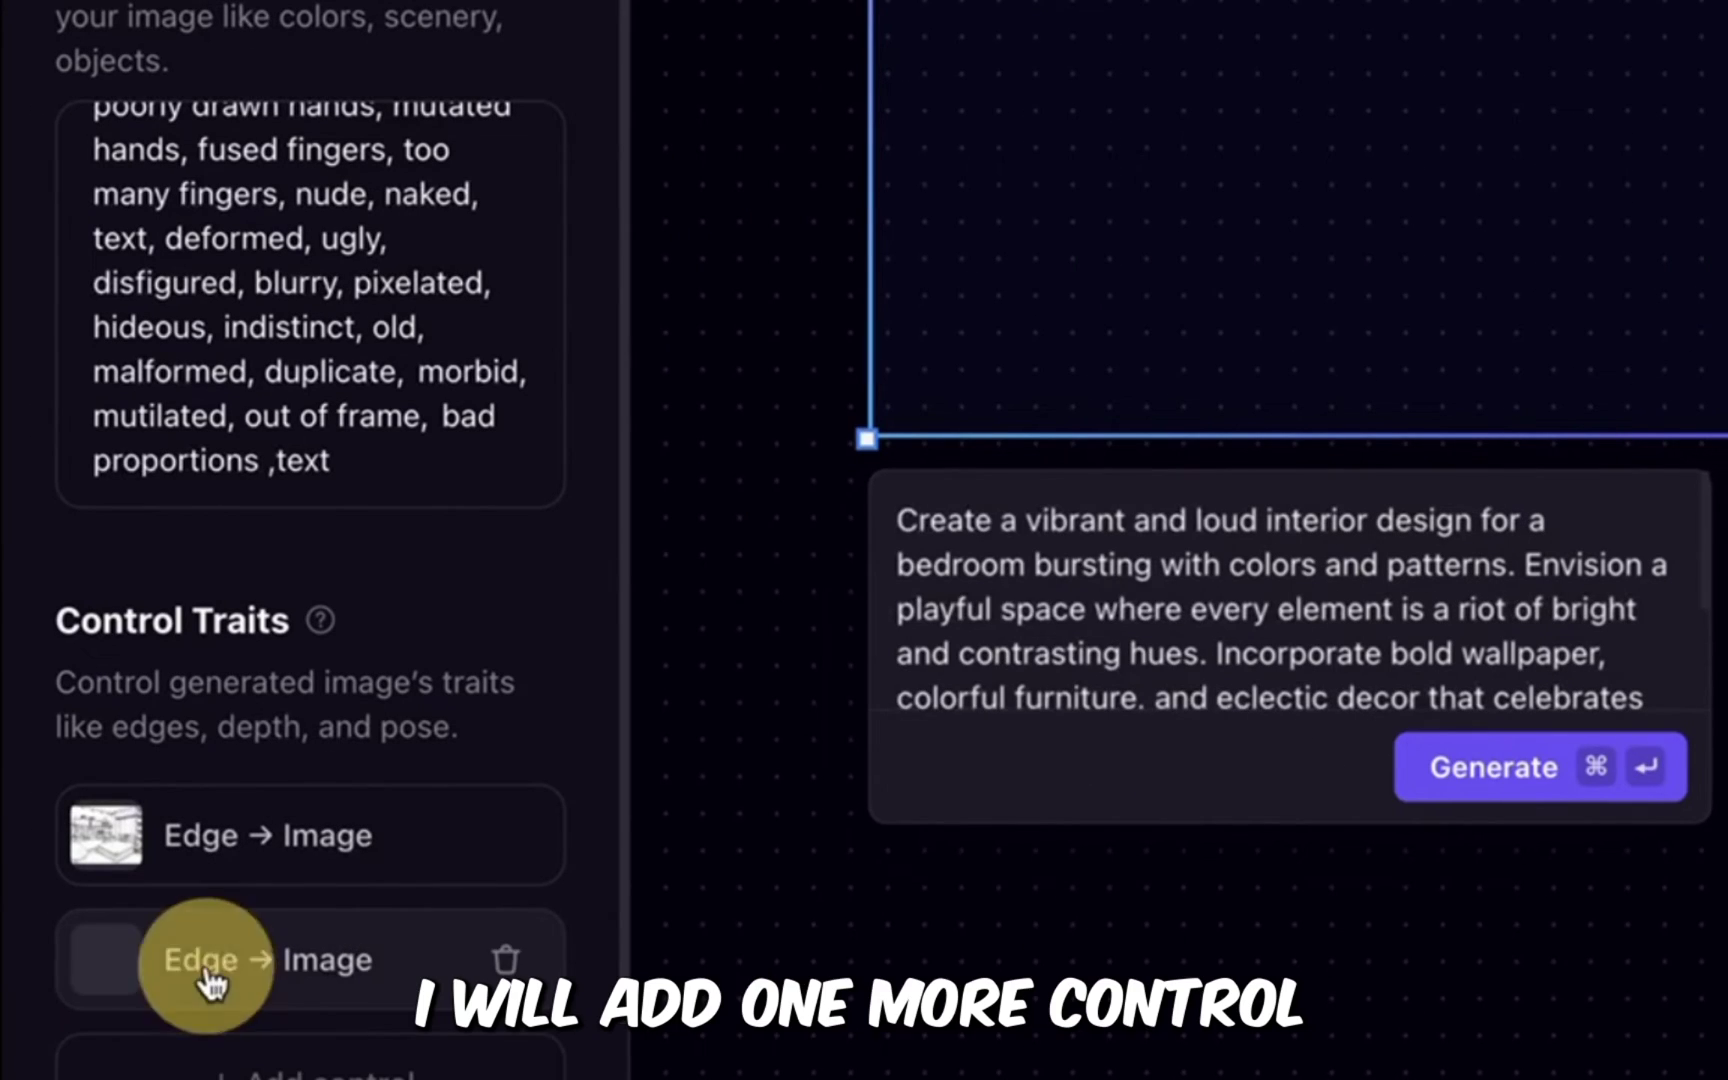
left_click(210, 985)
scroll(339, 818, "down", 2)
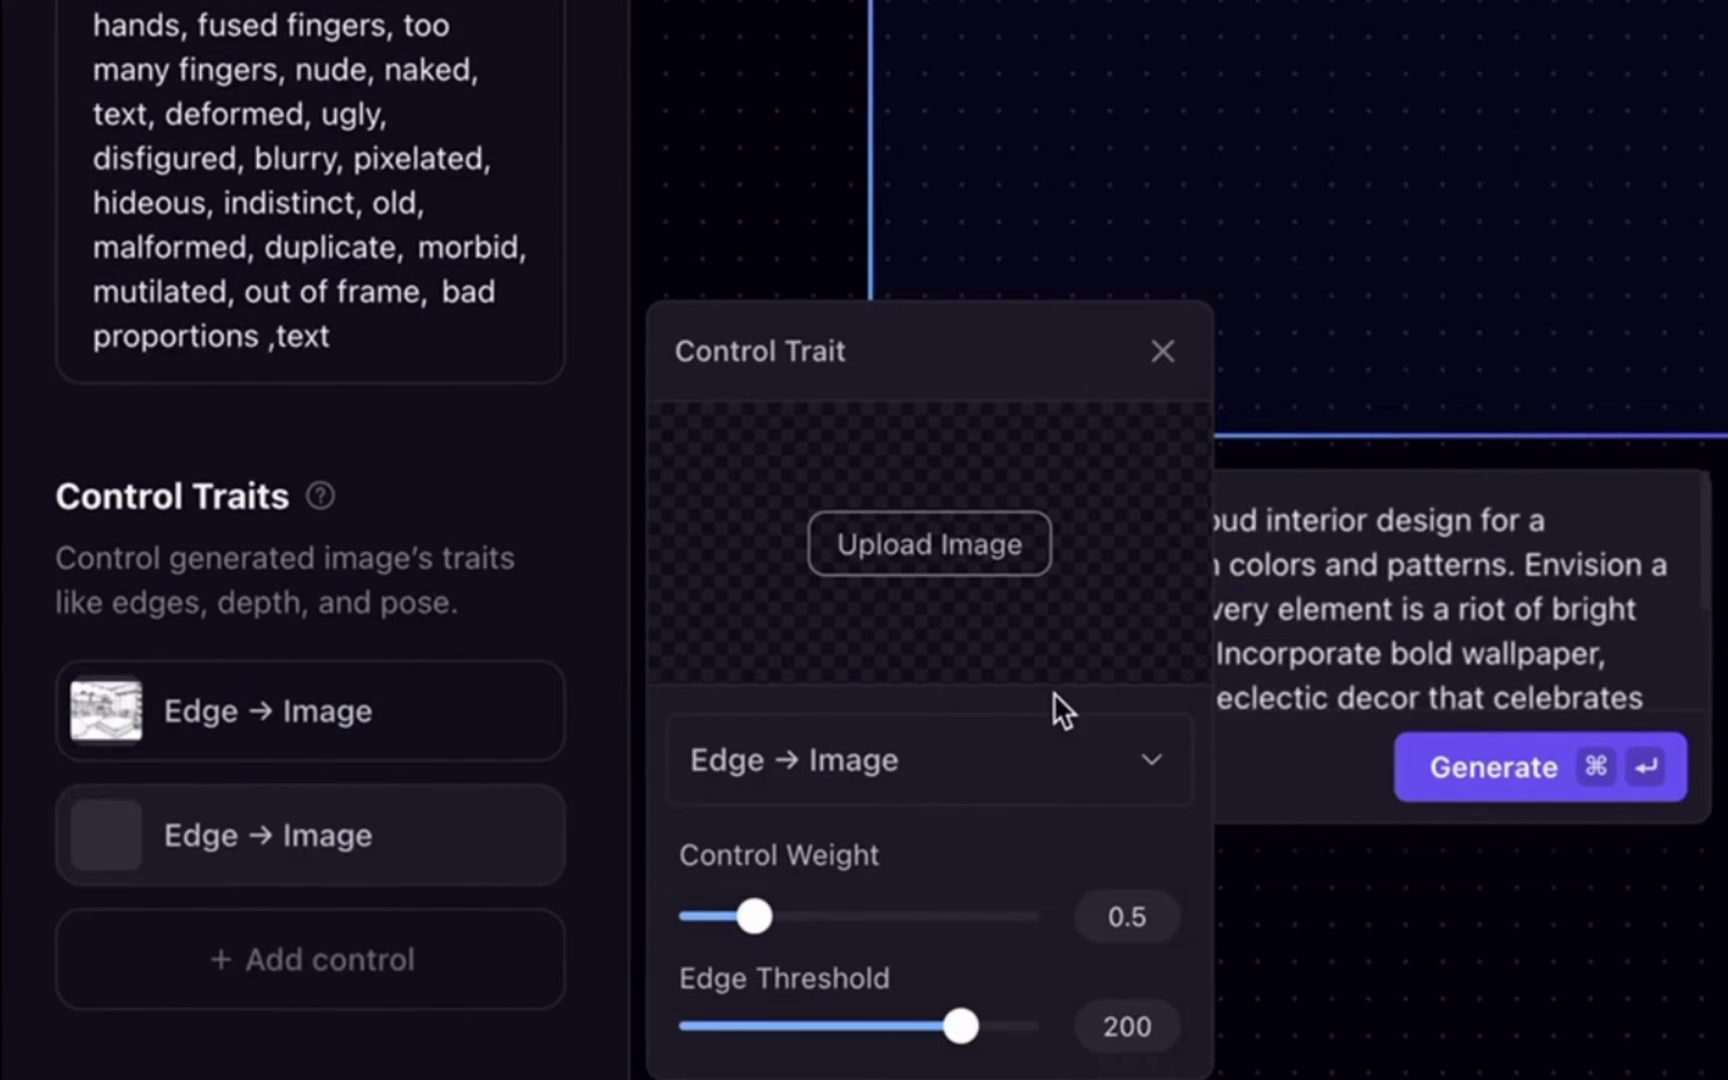
left_click(987, 775)
left_click(864, 840)
left_click_drag(756, 915, 811, 915)
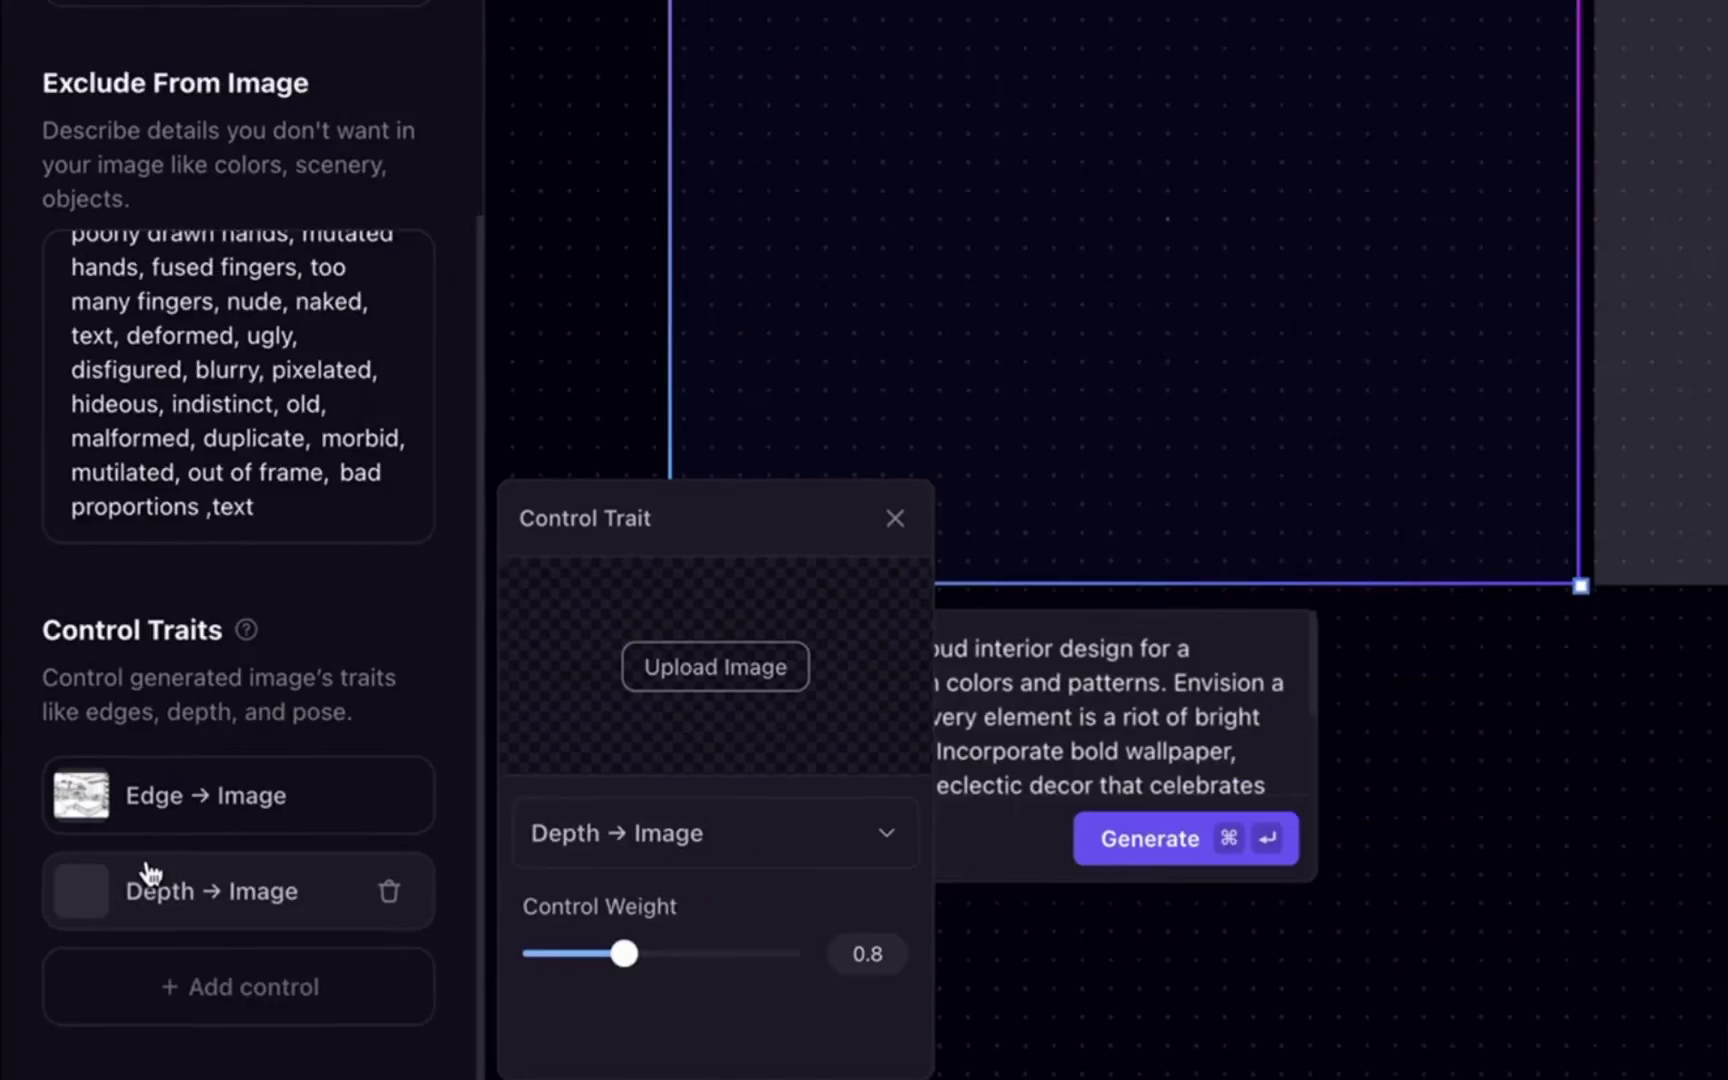
Step: Upload Stretch 1.jpeg as the depth reference and generate with edge and depth guidance
left_click(715, 667)
scroll(883, 513, "down", 5)
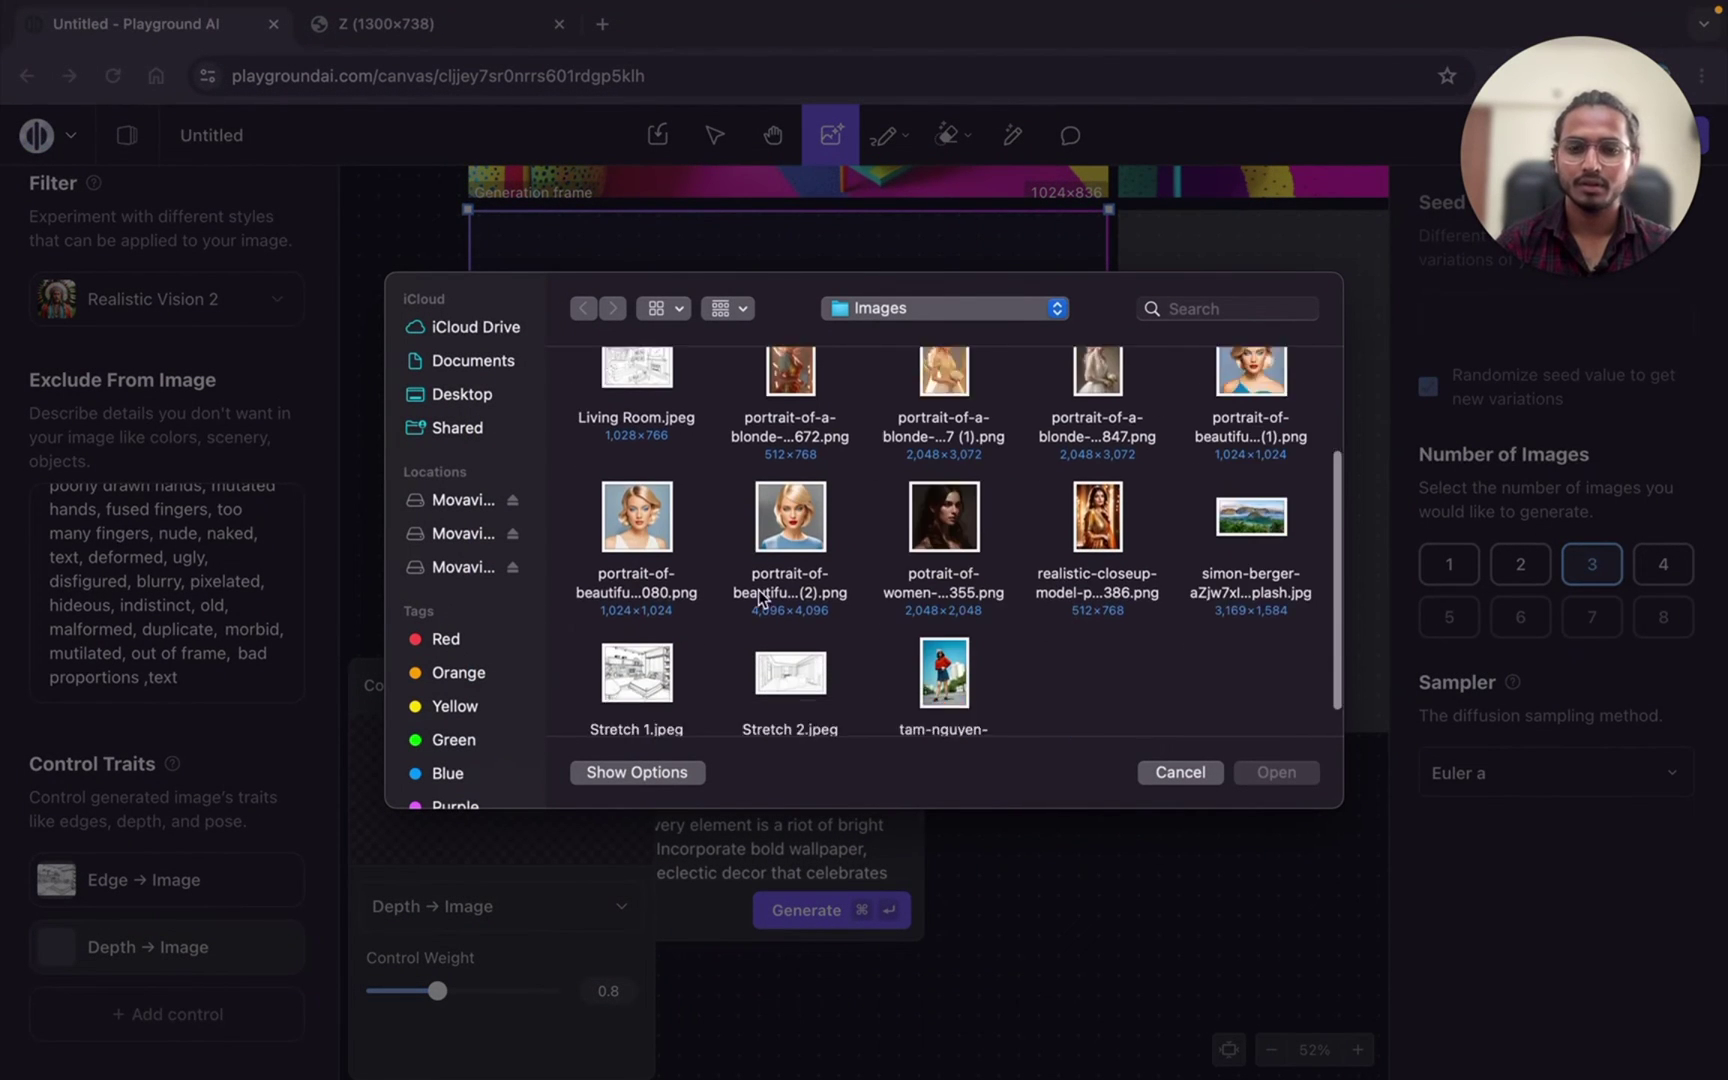
left_click(637, 640)
left_click(1281, 773)
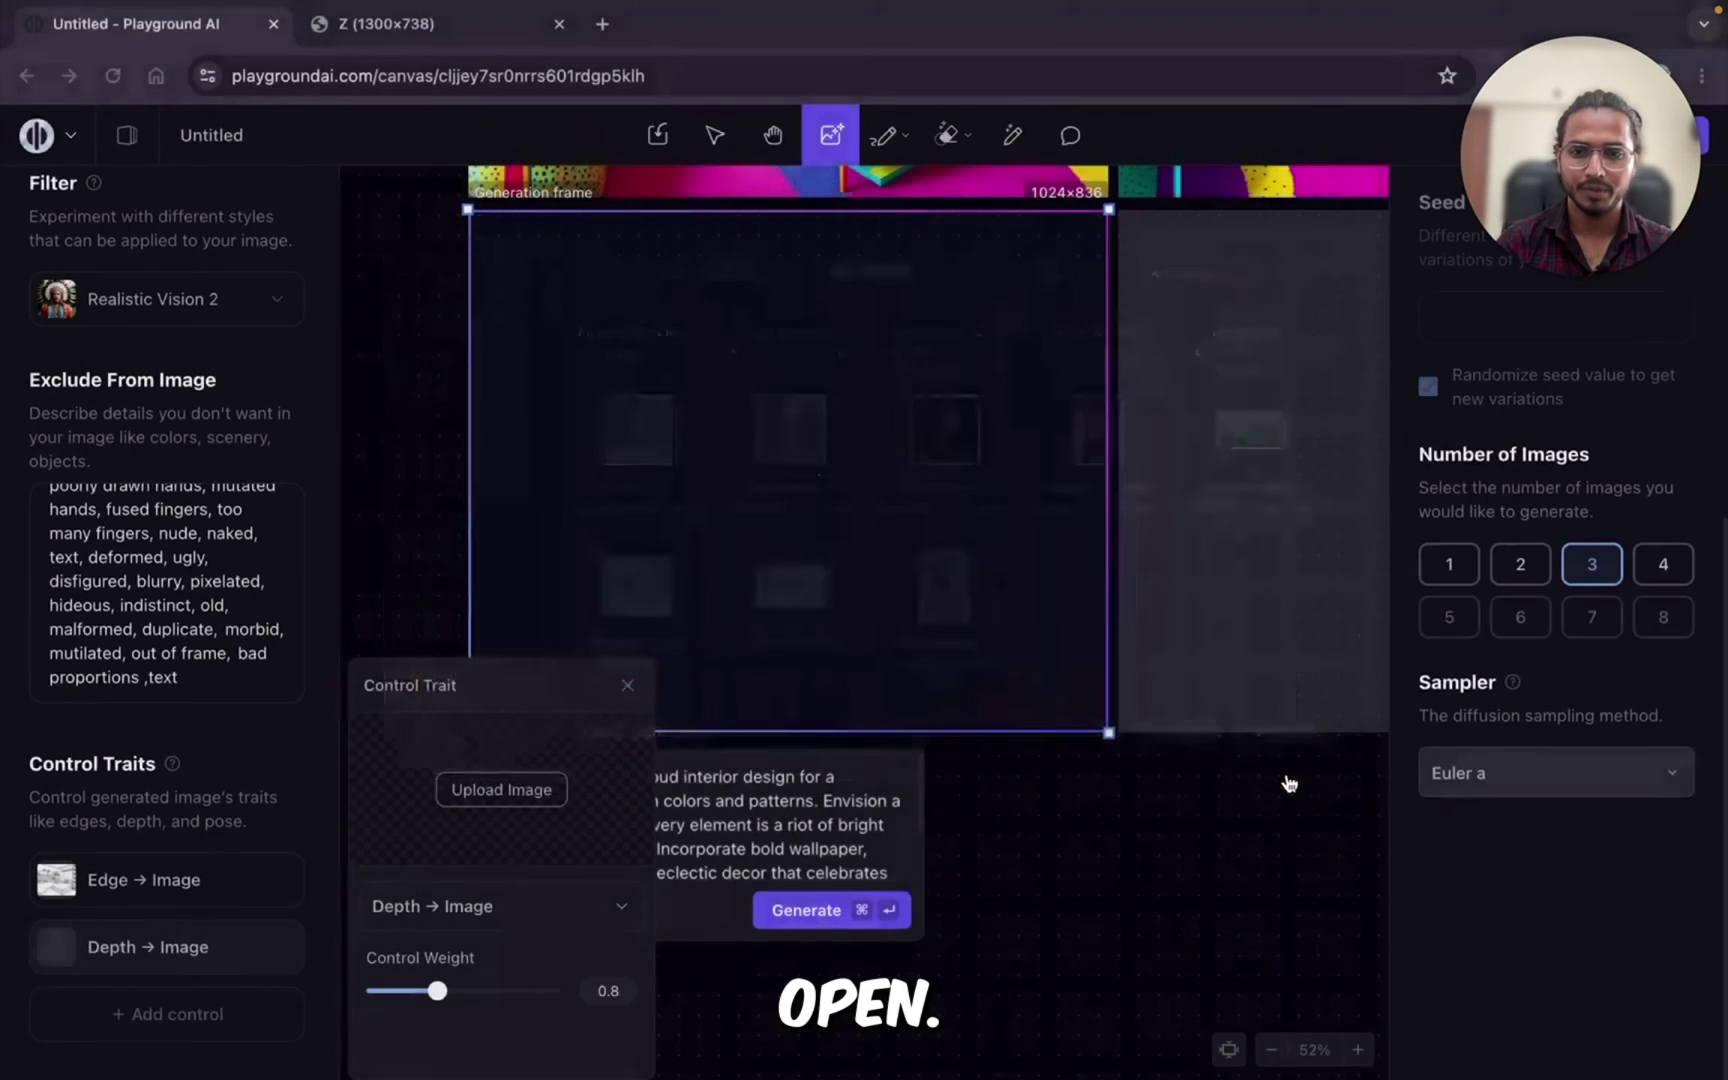
left_click(813, 928)
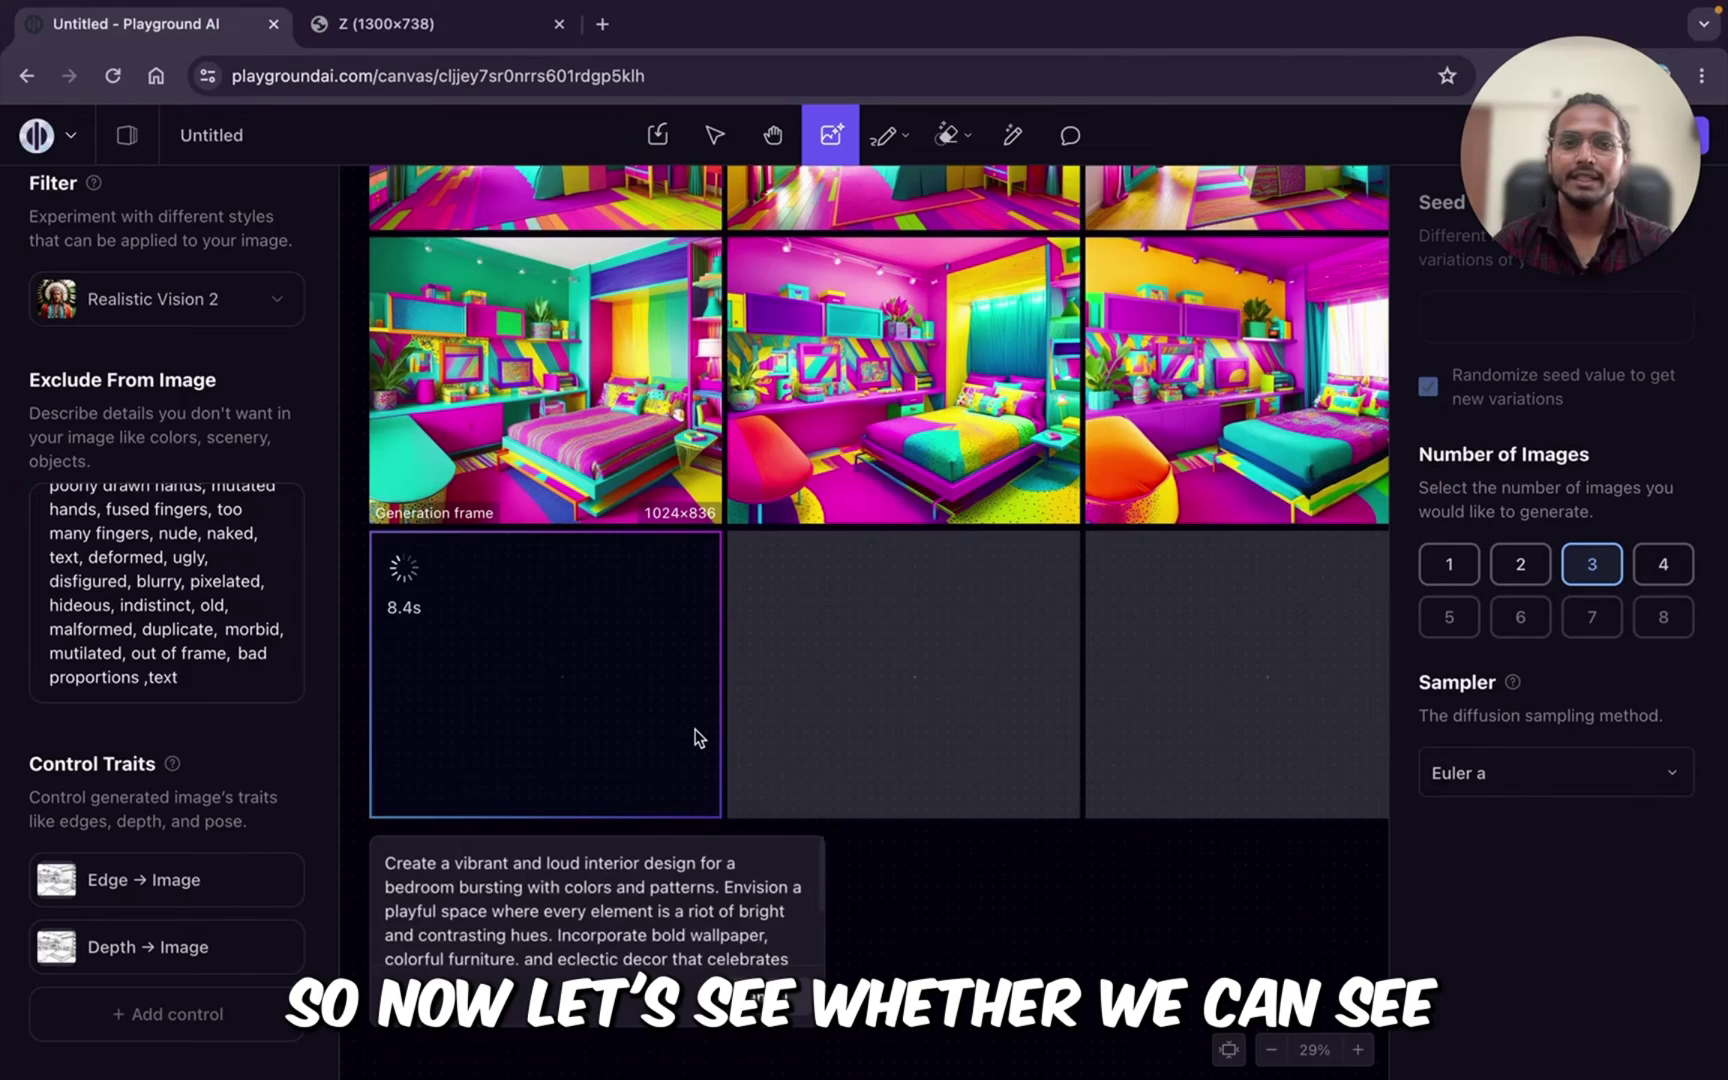
scroll(698, 738, "up", 1)
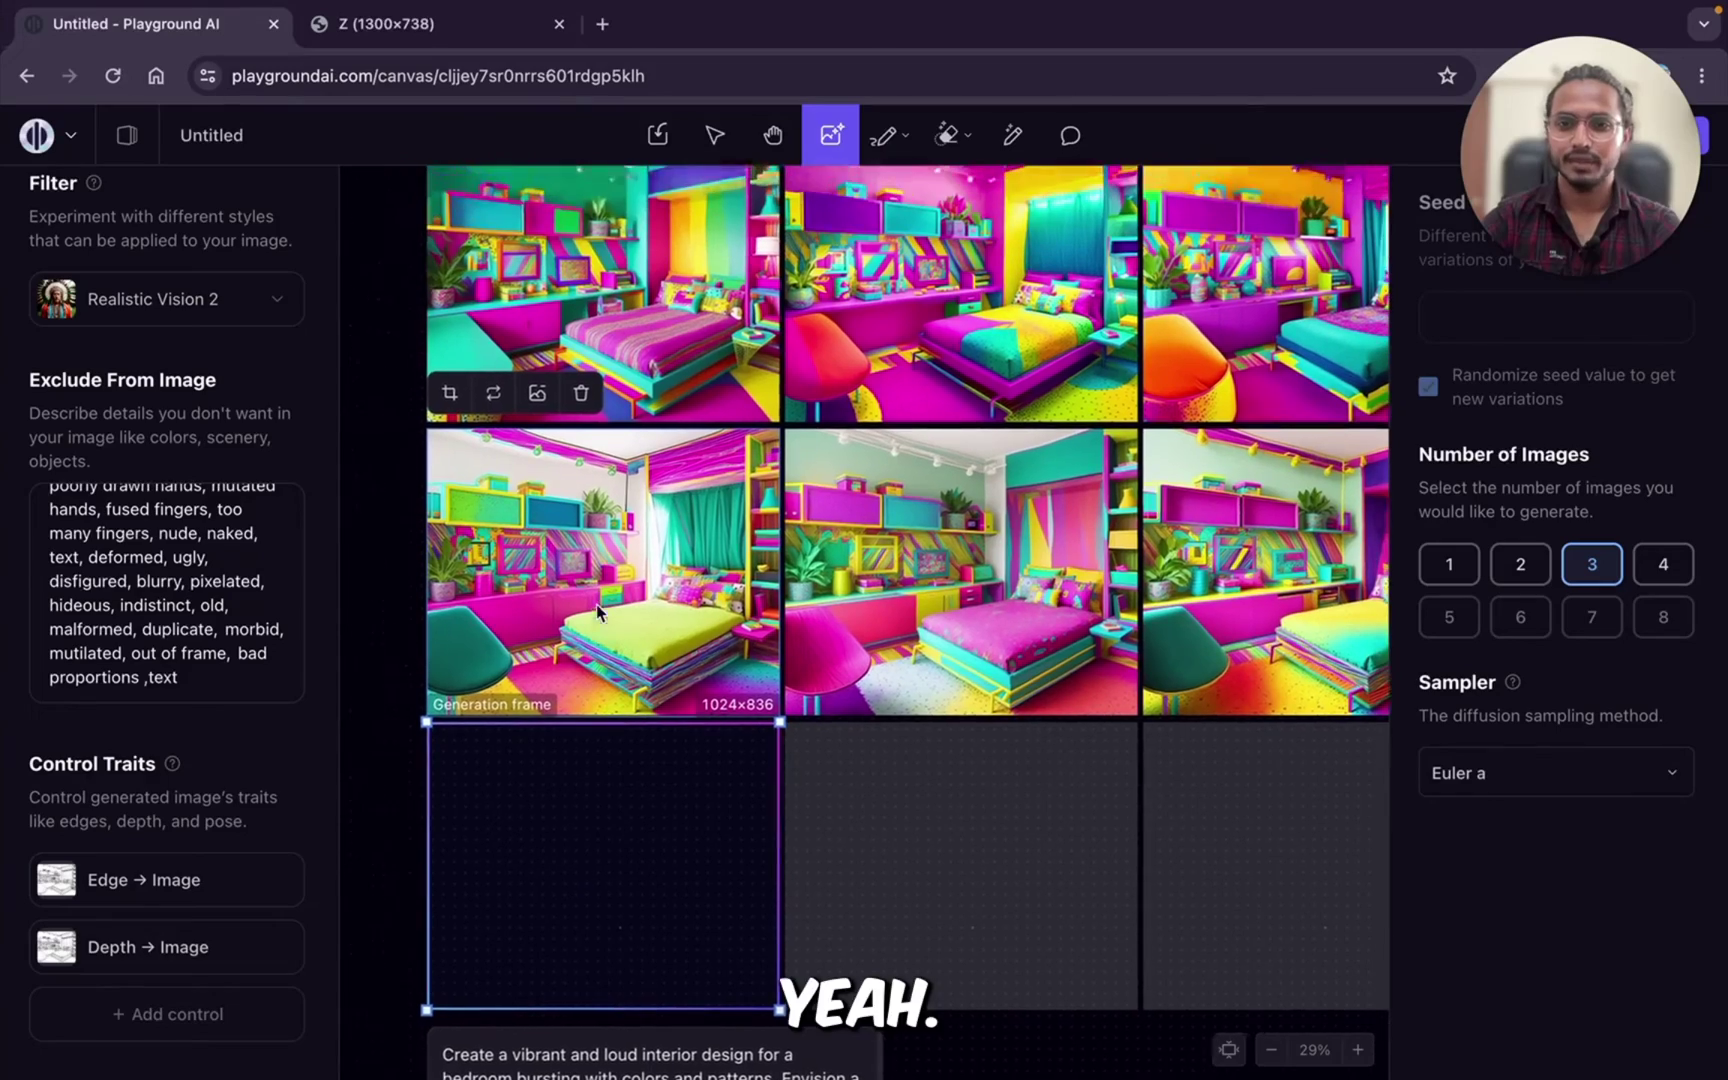
Step: Compare the details of the earlier non-depth bedroom image with the new depth-guided one
scroll(660, 591, "up", 1)
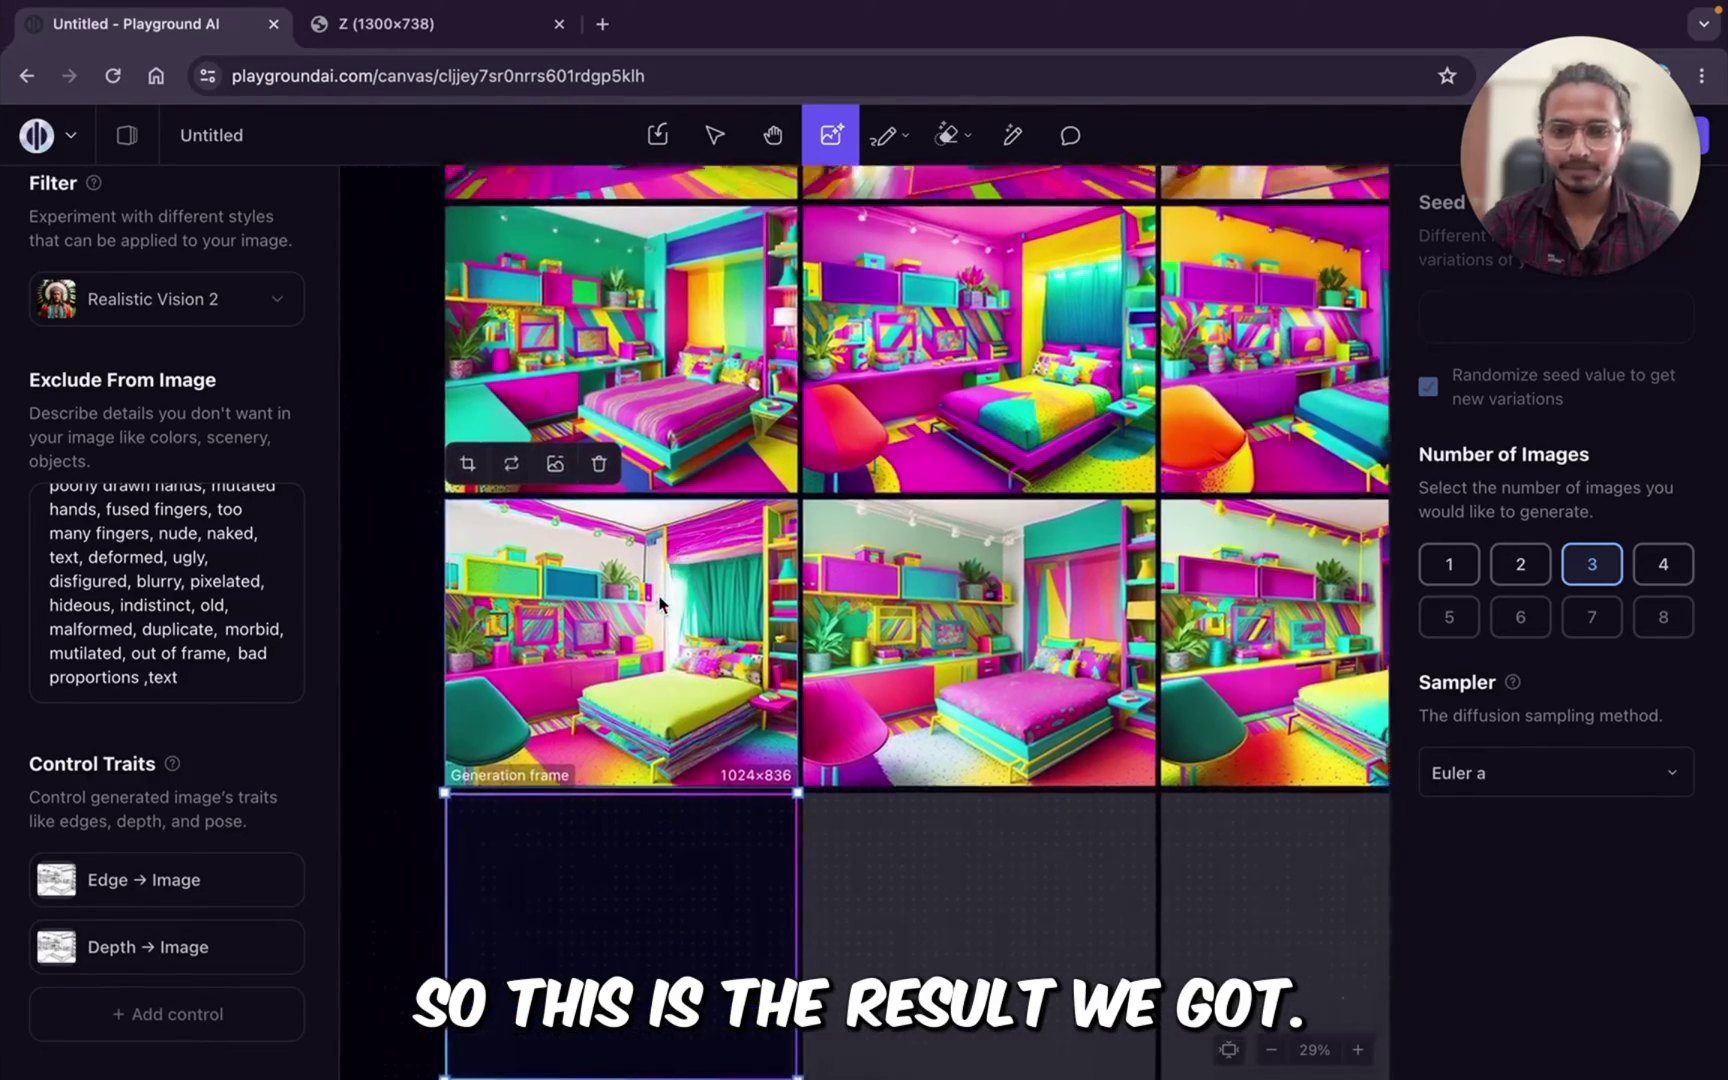
scroll(700, 585, "up", 3)
left_click(710, 397)
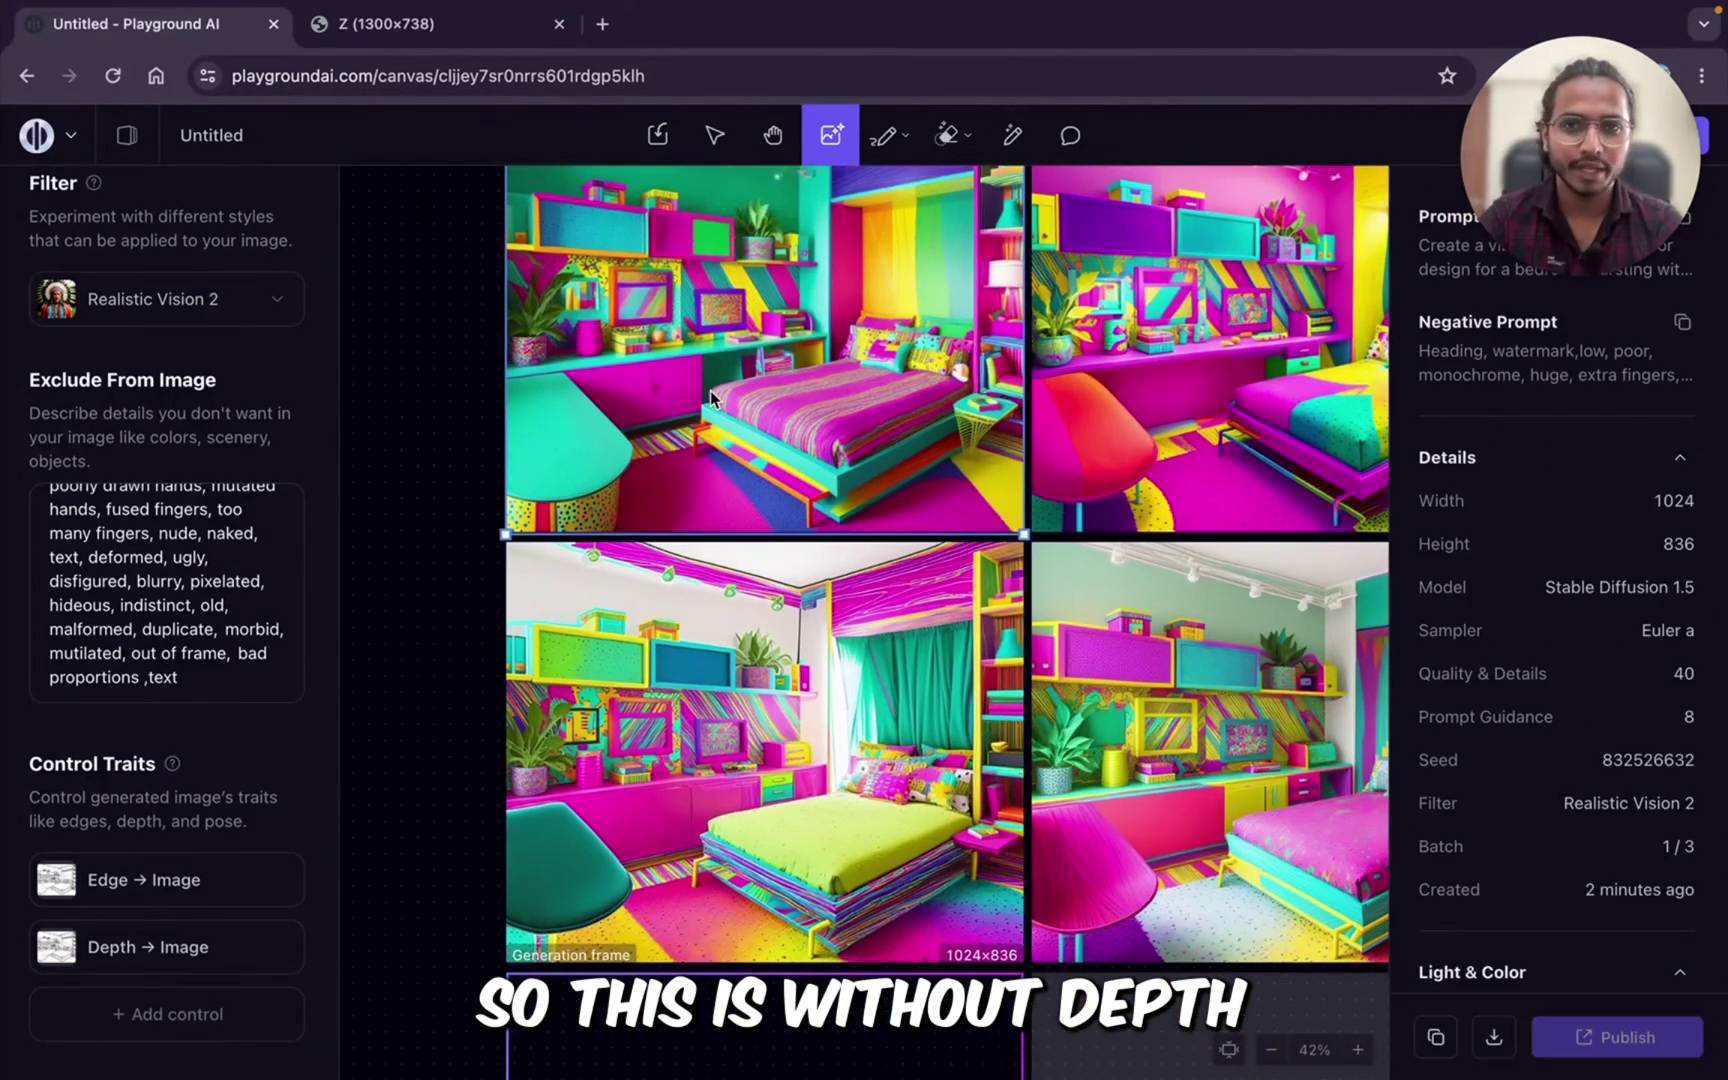
left_click(663, 672)
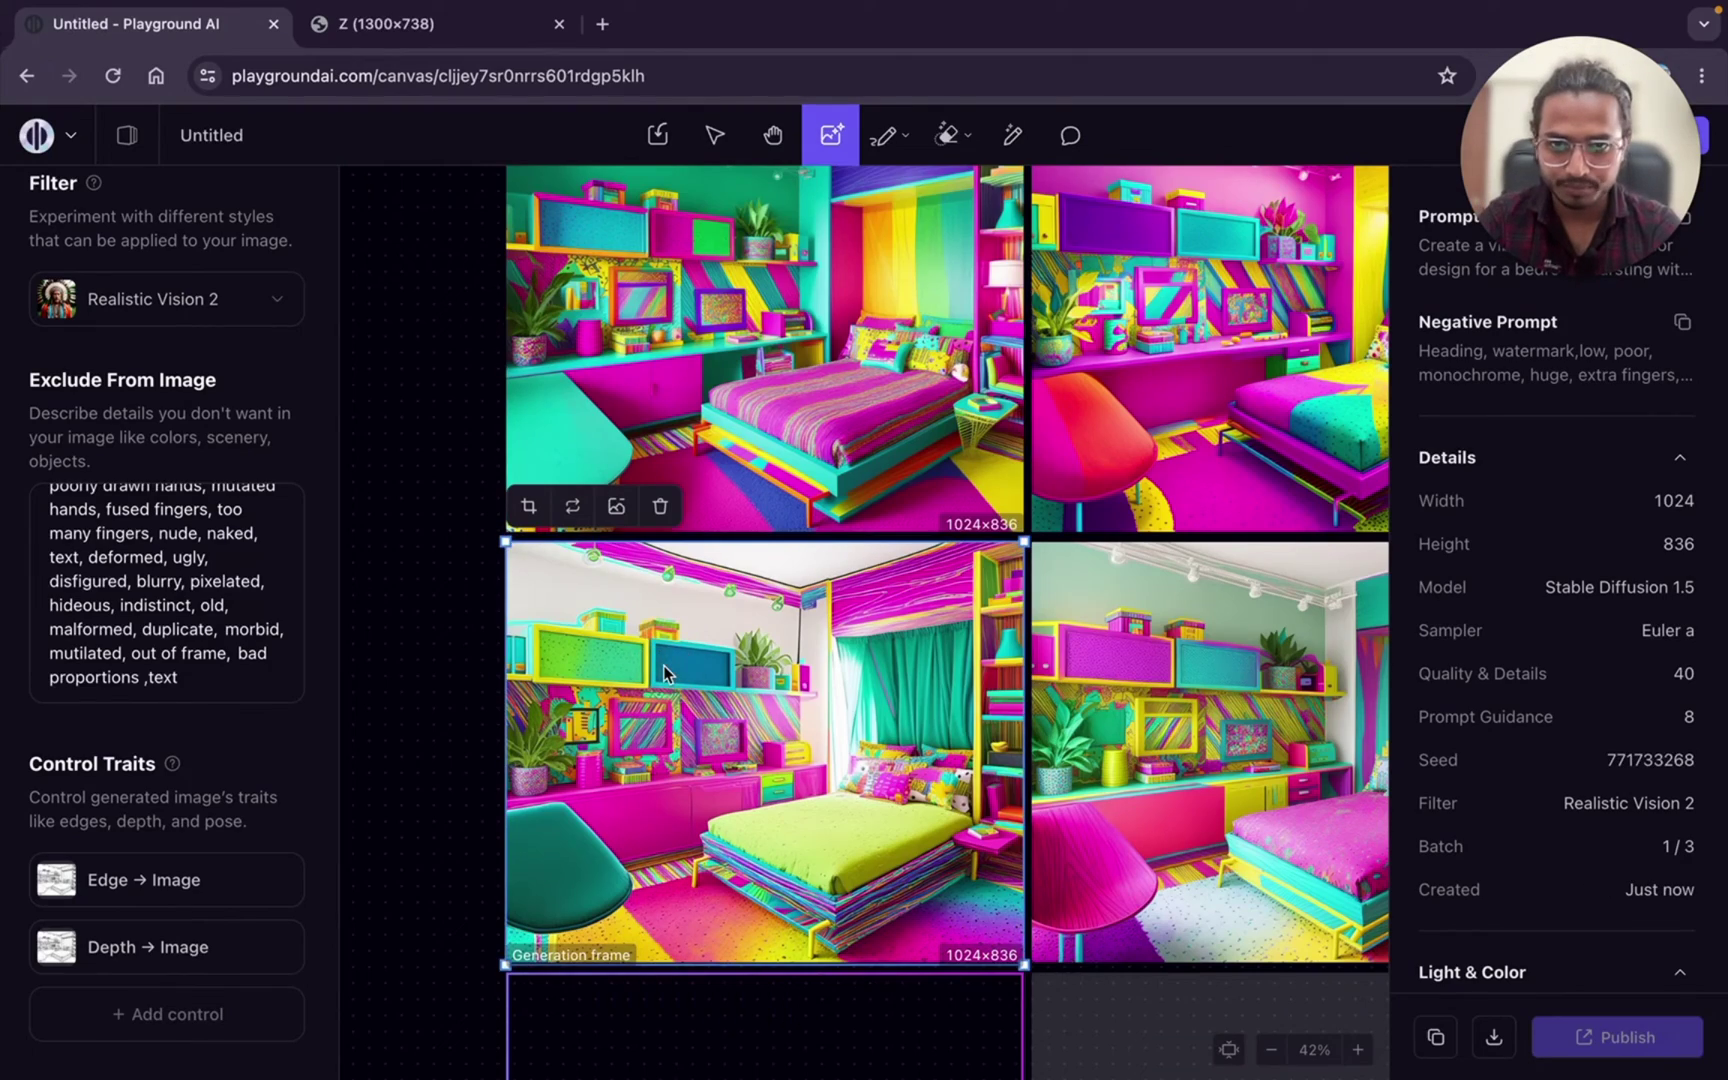
Step: Look over the finished depth-guided bedroom renders, then open a new browser tab
scroll(683, 647, "right", 5)
scroll(683, 647, "left", 5)
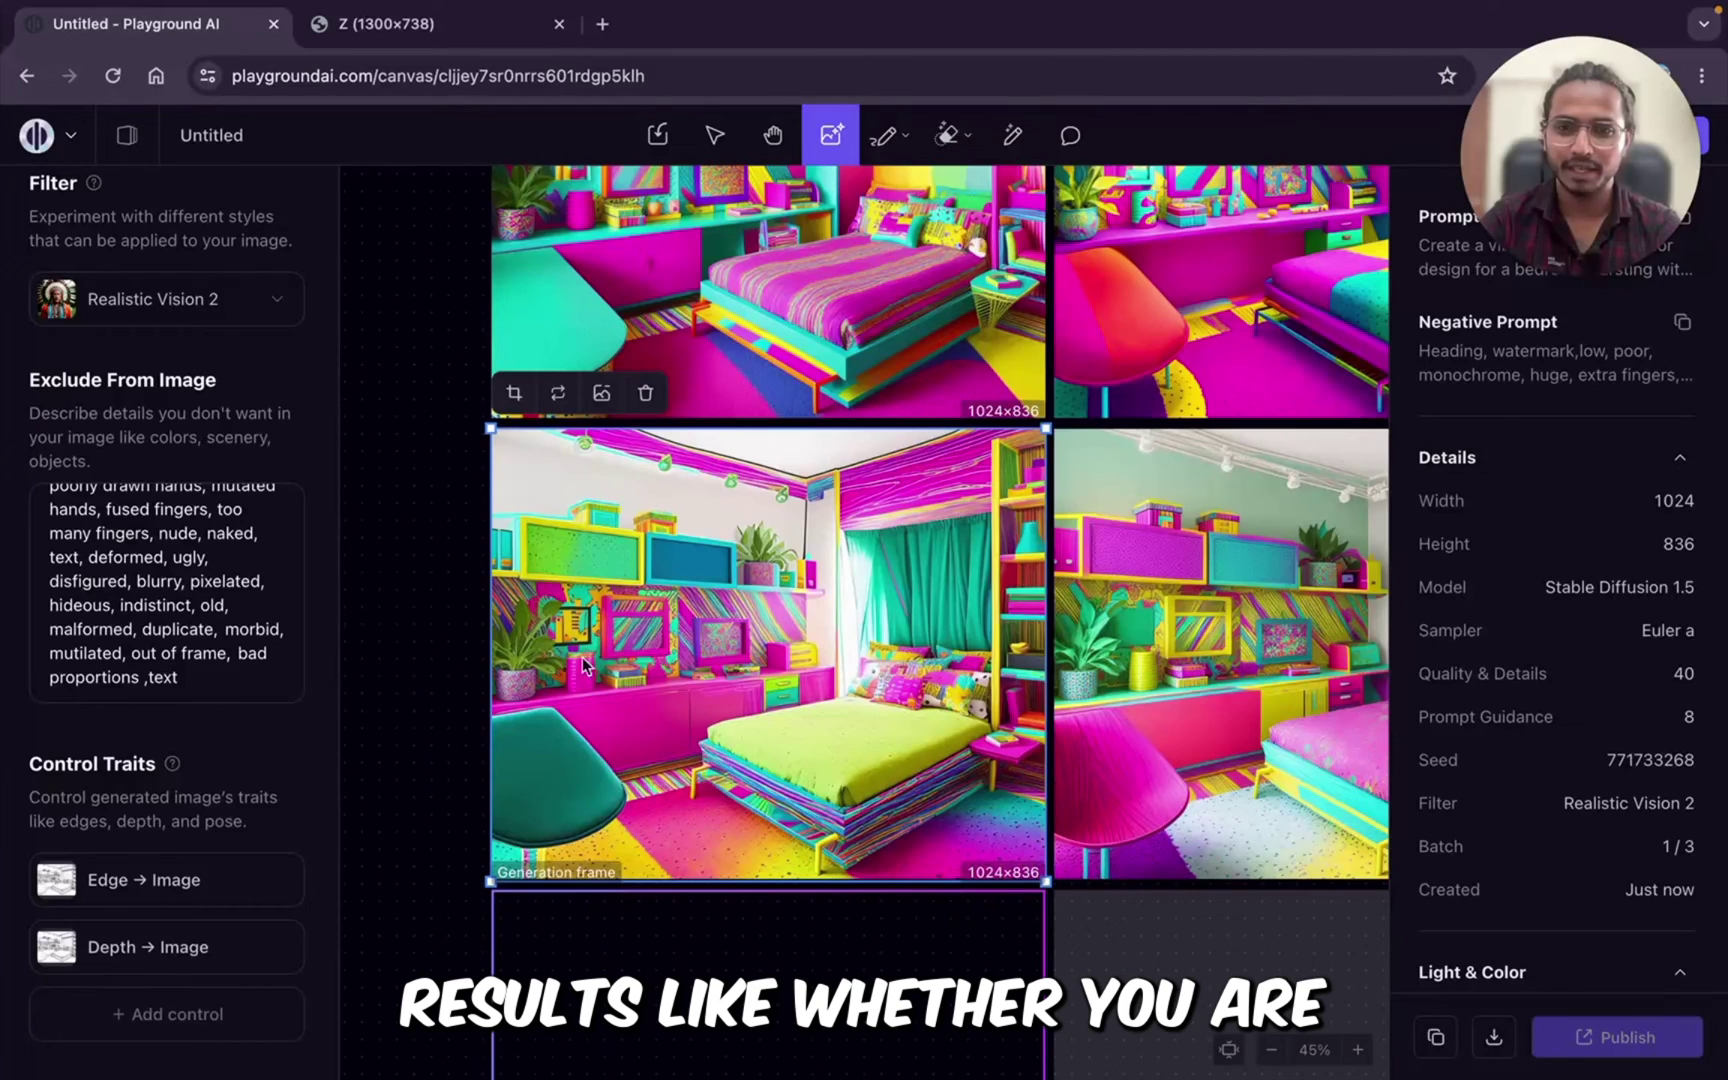
scroll(585, 665, "up", 2)
scroll(585, 665, "right", 2)
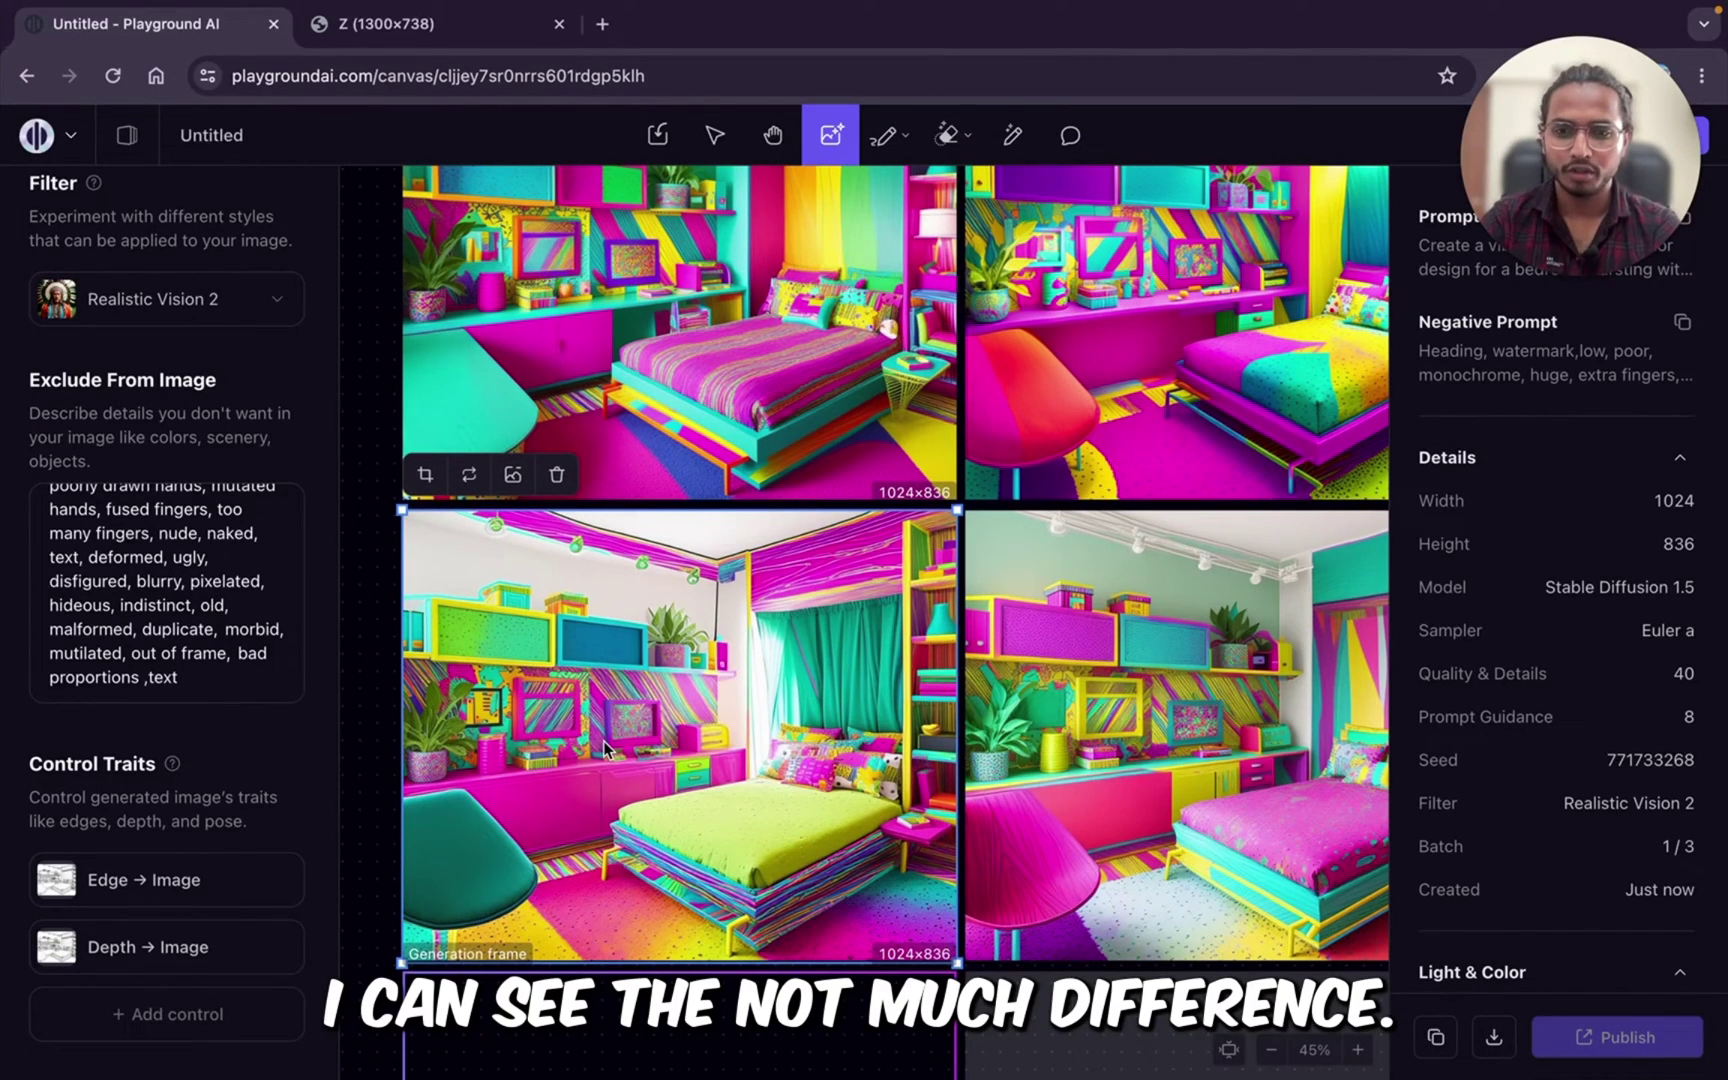
scroll(718, 822, "down", 1)
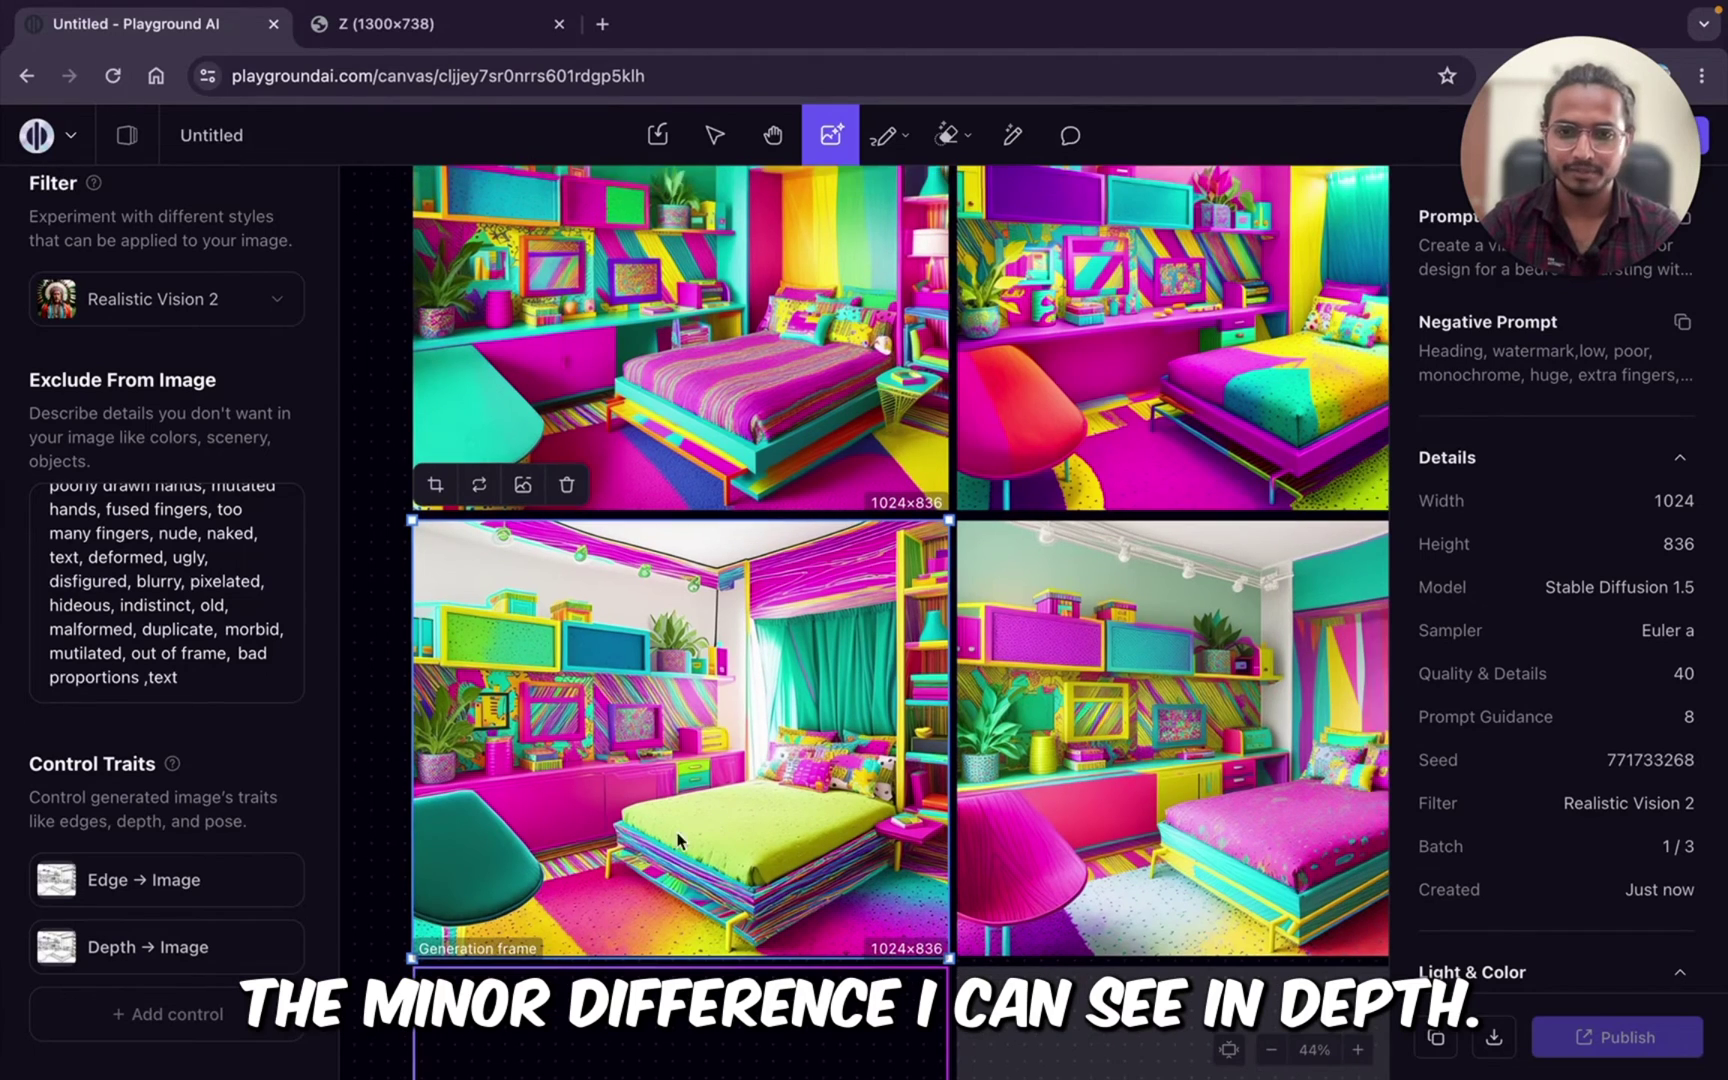
scroll(603, 863, "up", 3)
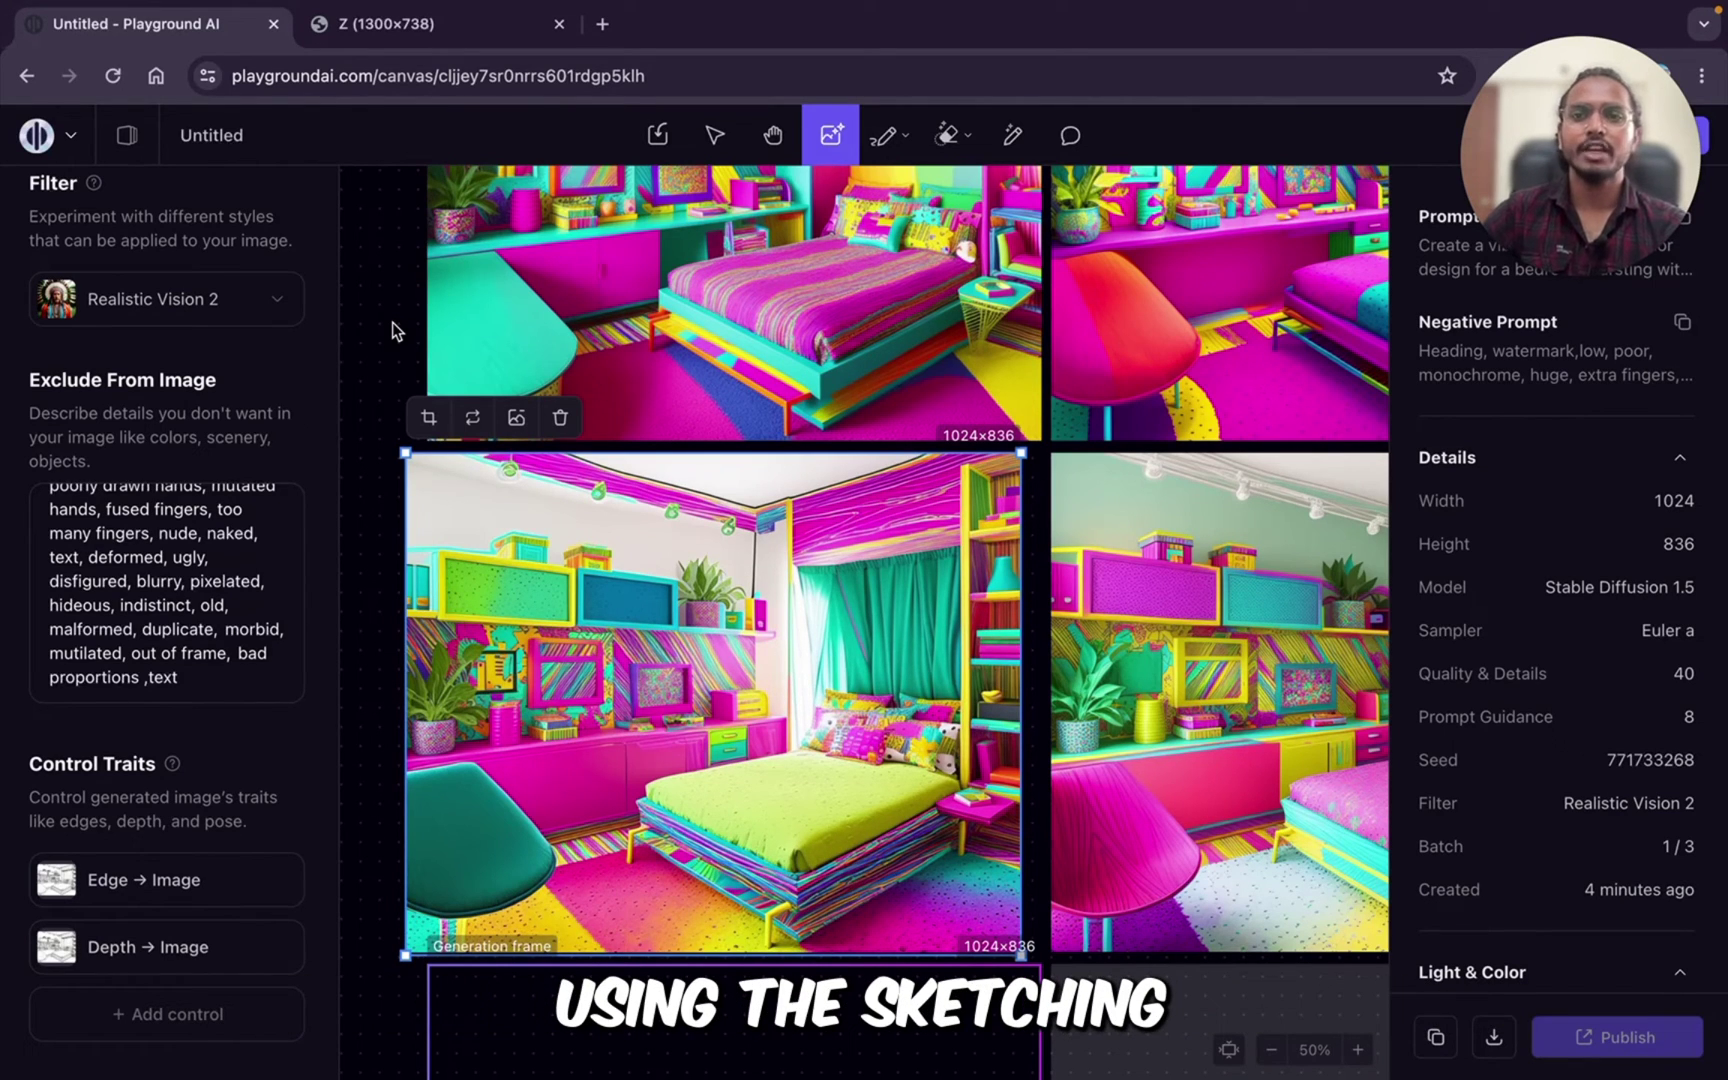
left_click(600, 25)
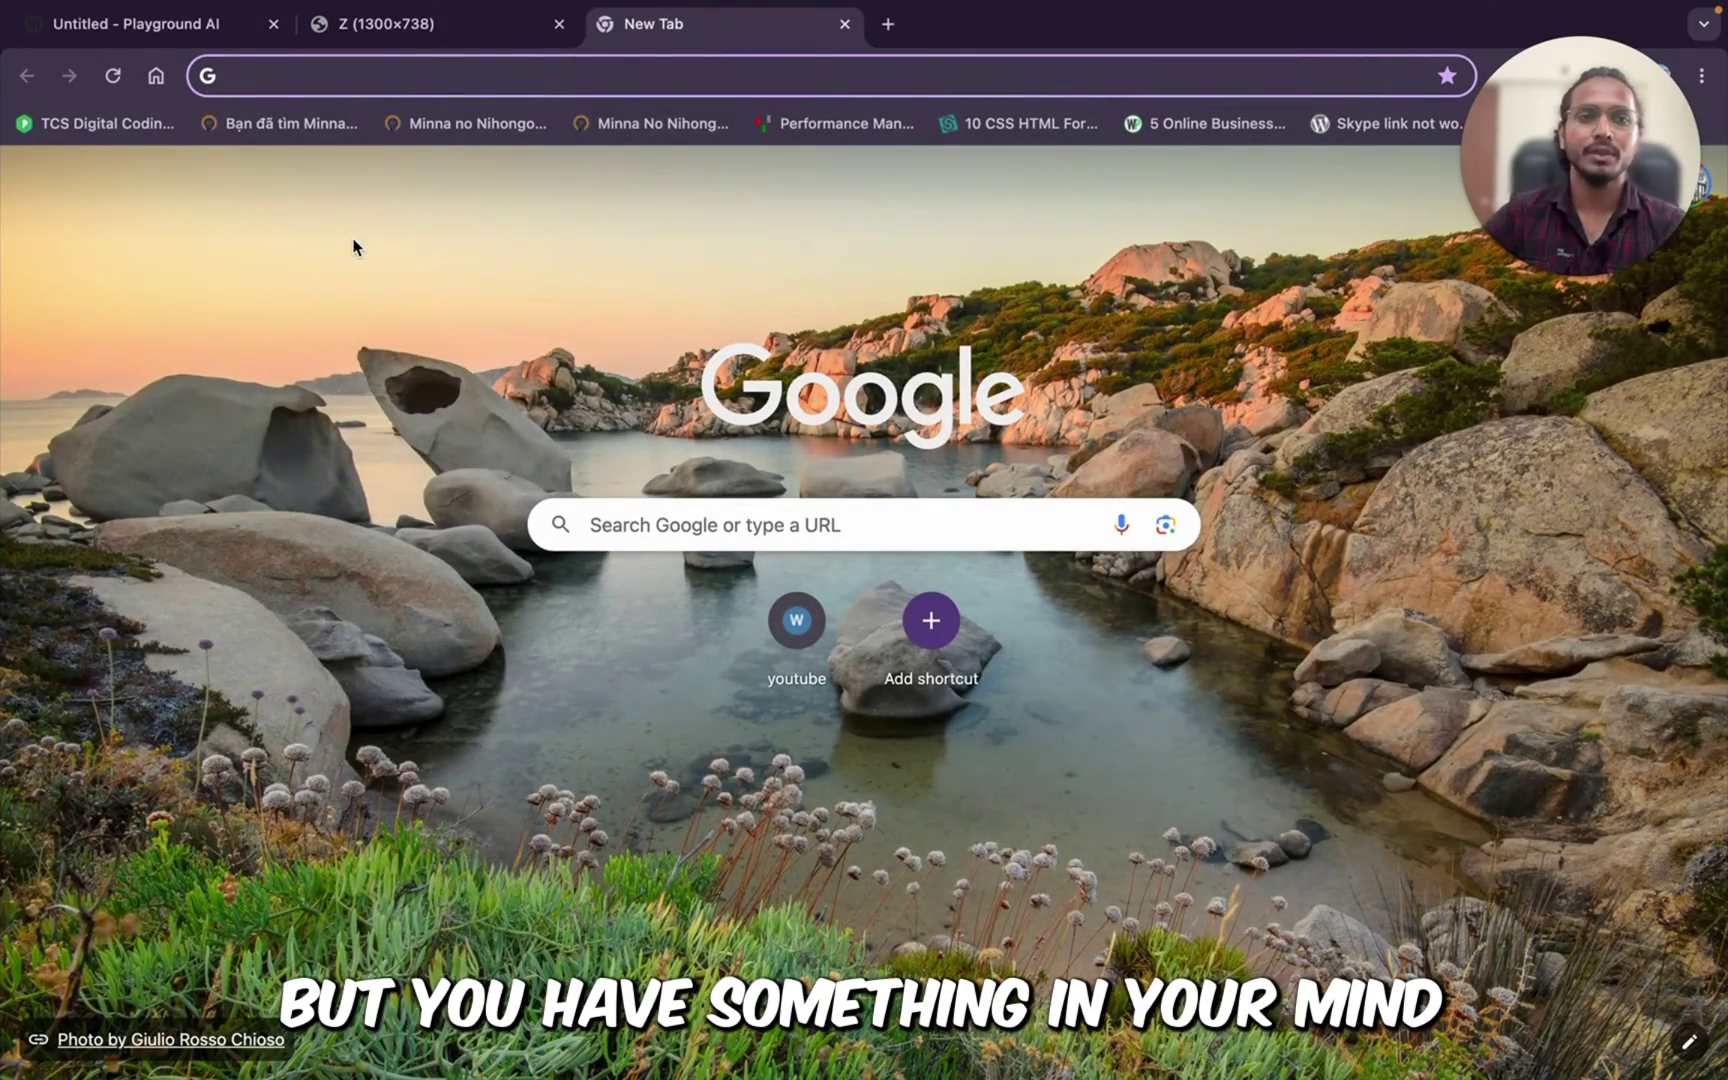
Step: Load chat.openai.com by typing 'cha' and accepting the address-bar autocomplete
type("chat.openai.com")
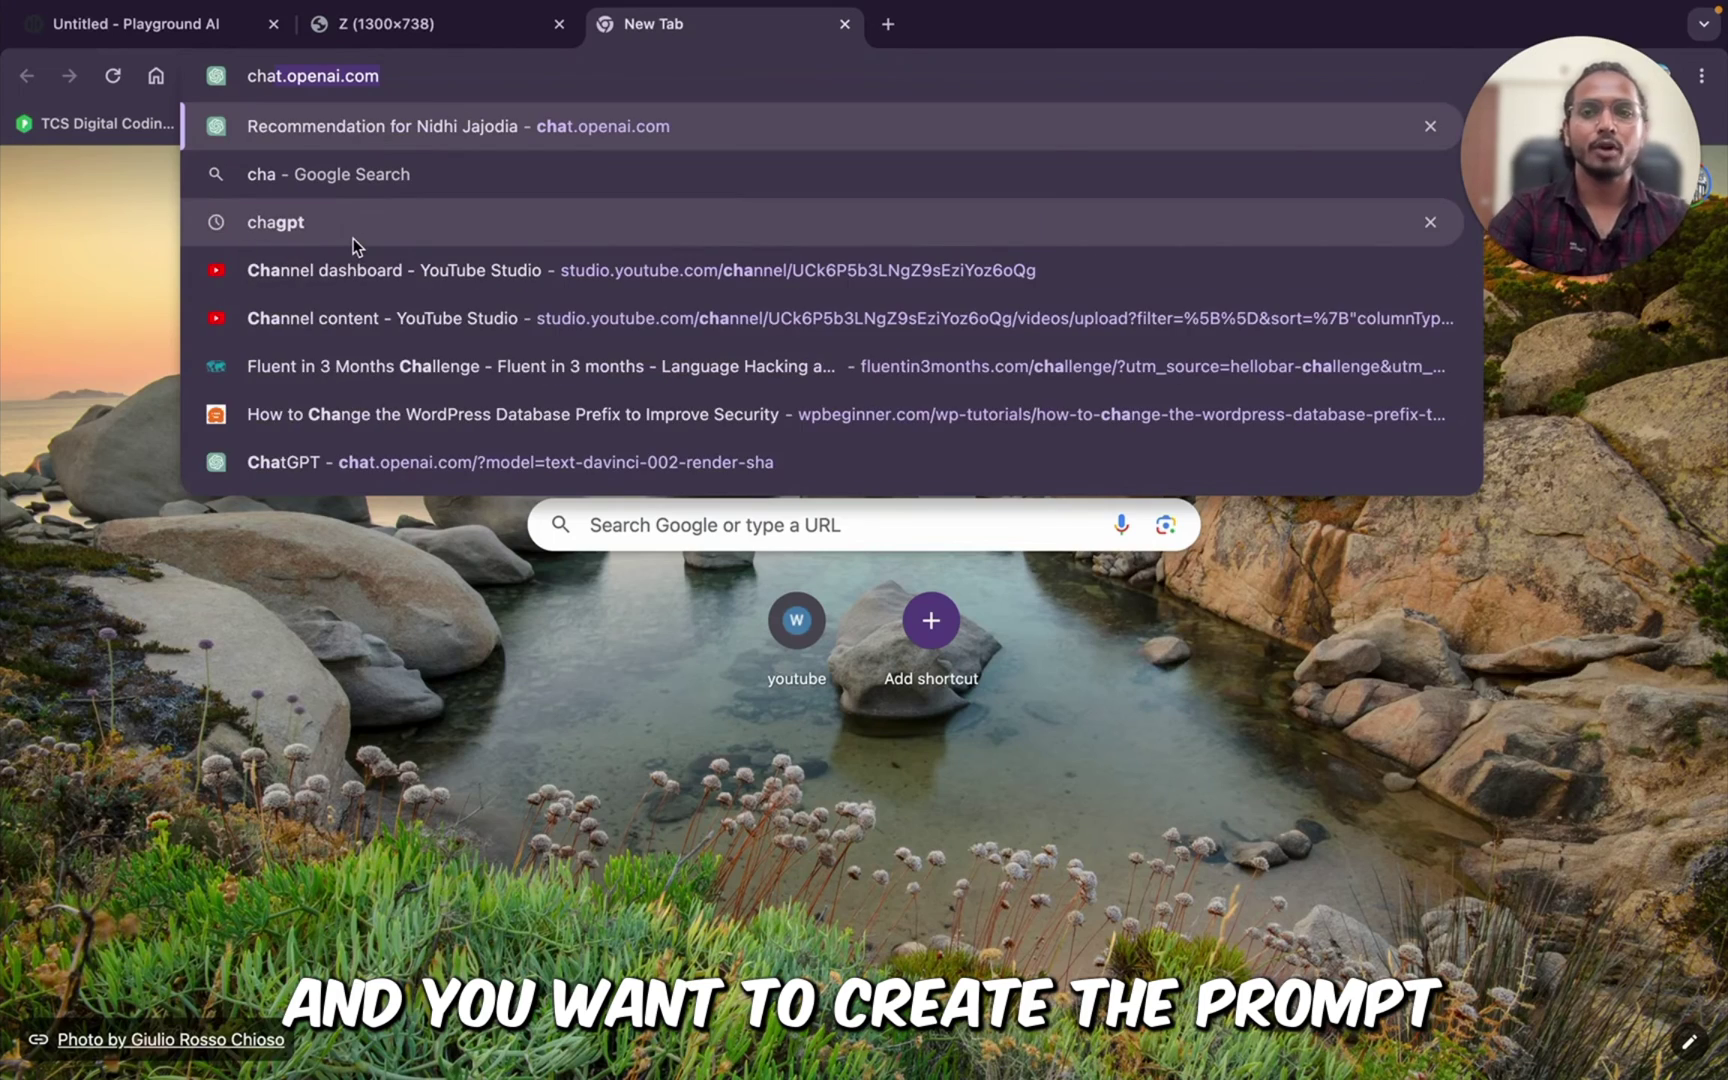
key("Right")
key("Return")
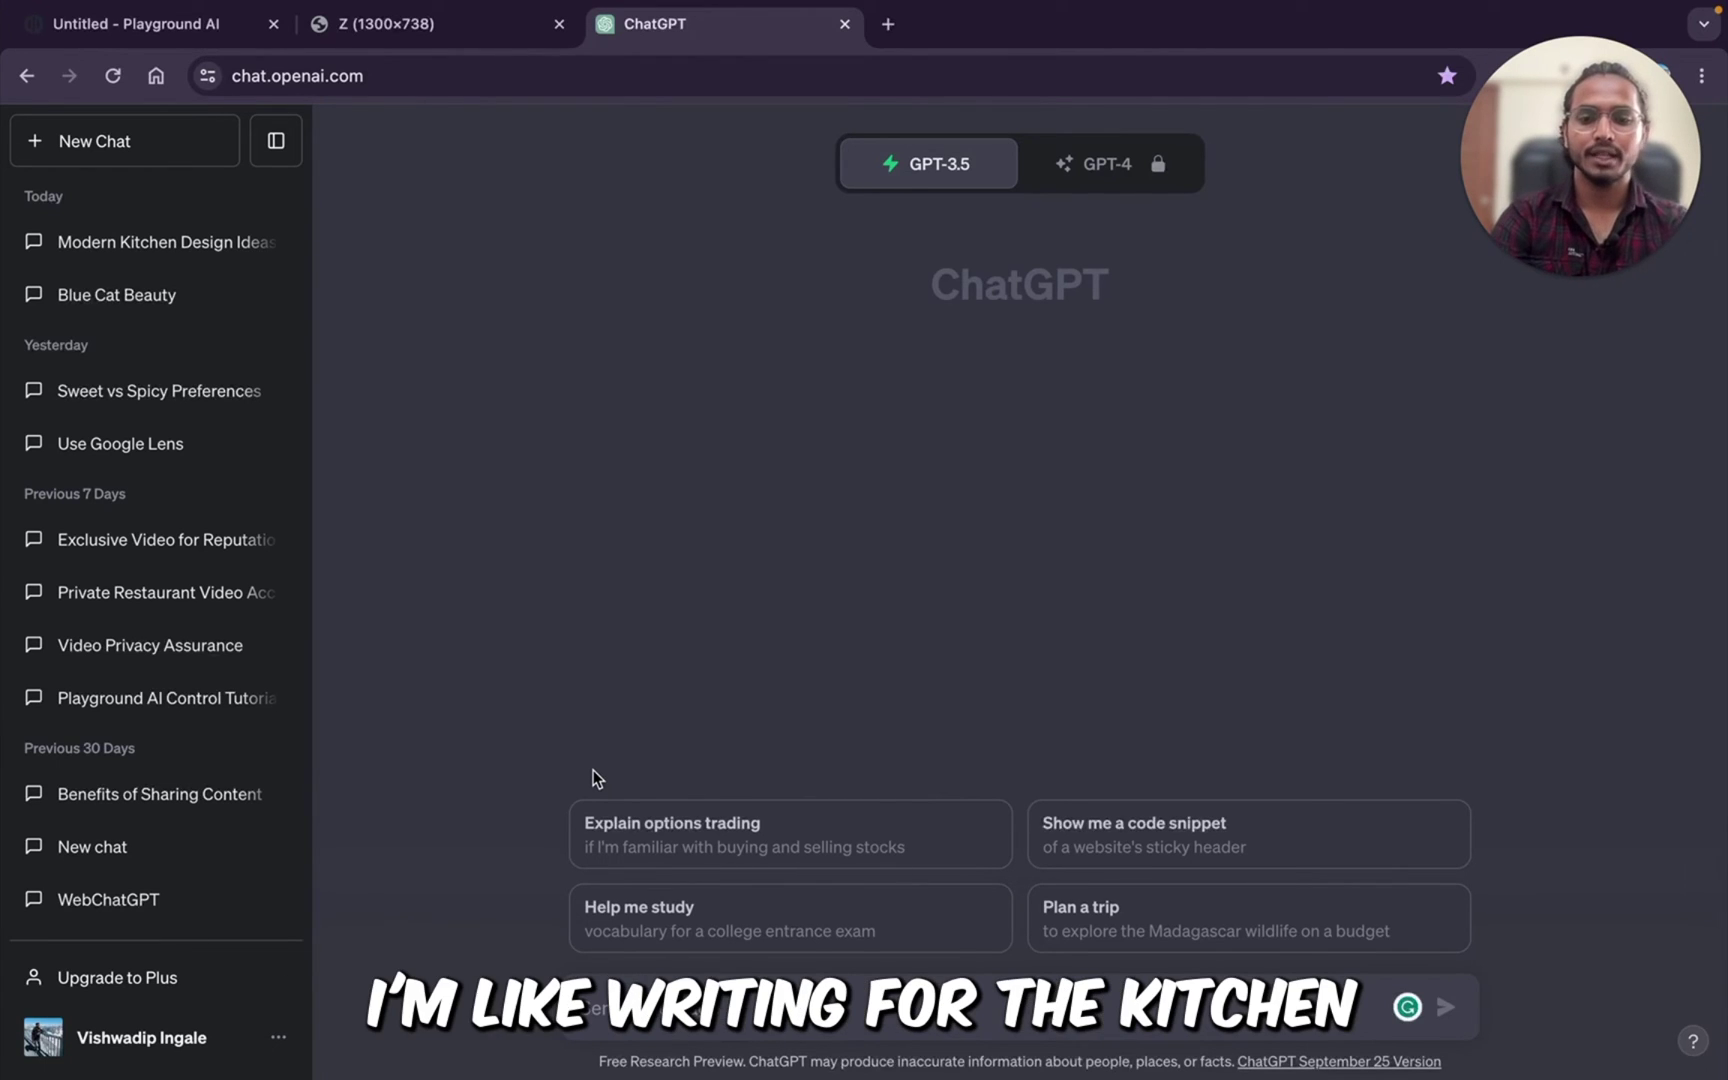
Step: Ask ChatGPT for kitchen prompts, select the first prompt, and return to the Playground AI tab
type("give me prompts for the kitche")
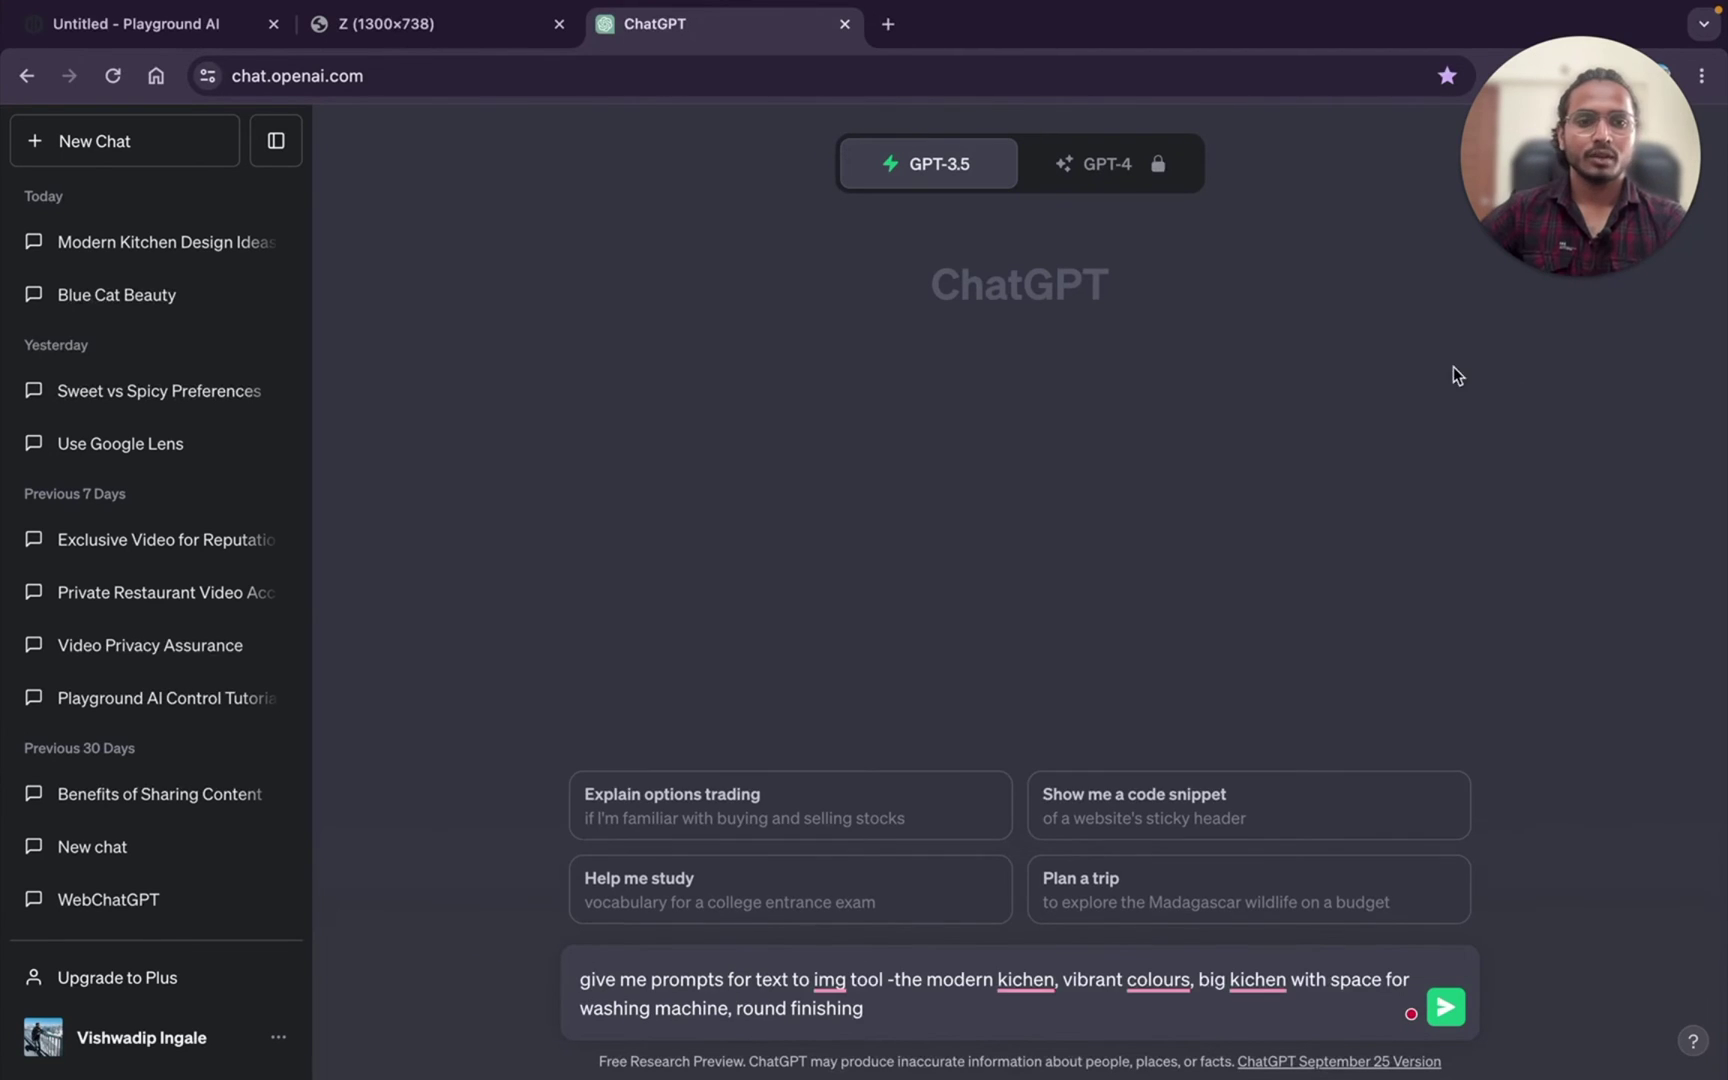
left_click(1523, 347)
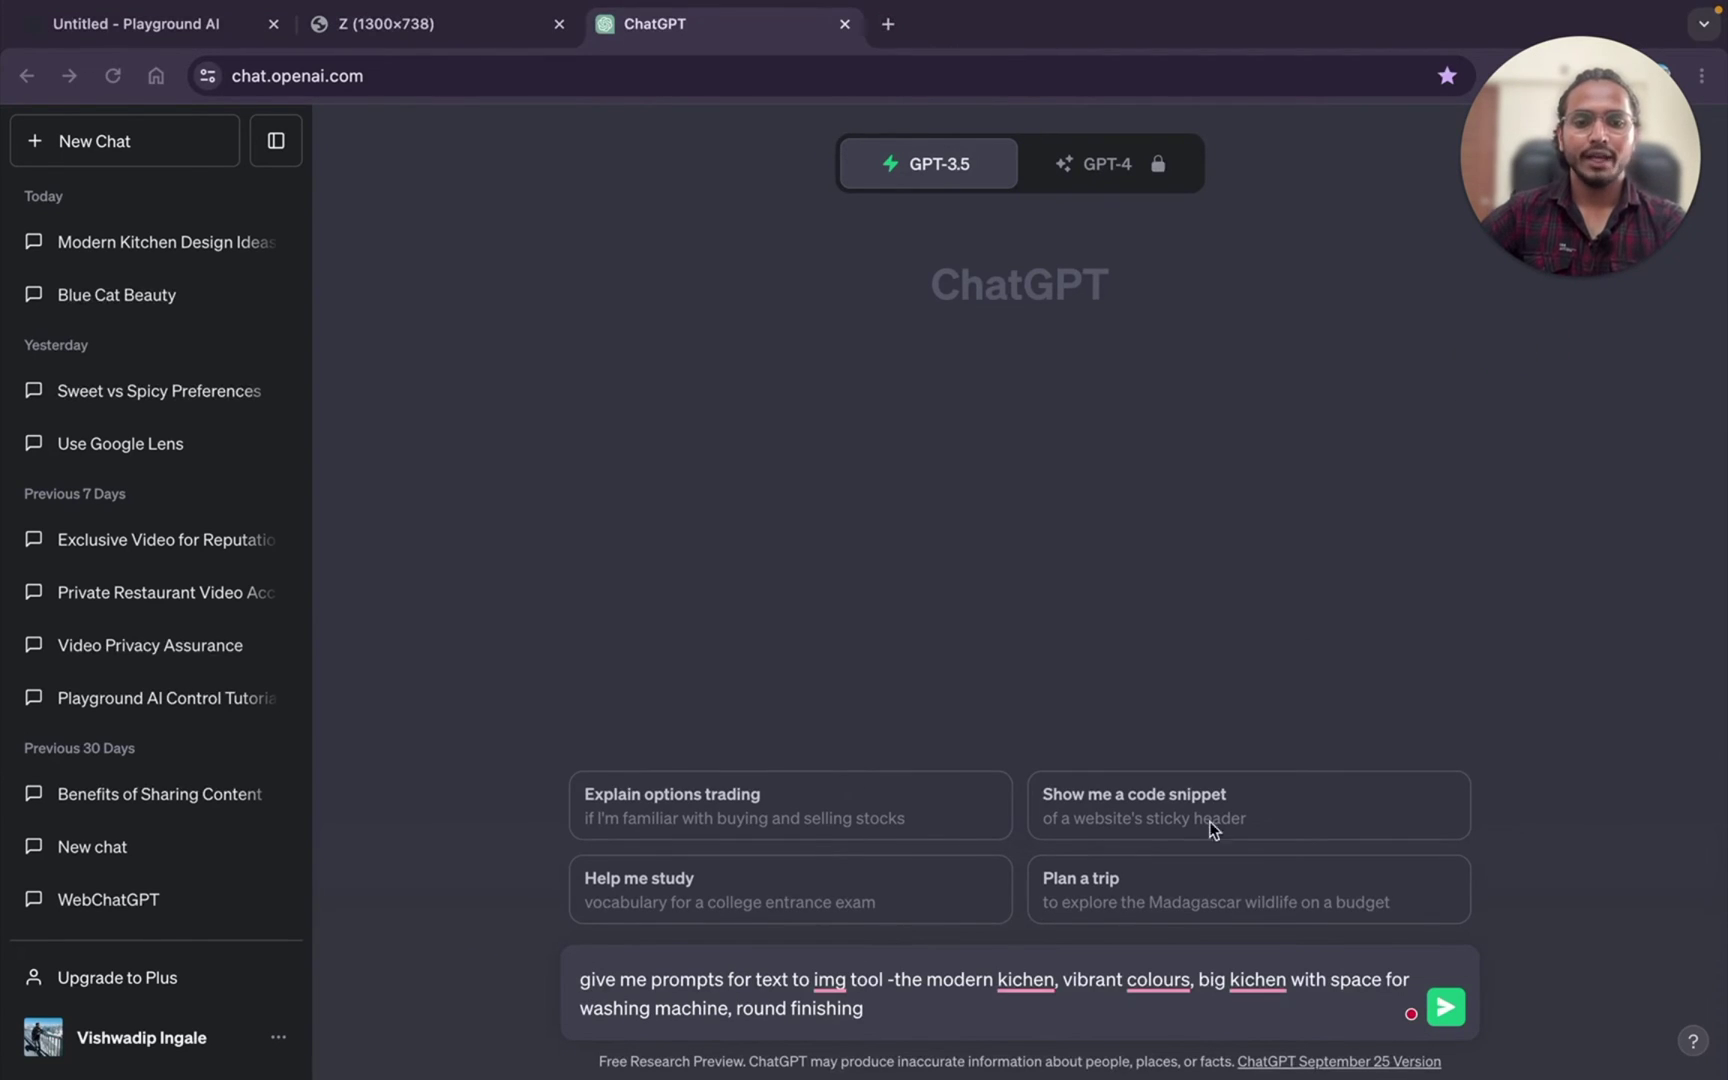
left_click(1457, 1003)
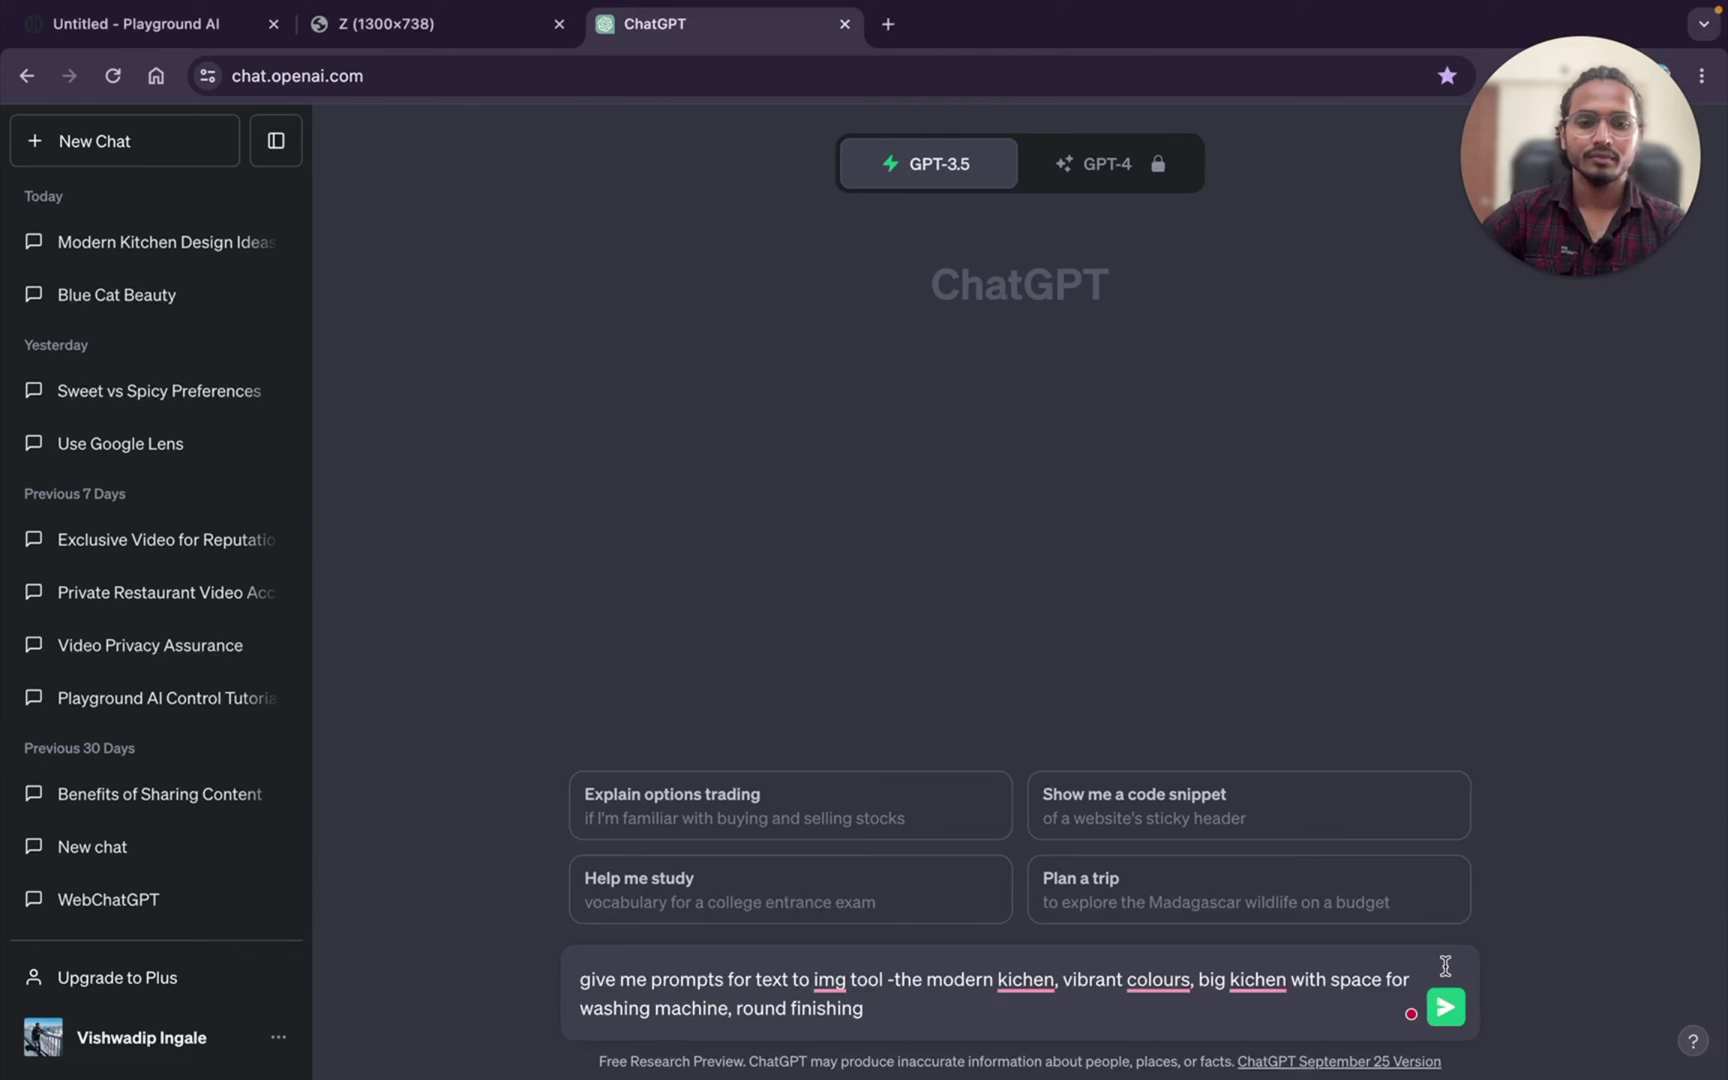
left_click(1444, 1010)
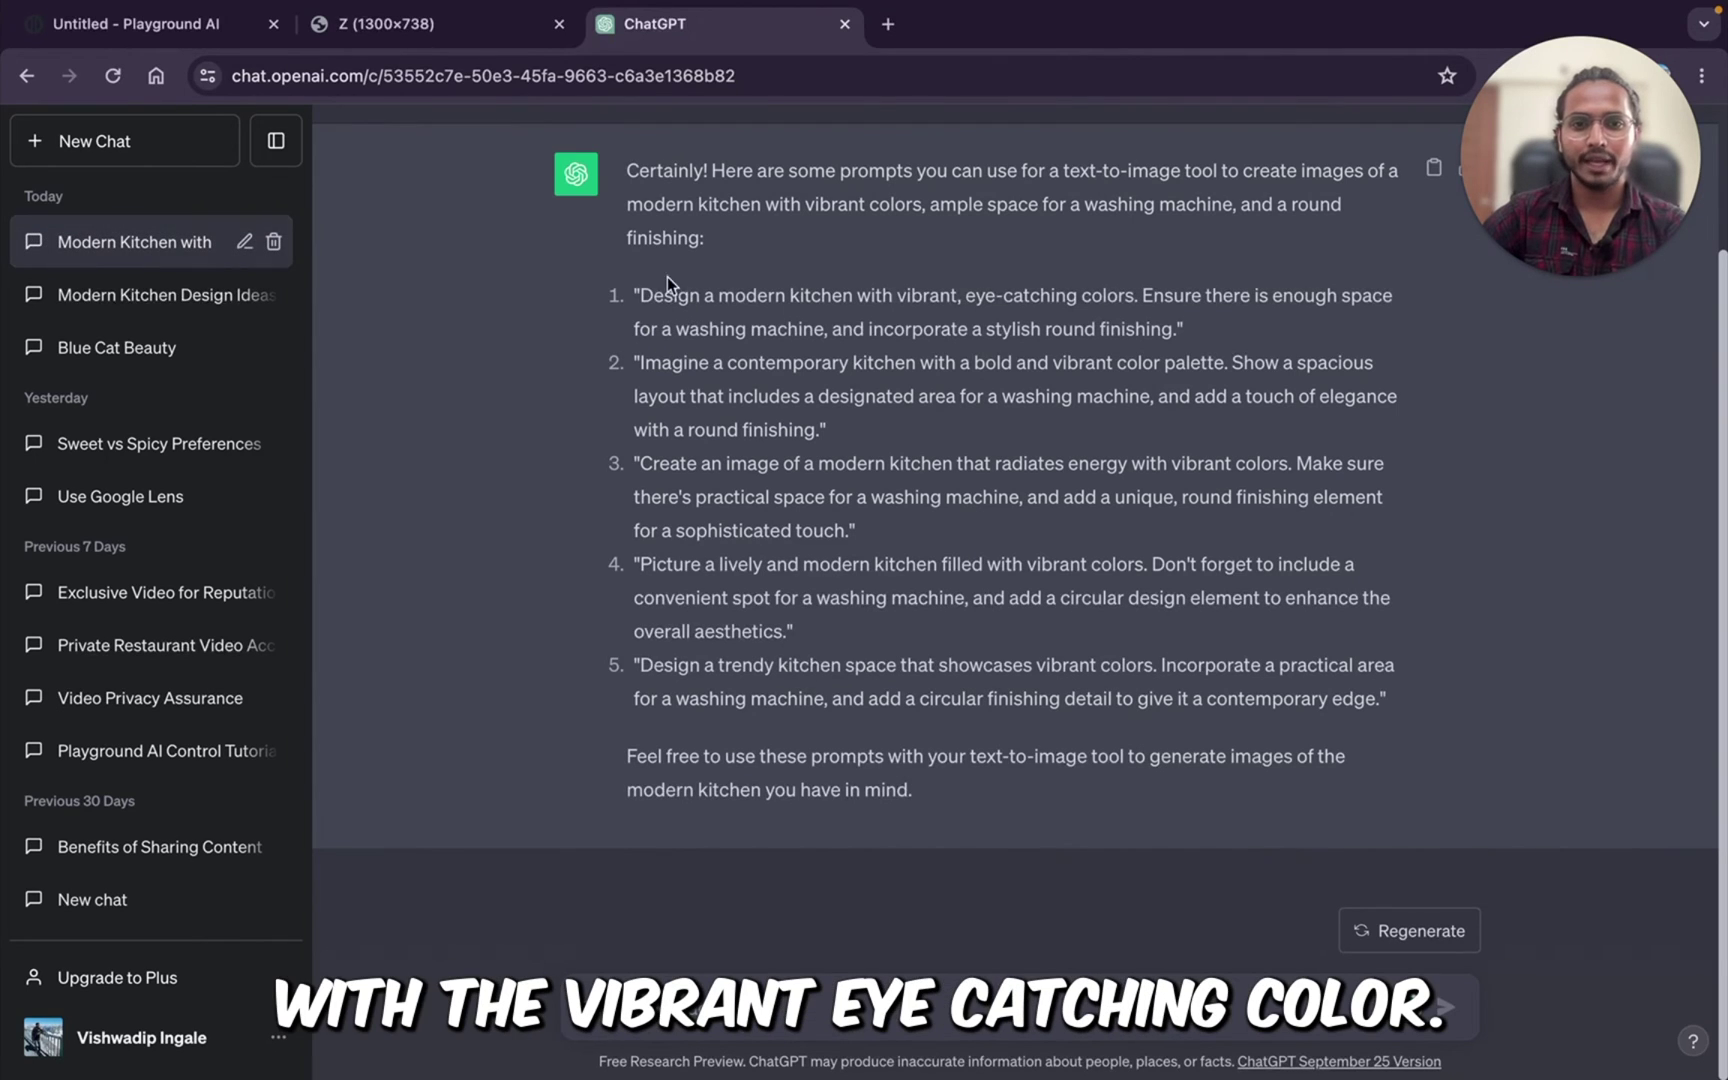
left_click_drag(641, 295, 1150, 326)
key("super+c")
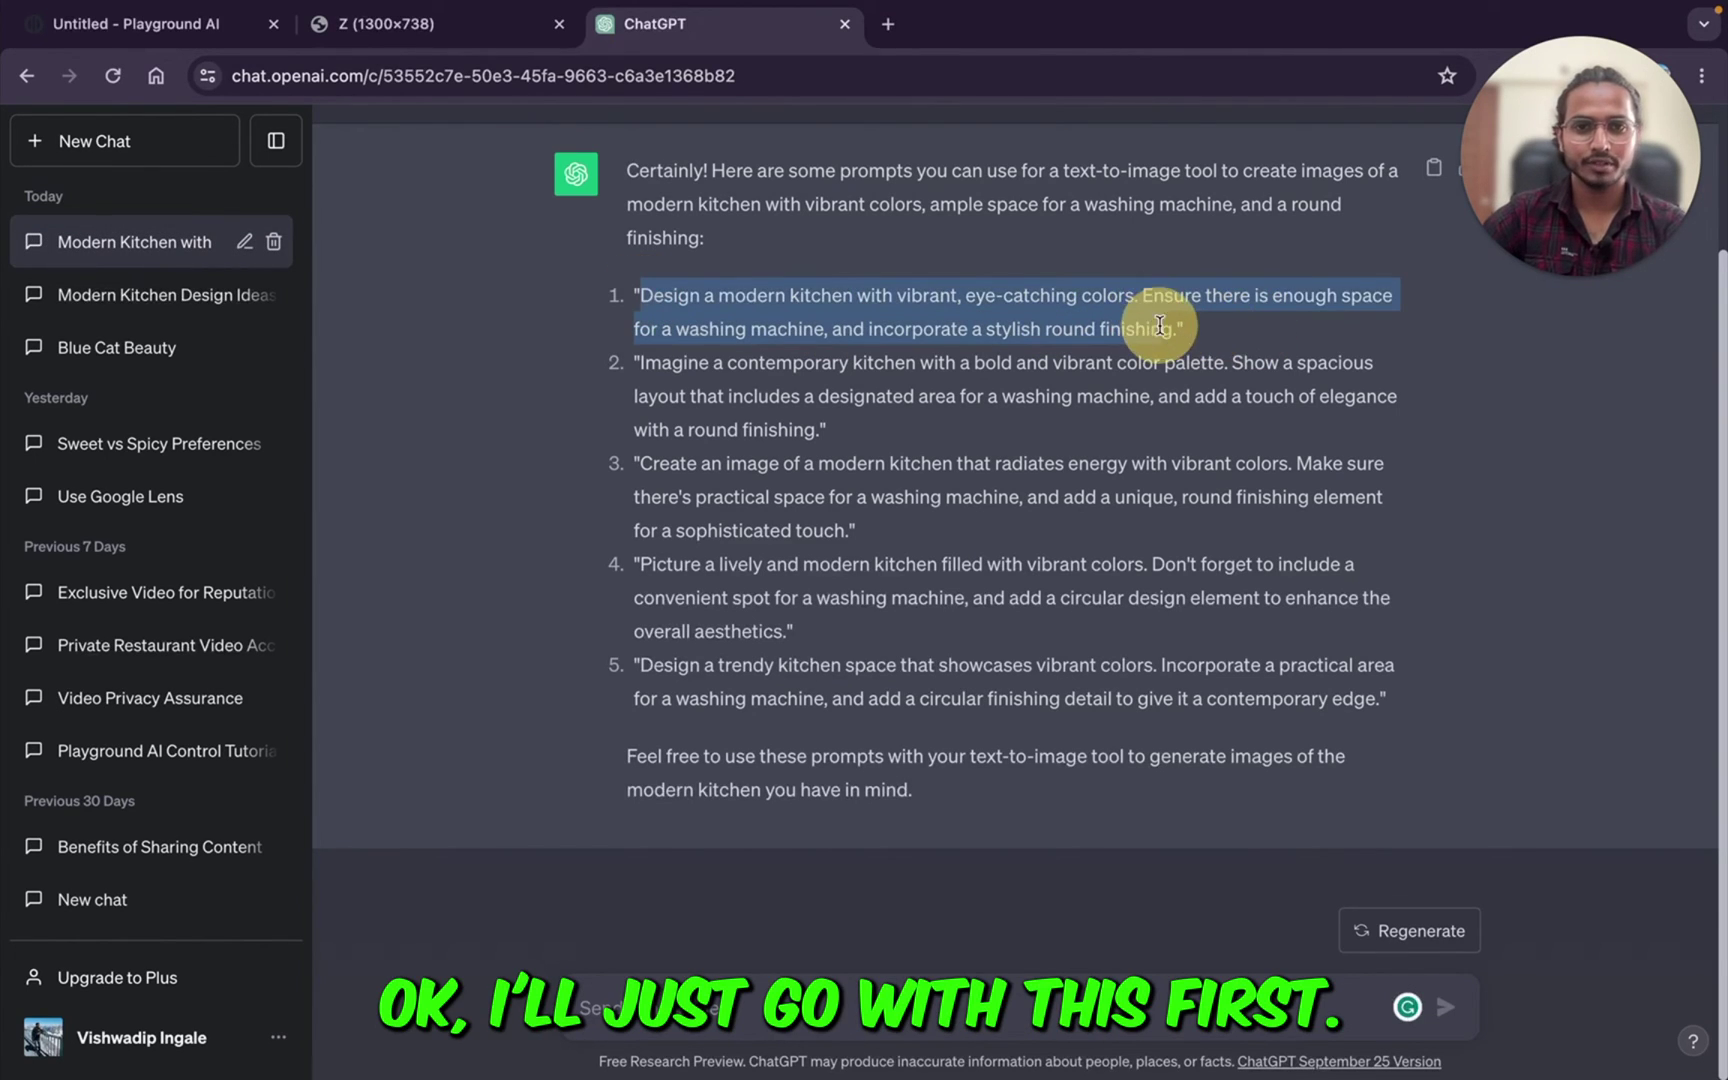
left_click(240, 24)
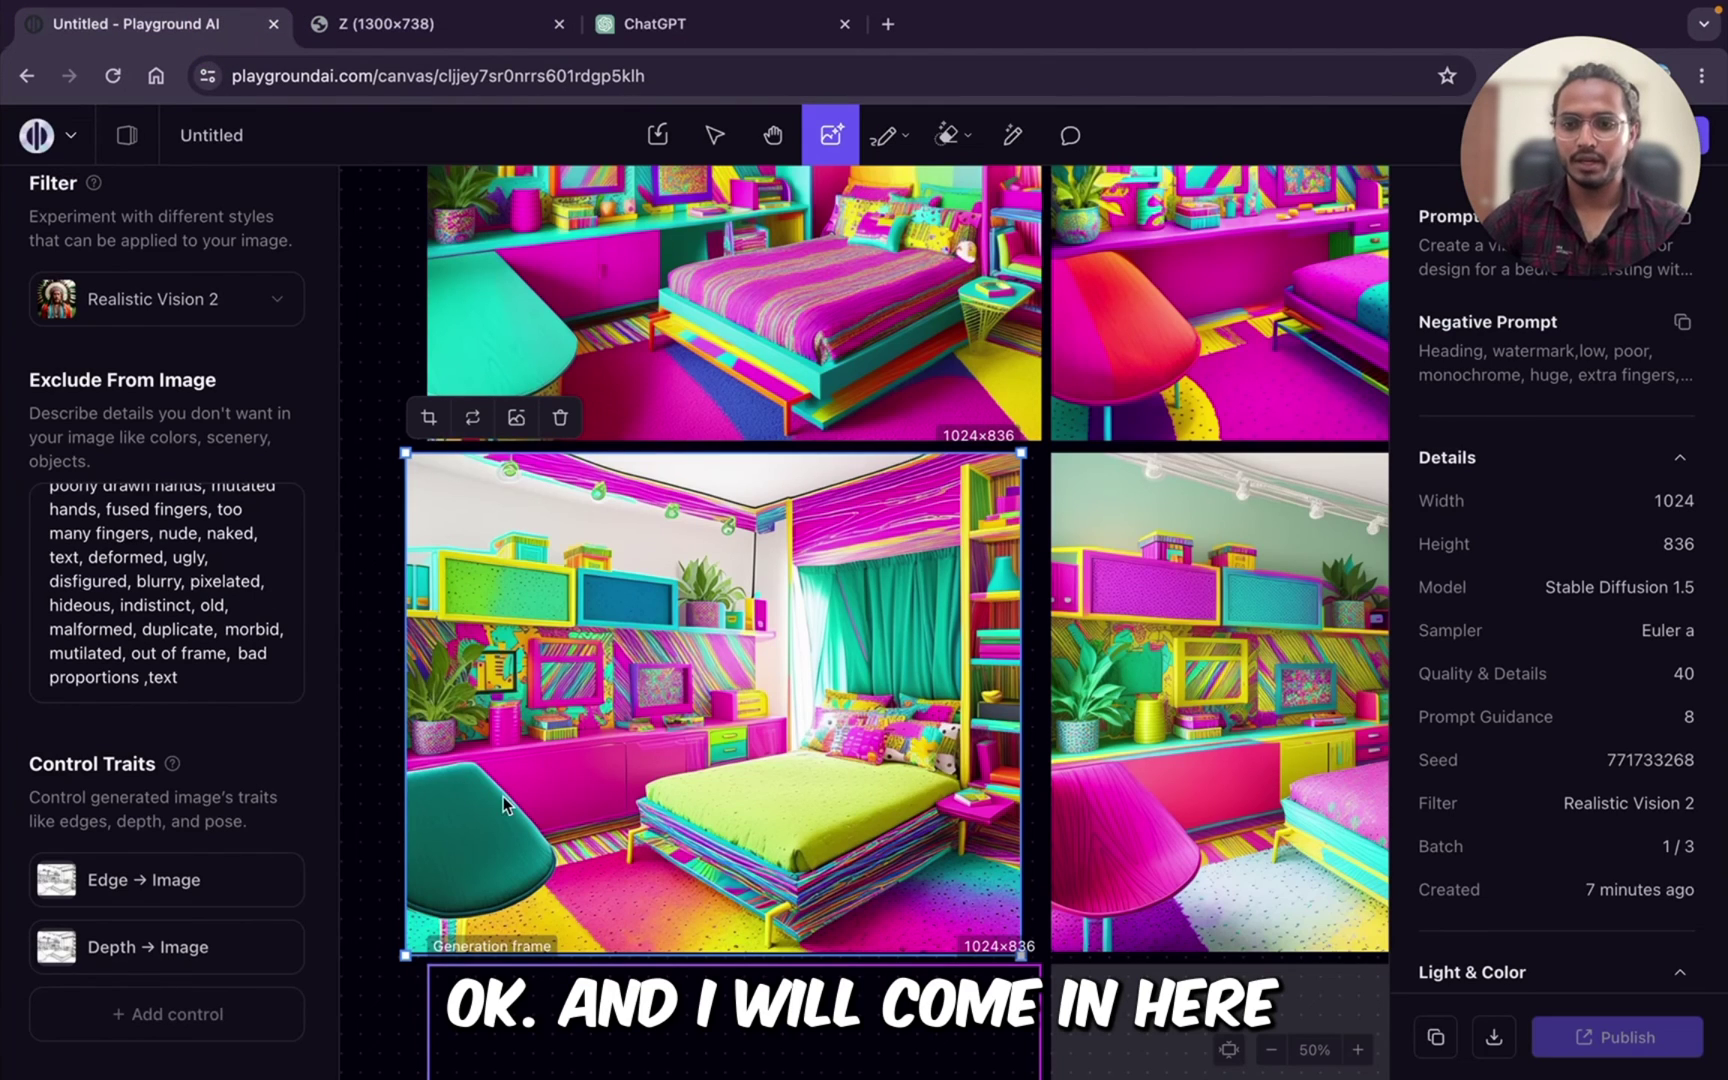
Step: Replace the empty frame's prompt with the pasted ChatGPT kitchen prompt
scroll(872, 680, "down", 6)
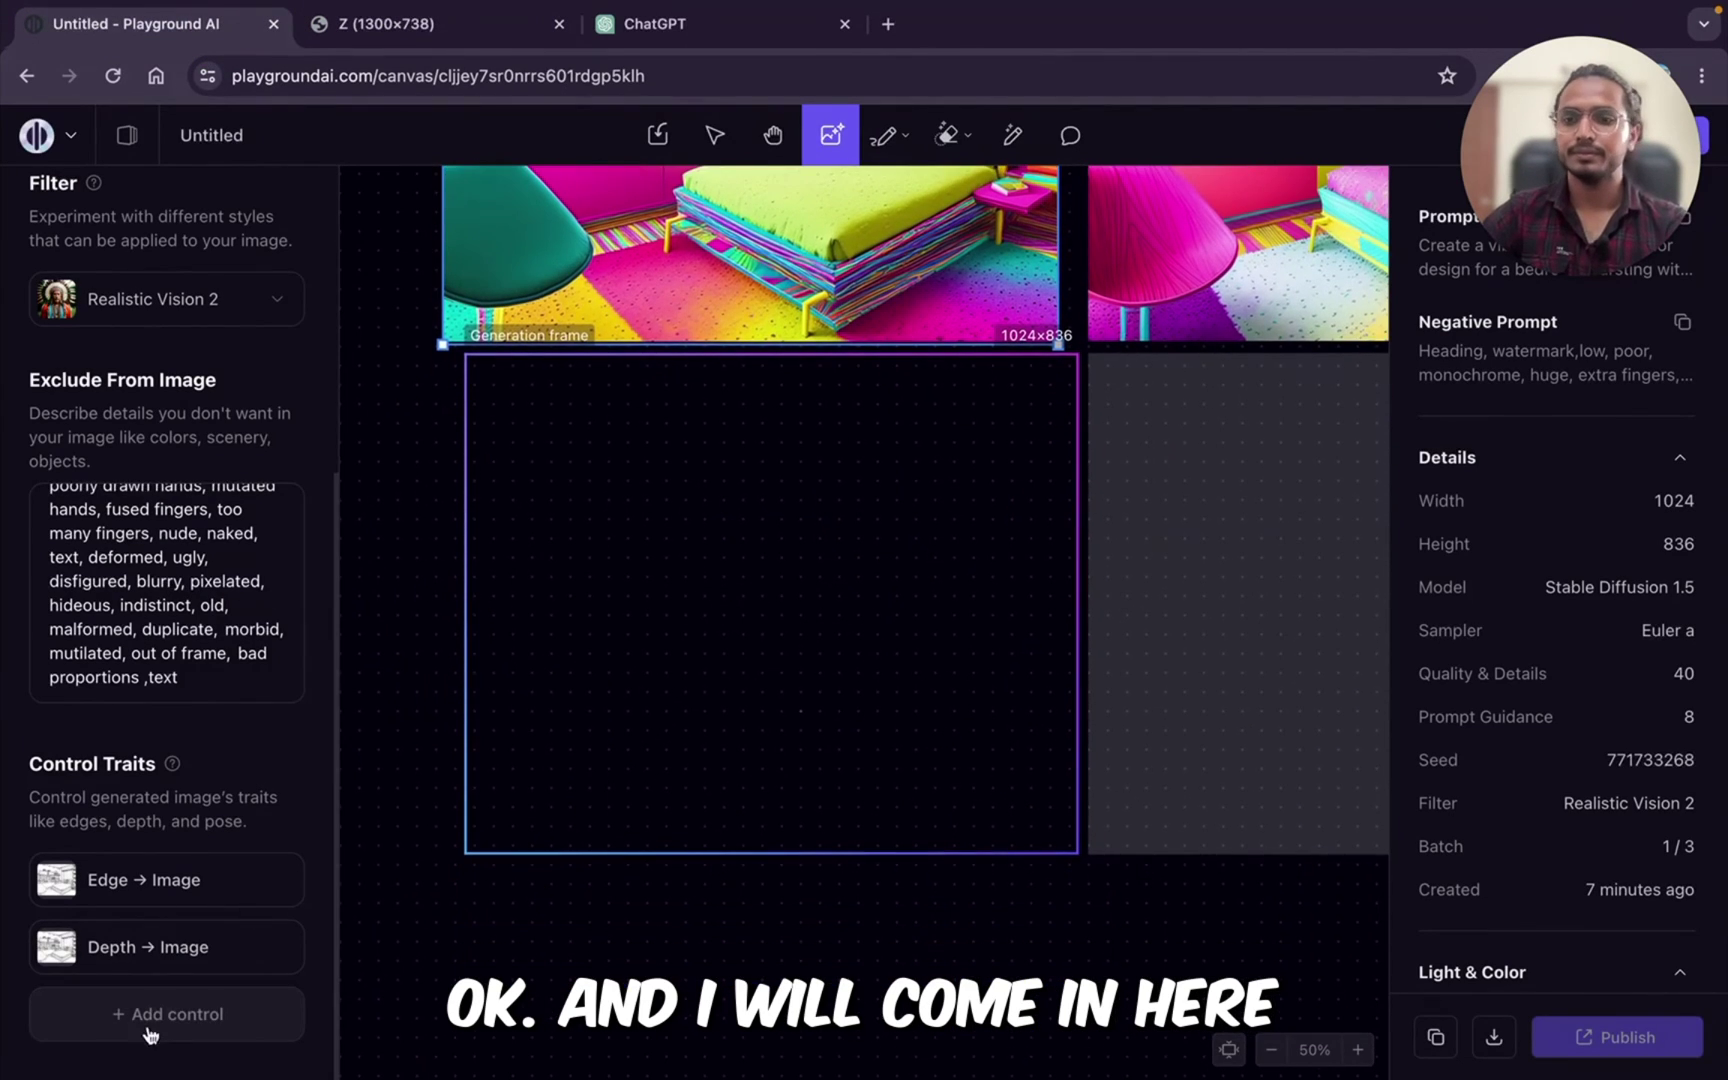
scroll(174, 818, "up", 5)
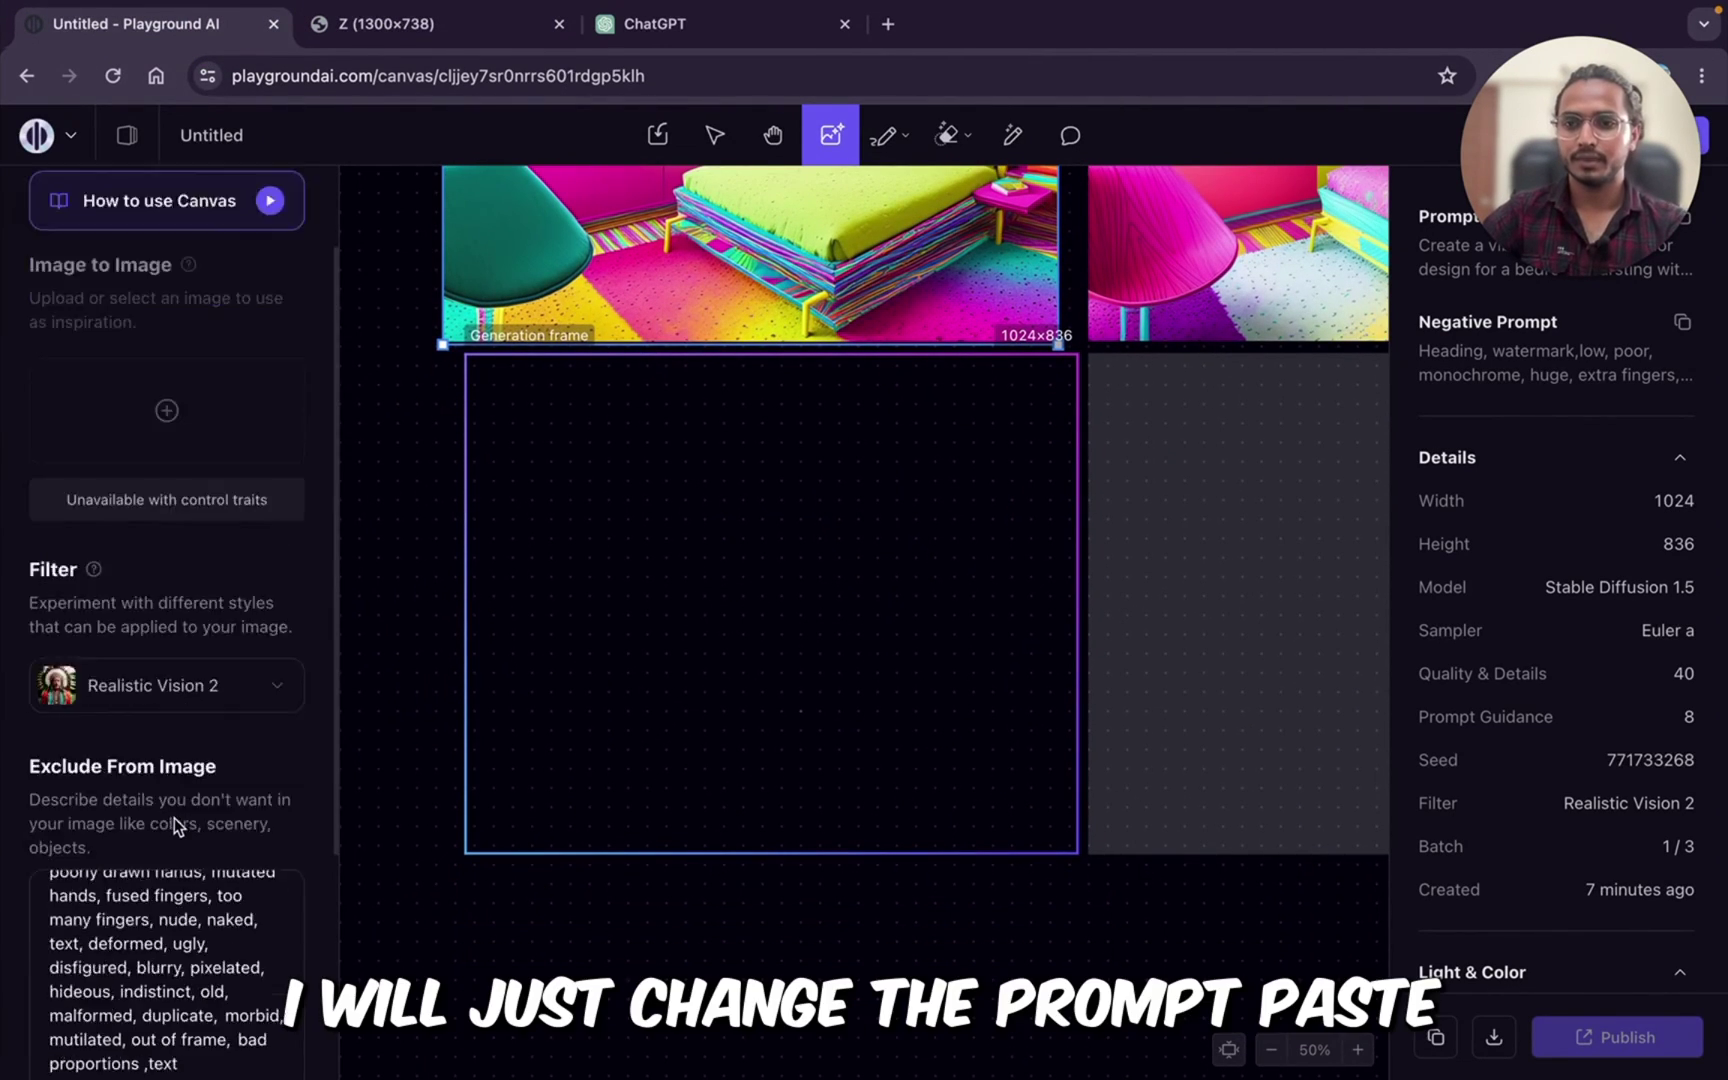
left_click(630, 552)
key("super+a")
key("super+v")
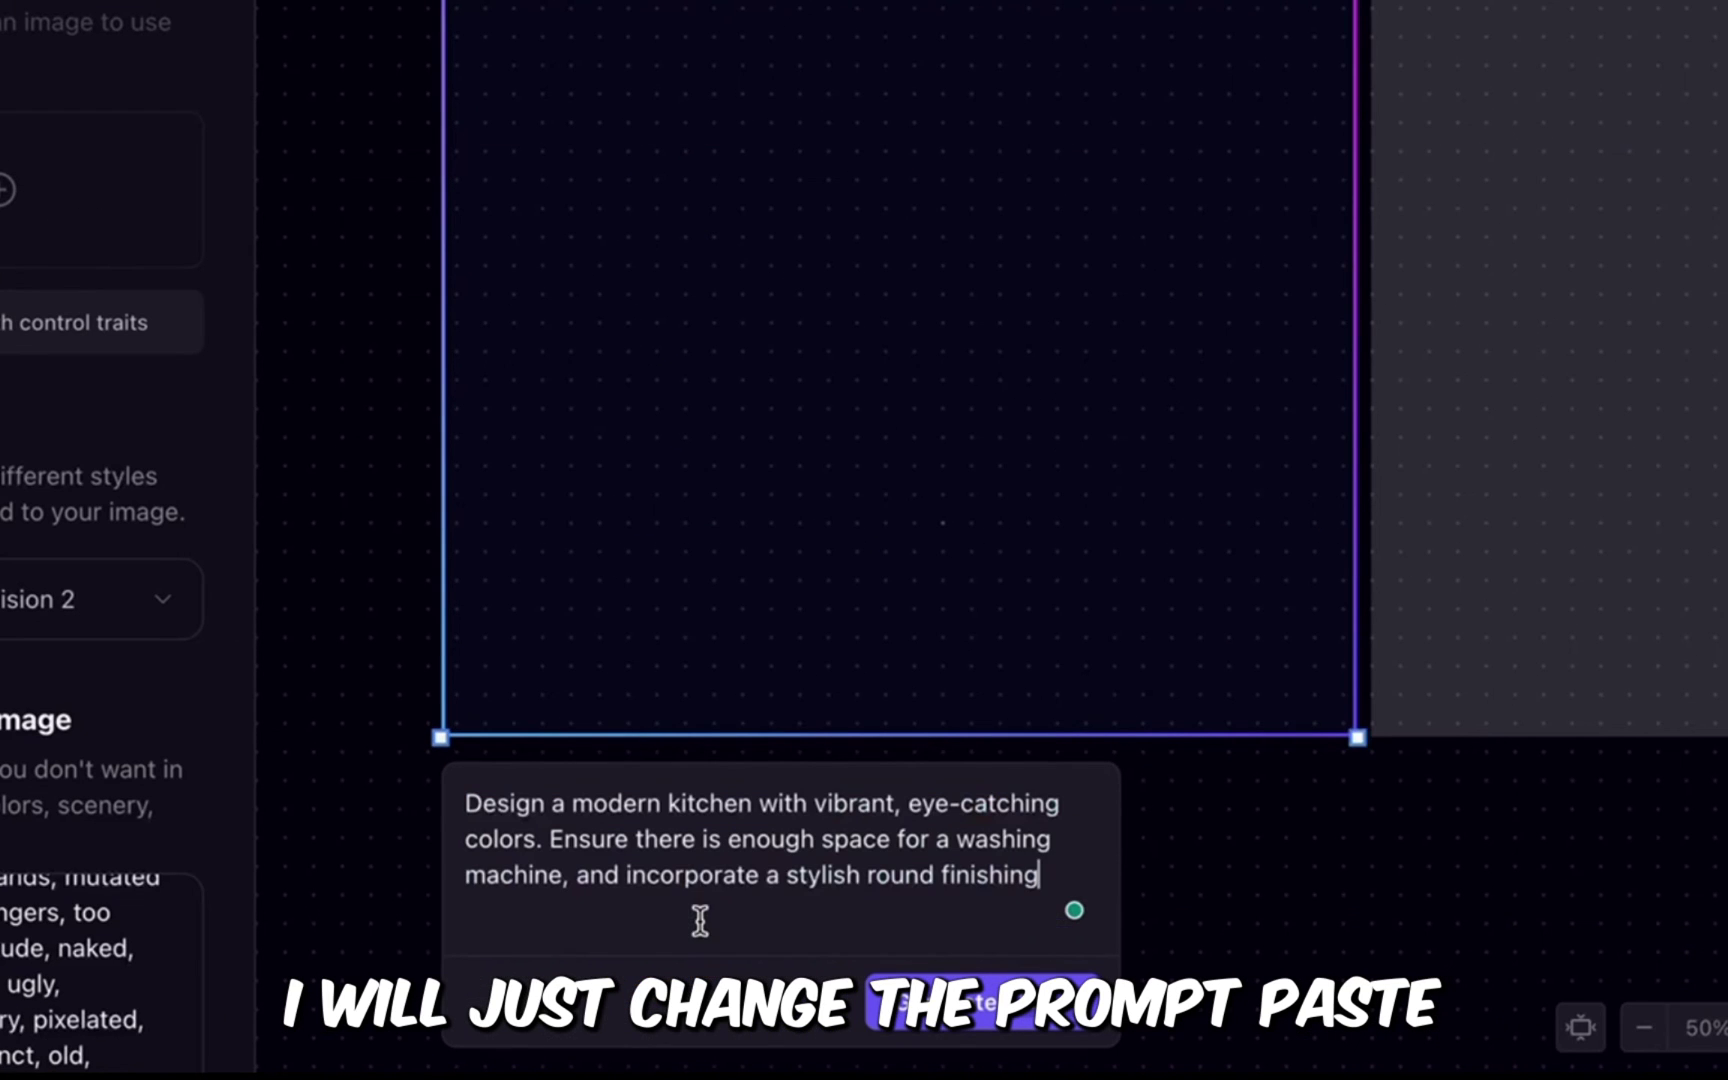
Step: Remove the Edge → Image and Depth → Image control traits and generate the kitchen images
scroll(12, 814, "down", 5)
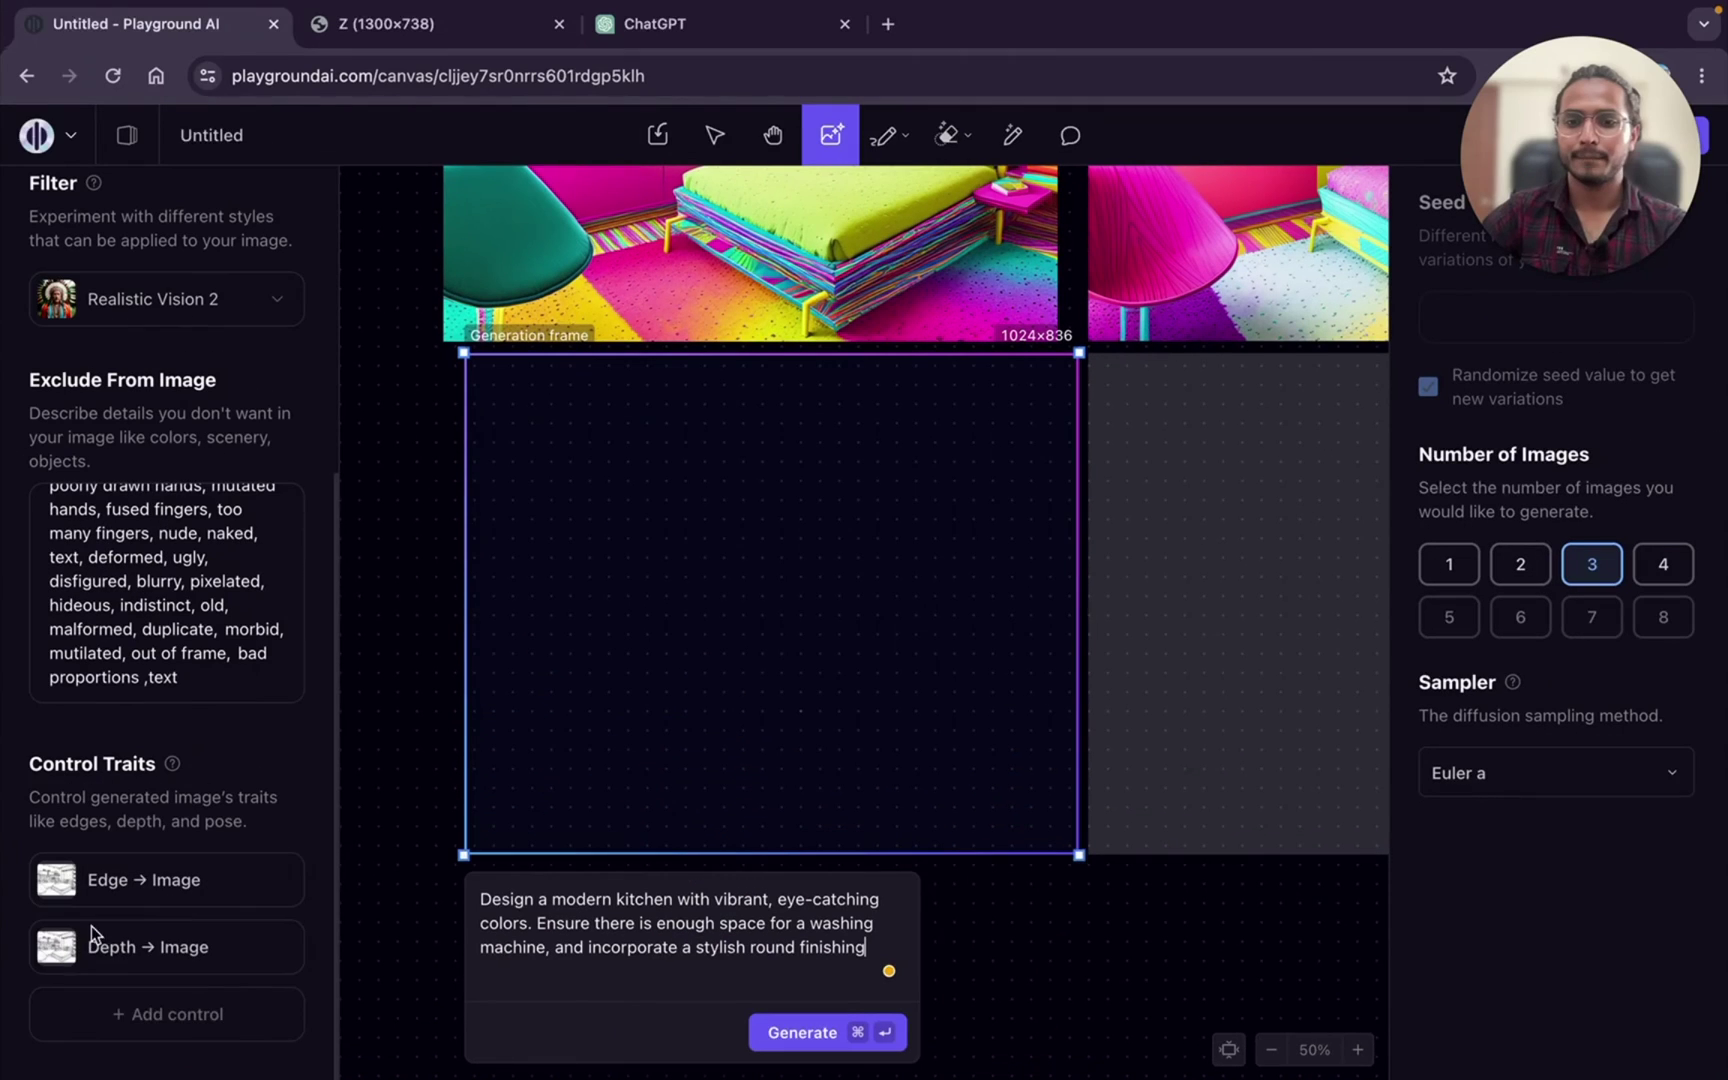
left_click(283, 880)
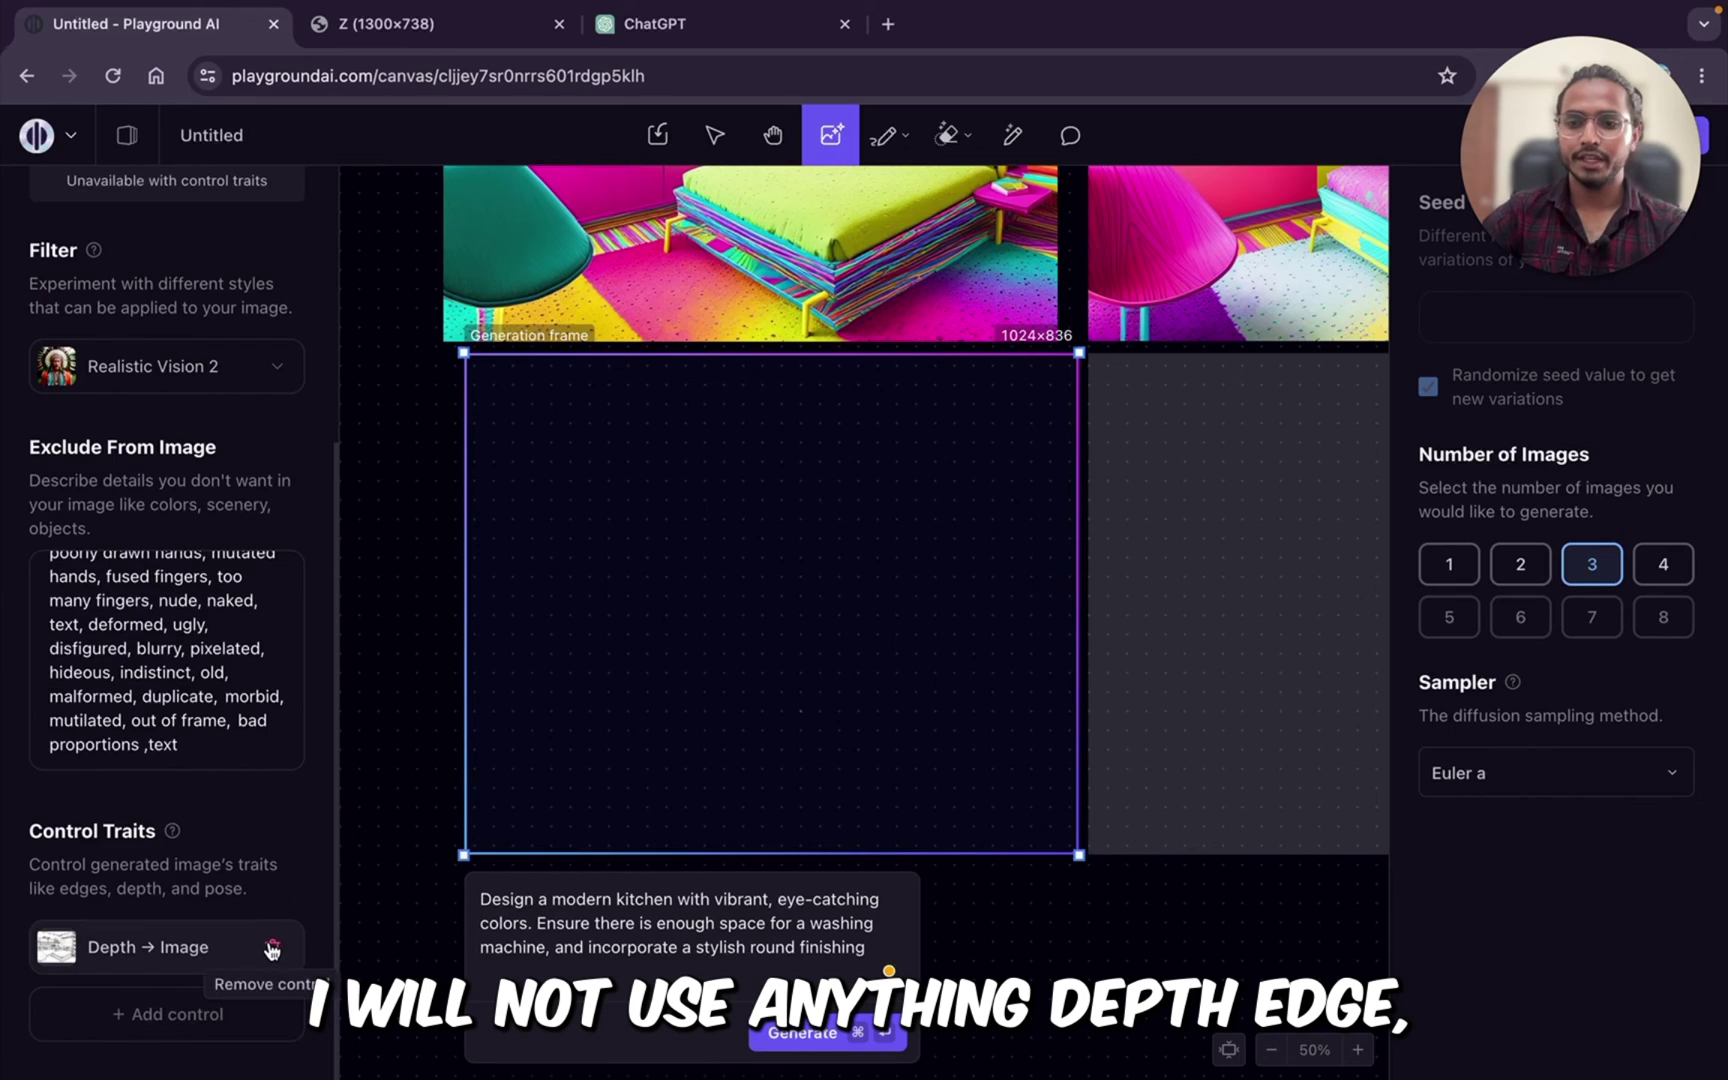
left_click(270, 948)
scroll(249, 782, "up", 3)
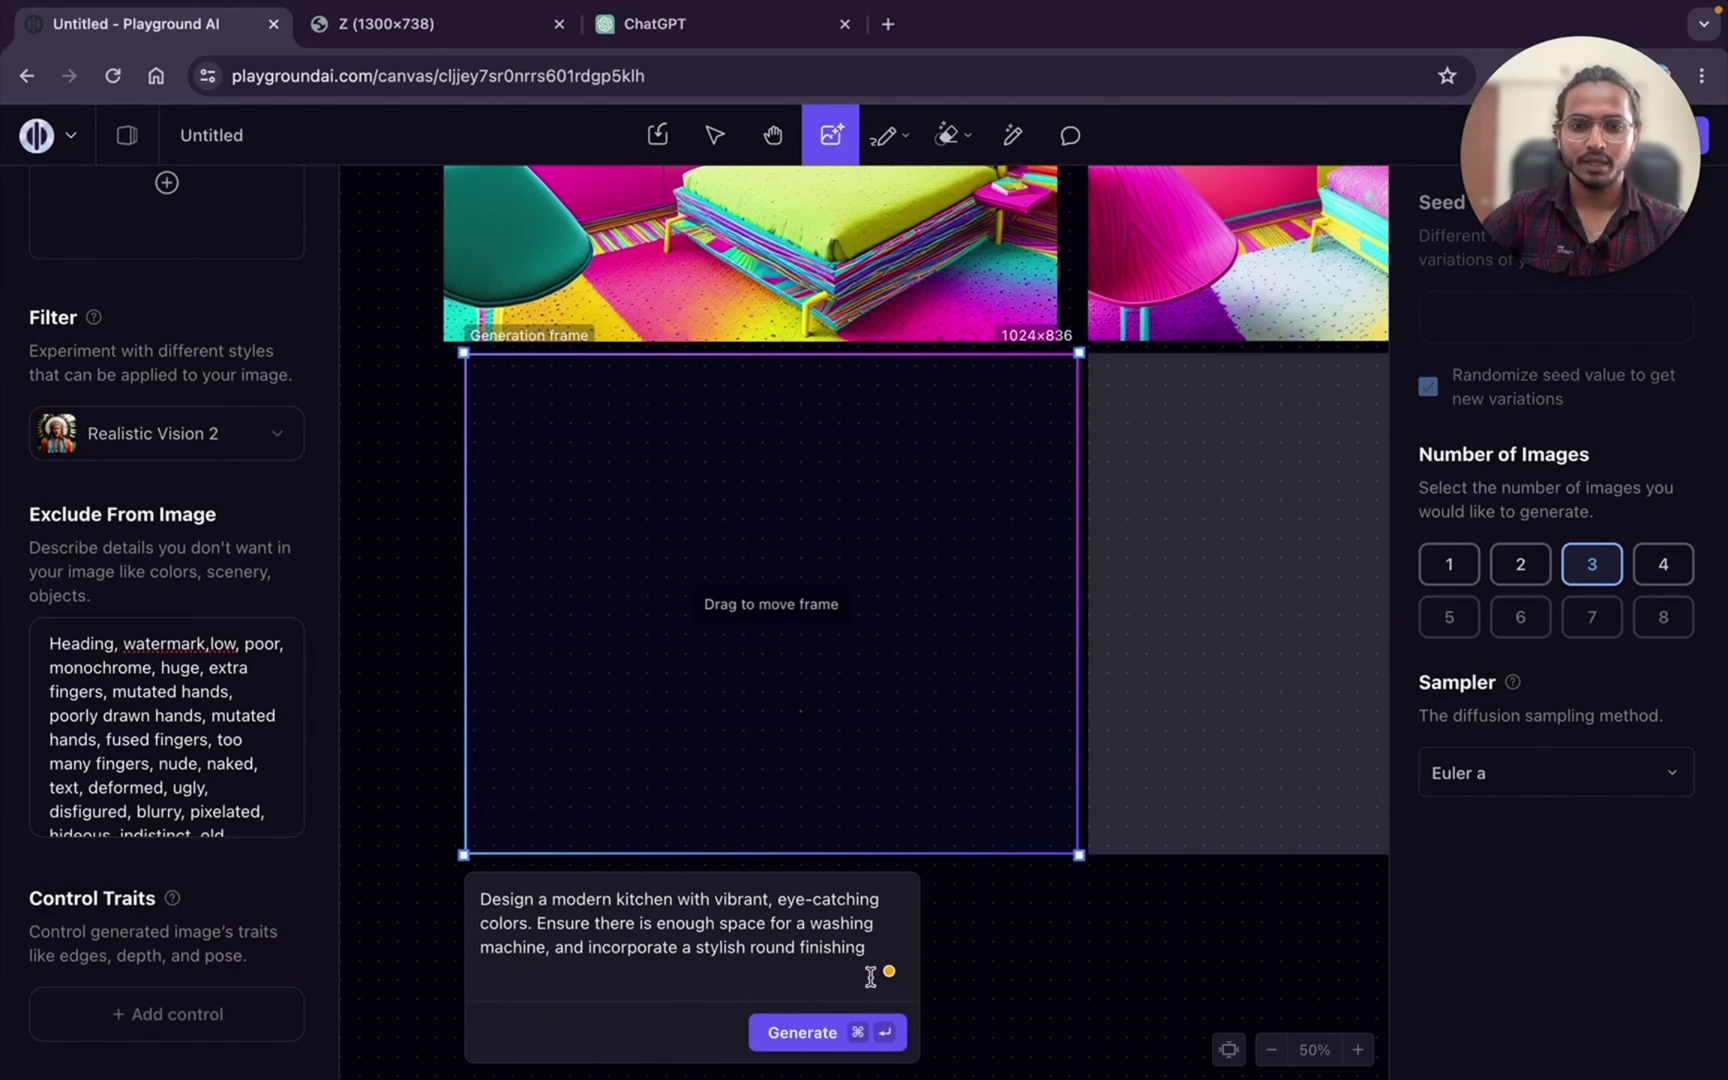
left_click(742, 978)
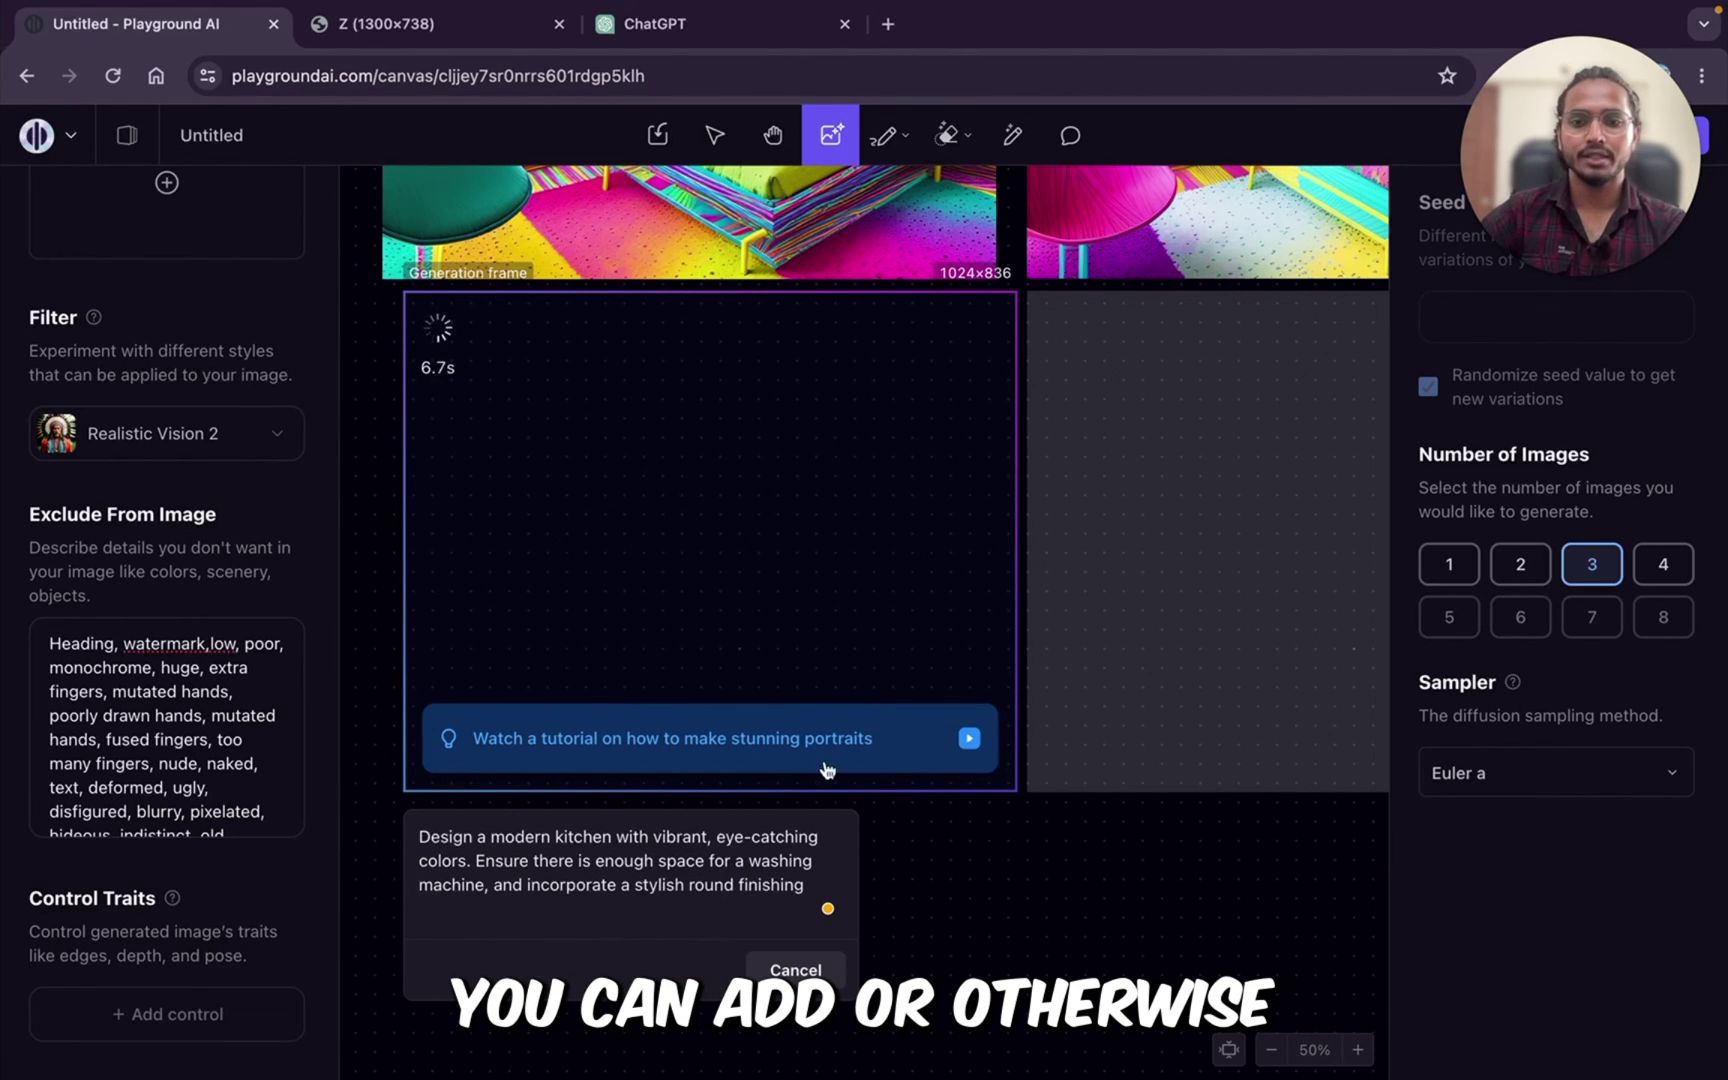
Step: Select and deselect the kitchen prompt text while the batch generates
triple_click(723, 887)
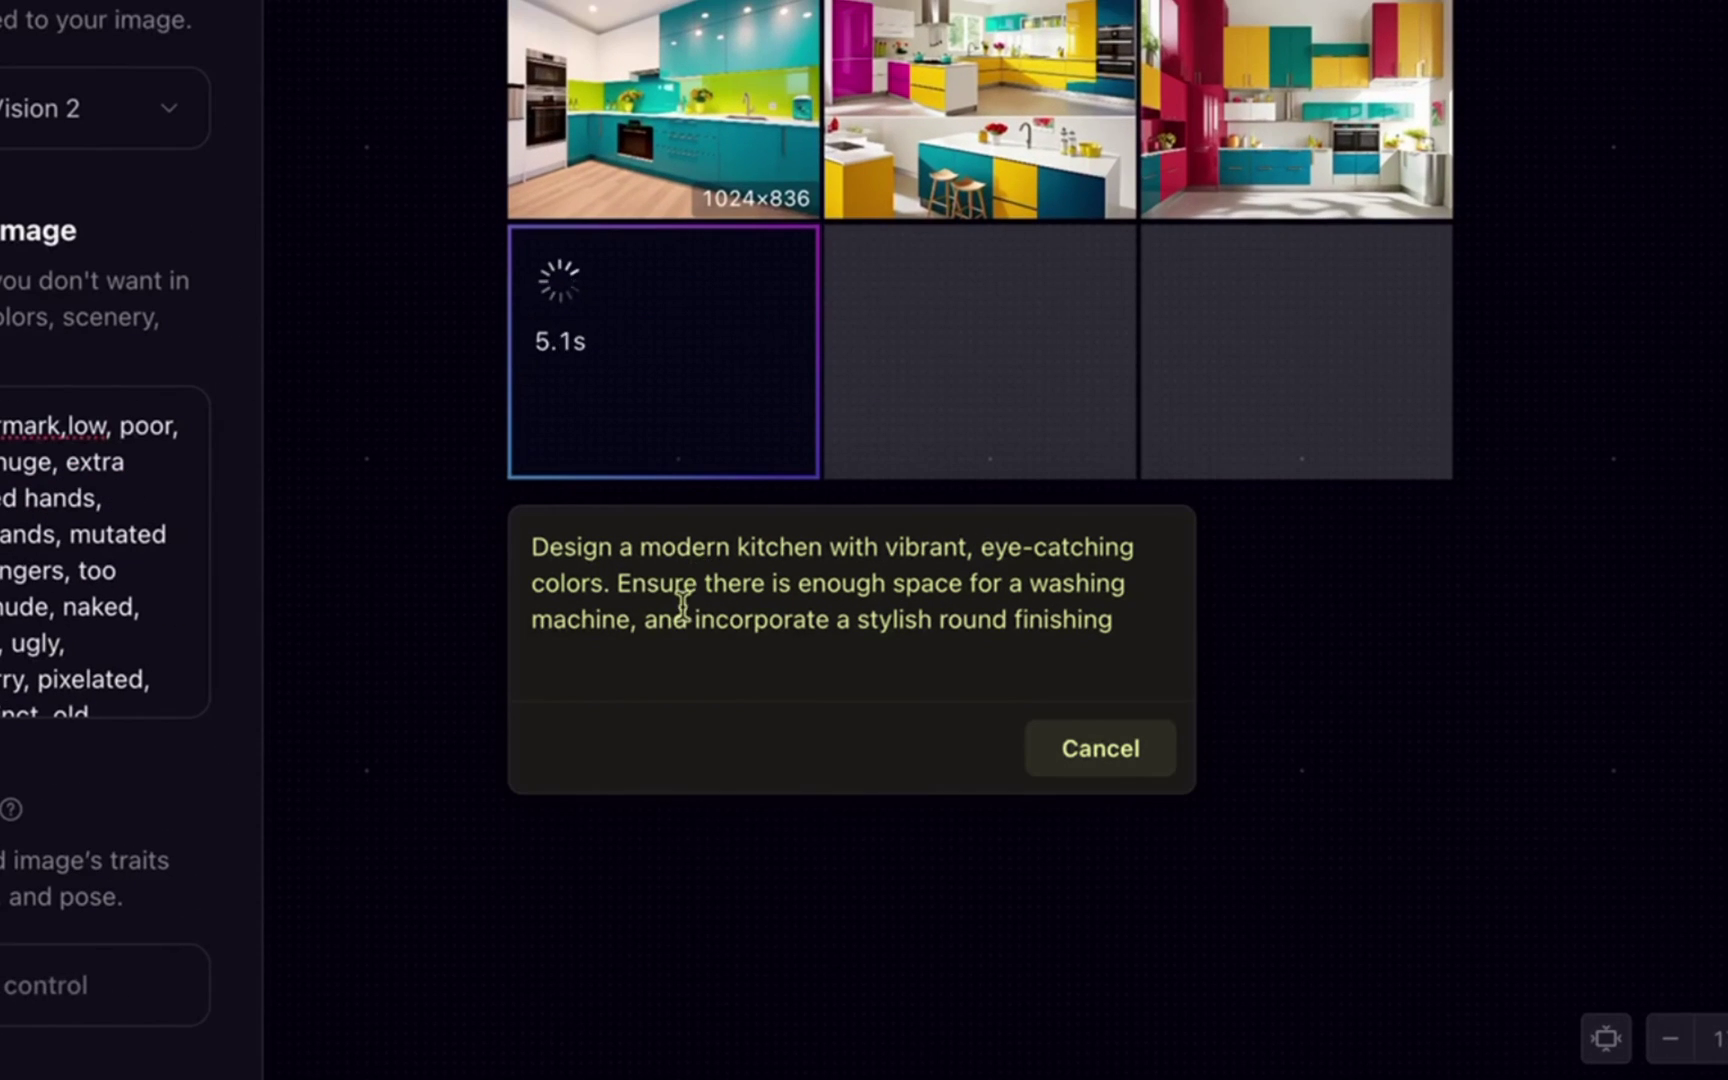
left_click(684, 612)
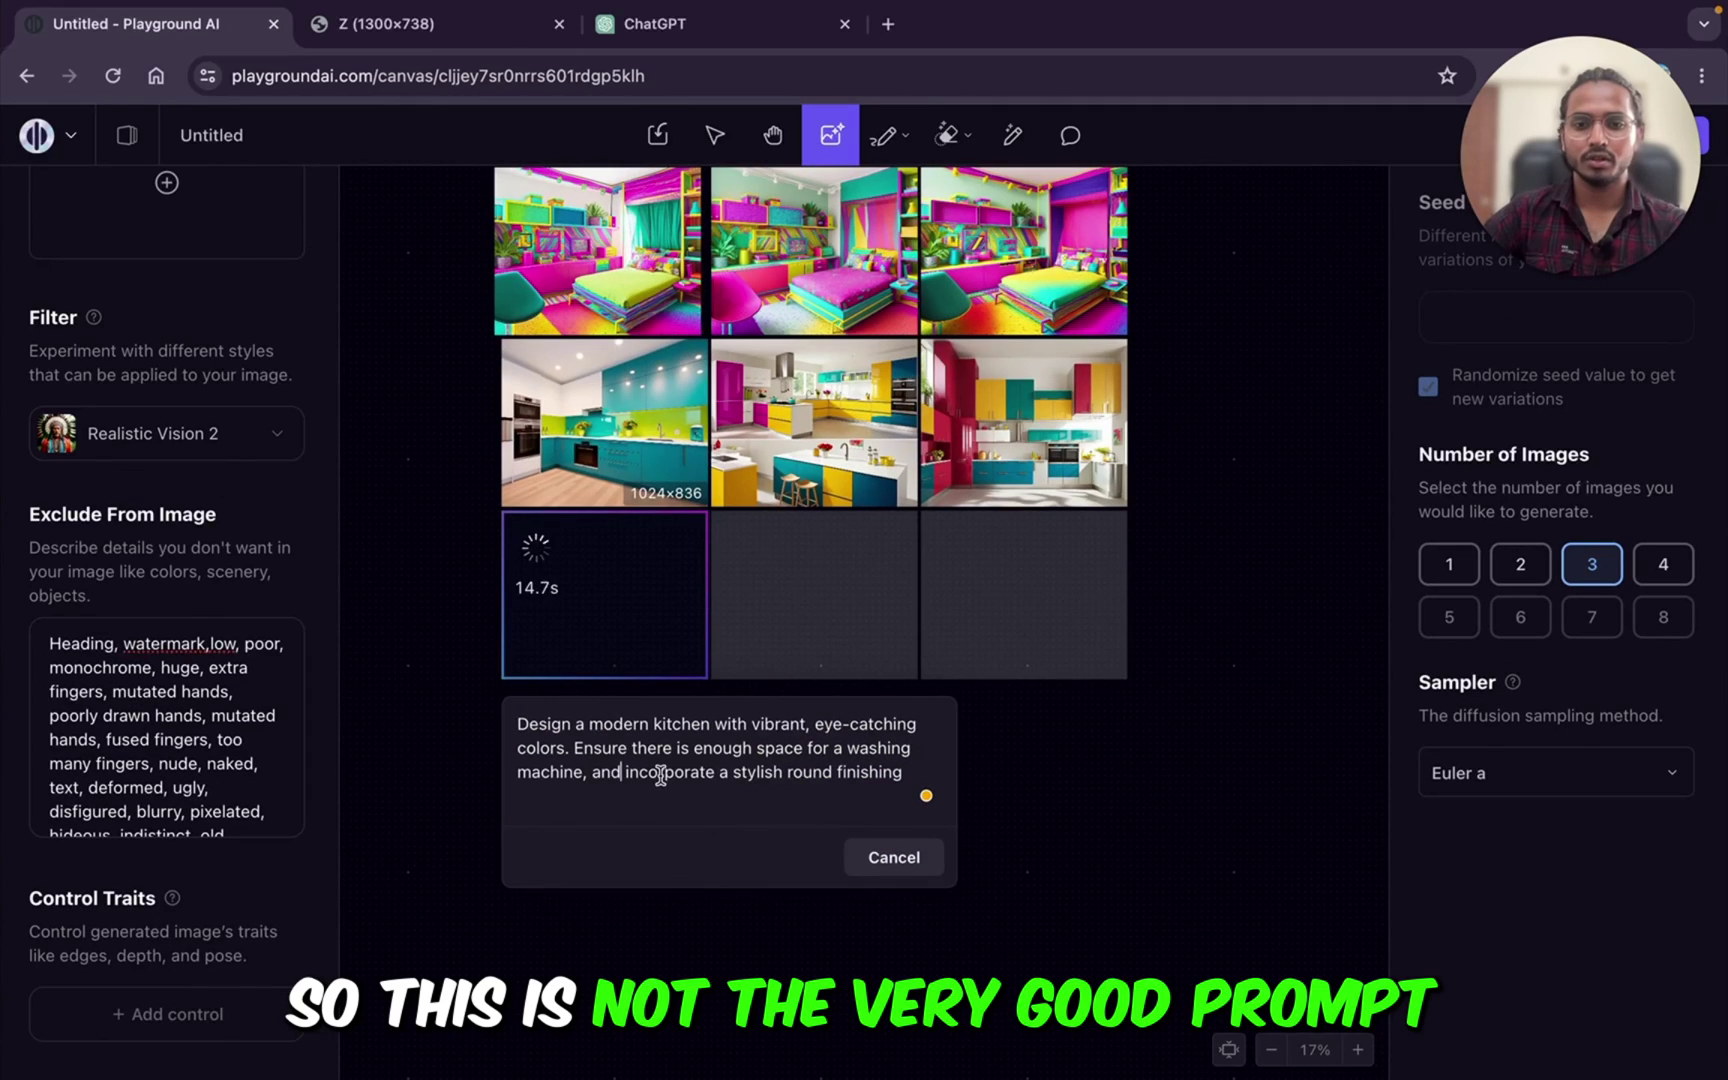
triple_click(656, 783)
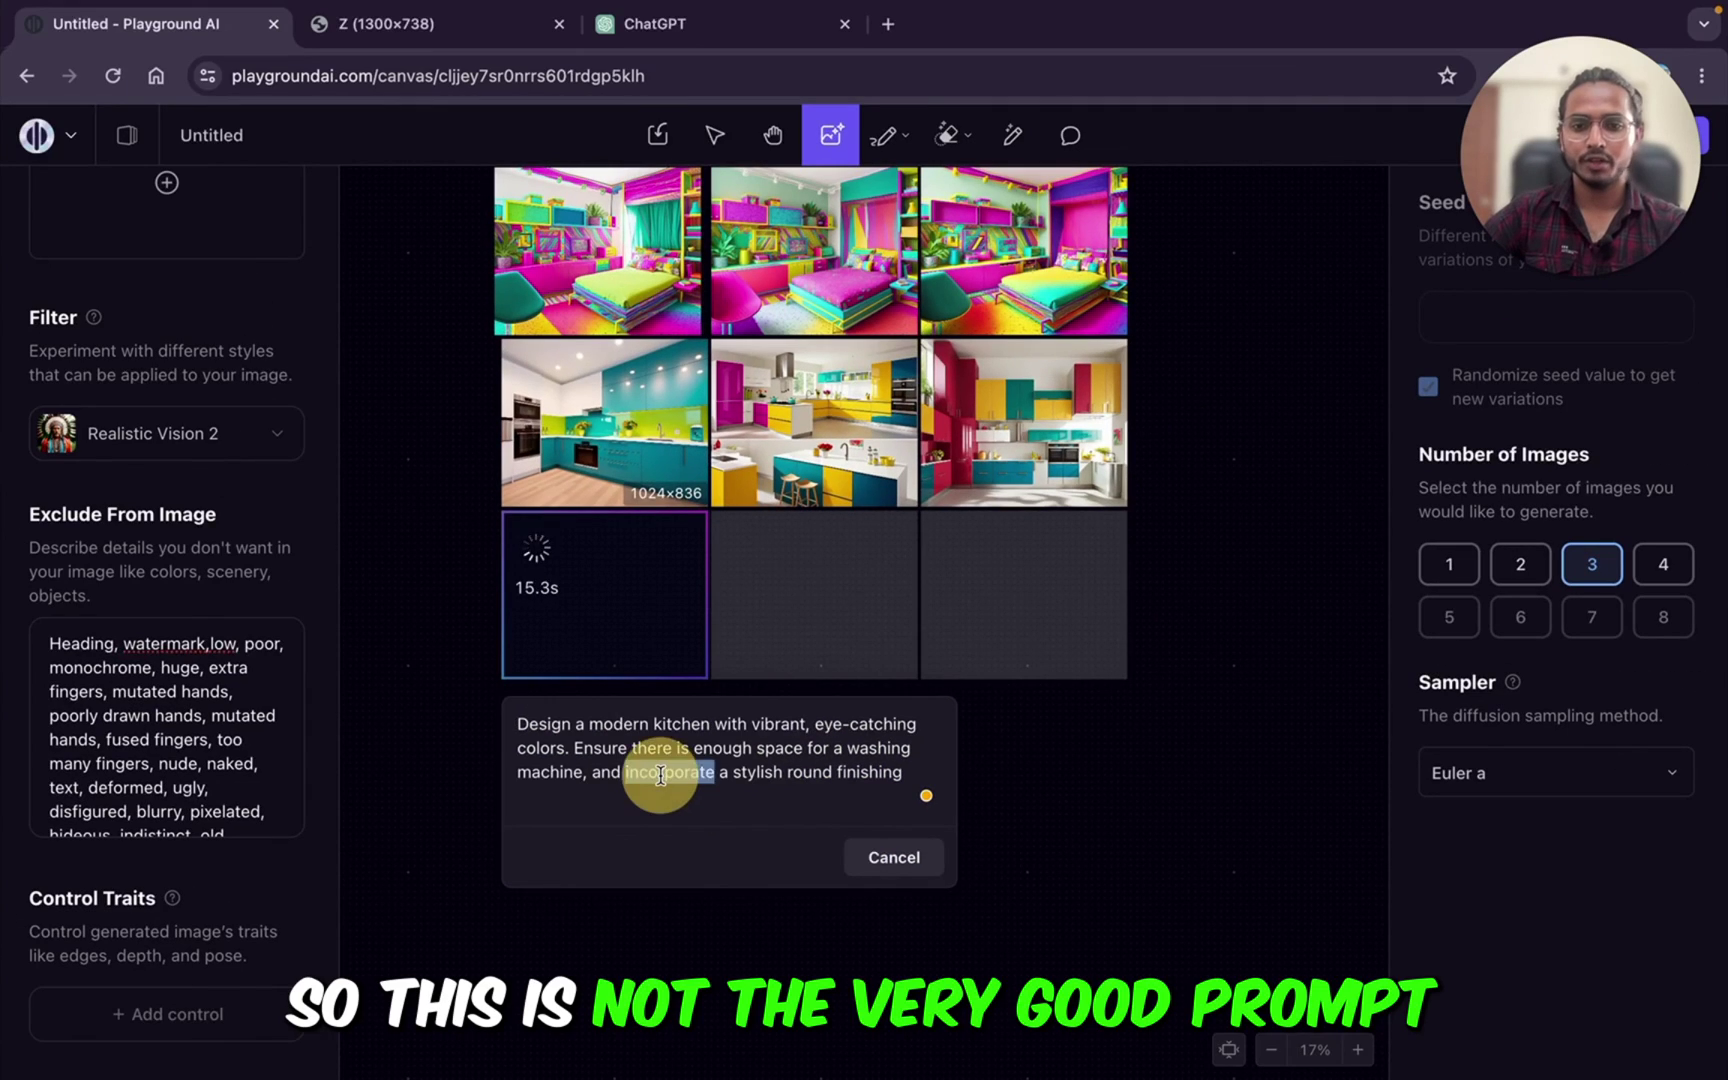
left_click(586, 872)
triple_click(682, 775)
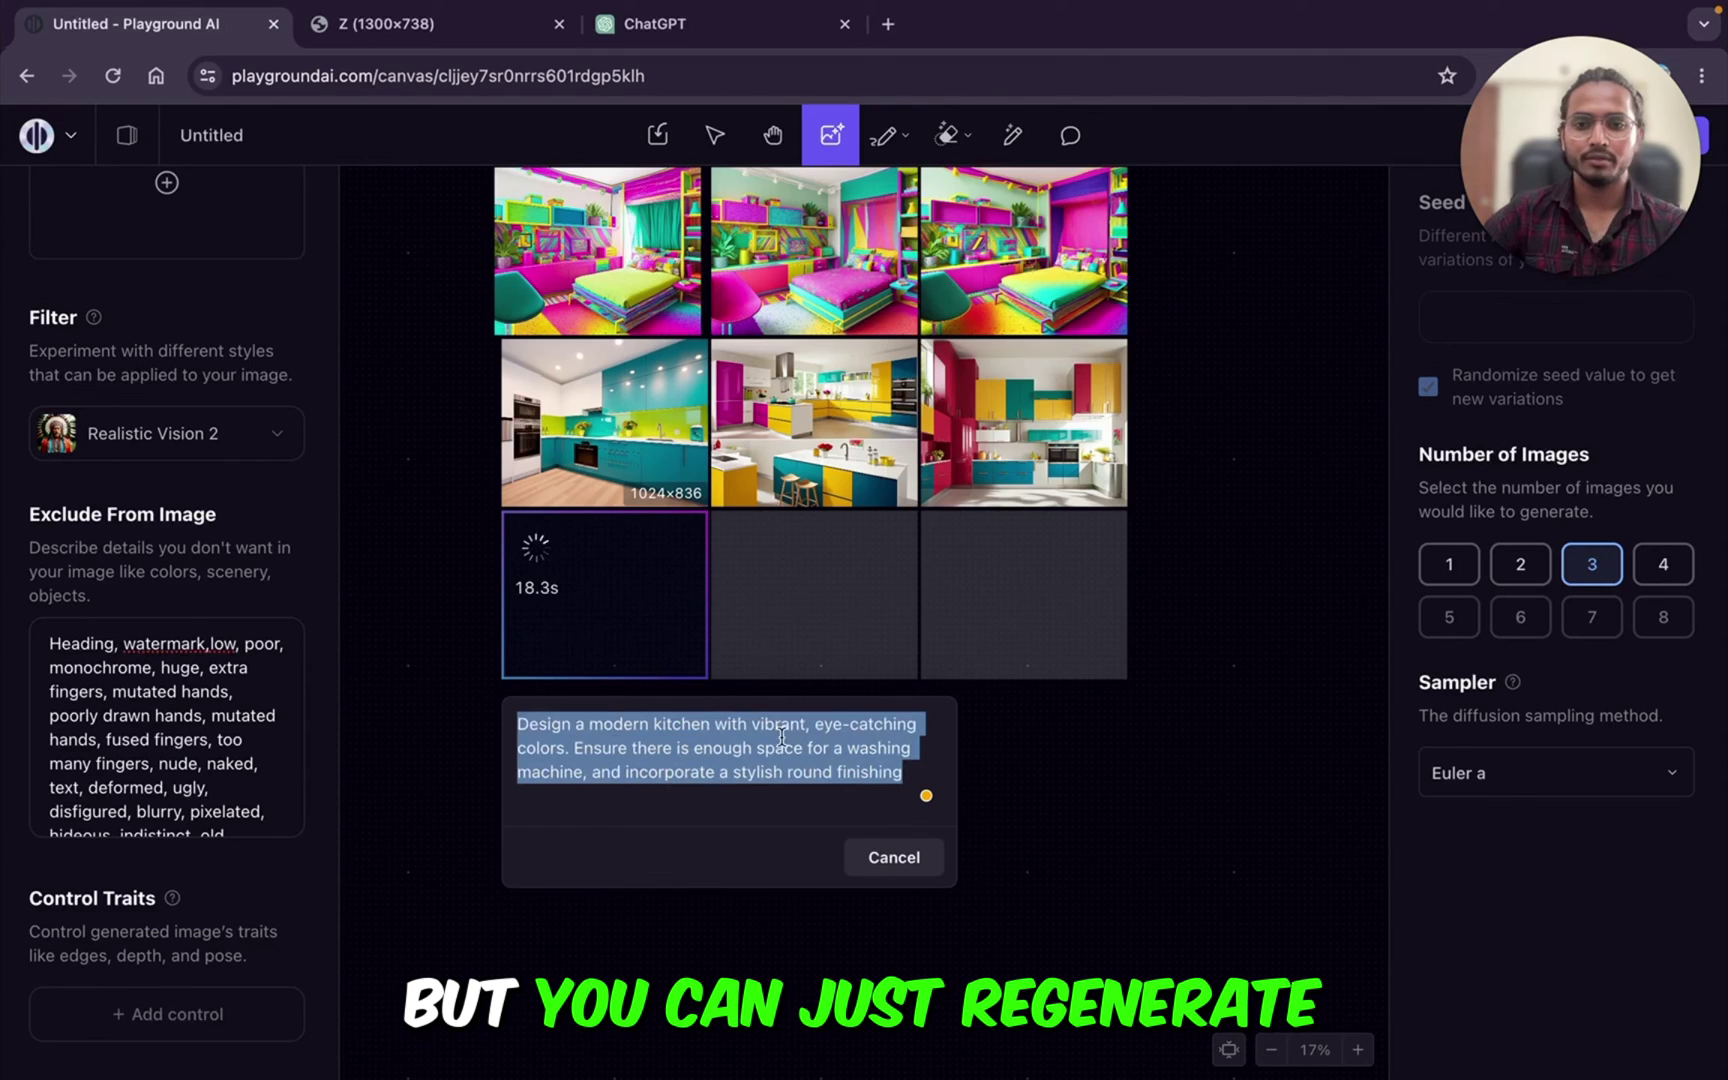
left_click(614, 892)
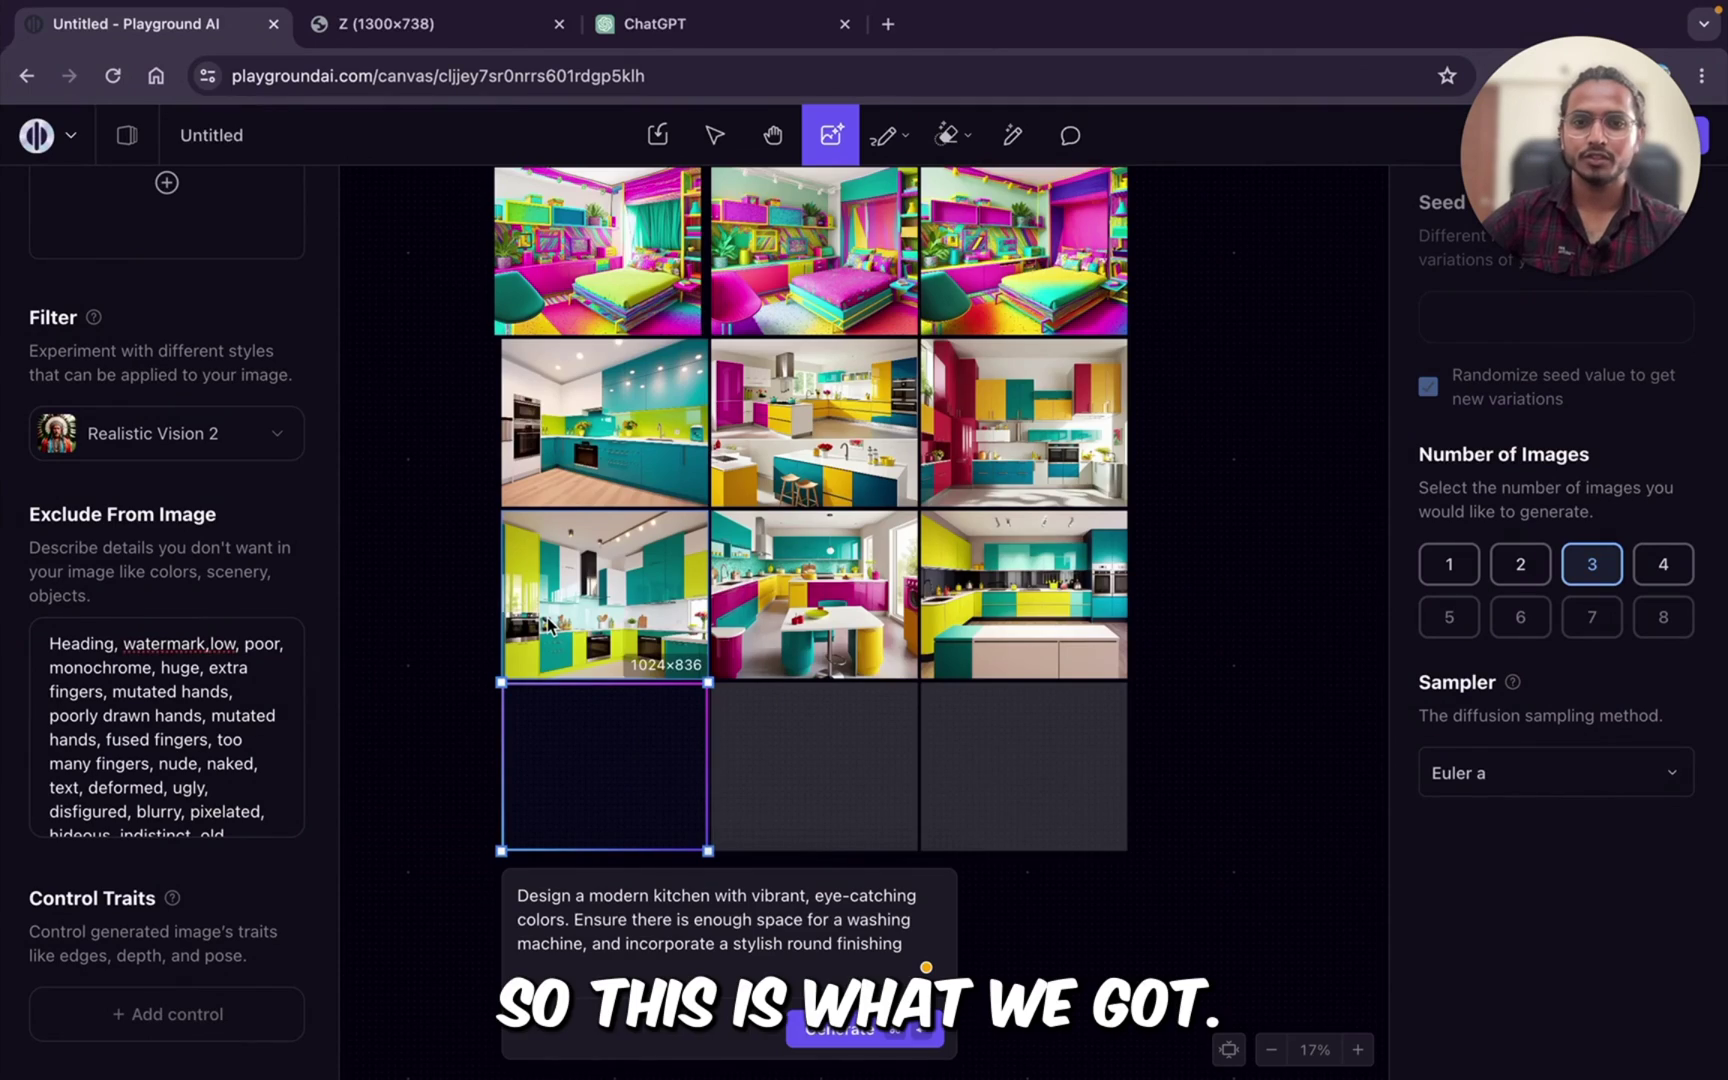
scroll(549, 625, "up", 3)
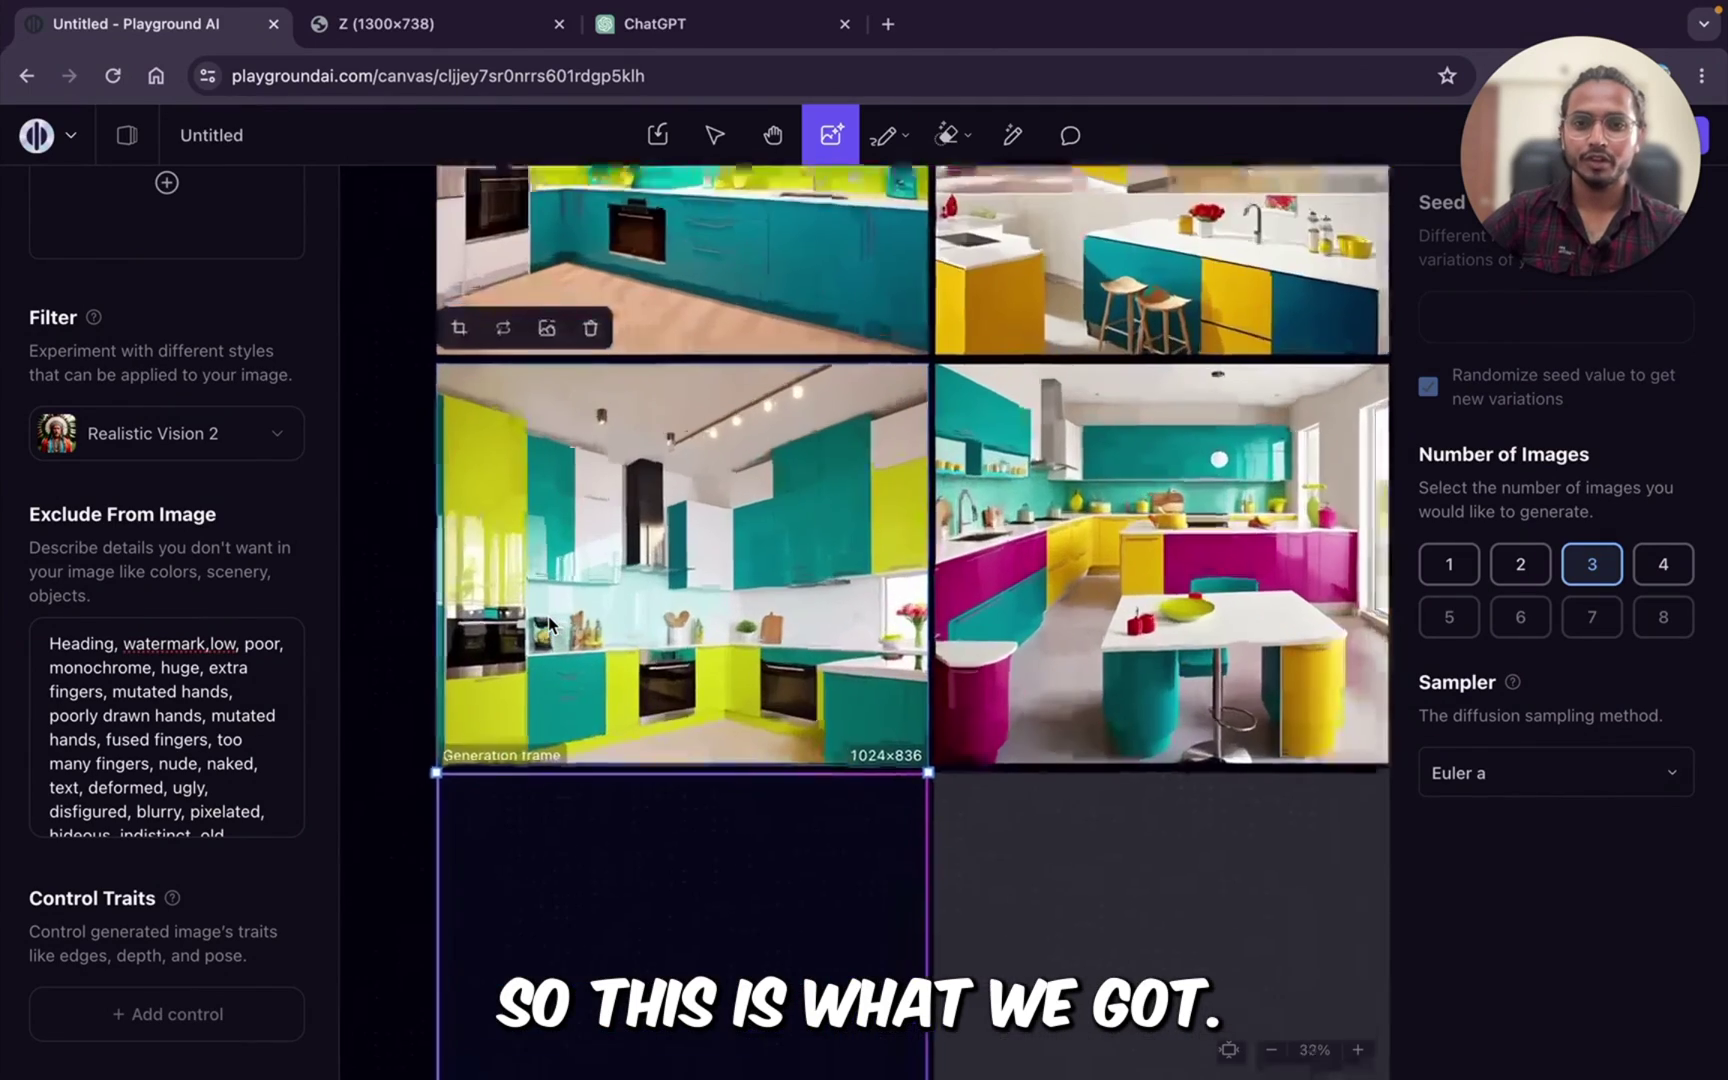
scroll(548, 620, "up", 2)
scroll(548, 620, "right", 5)
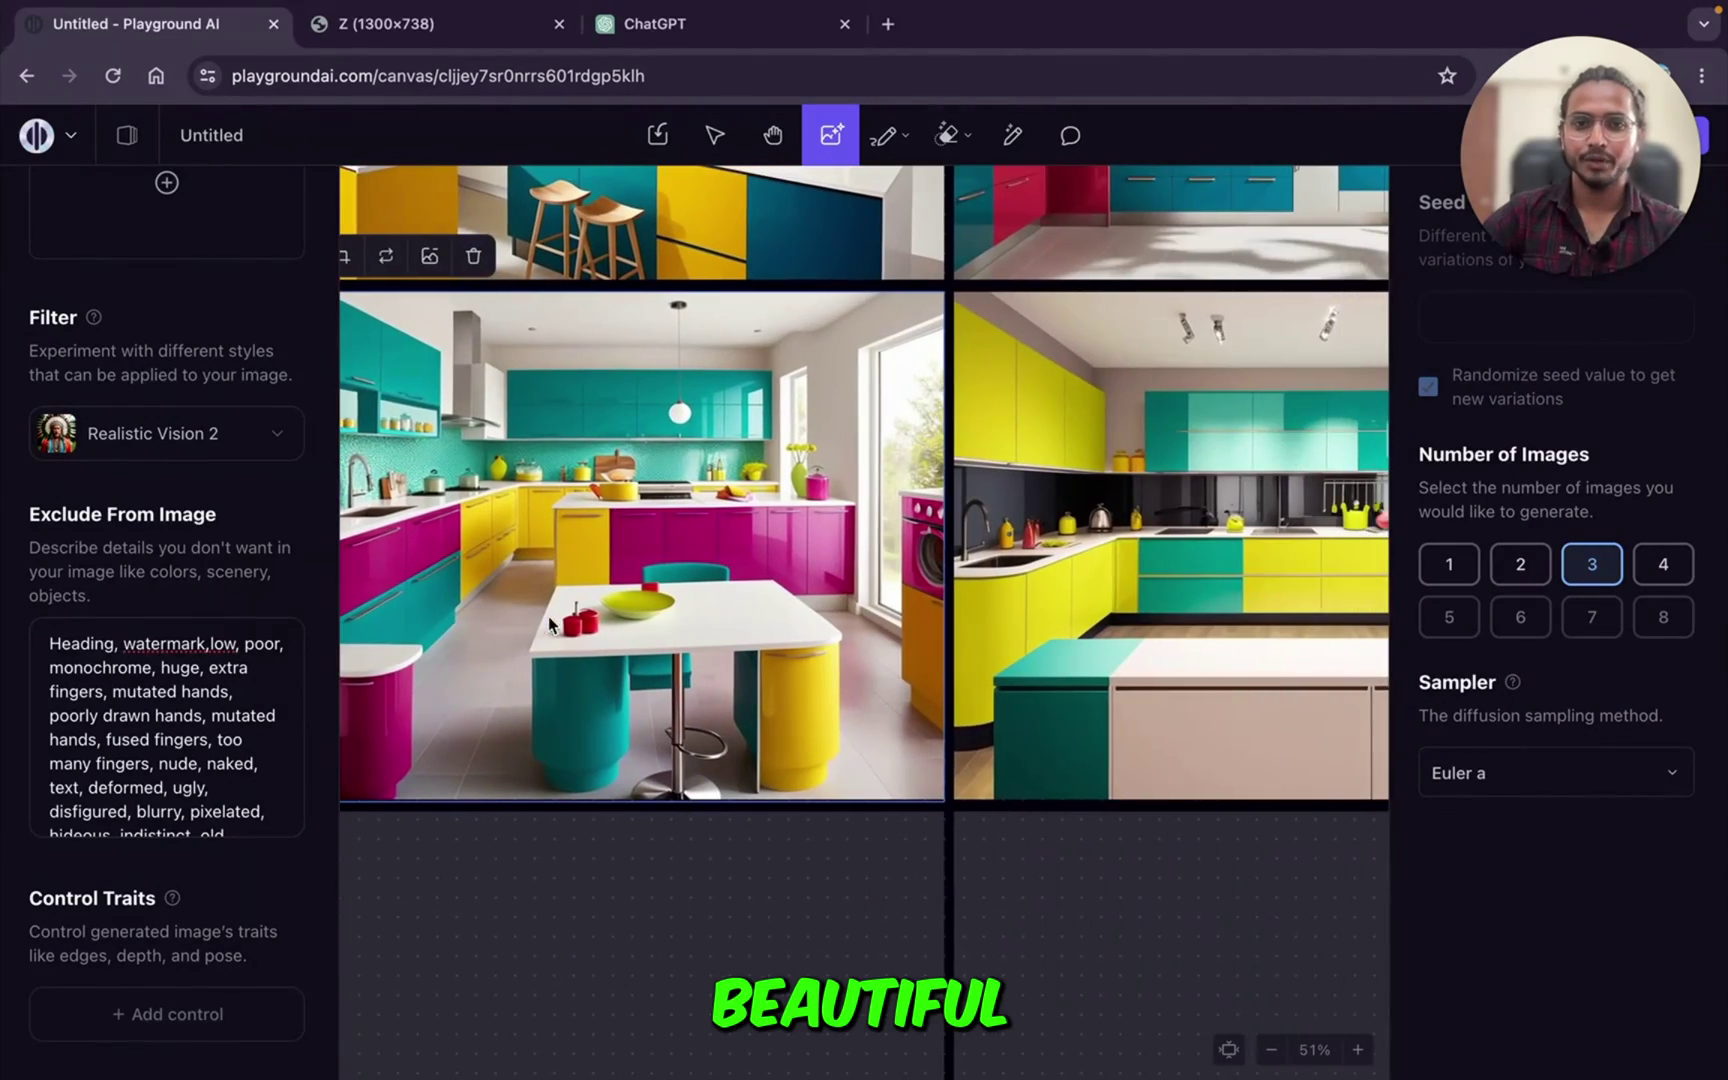
scroll(624, 593, "right", 5)
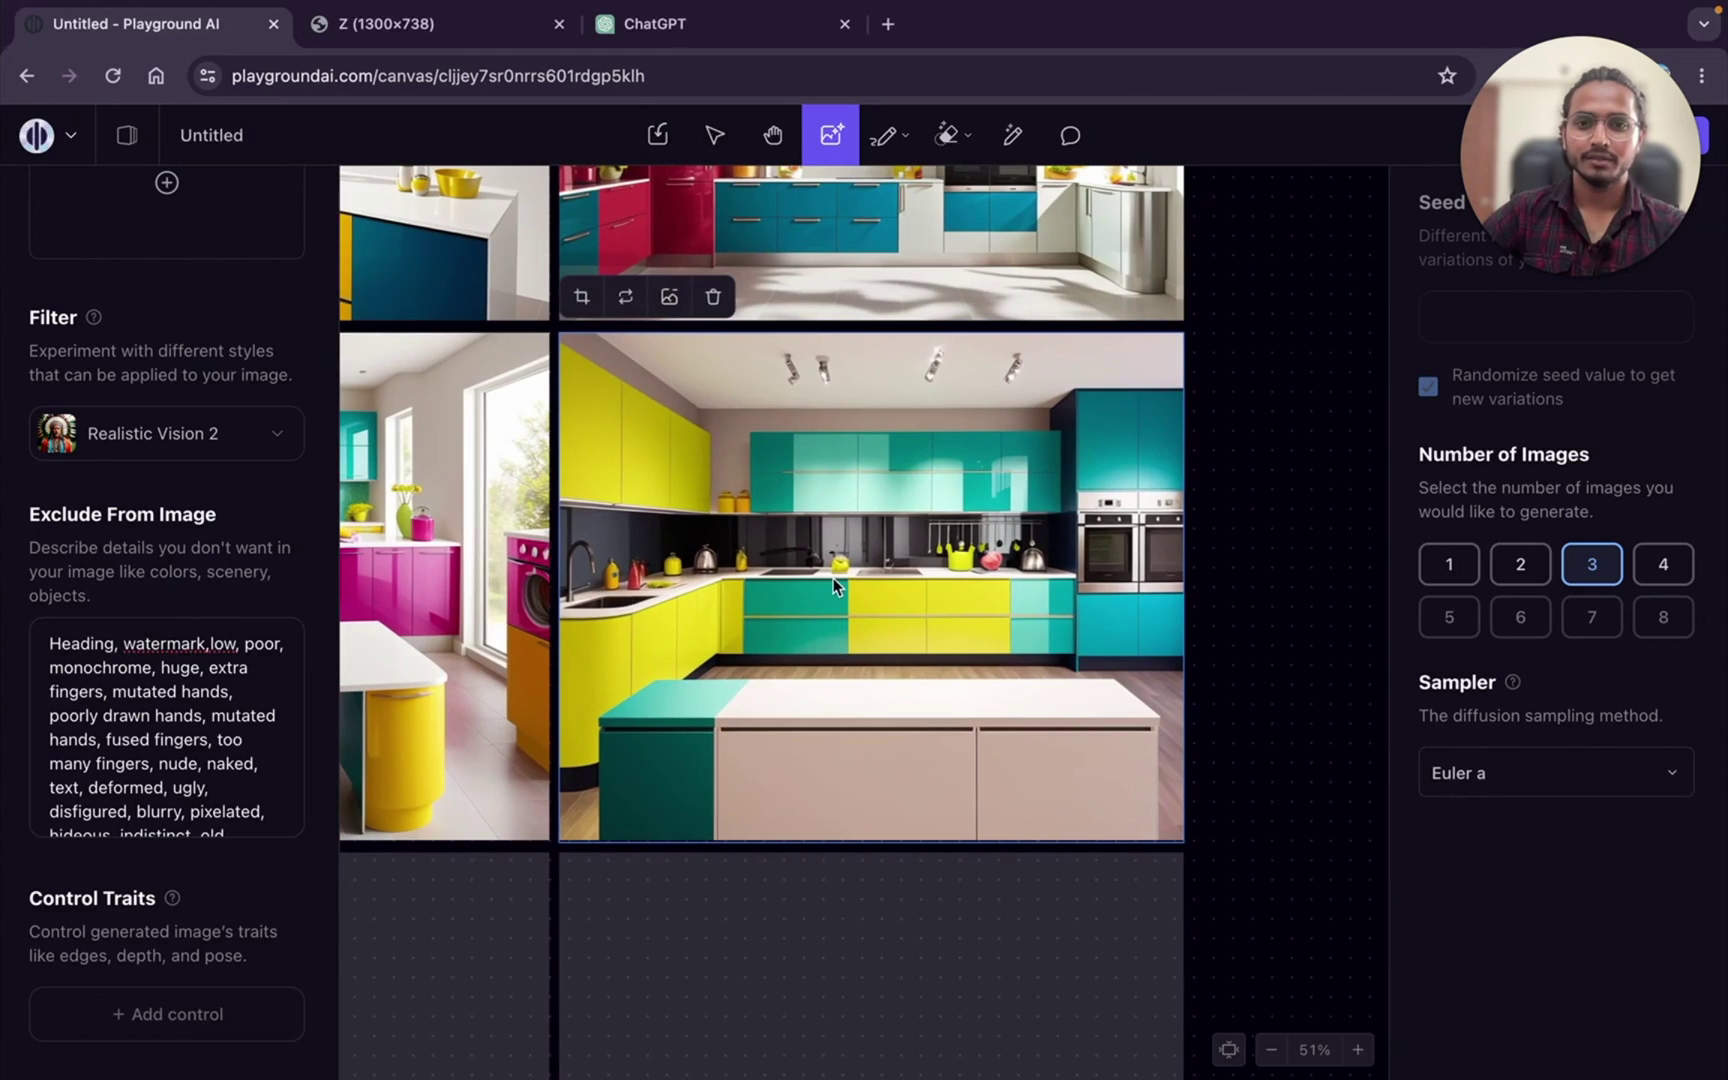
scroll(833, 578, "up", 2)
scroll(833, 578, "down", 5)
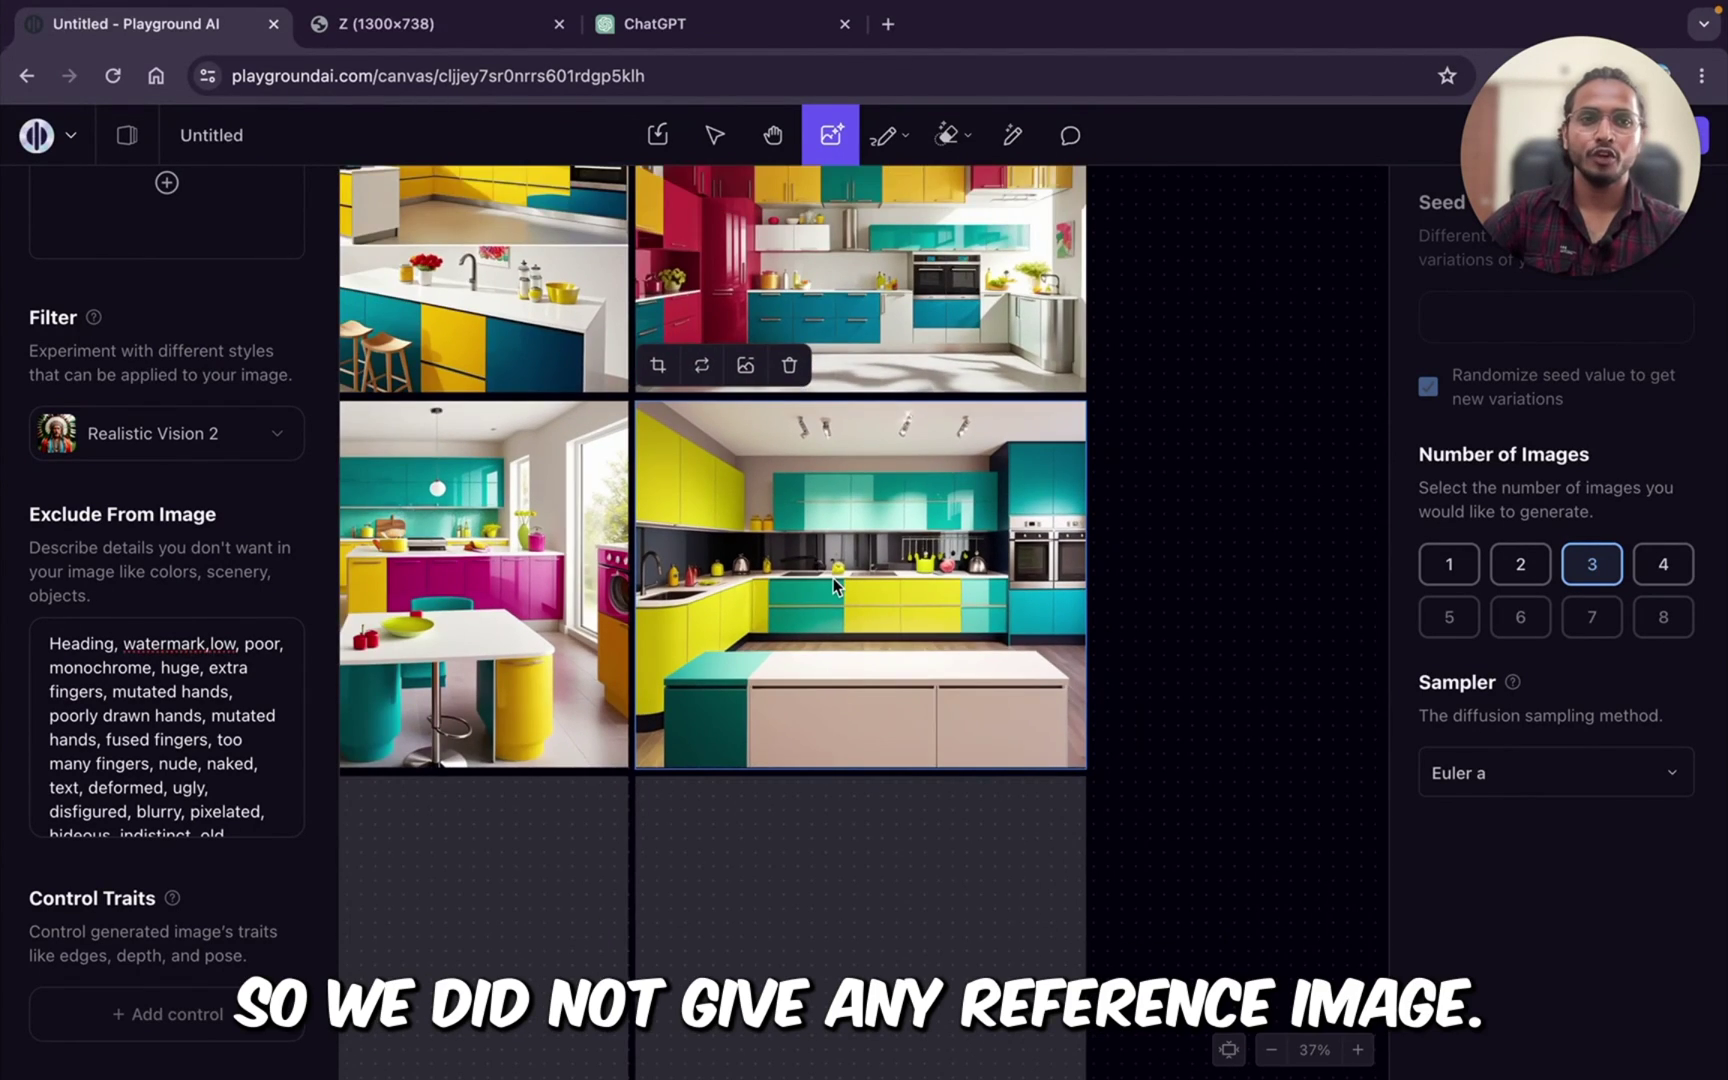
scroll(836, 585, "left", 8)
scroll(836, 585, "down", 2)
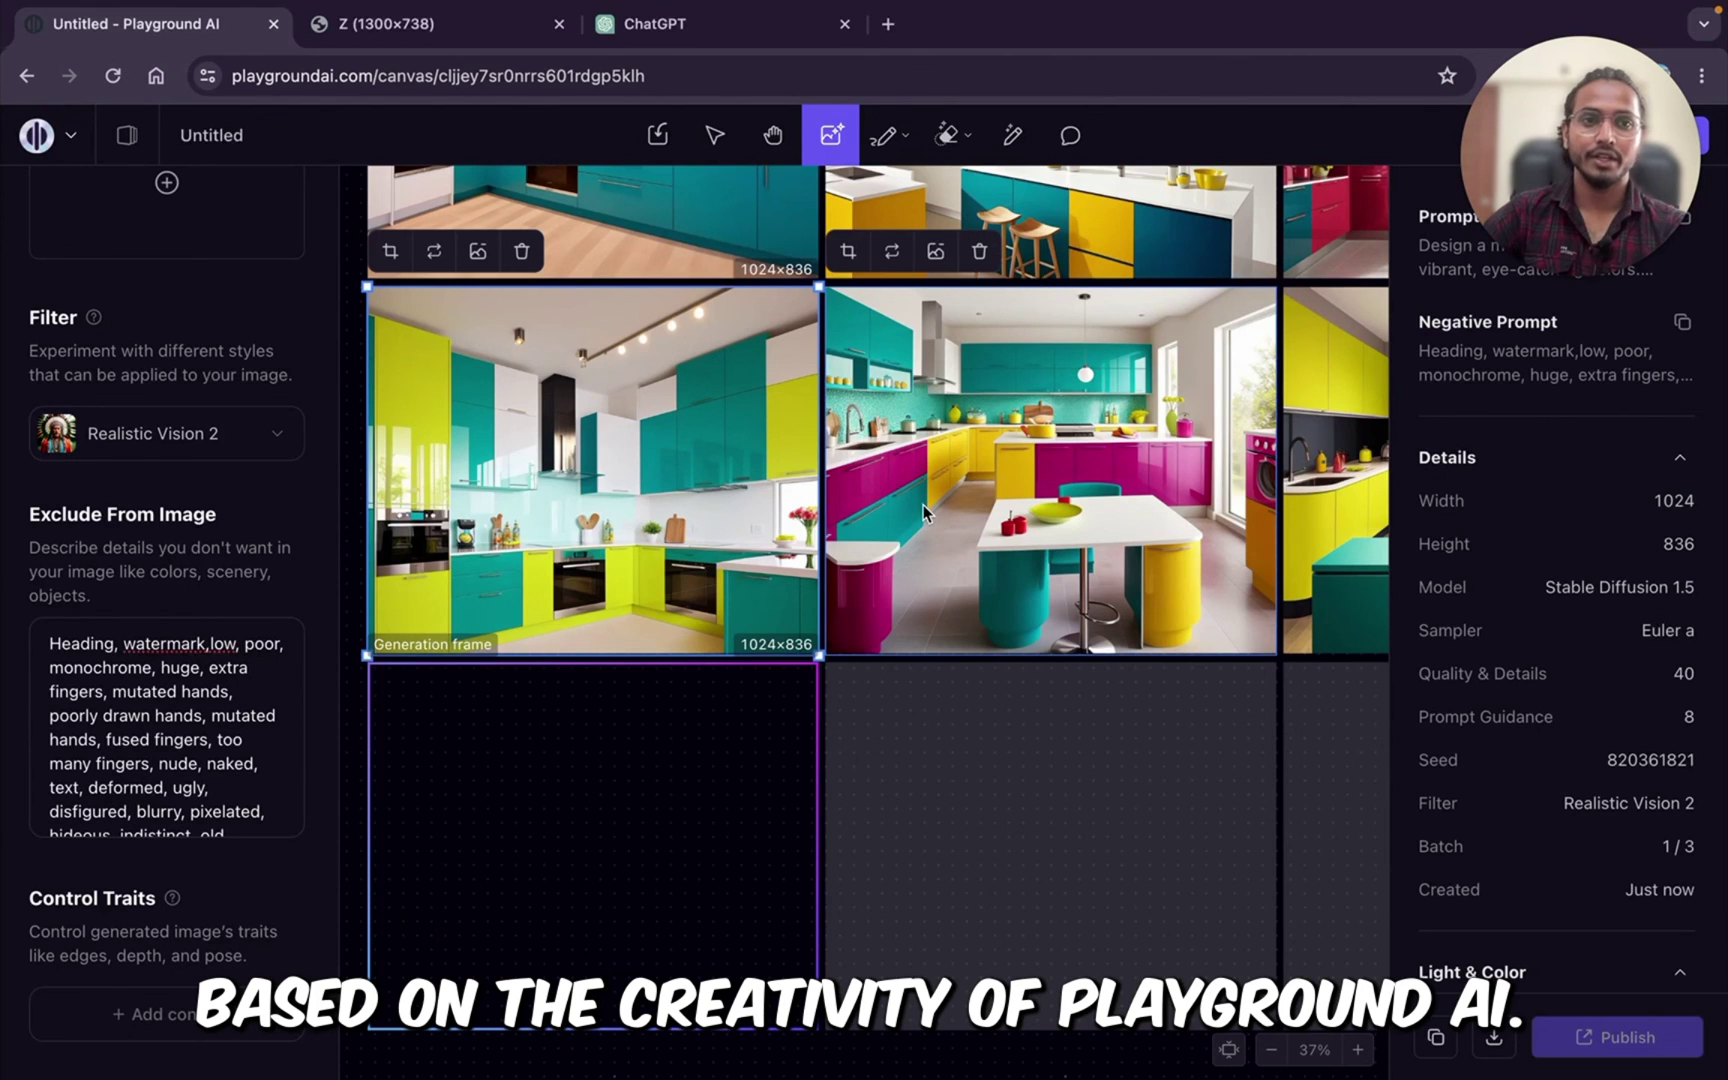
scroll(923, 512, "up", 2)
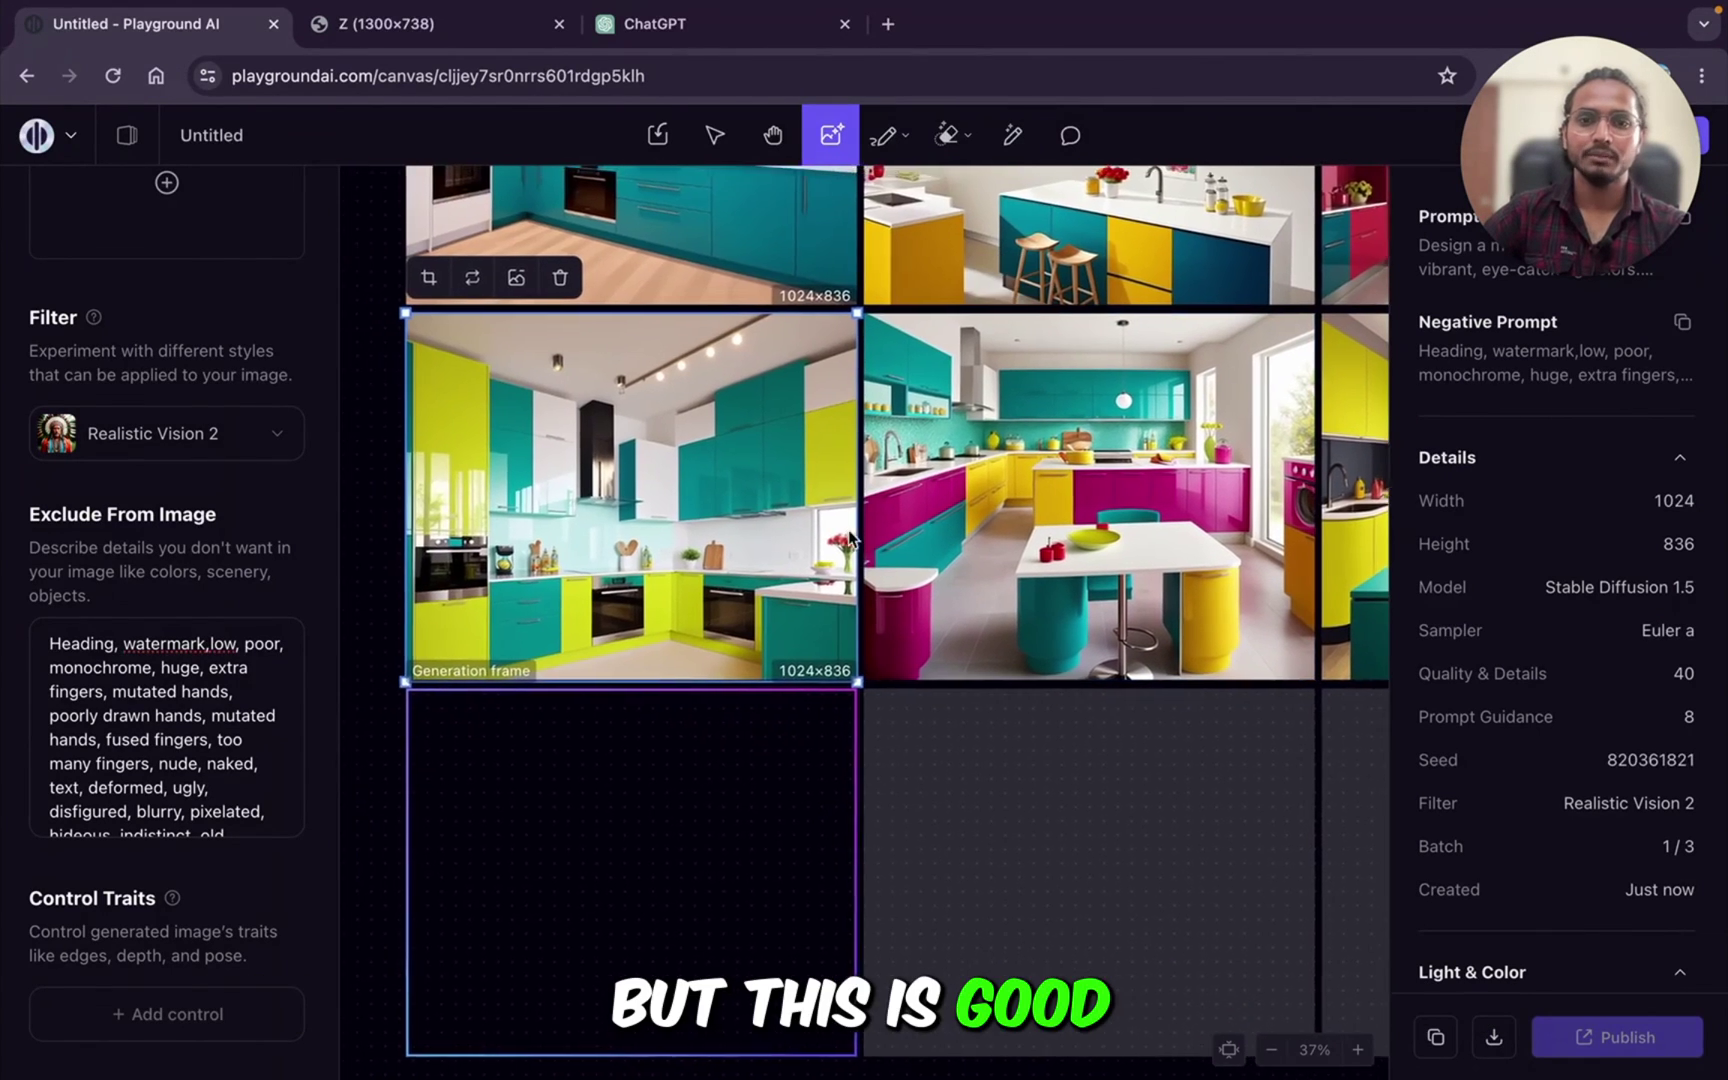
scroll(851, 540, "down", 4)
scroll(830, 540, "down", 5)
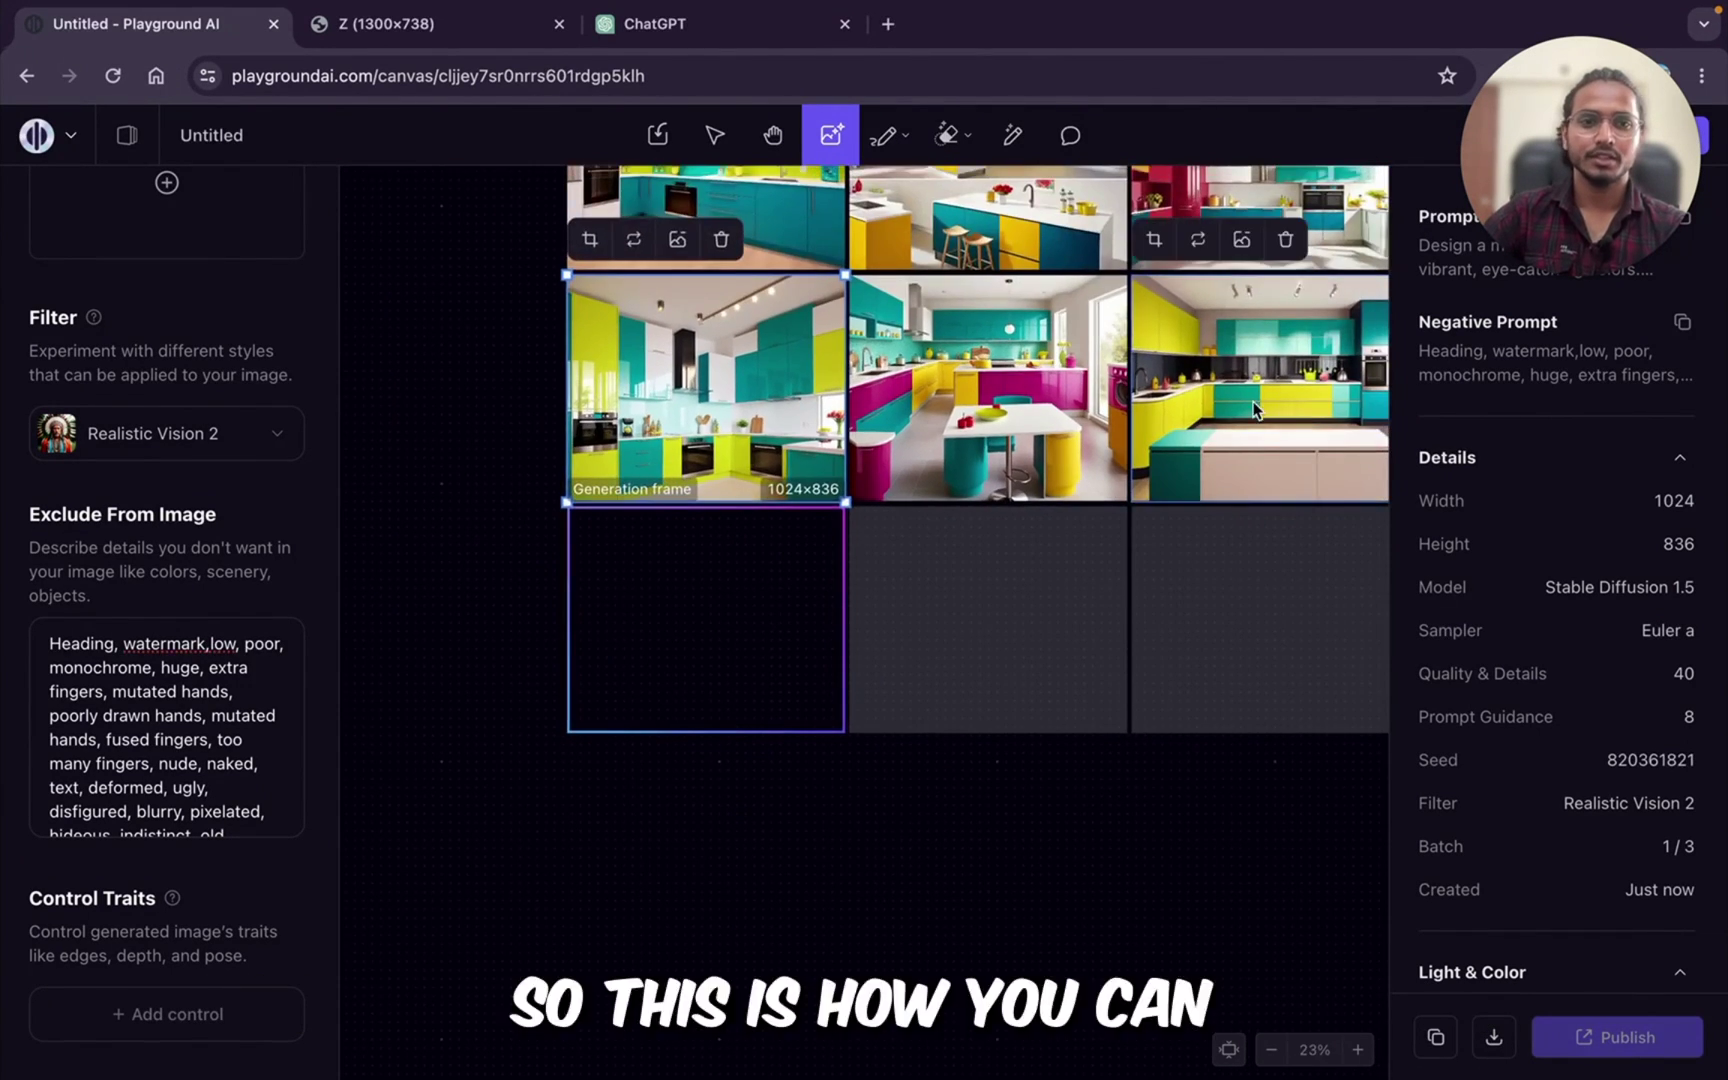
left_click(1352, 328)
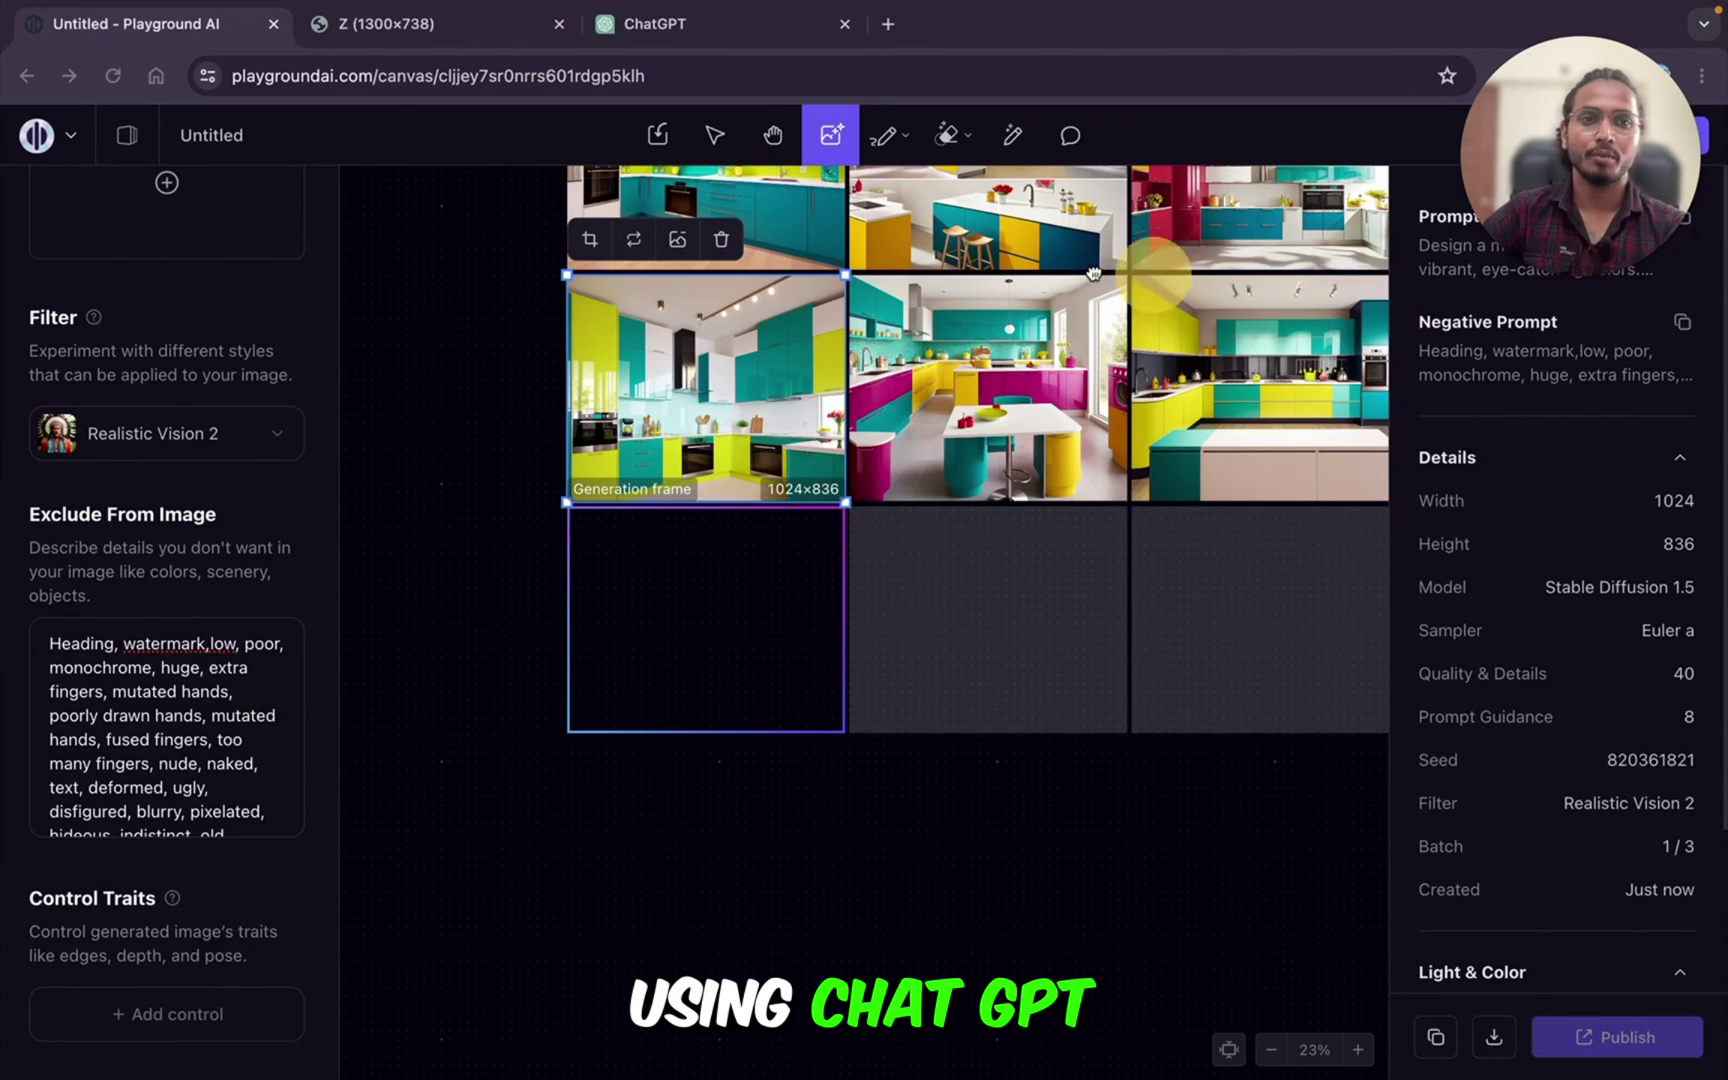